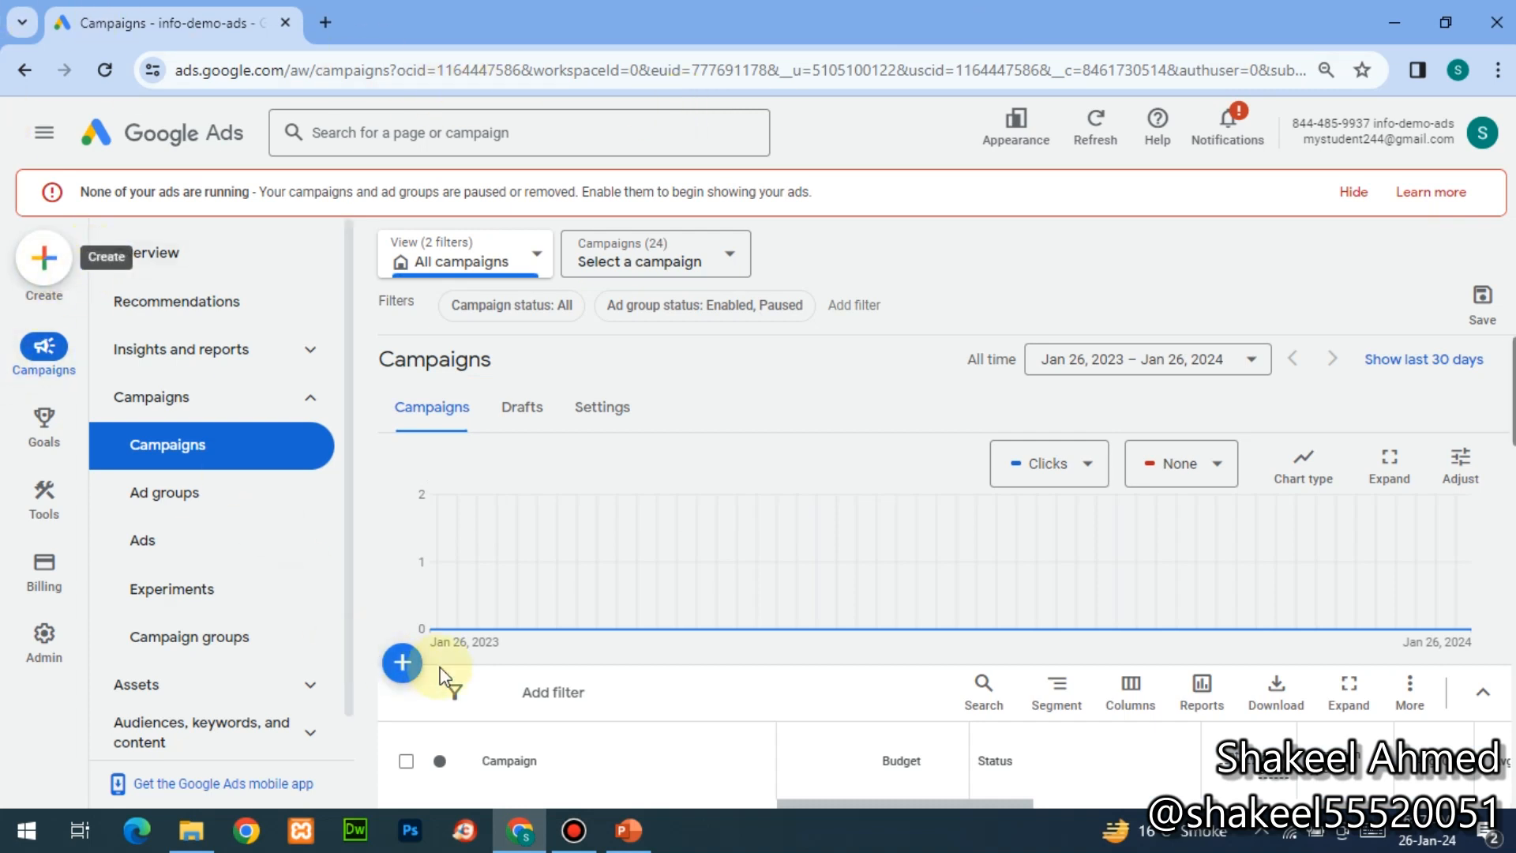
- Start creating a new campaign from the campaigns overview
left_click(406, 661)
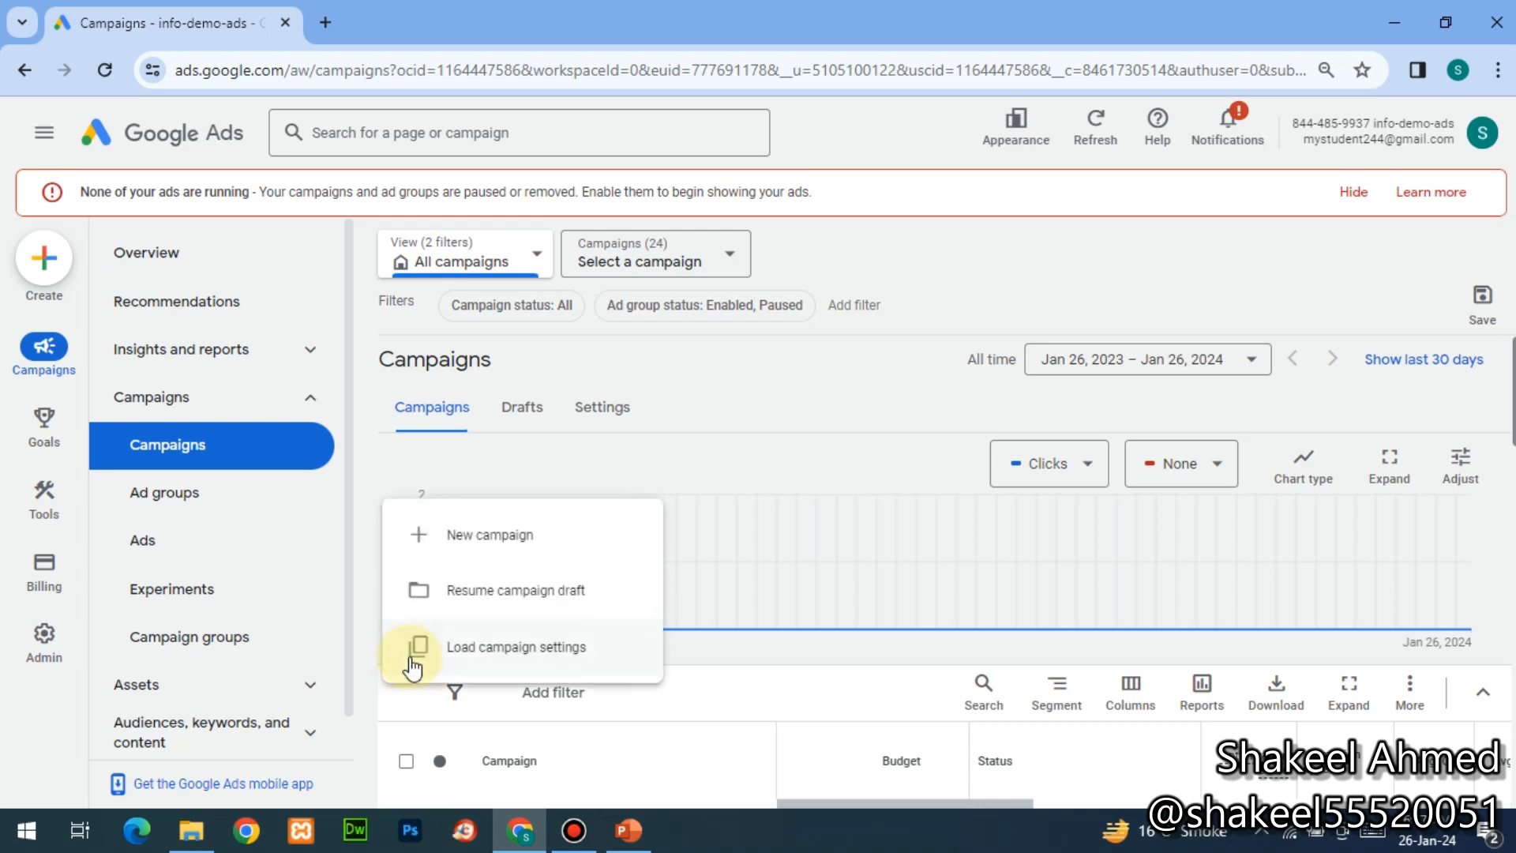
left_click(458, 537)
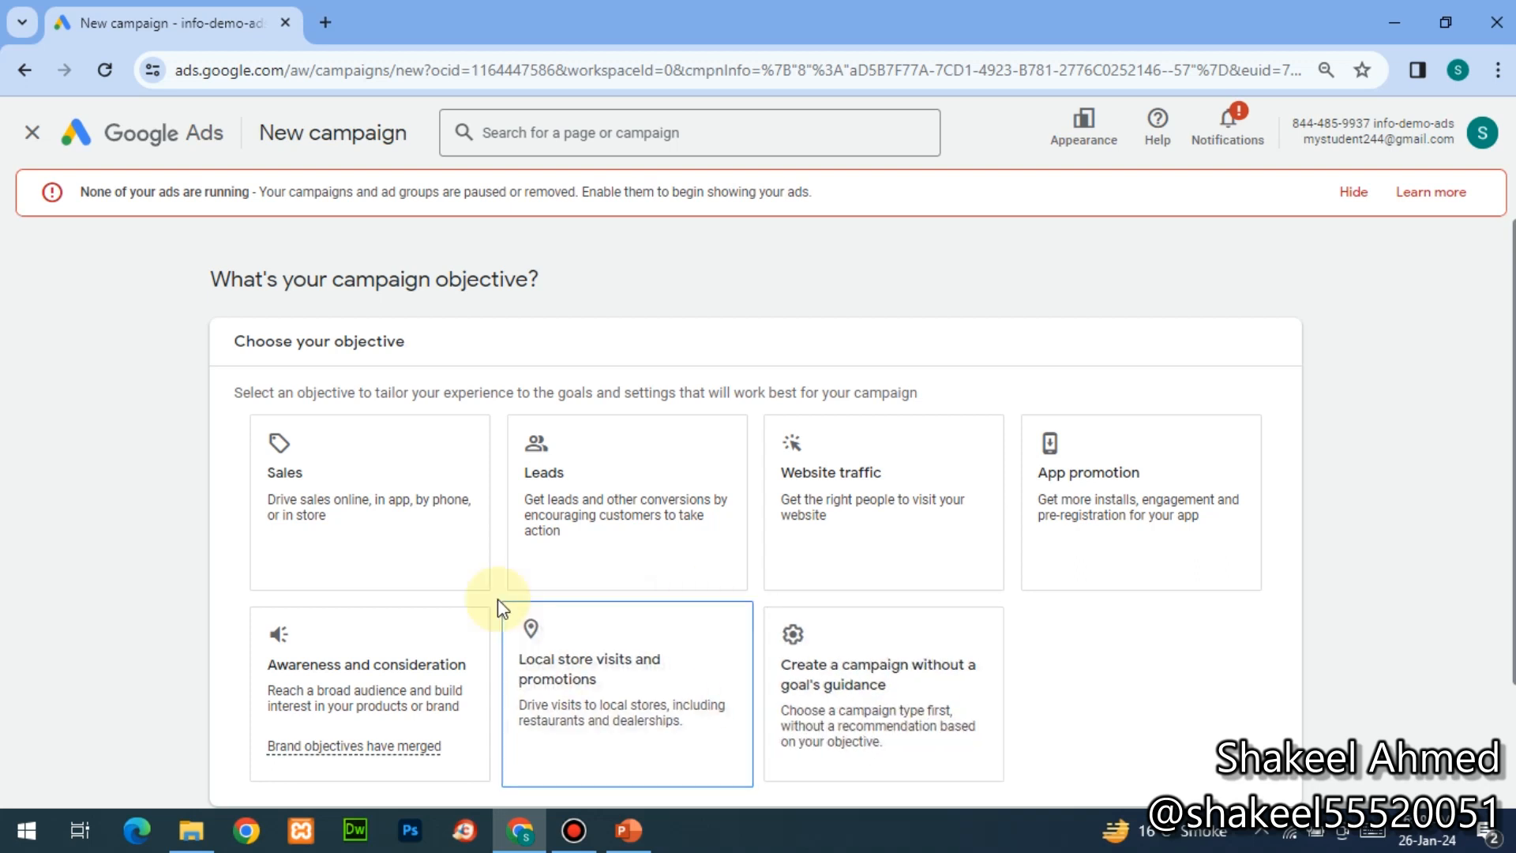
- Try the Local store visits and promotions objective and look through its campaign type, goal and feed settings
left_click(581, 618)
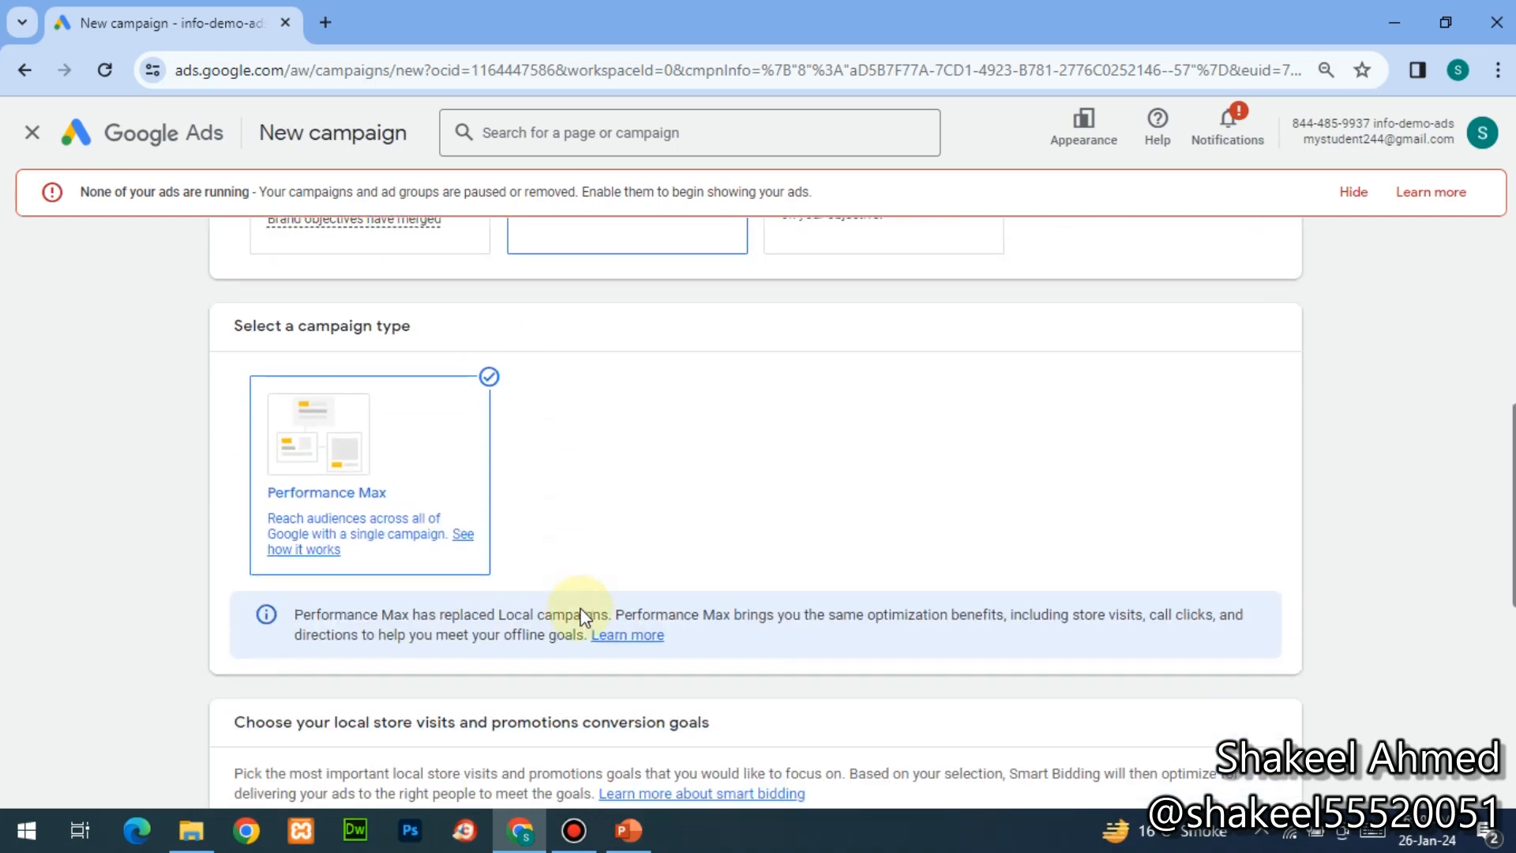
scroll(406, 305, "down", 8)
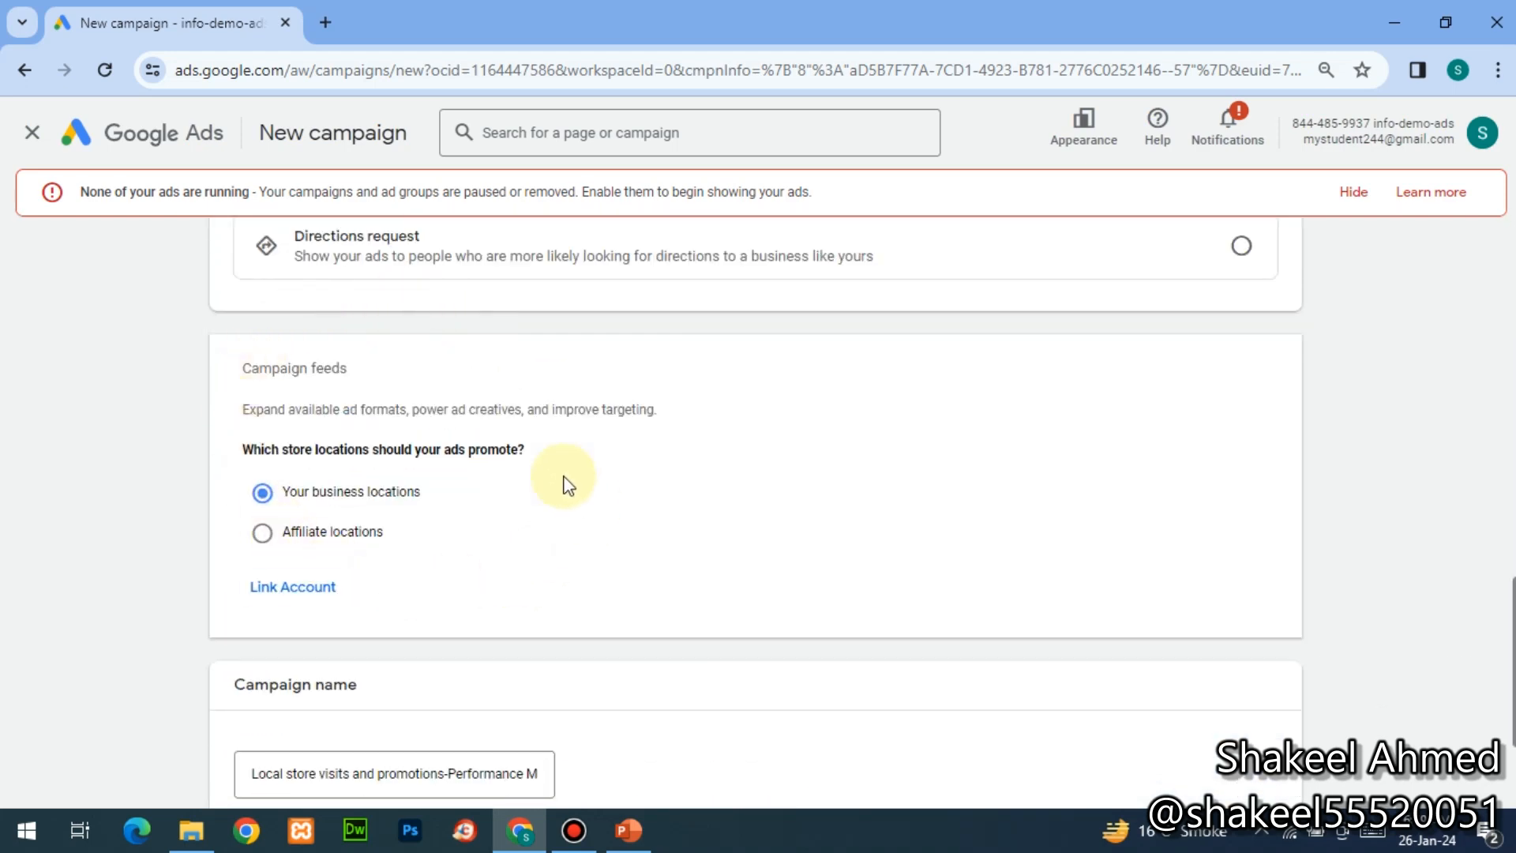
scroll(566, 483, "up", 6)
scroll(567, 483, "up", 8)
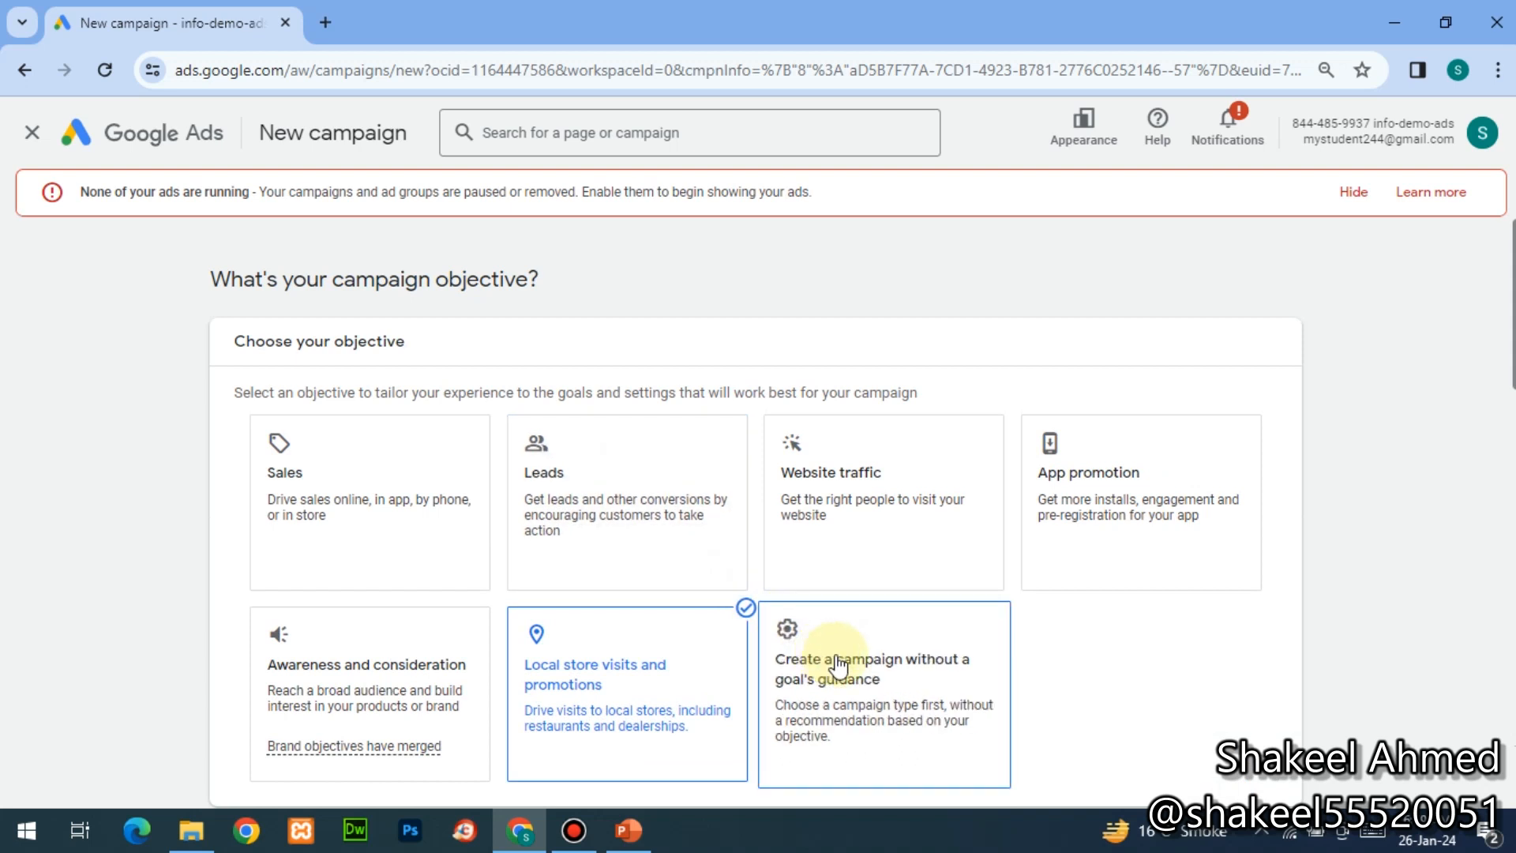
- Choose to create a campaign without a goal's guidance and select Search as the campaign type
left_click(950, 720)
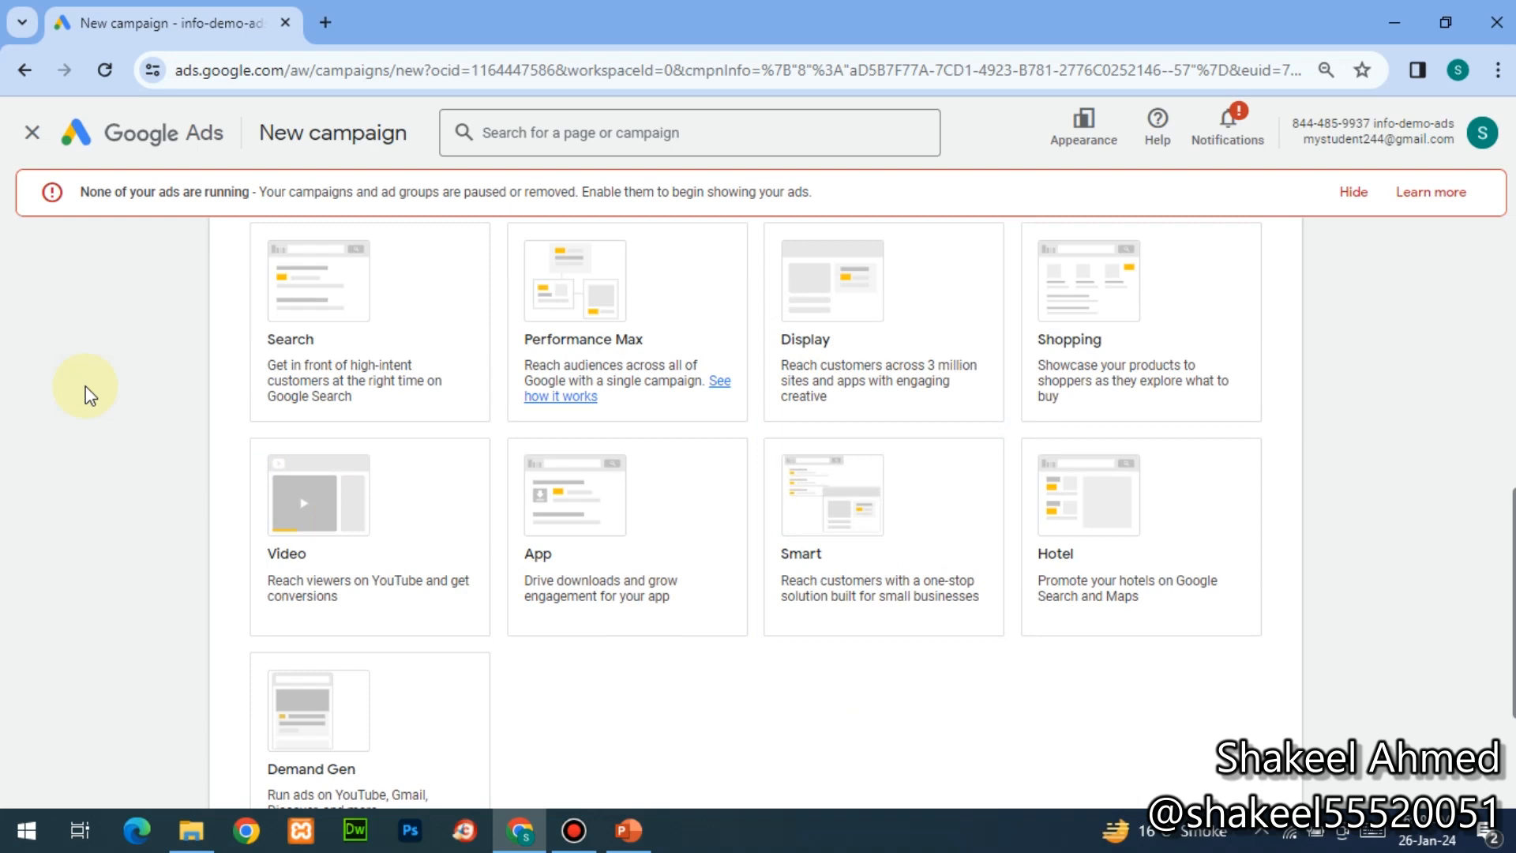
left_click(378, 389)
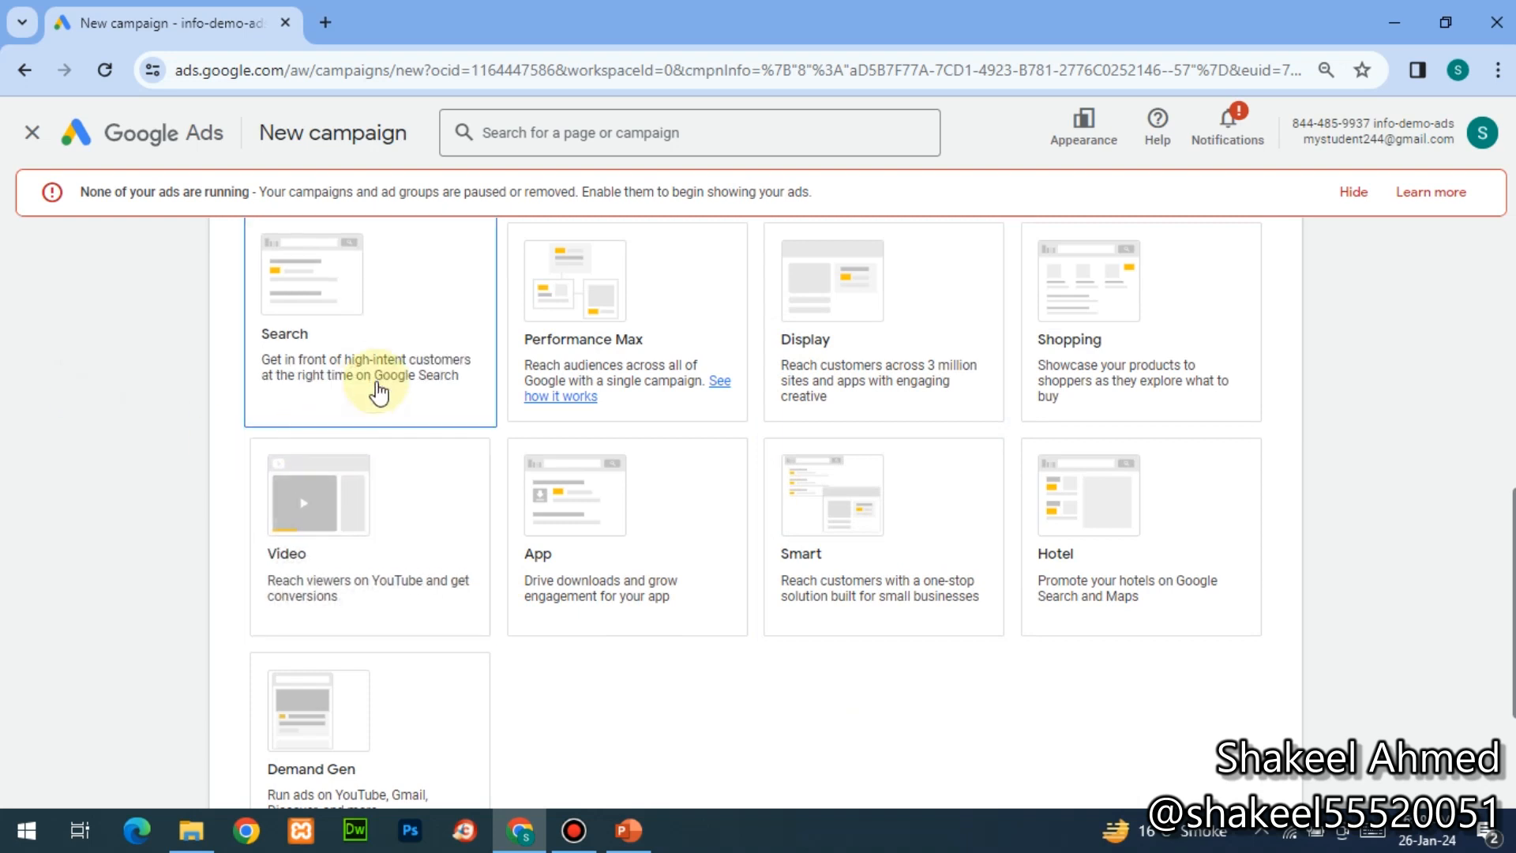
left_click(613, 405)
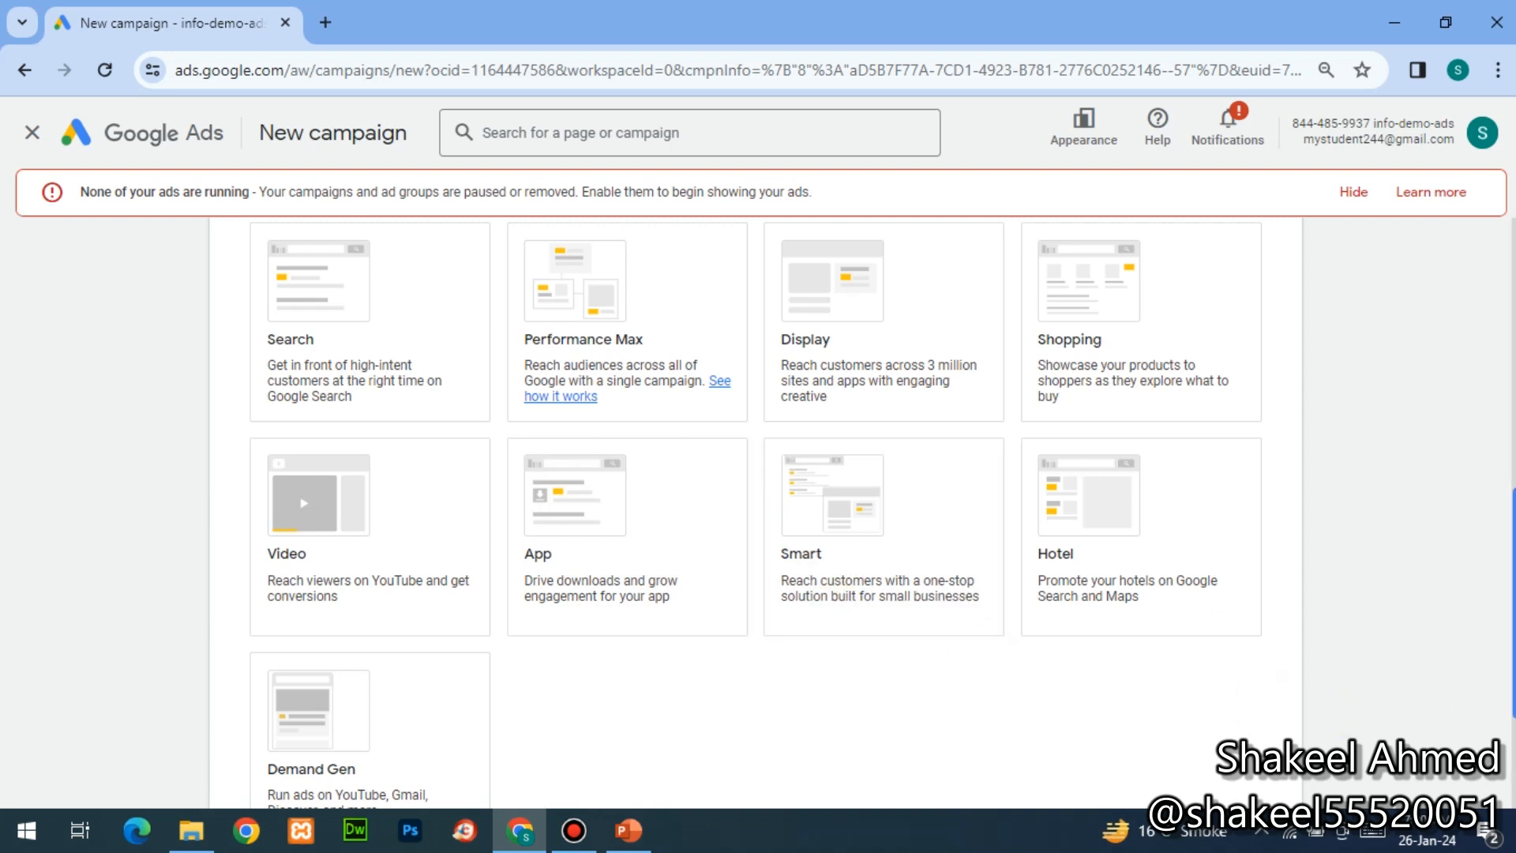
left_click_drag(1513, 604, 1514, 670)
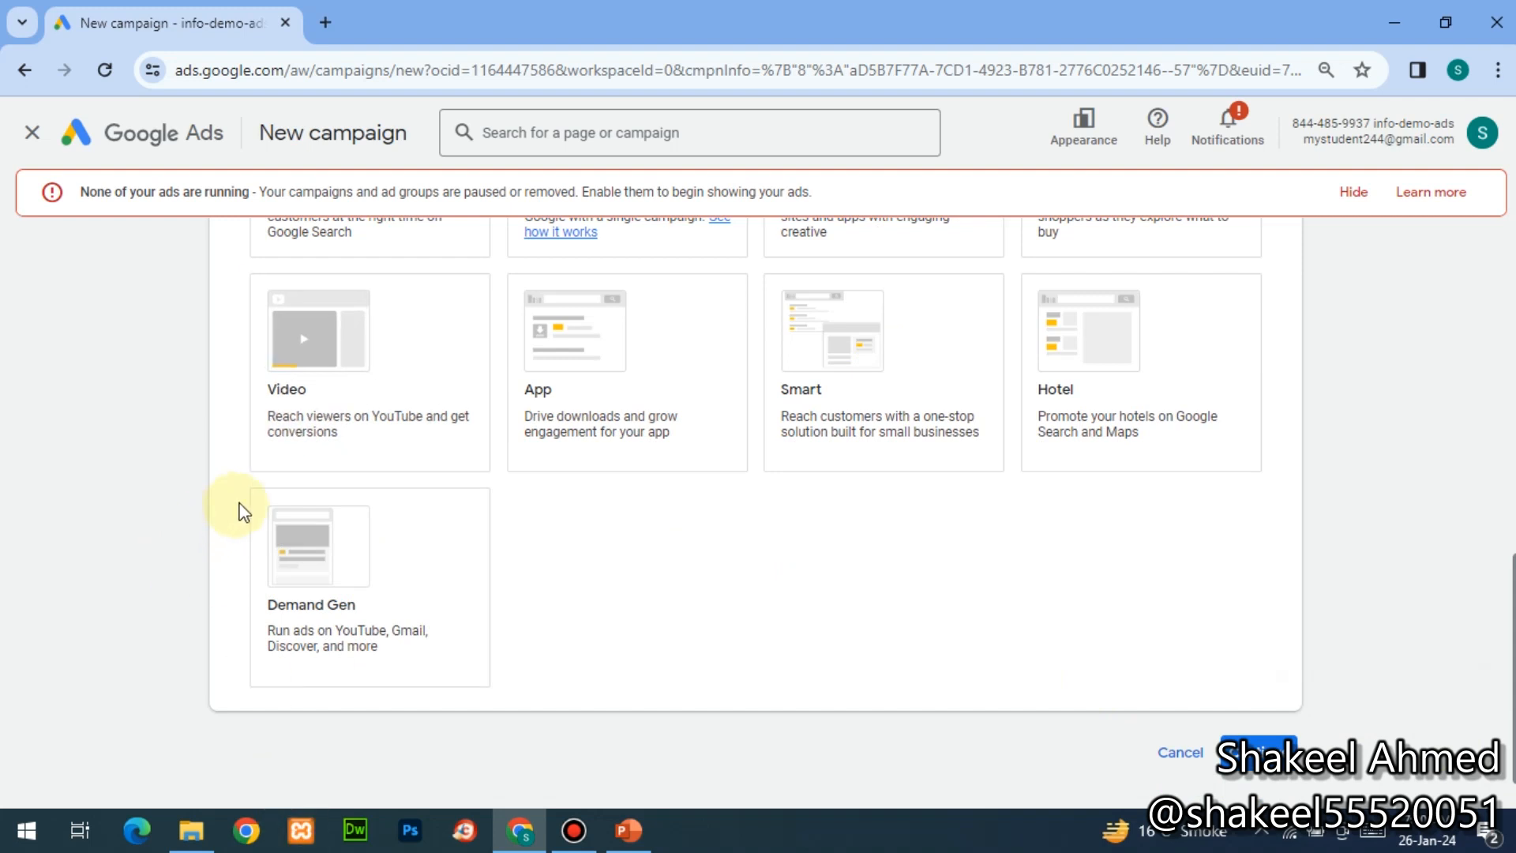
left_click(266, 631)
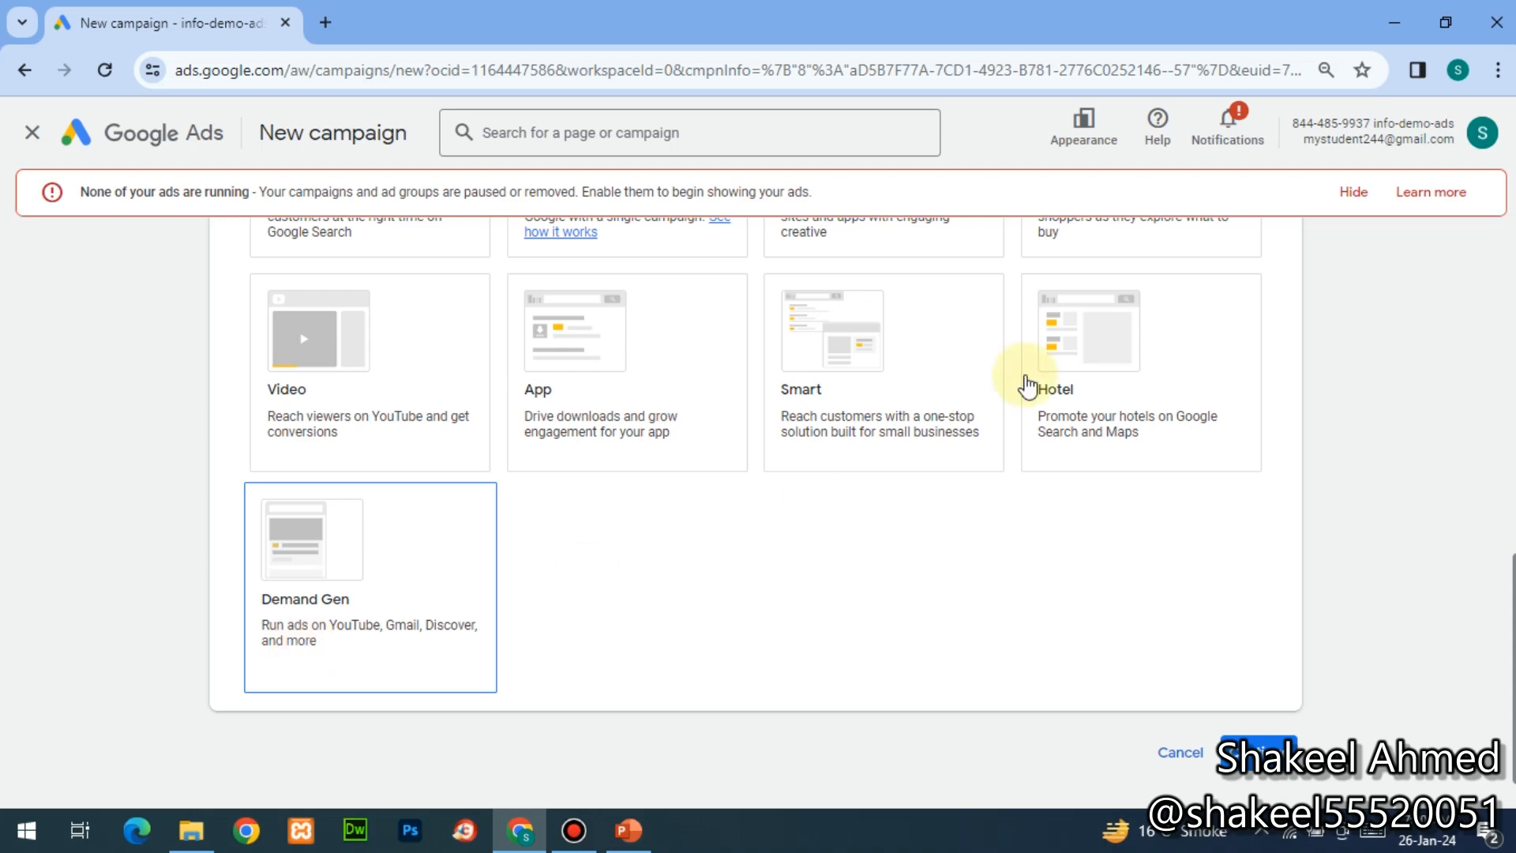
scroll(755, 474, "up", 5)
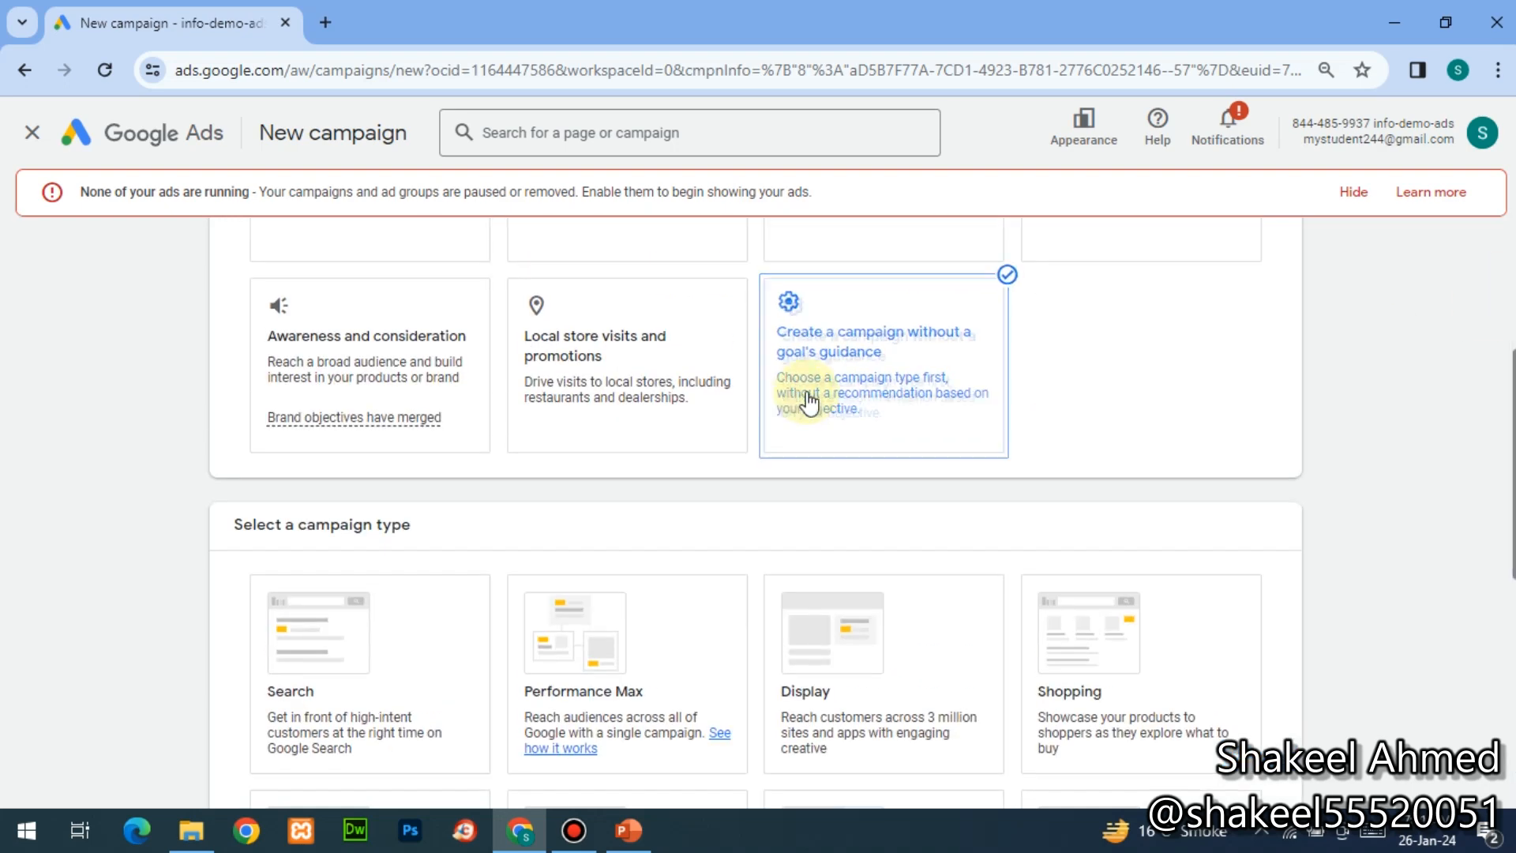
left_click(381, 722)
- Add Engagements as the campaign's conversion goal and continue to the choice of desired results
scroll(381, 710, "down", 10)
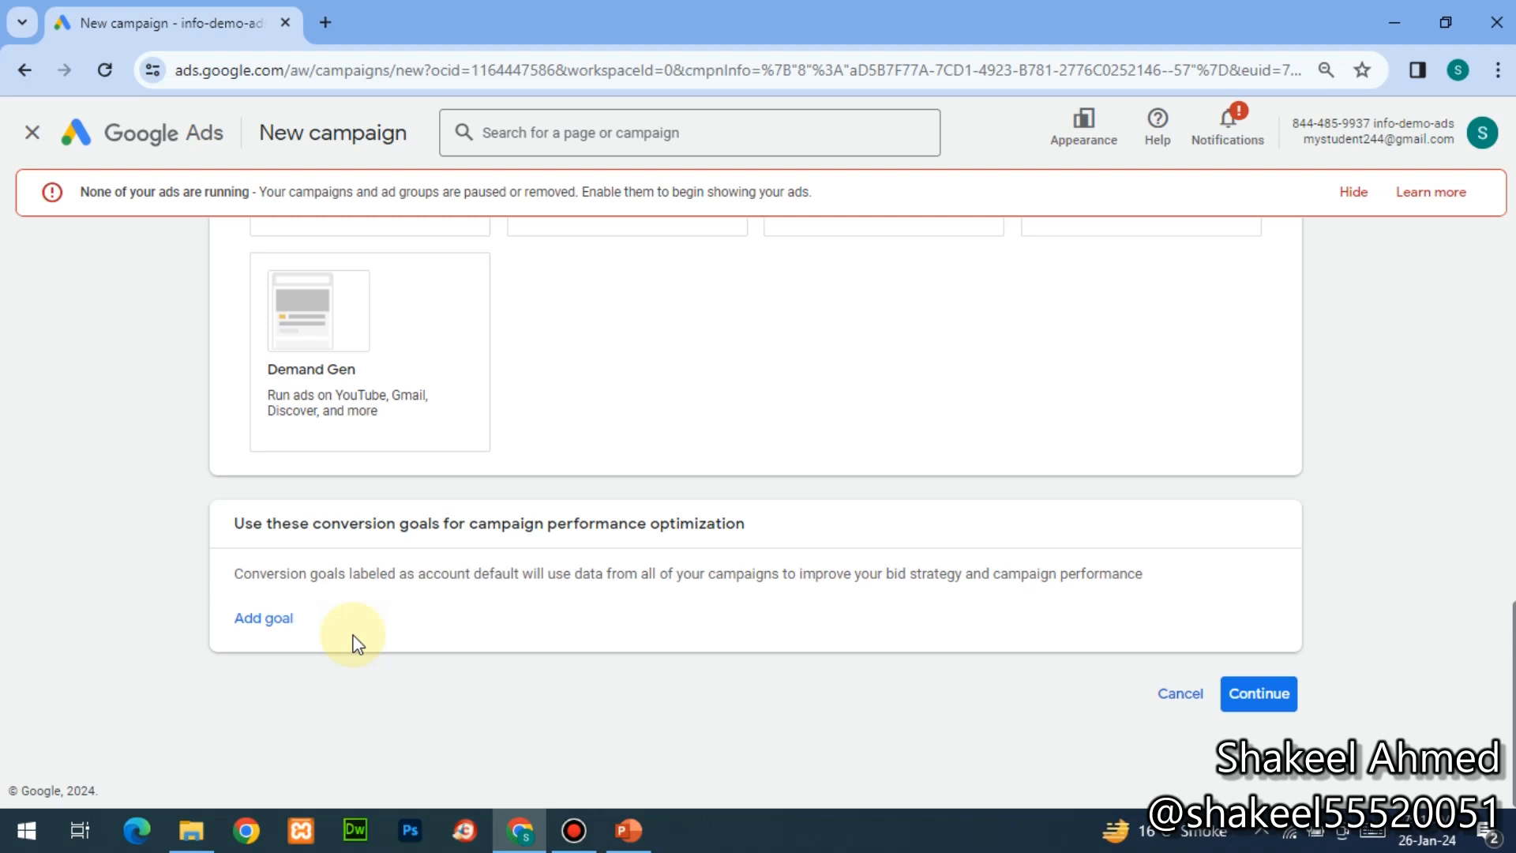
left_click(271, 624)
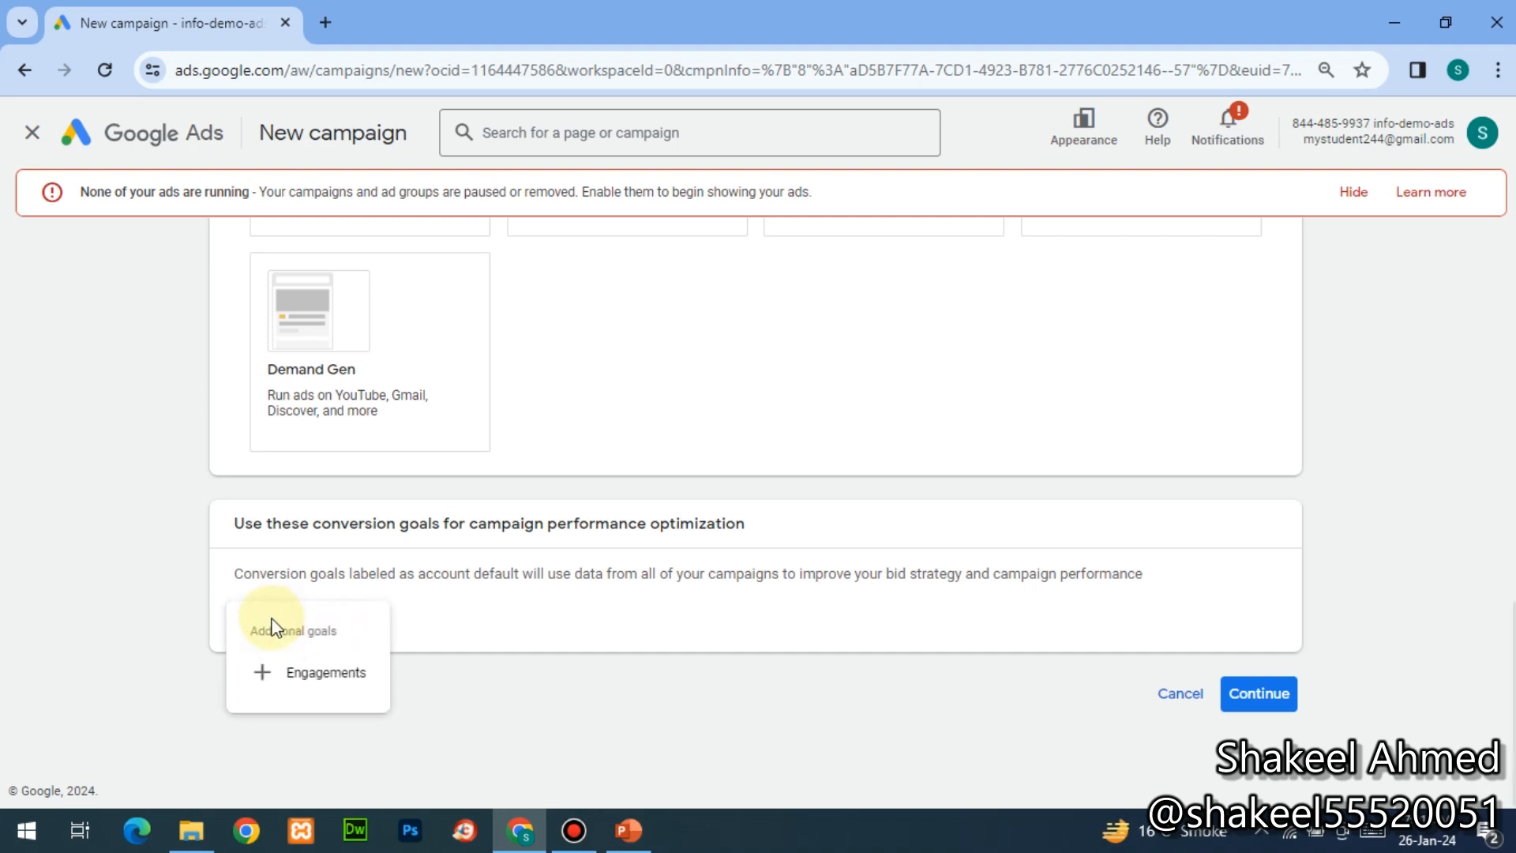
left_click(296, 694)
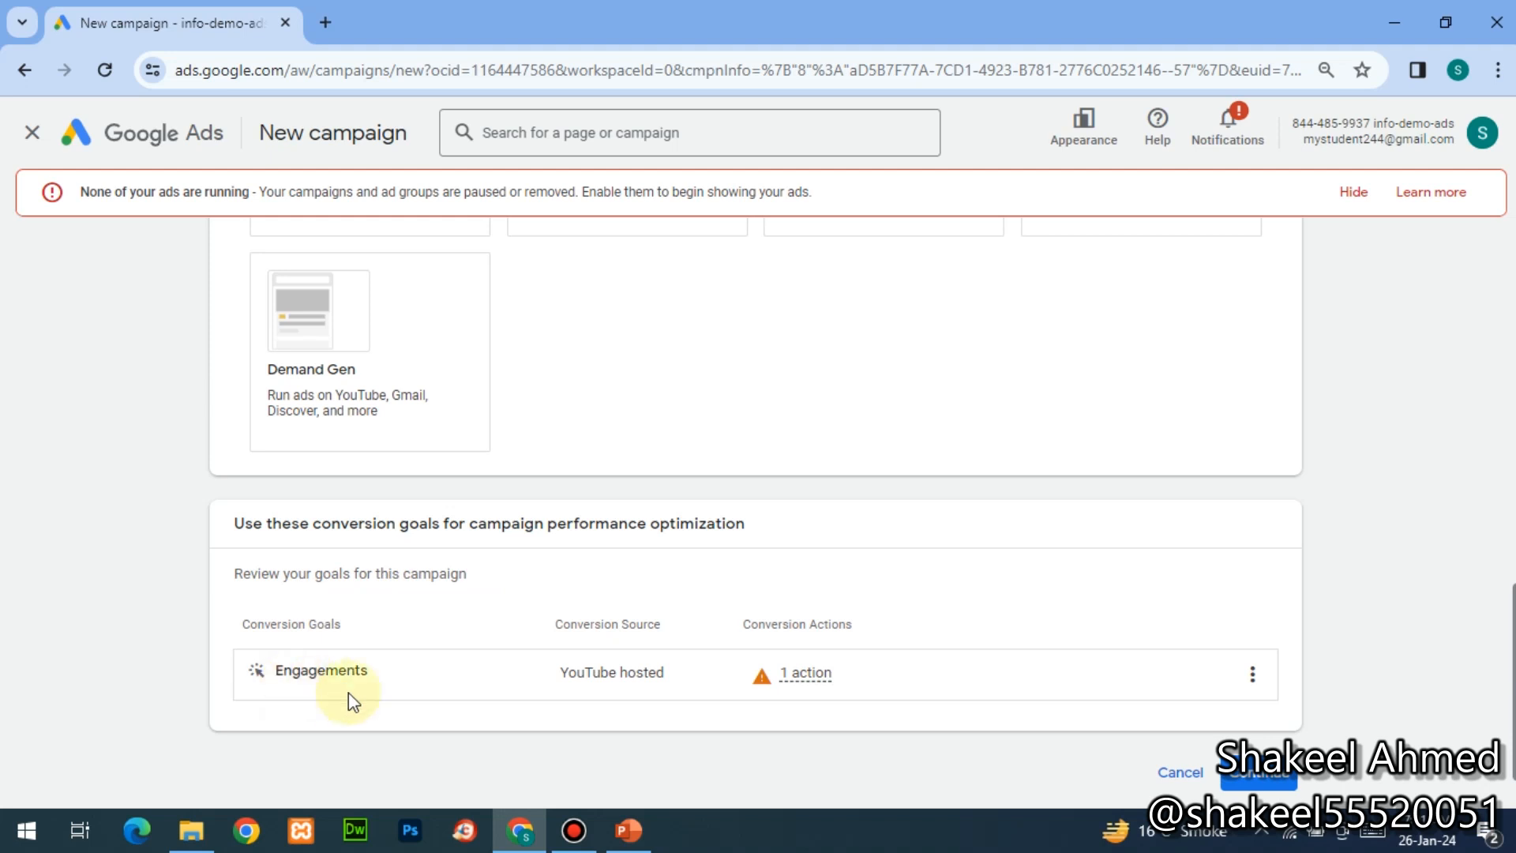
left_click(636, 675)
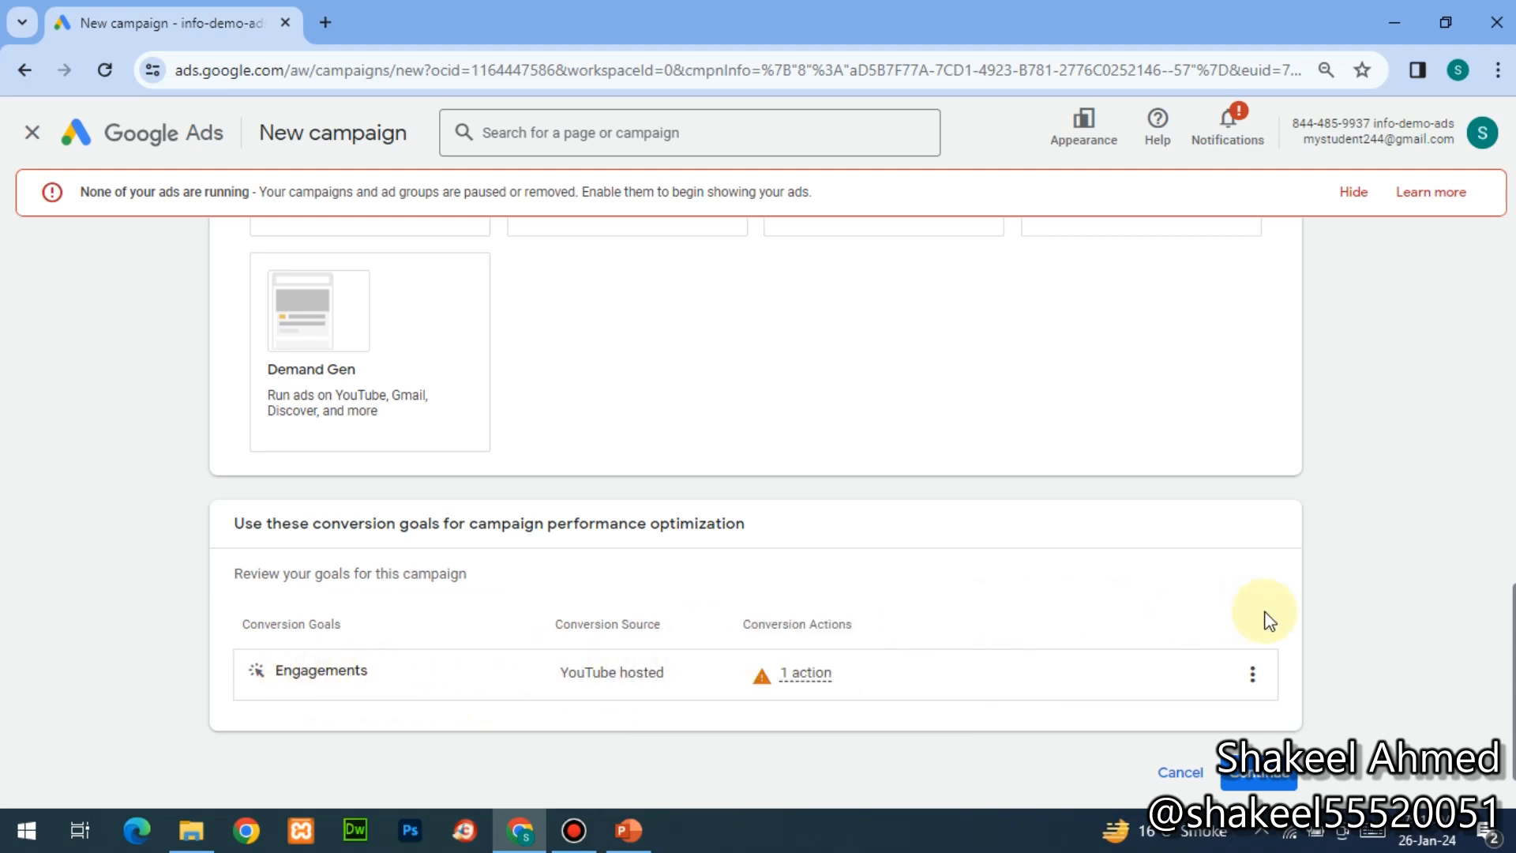
left_click(1252, 684)
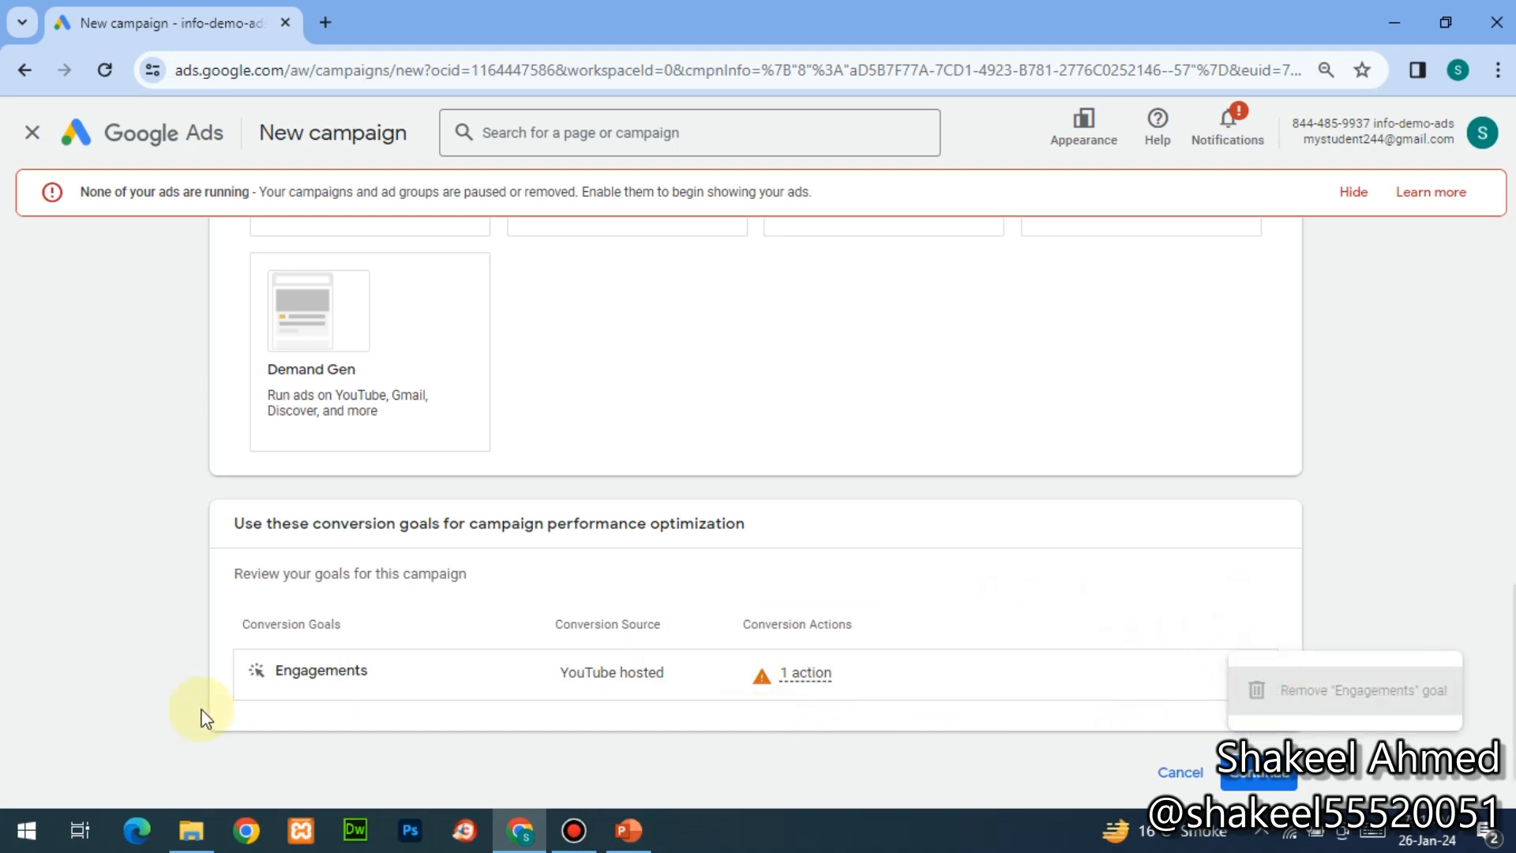
left_click(307, 699)
left_click_drag(311, 677, 318, 678)
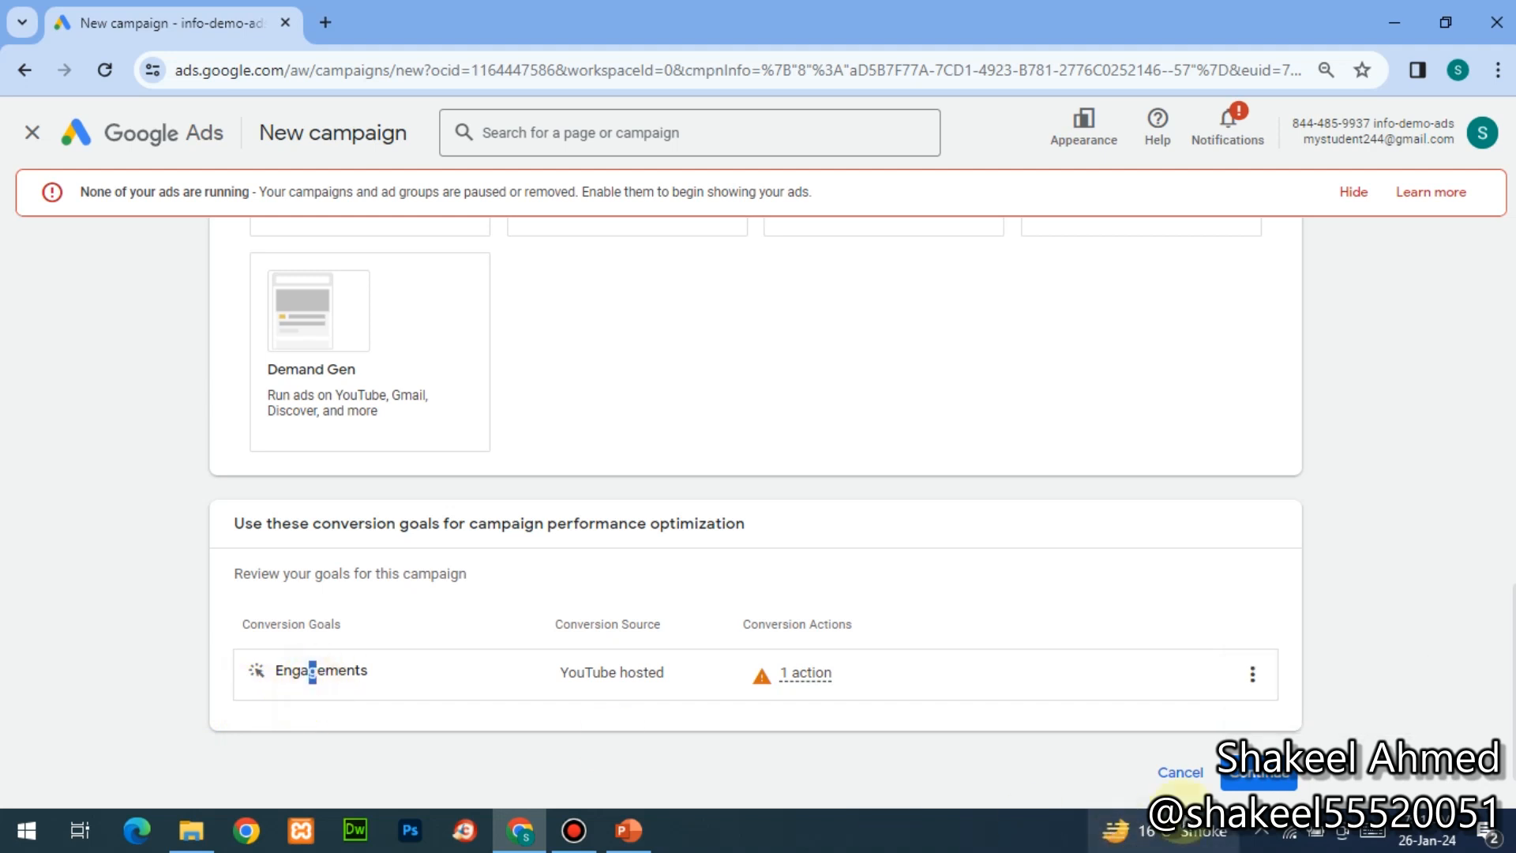
left_click(1248, 777)
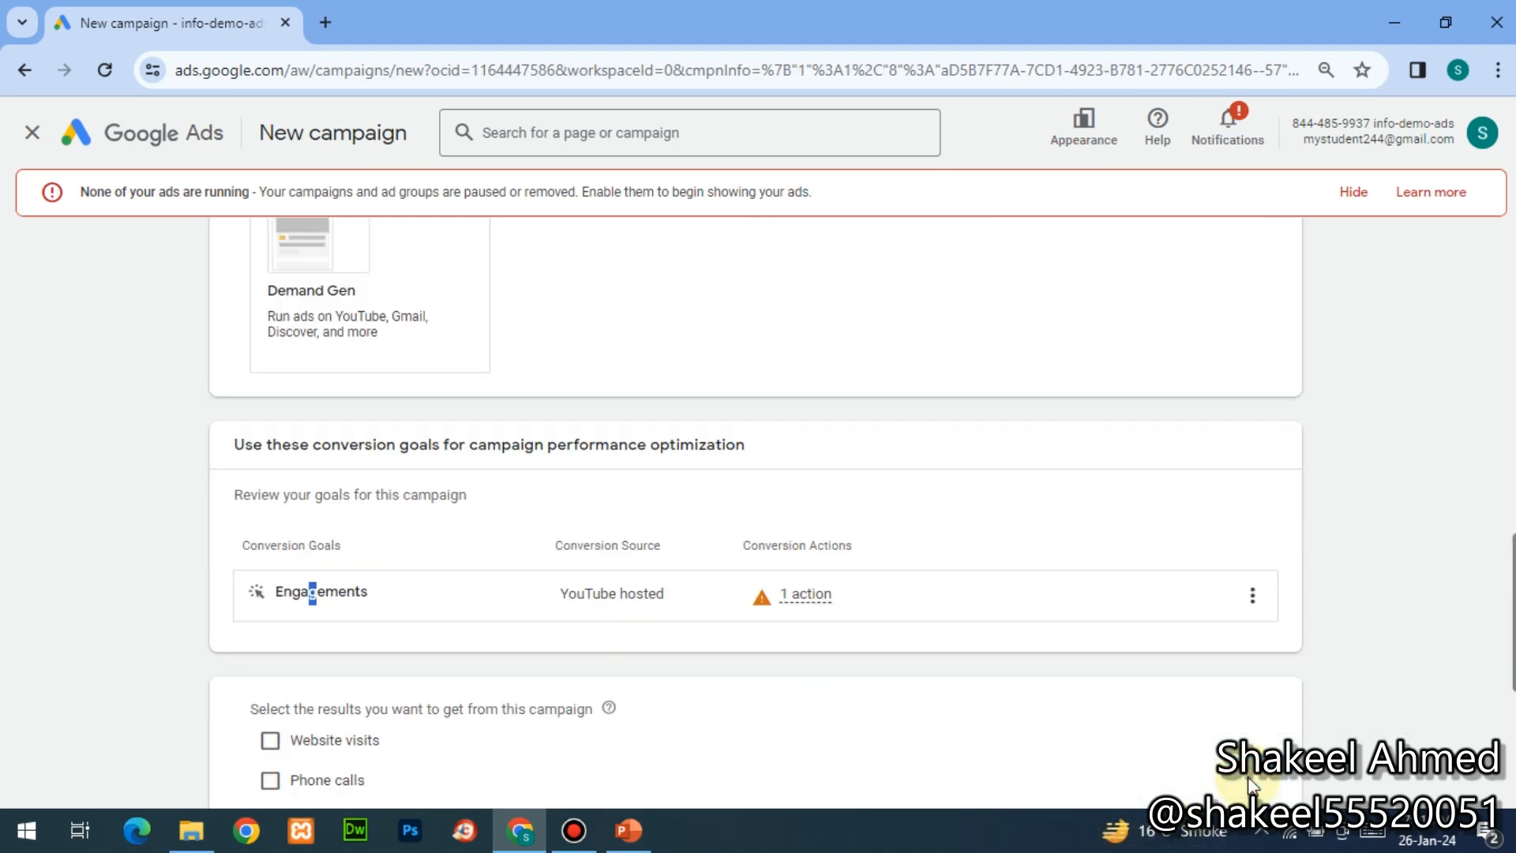
scroll(1248, 777, "down", 3)
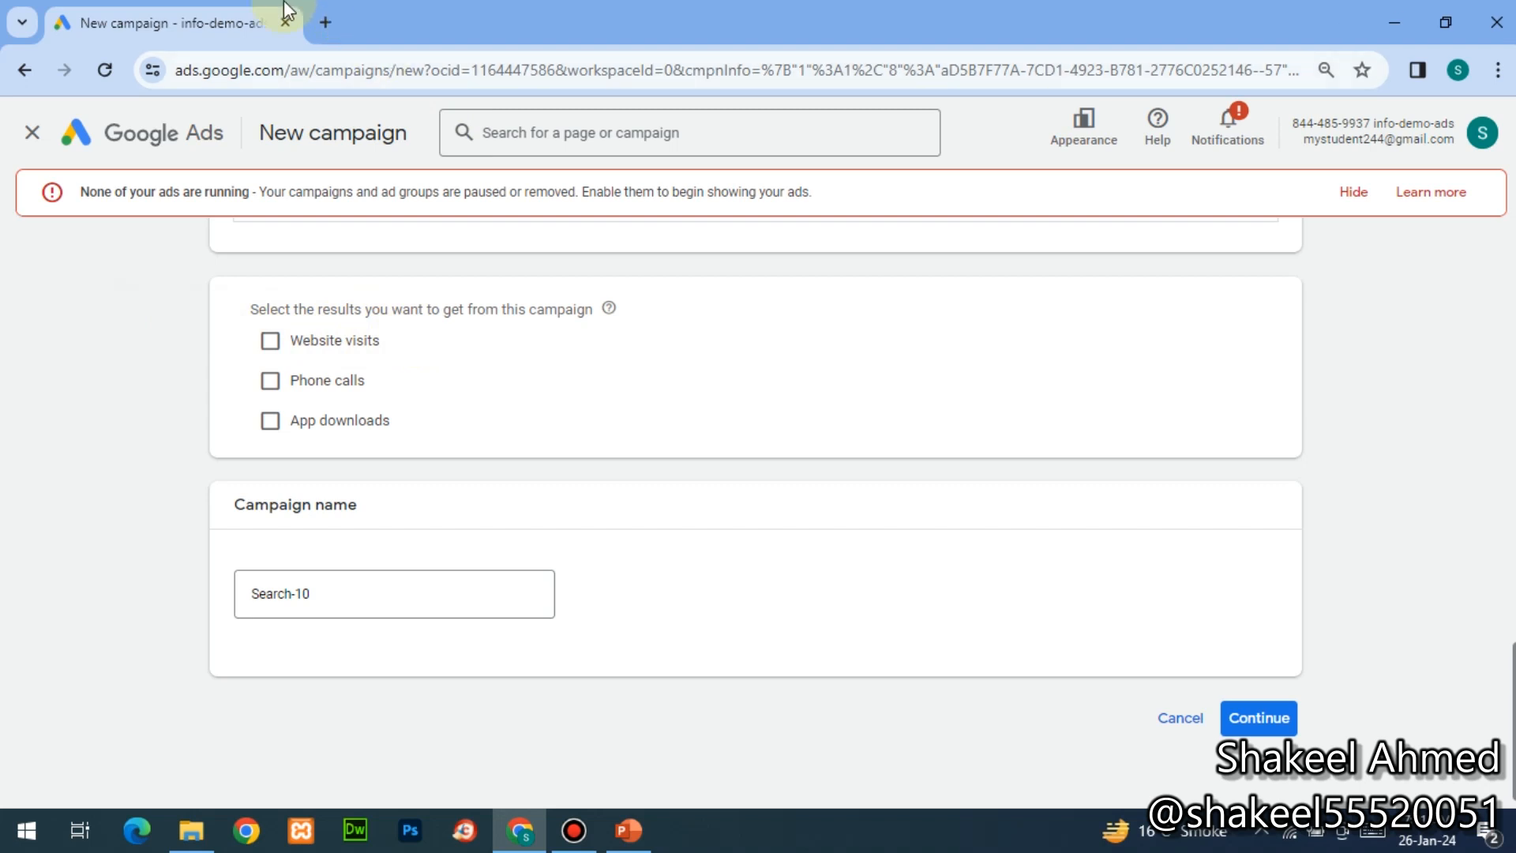
- Search Google for "infodigital" in a new browser tab and open the Infopro Digital website
left_click(314, 17)
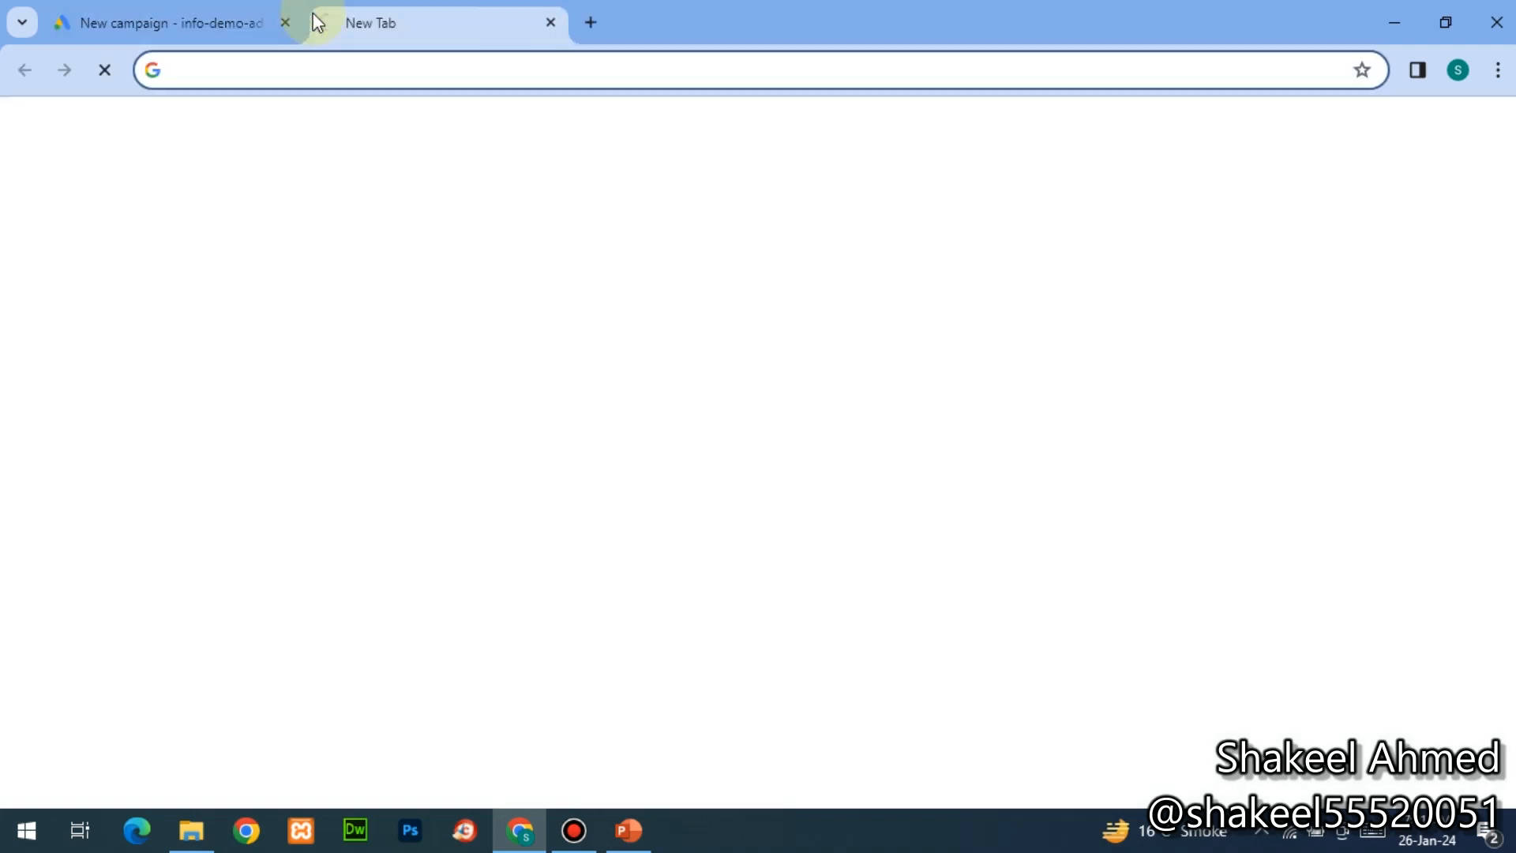
type("info")
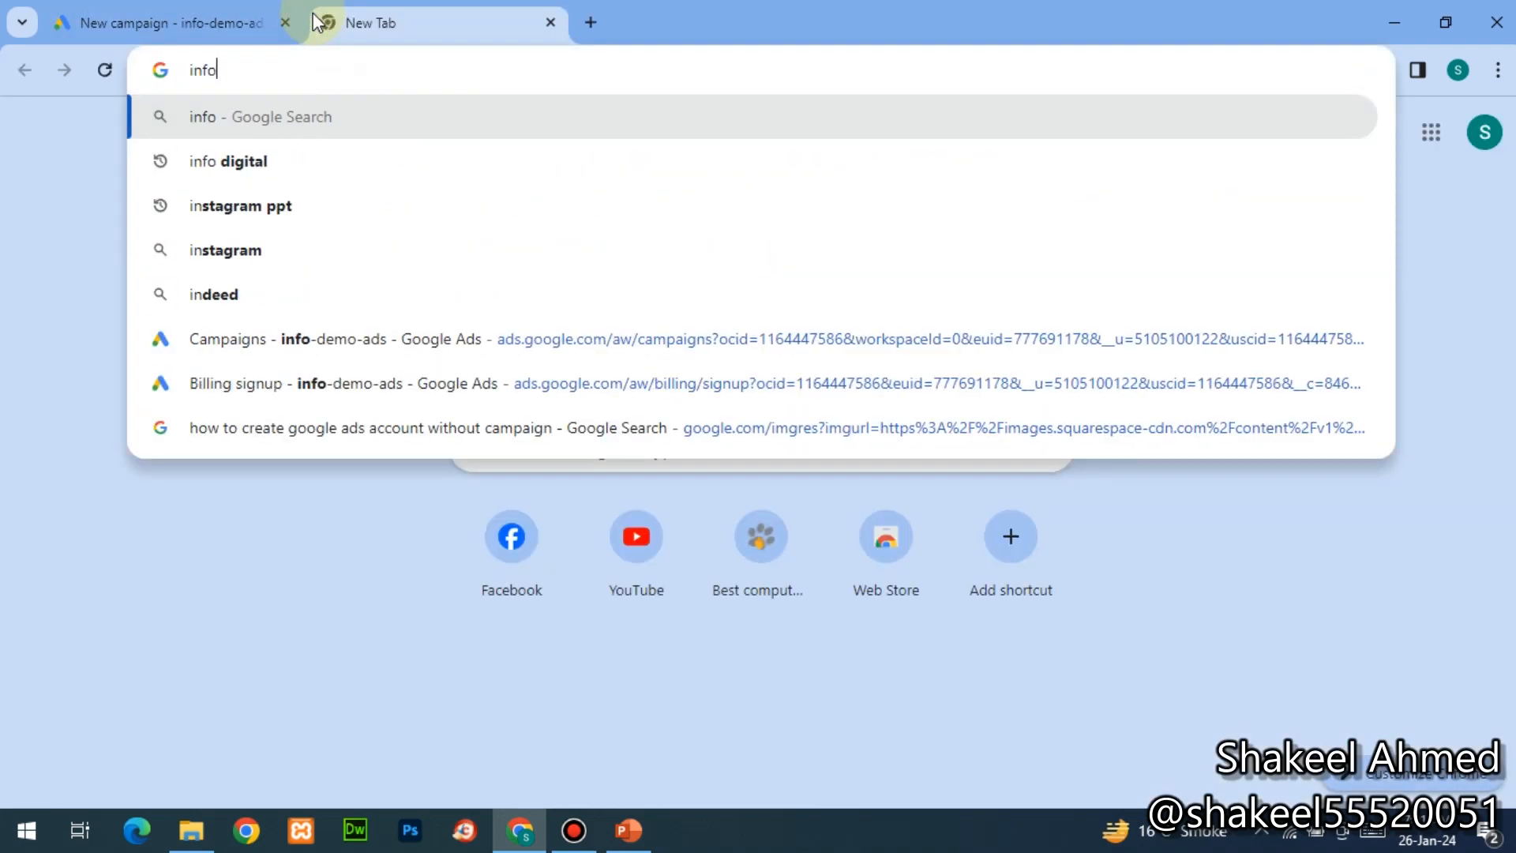
type("digital")
key("Return")
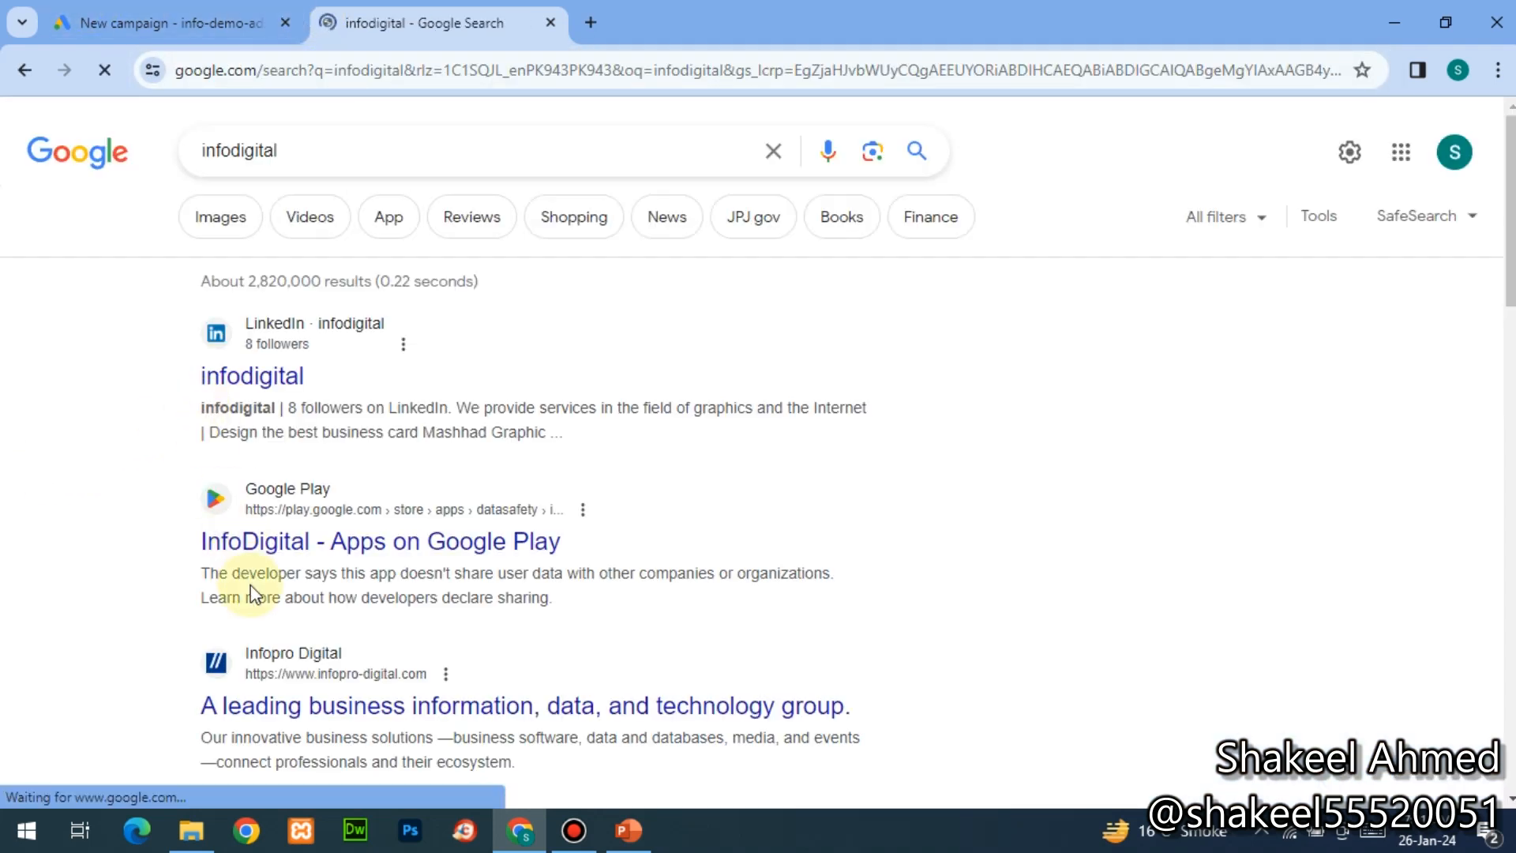
left_click(290, 710)
- Return to the campaign setup in Google Ads and enable Website visits as a desired result
left_click(169, 22)
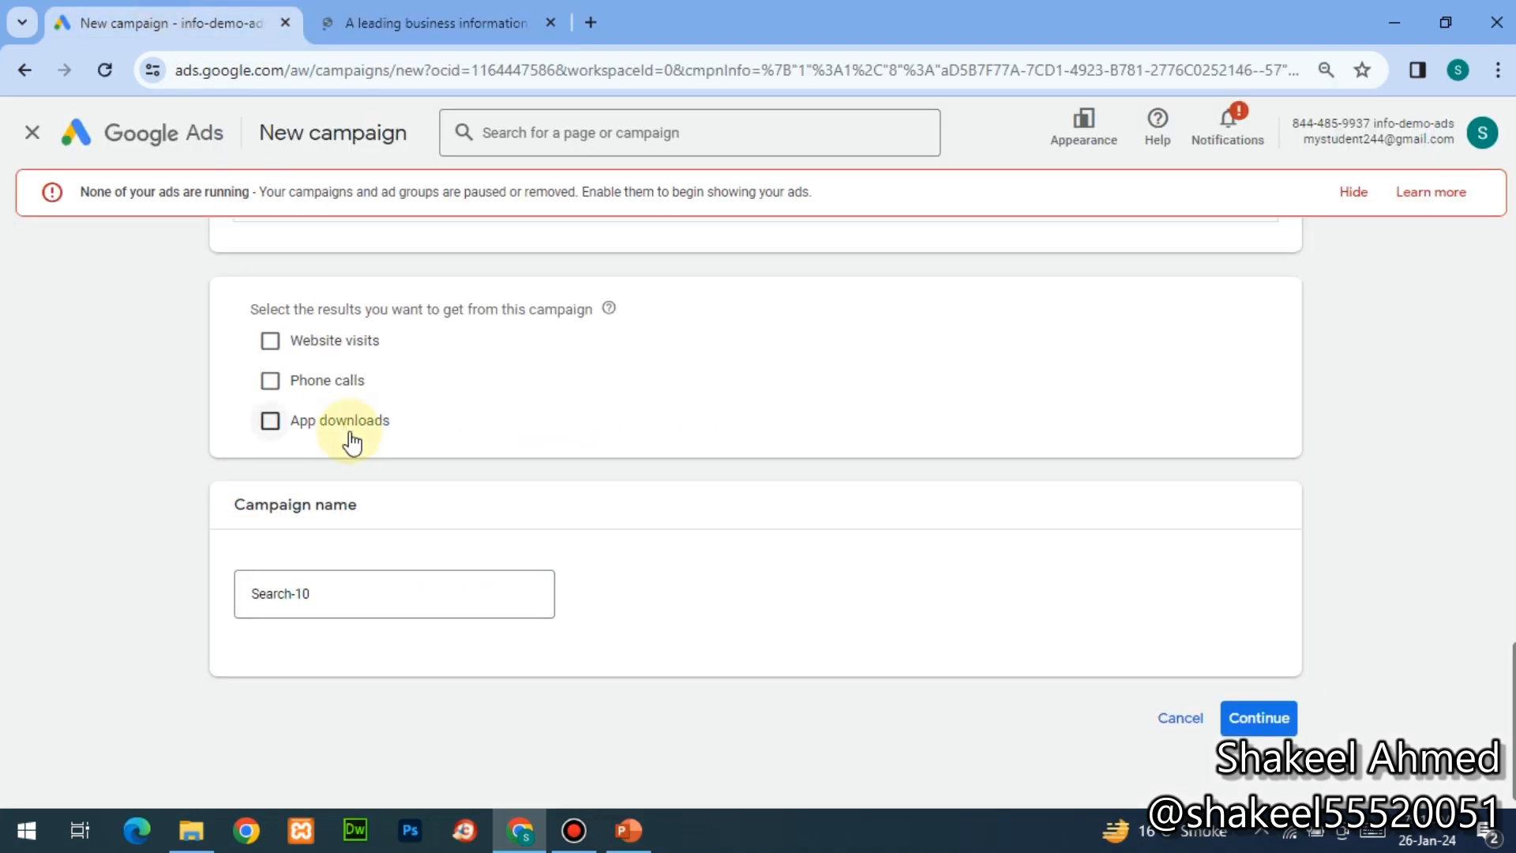
left_click(267, 353)
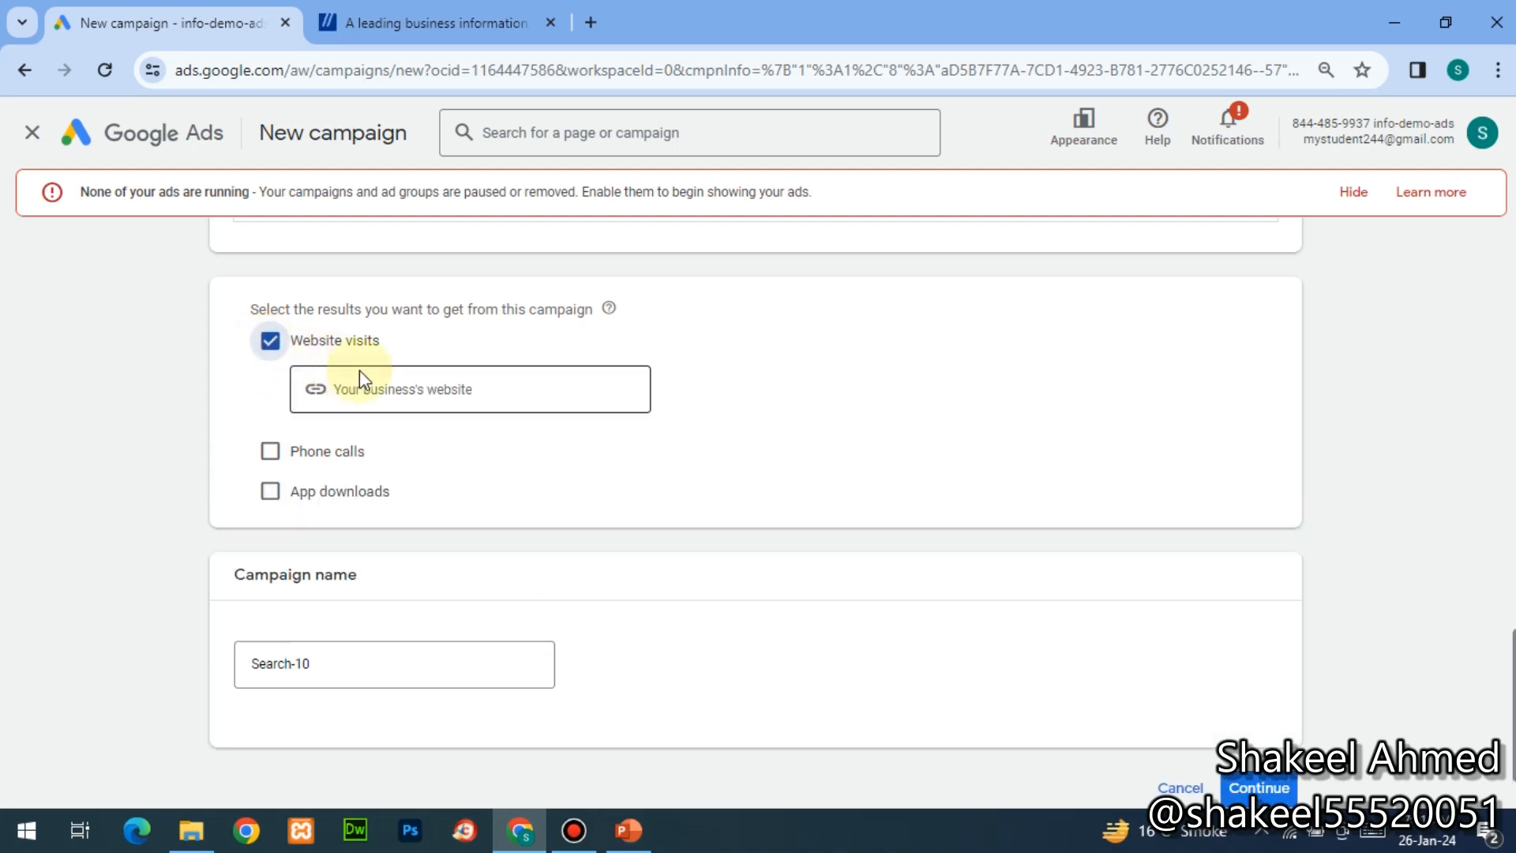
- Try out the Phone calls and App downloads results to view their options, and clear both again
left_click(270, 455)
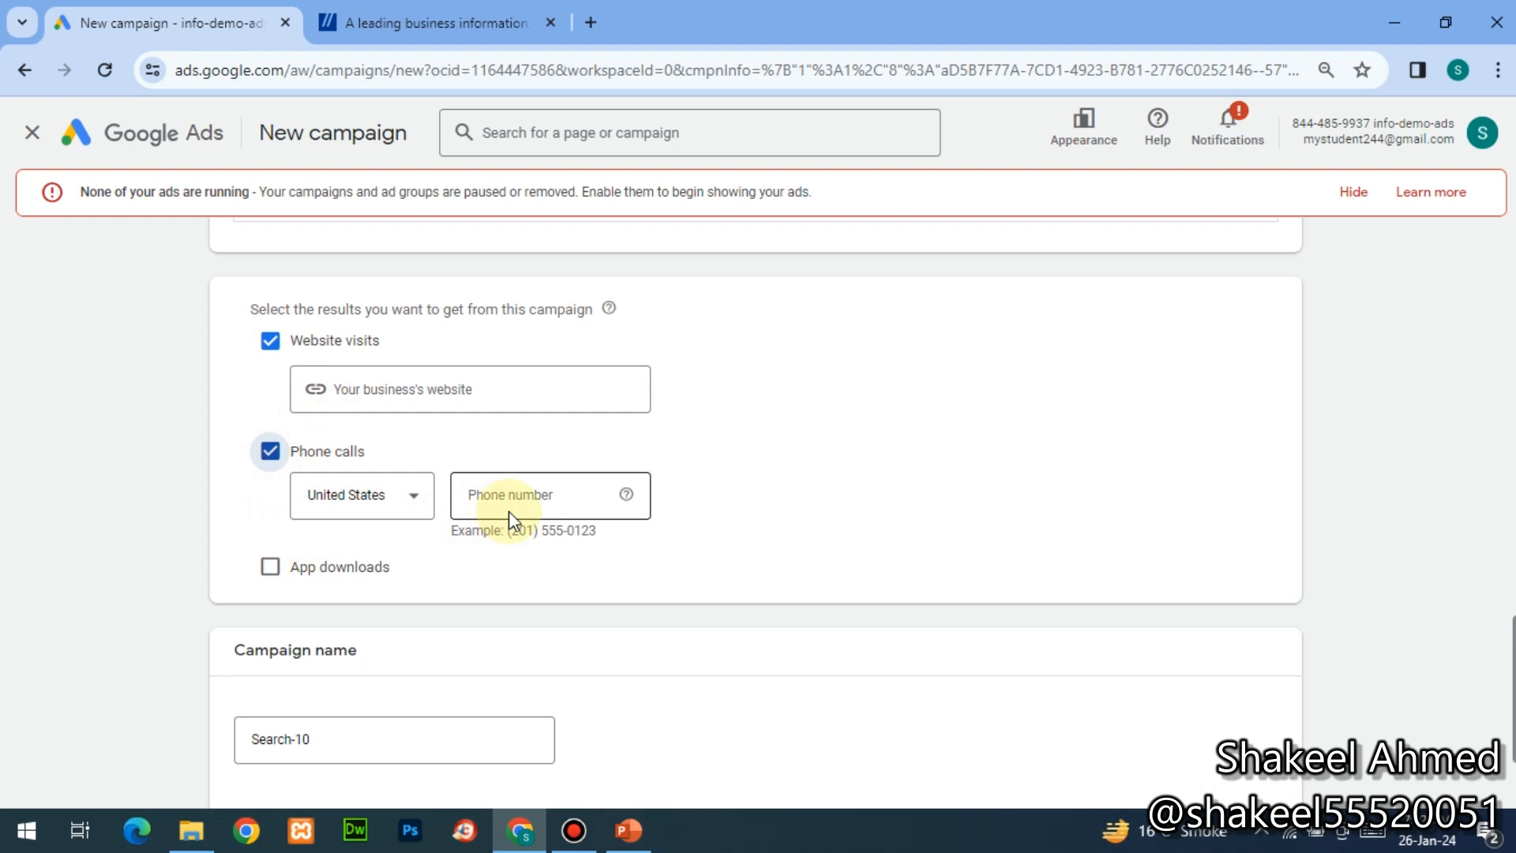
left_click(269, 567)
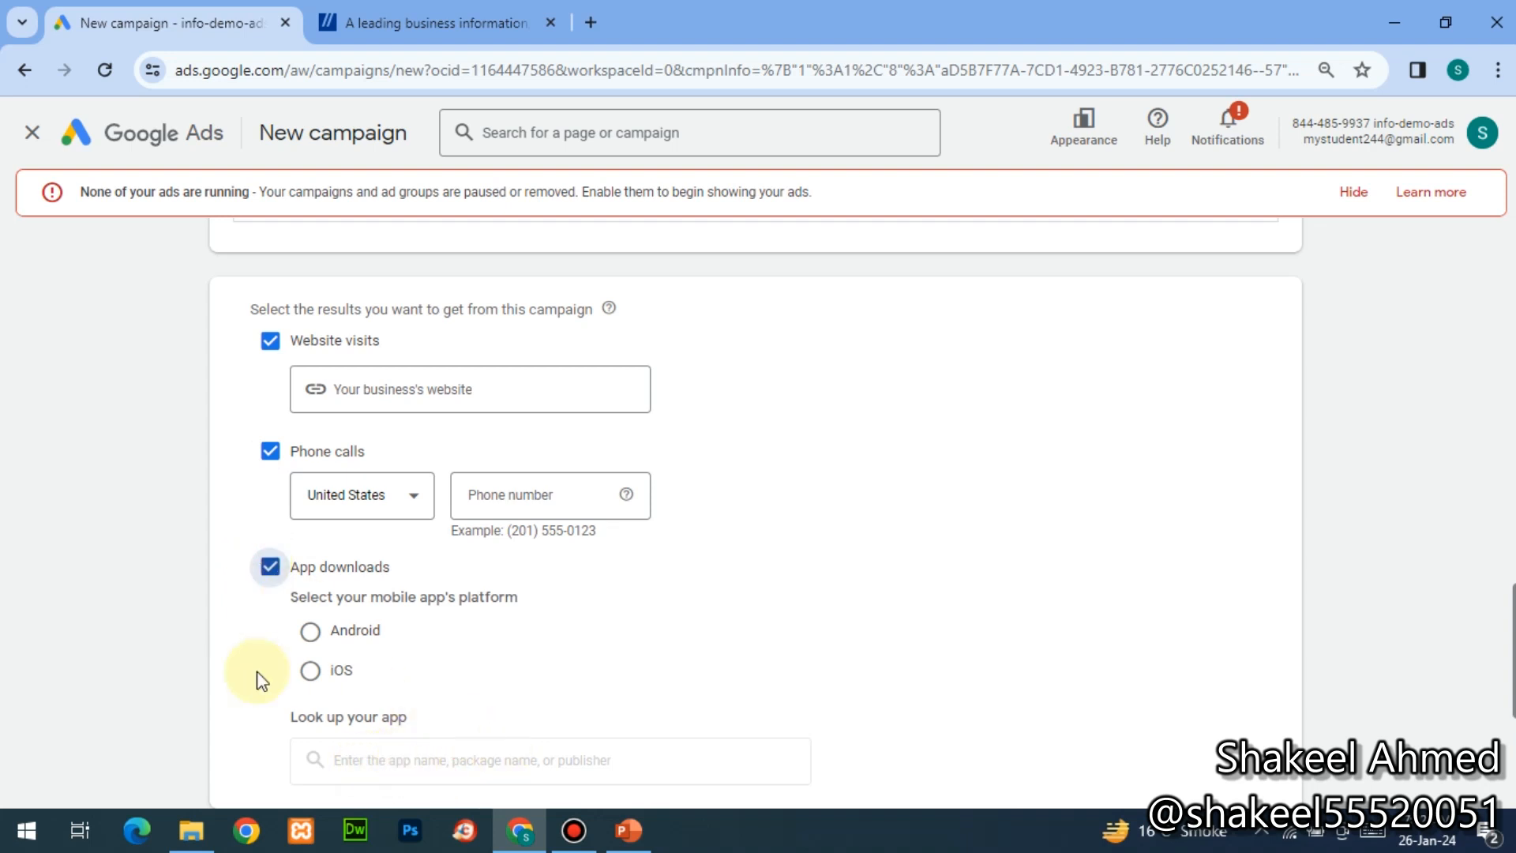
left_click(266, 564)
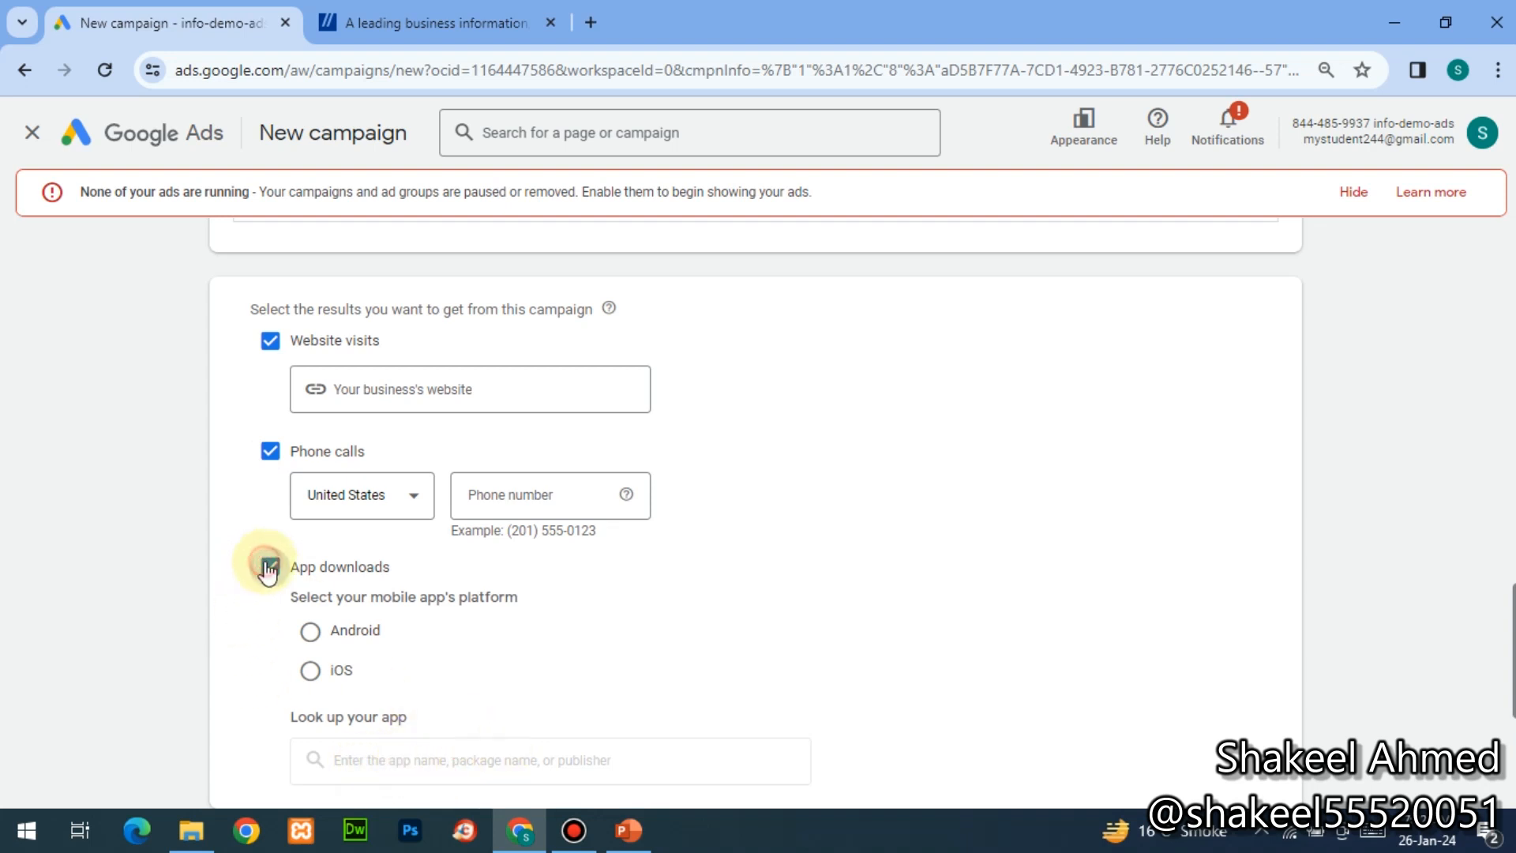
left_click(268, 452)
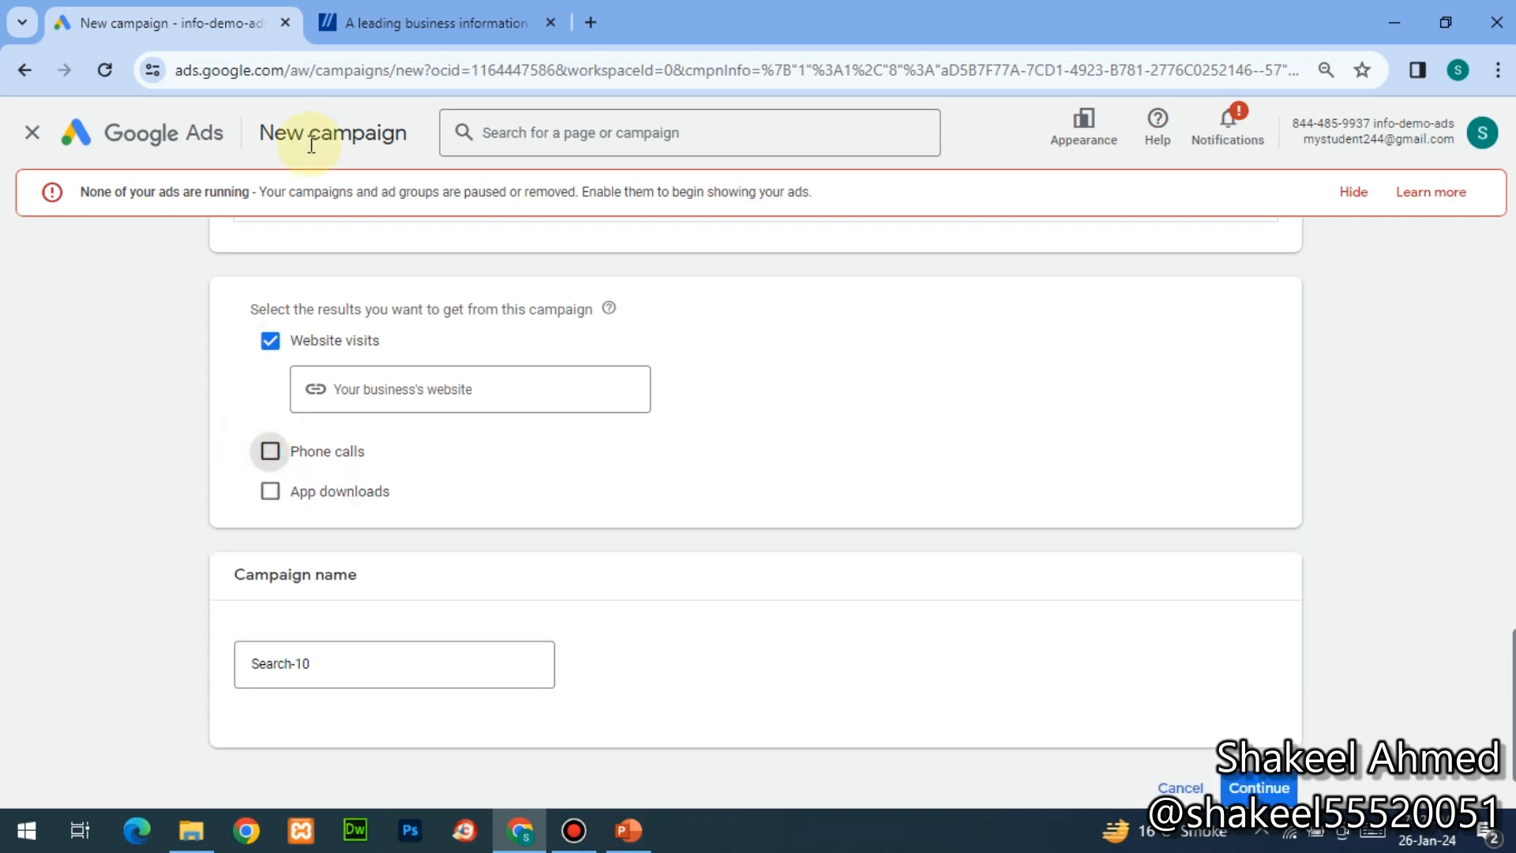
left_click(368, 27)
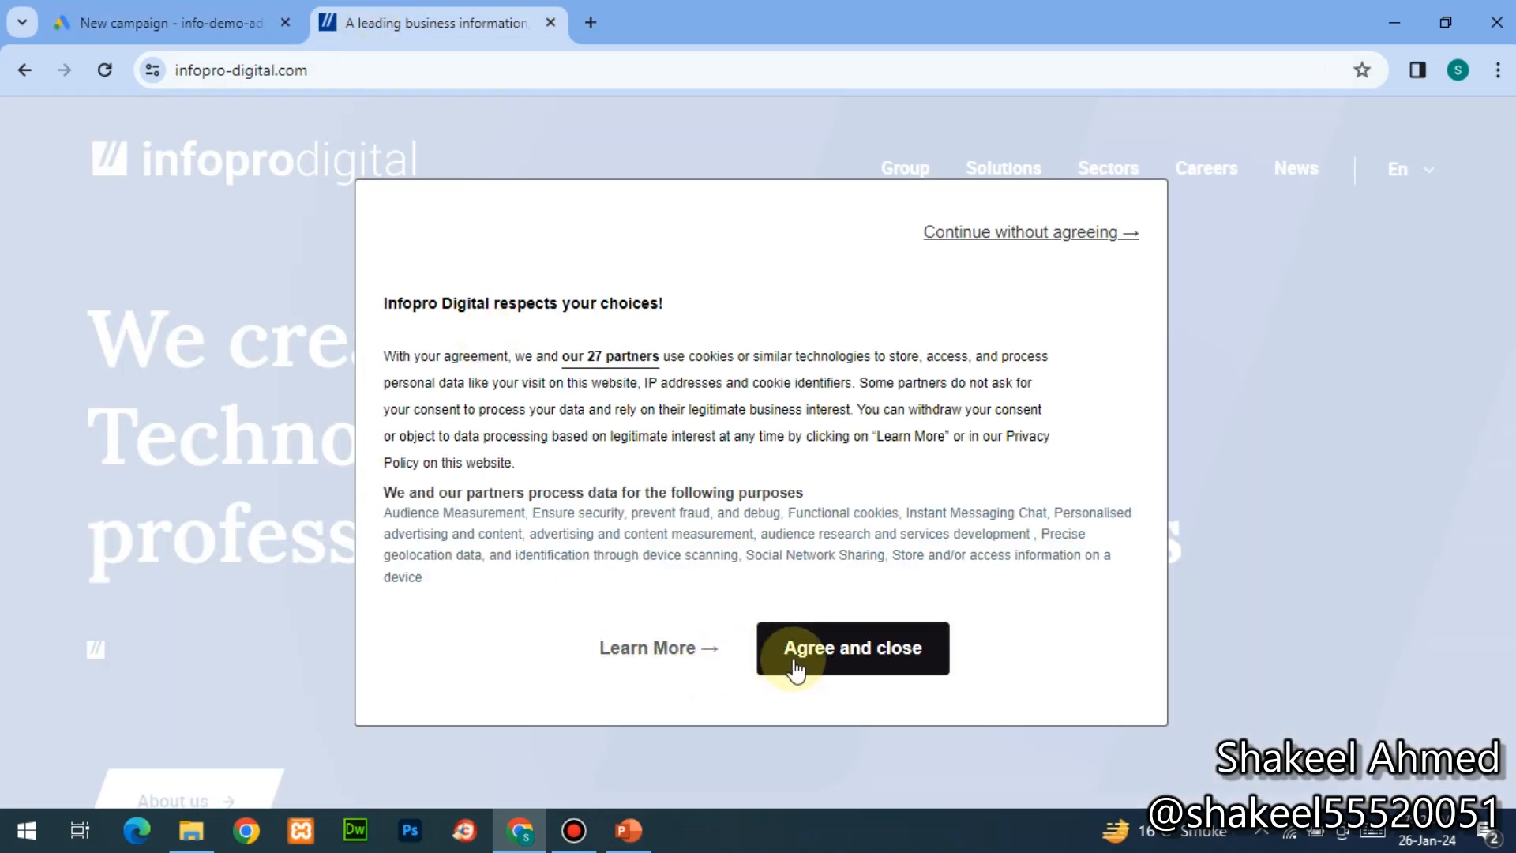
left_click(824, 652)
left_click(434, 75)
key("ctrl+c")
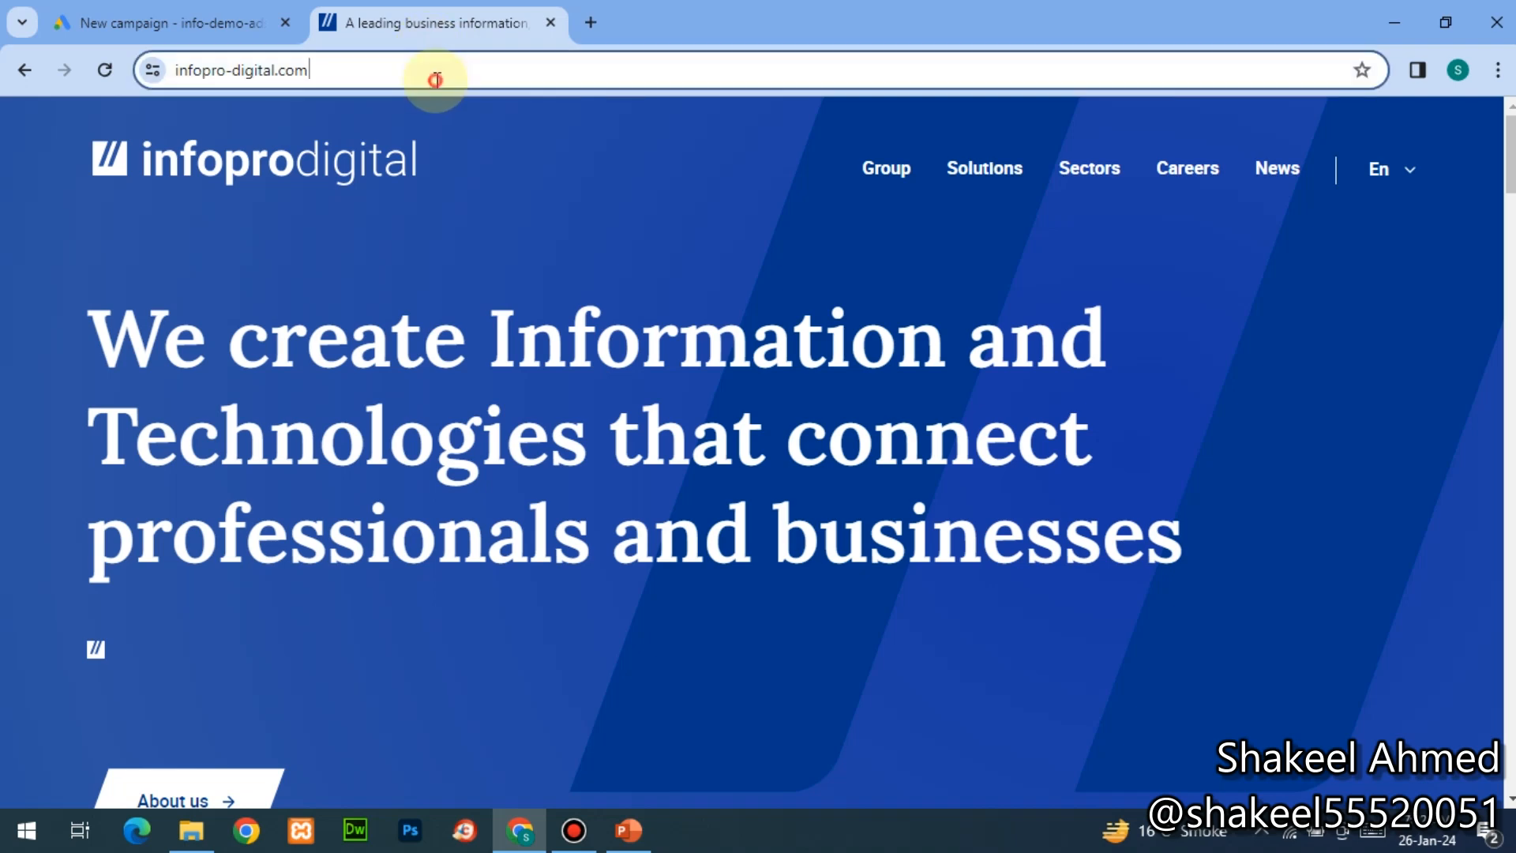
left_click(119, 11)
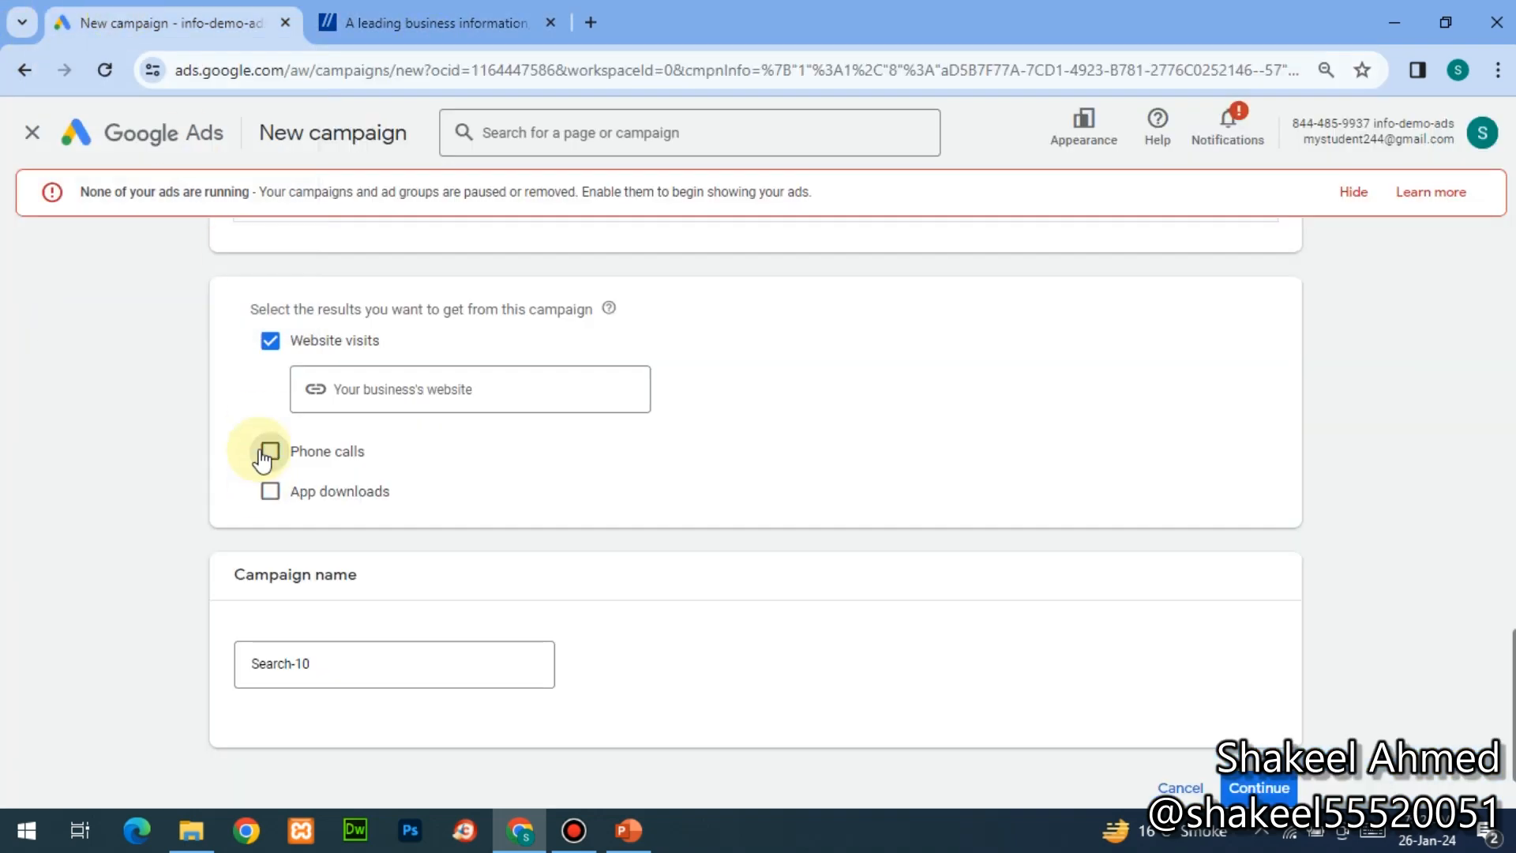
left_click(372, 398)
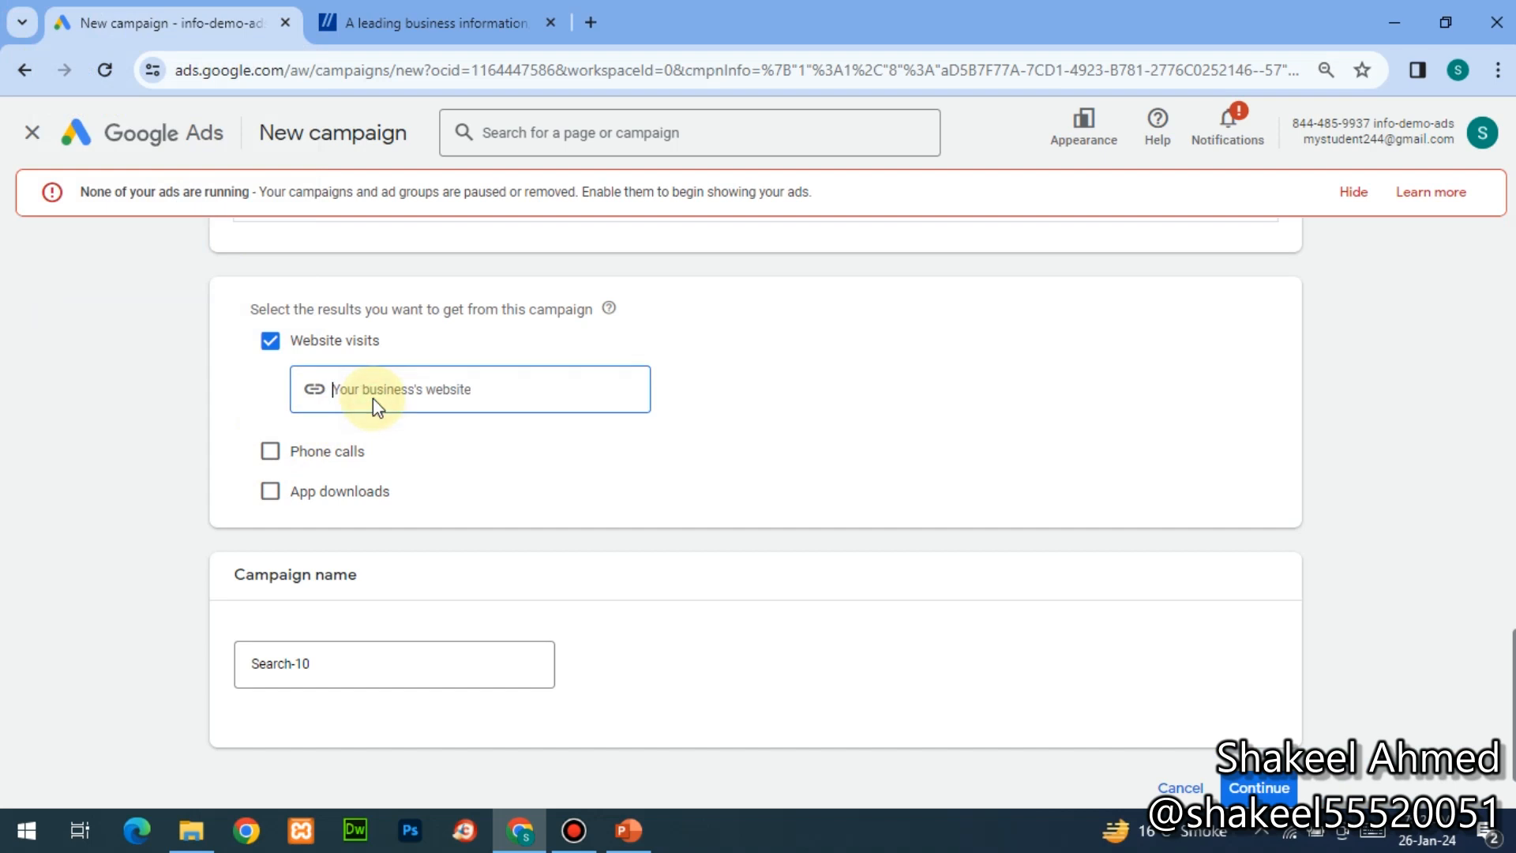
key("ctrl+v")
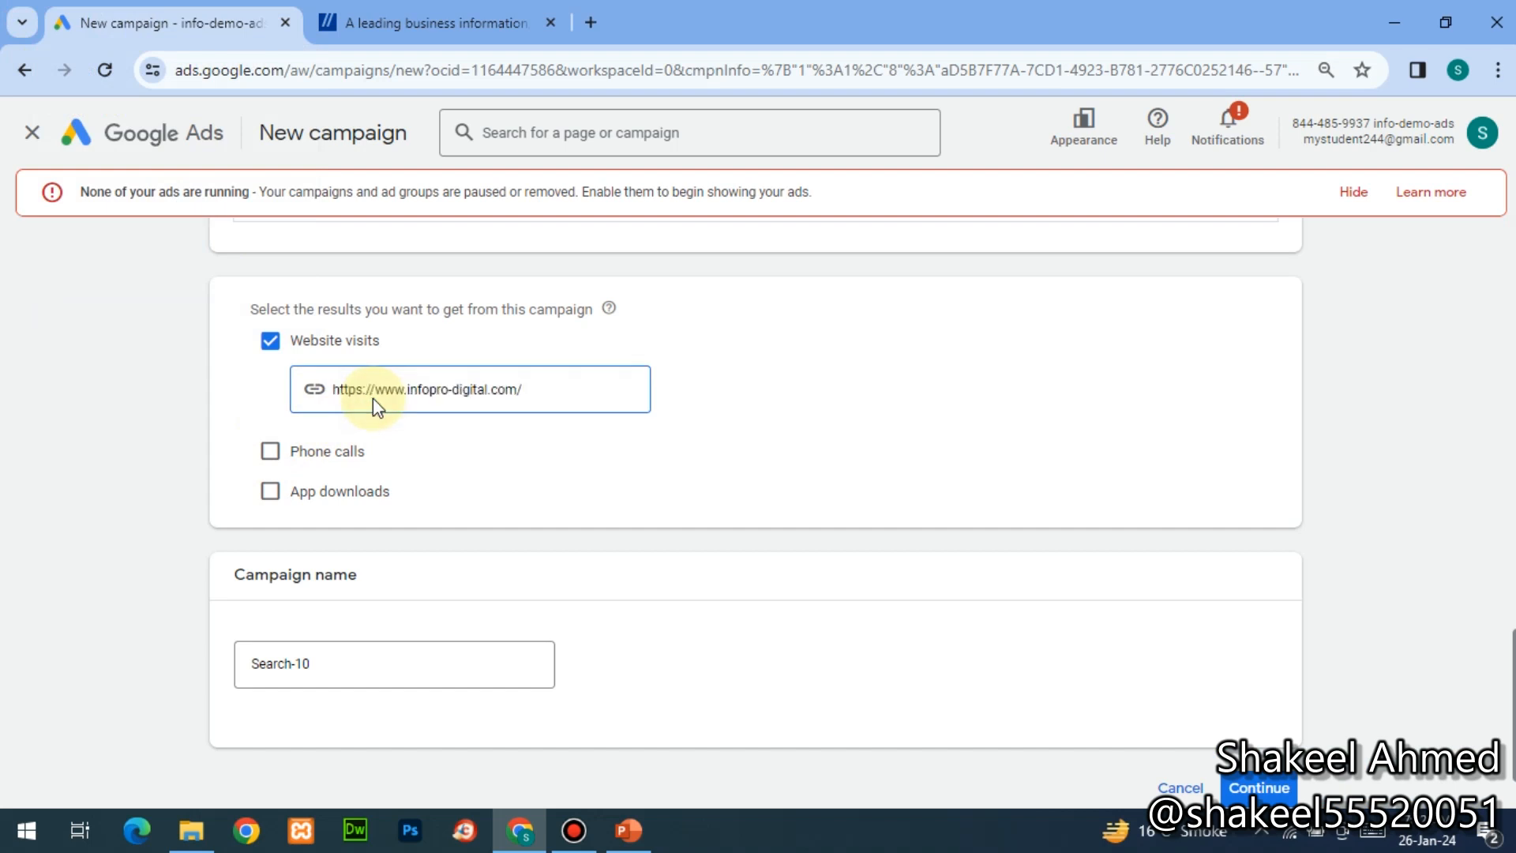
- Add the prefix "RCC" to the start of the campaign name so it reads RCCSearch-10
left_click(382, 667)
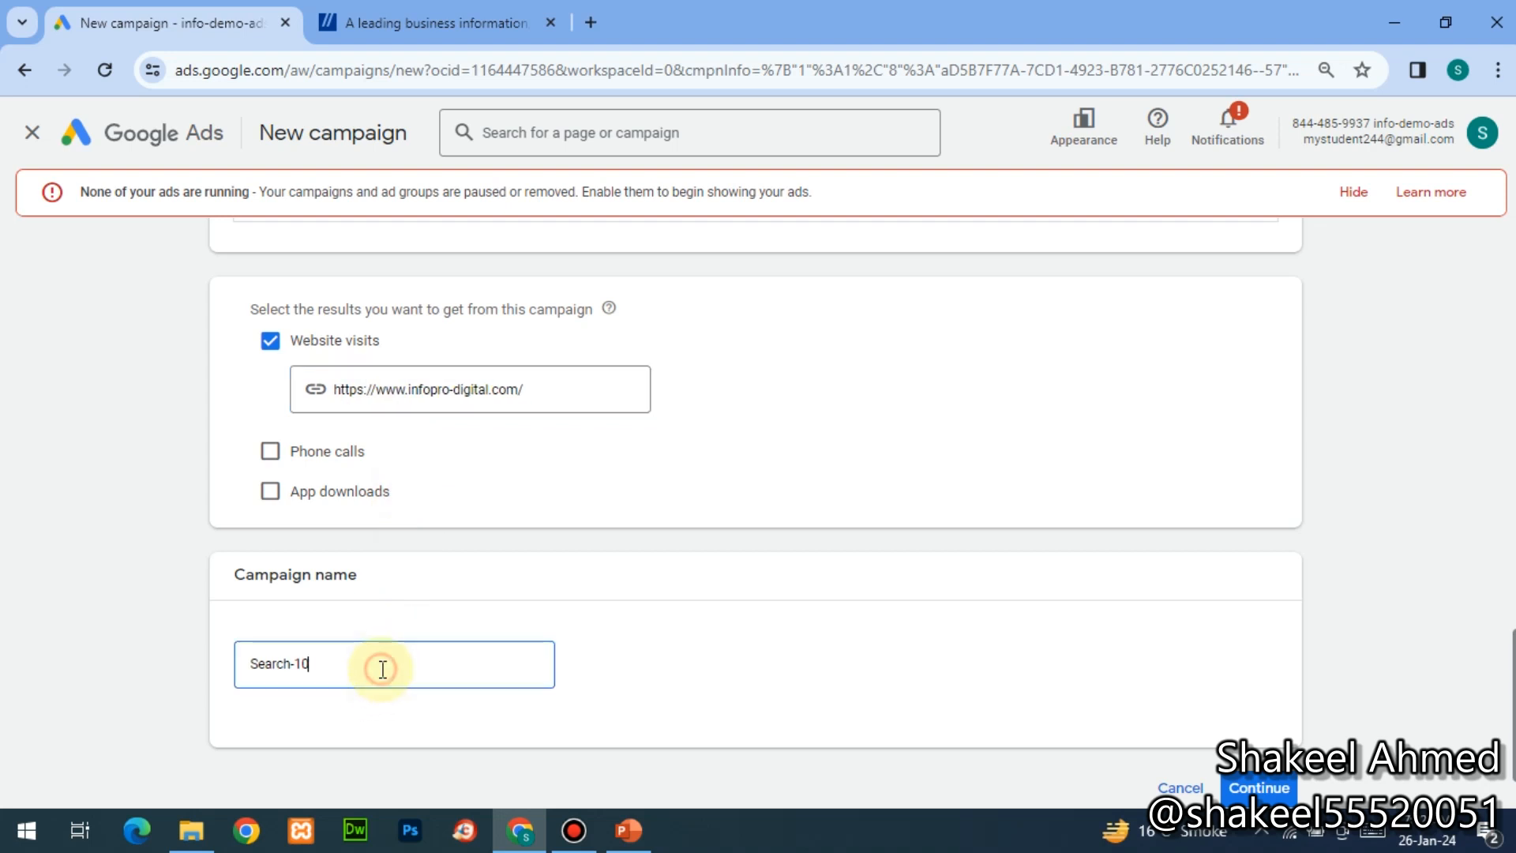
key("Left")
key("Left")
key("Left")
key("Home")
type("RCC5")
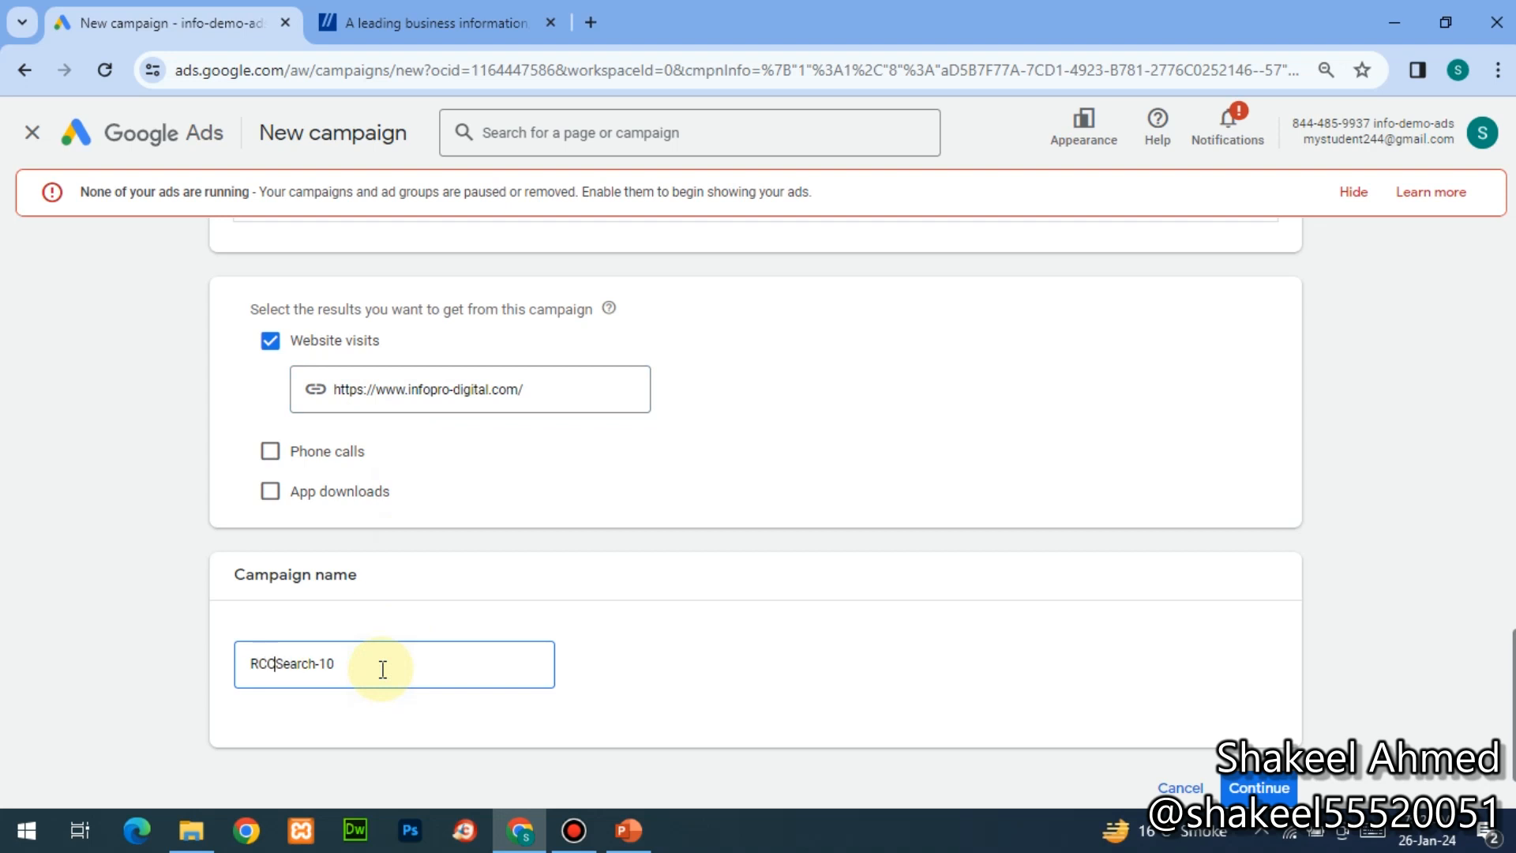
- Complete the campaign name as RCC5-Search-10 and continue by starting a new campaign instead of the saved draft
type("-")
key("alt+Tab")
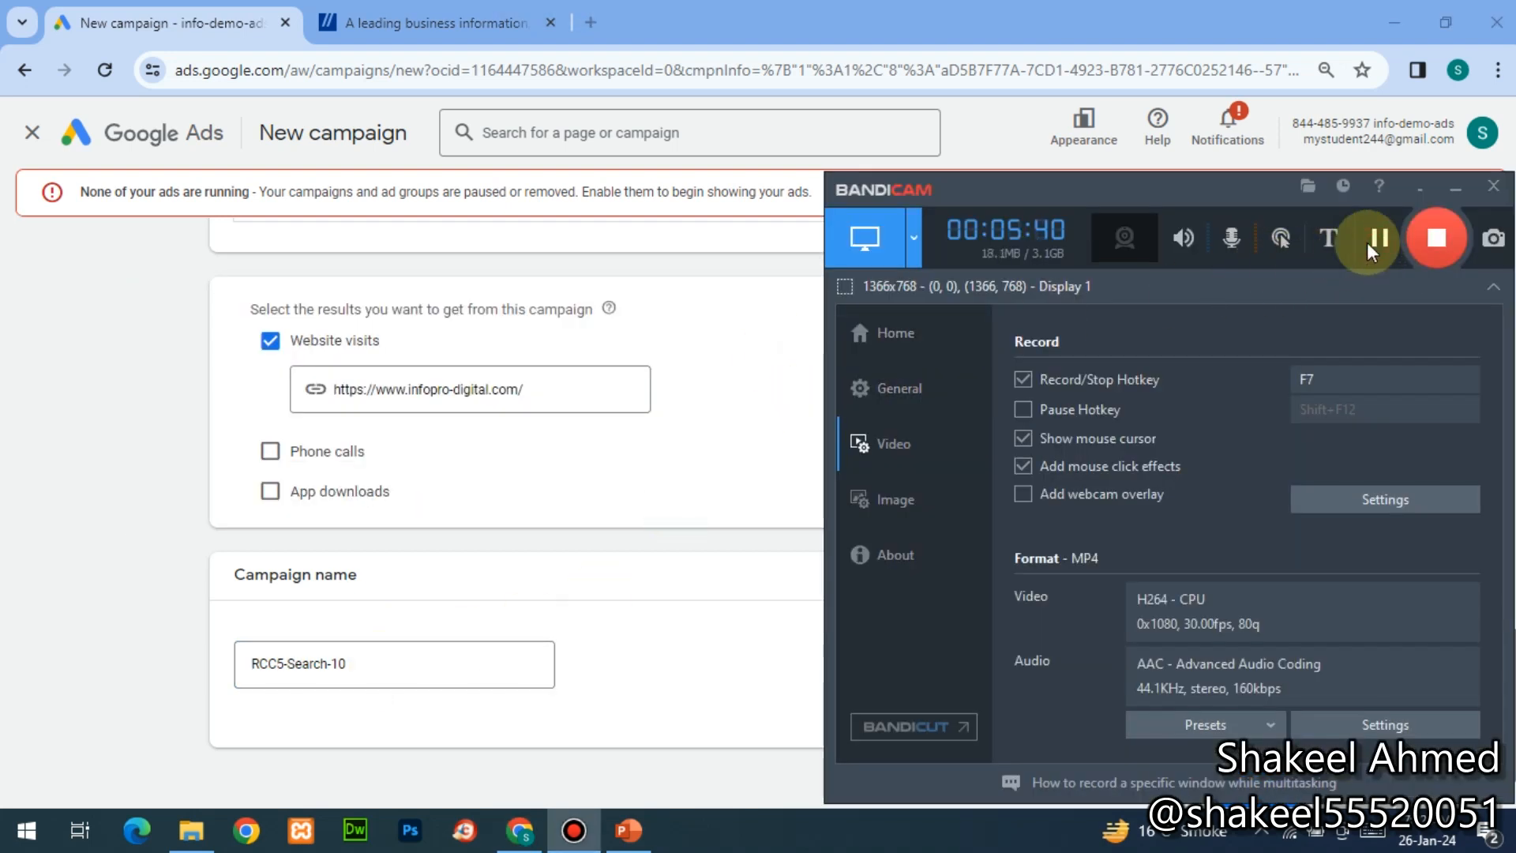
key("alt+Tab")
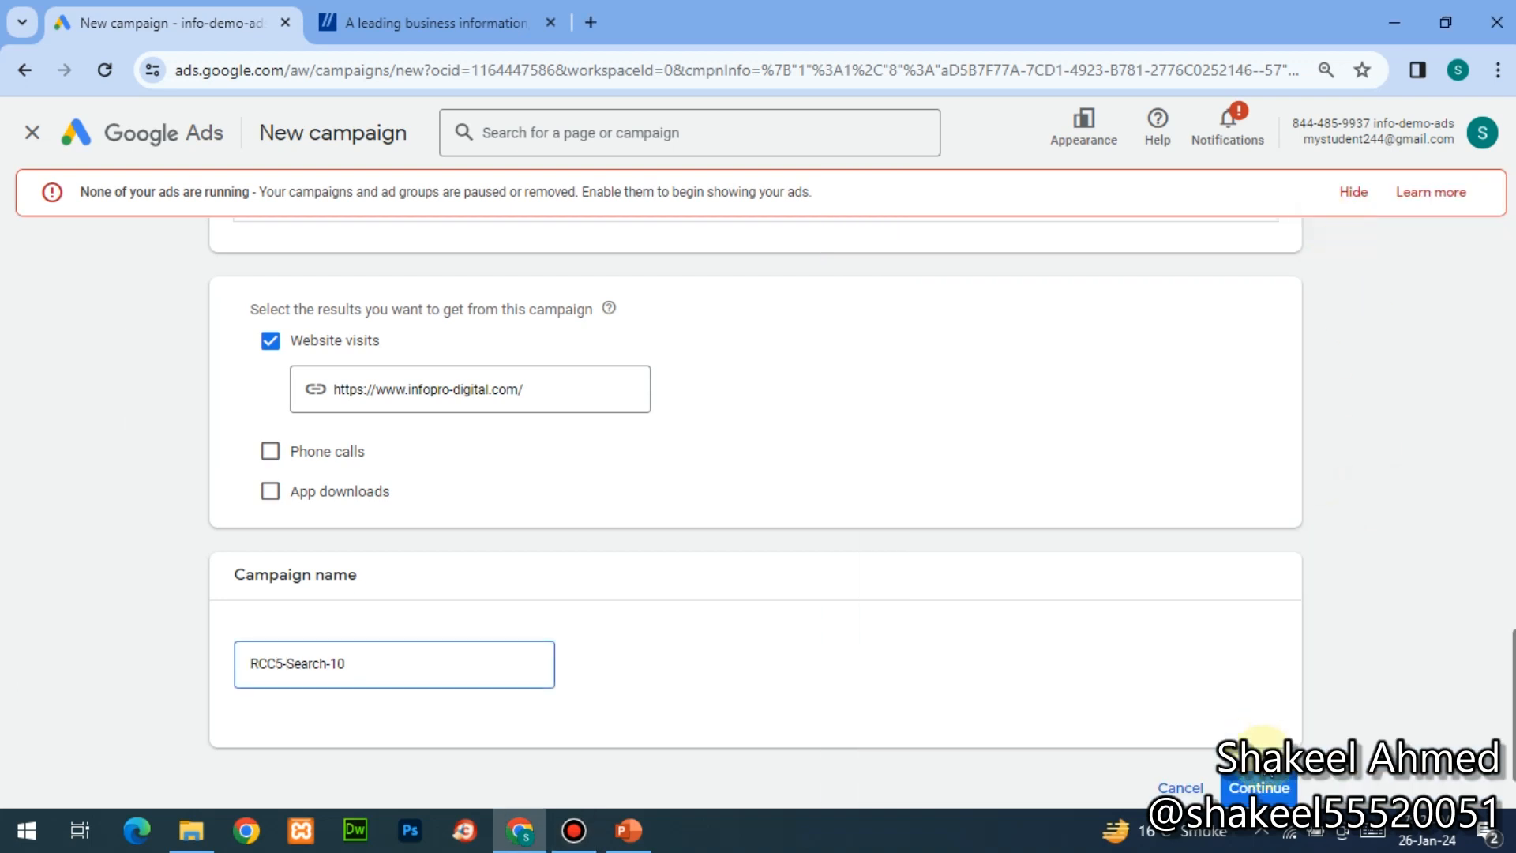
left_click(1257, 787)
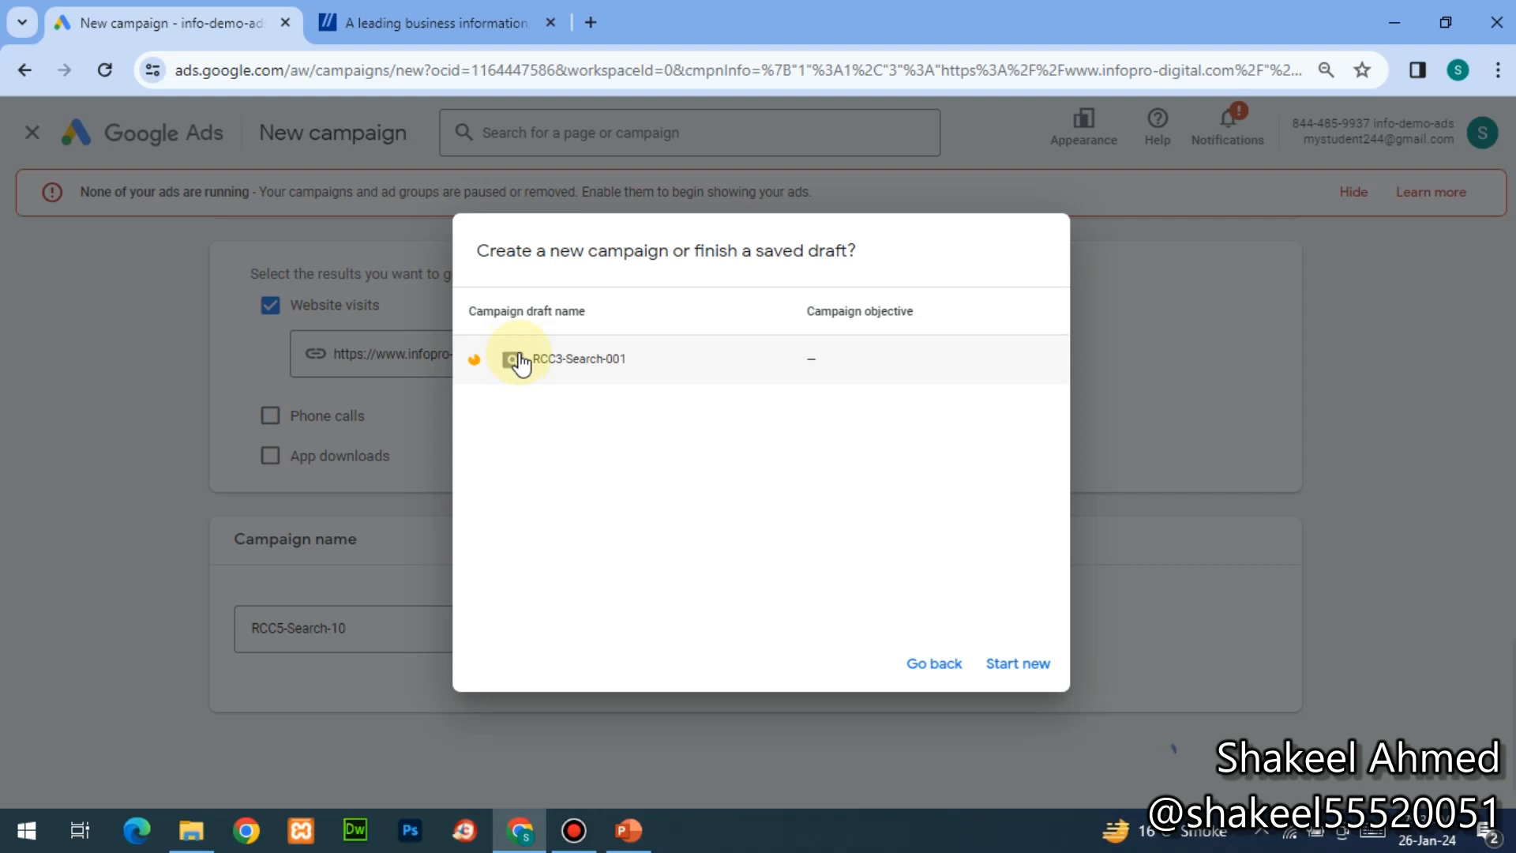
left_click(1003, 662)
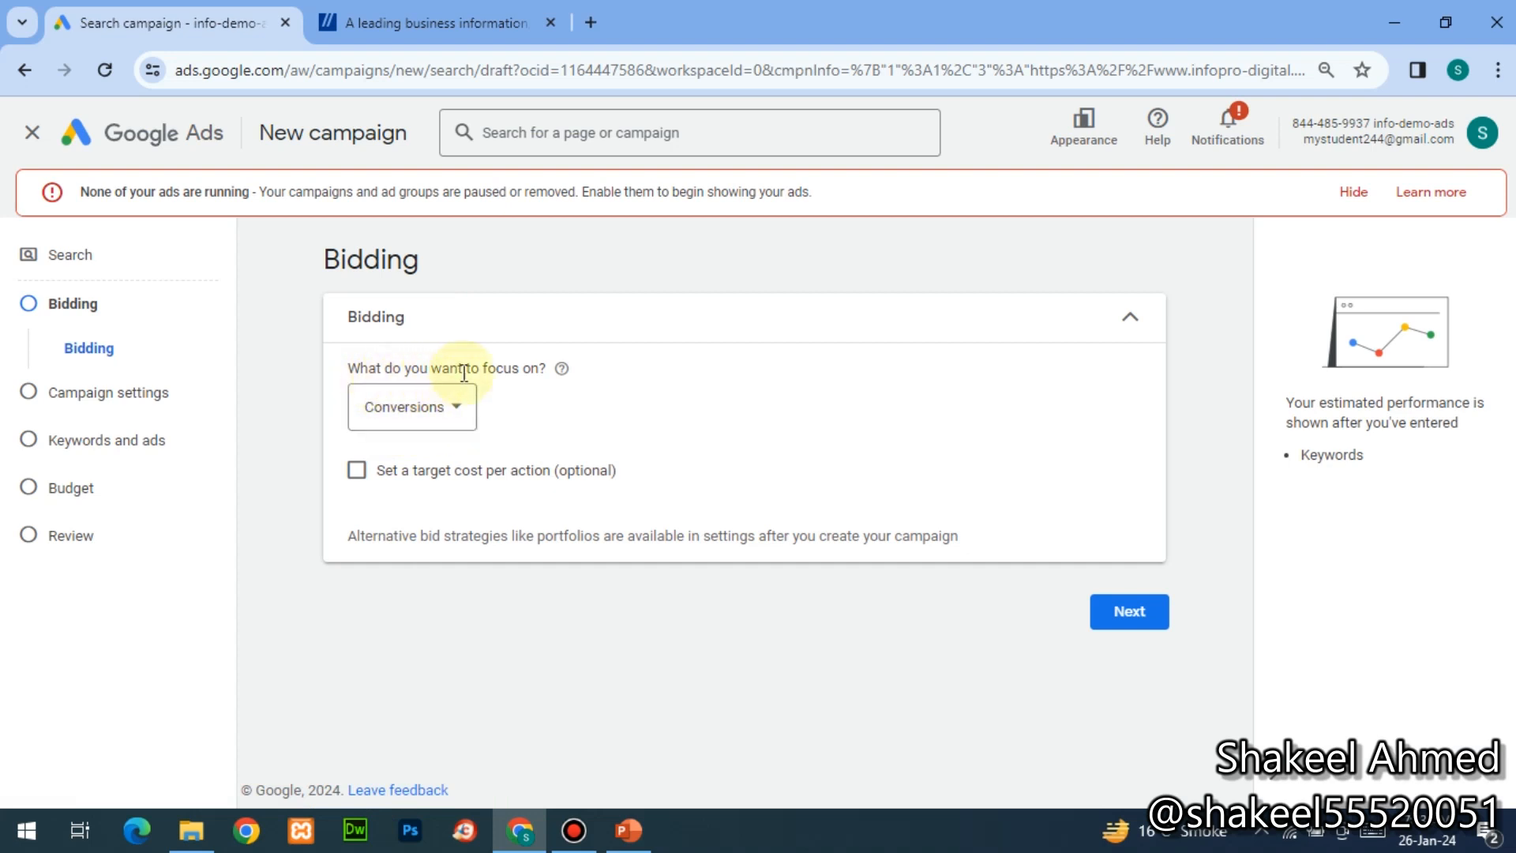
- Review the bidding focus options and make Clicks the focus of the campaign's bidding
left_click(452, 432)
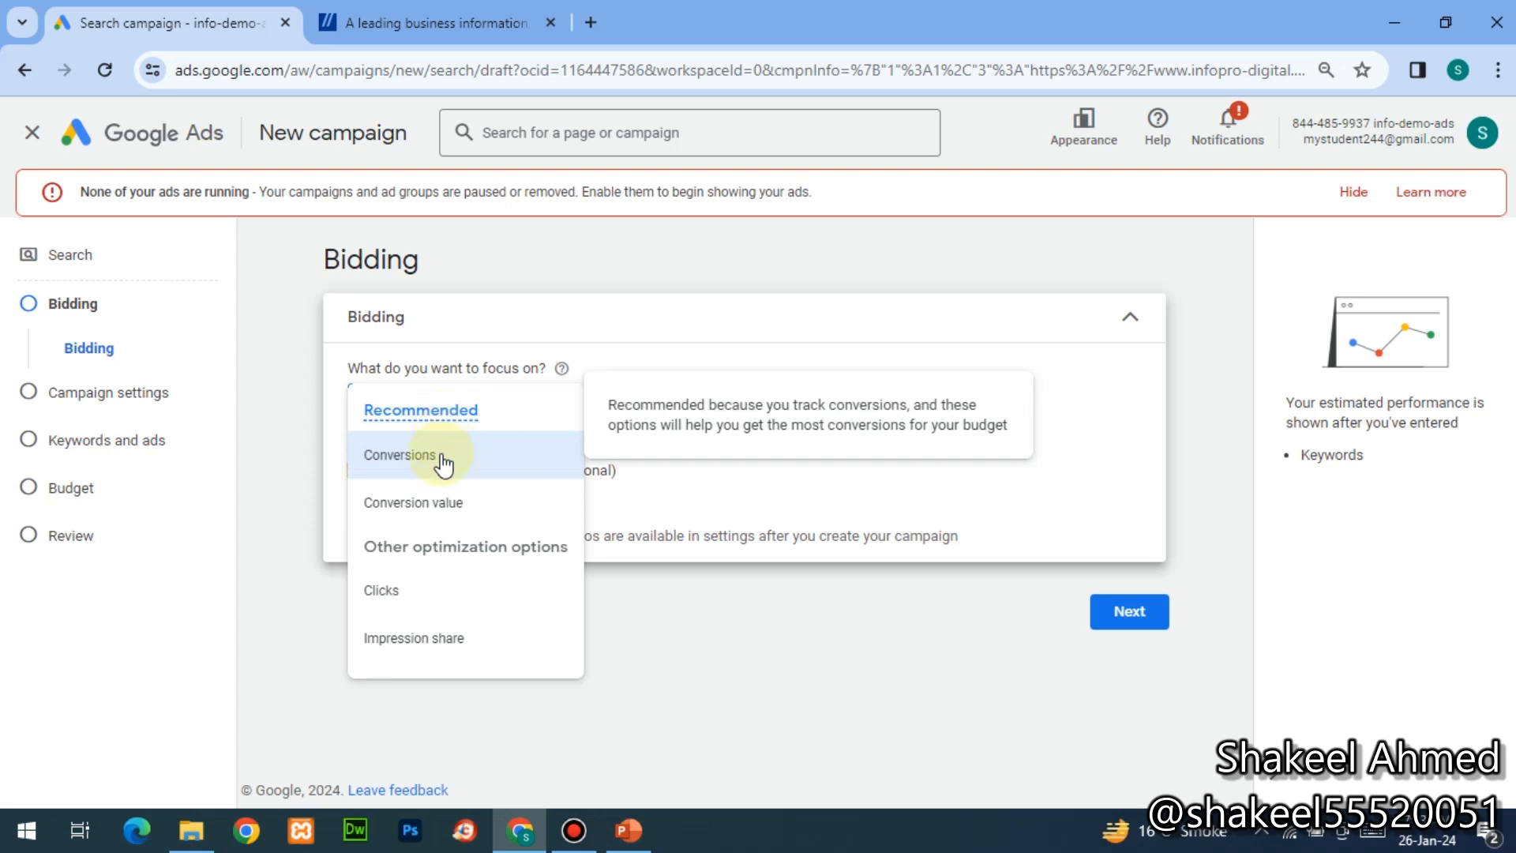
mouse_move(445, 465)
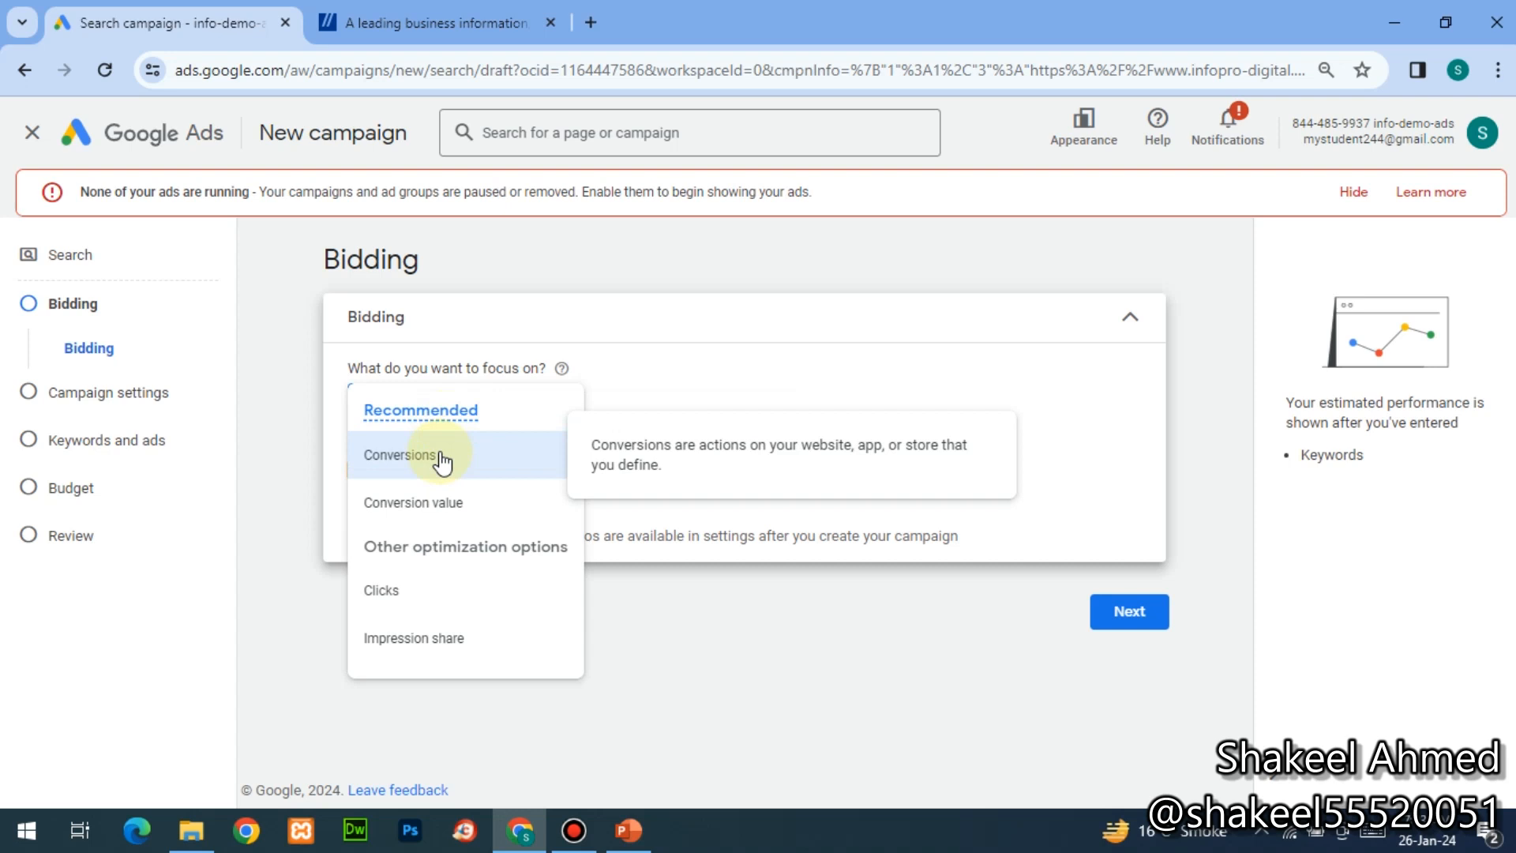
mouse_move(433, 519)
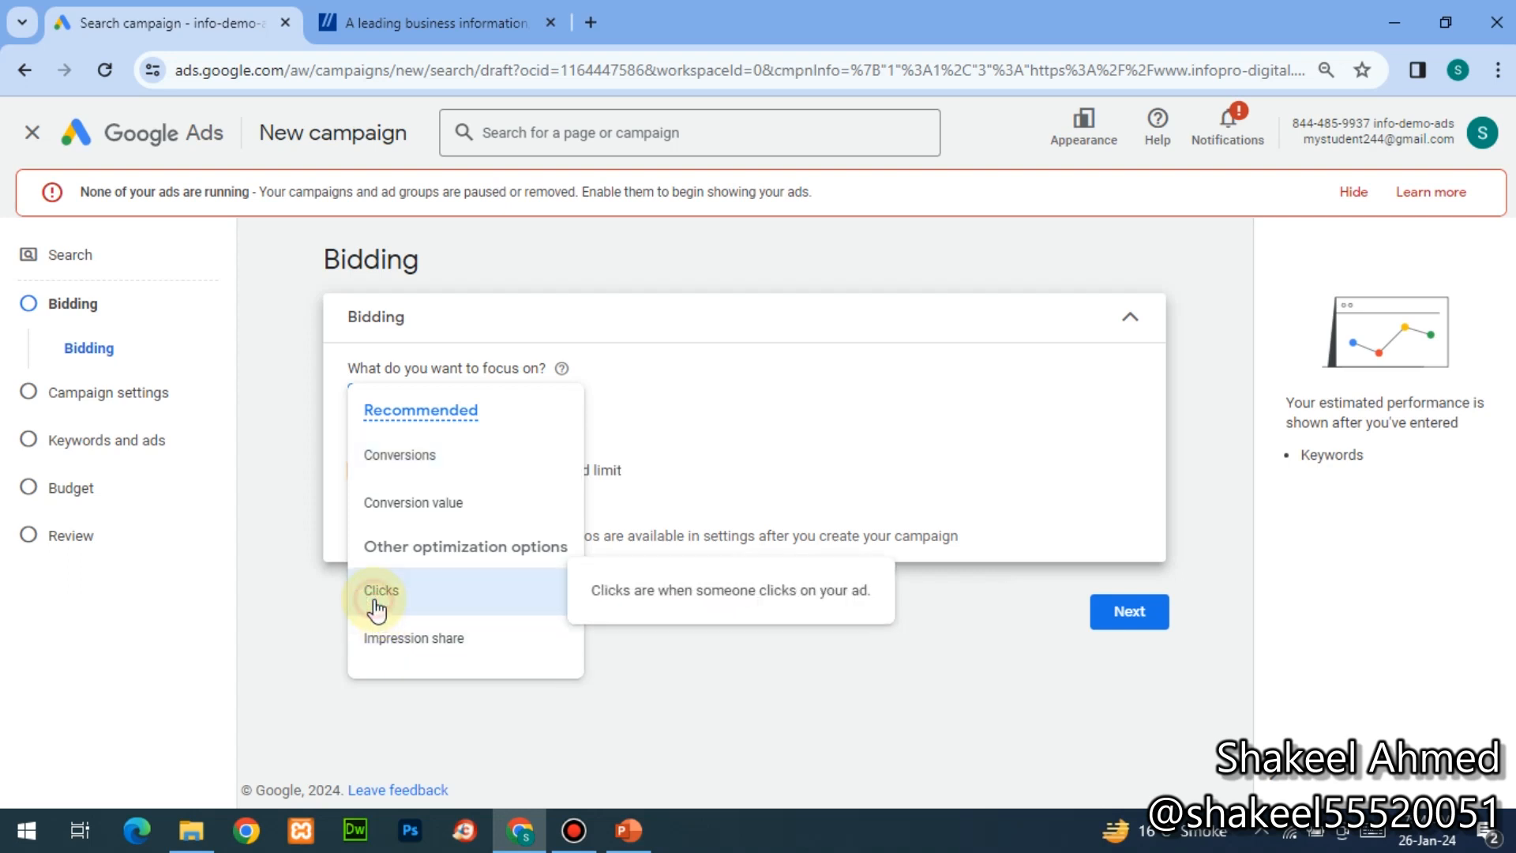
left_click(377, 607)
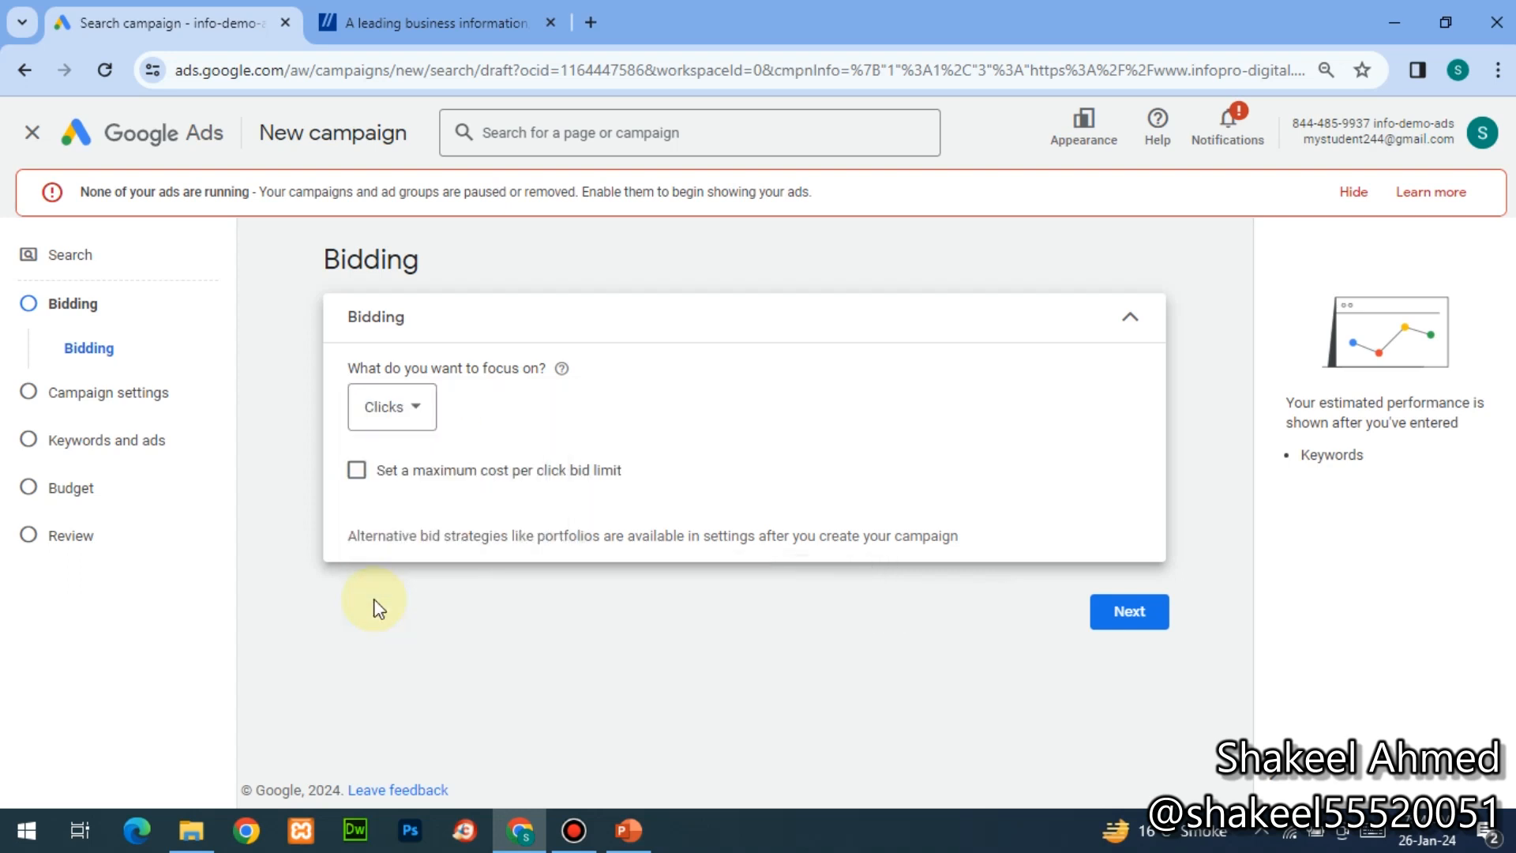
- Set a maximum cost per click bid limit of PKR 5 and proceed to the campaign settings
left_click(357, 472)
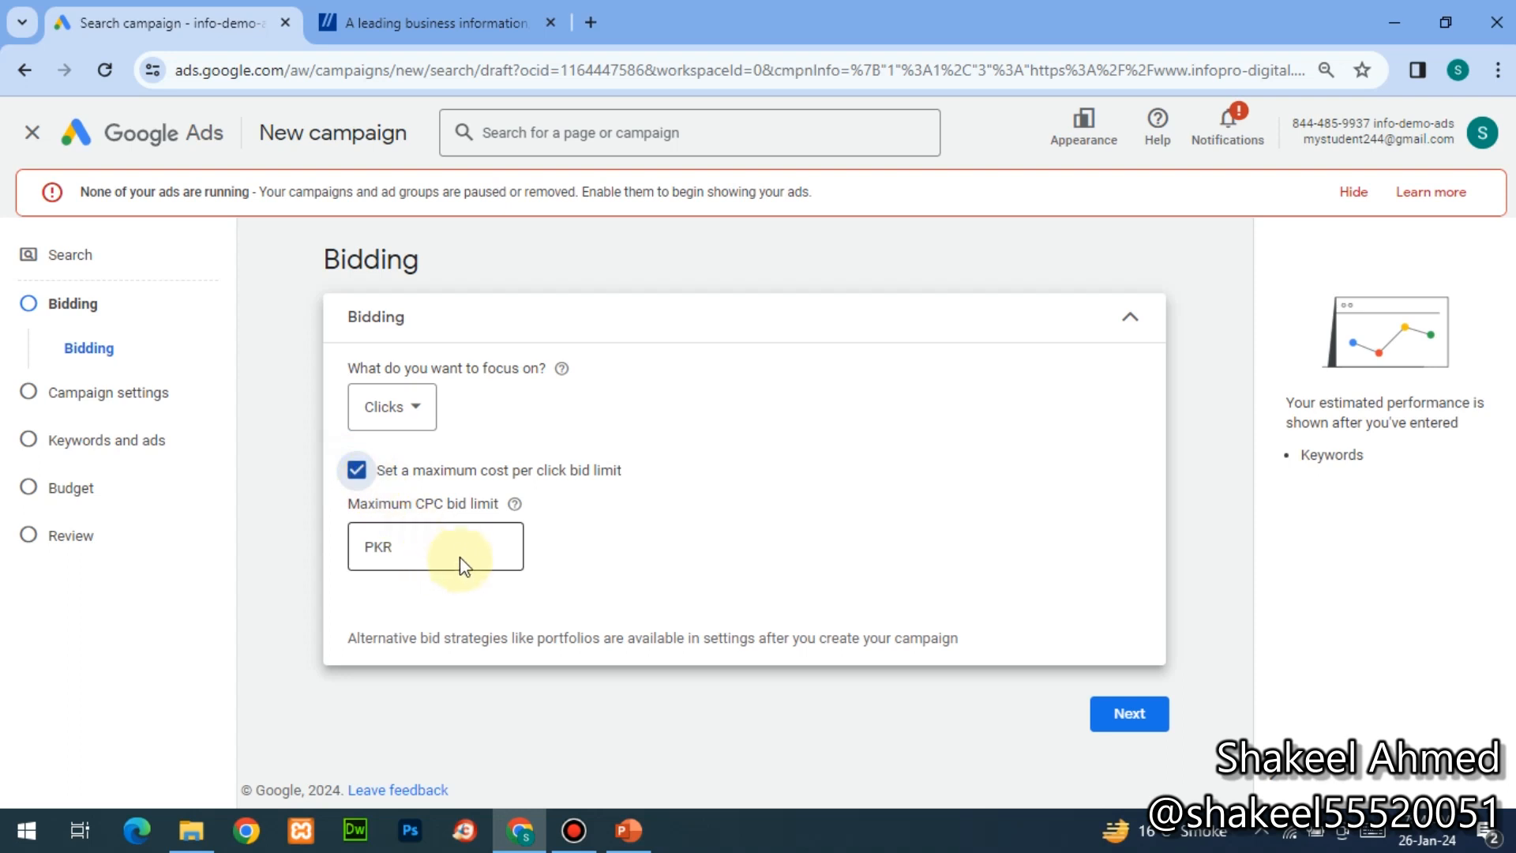
left_click(458, 547)
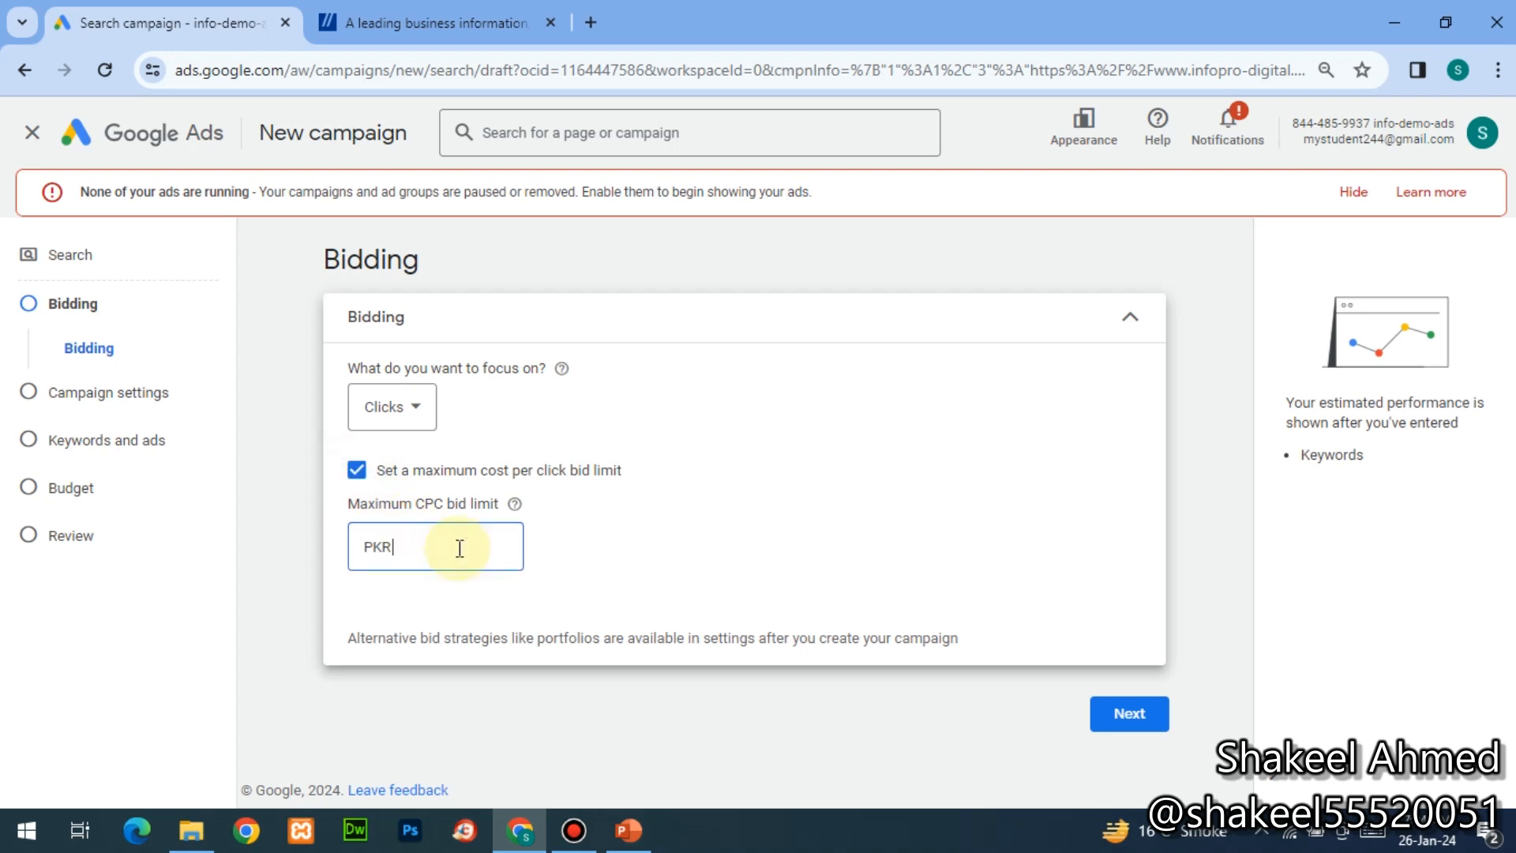
type("5")
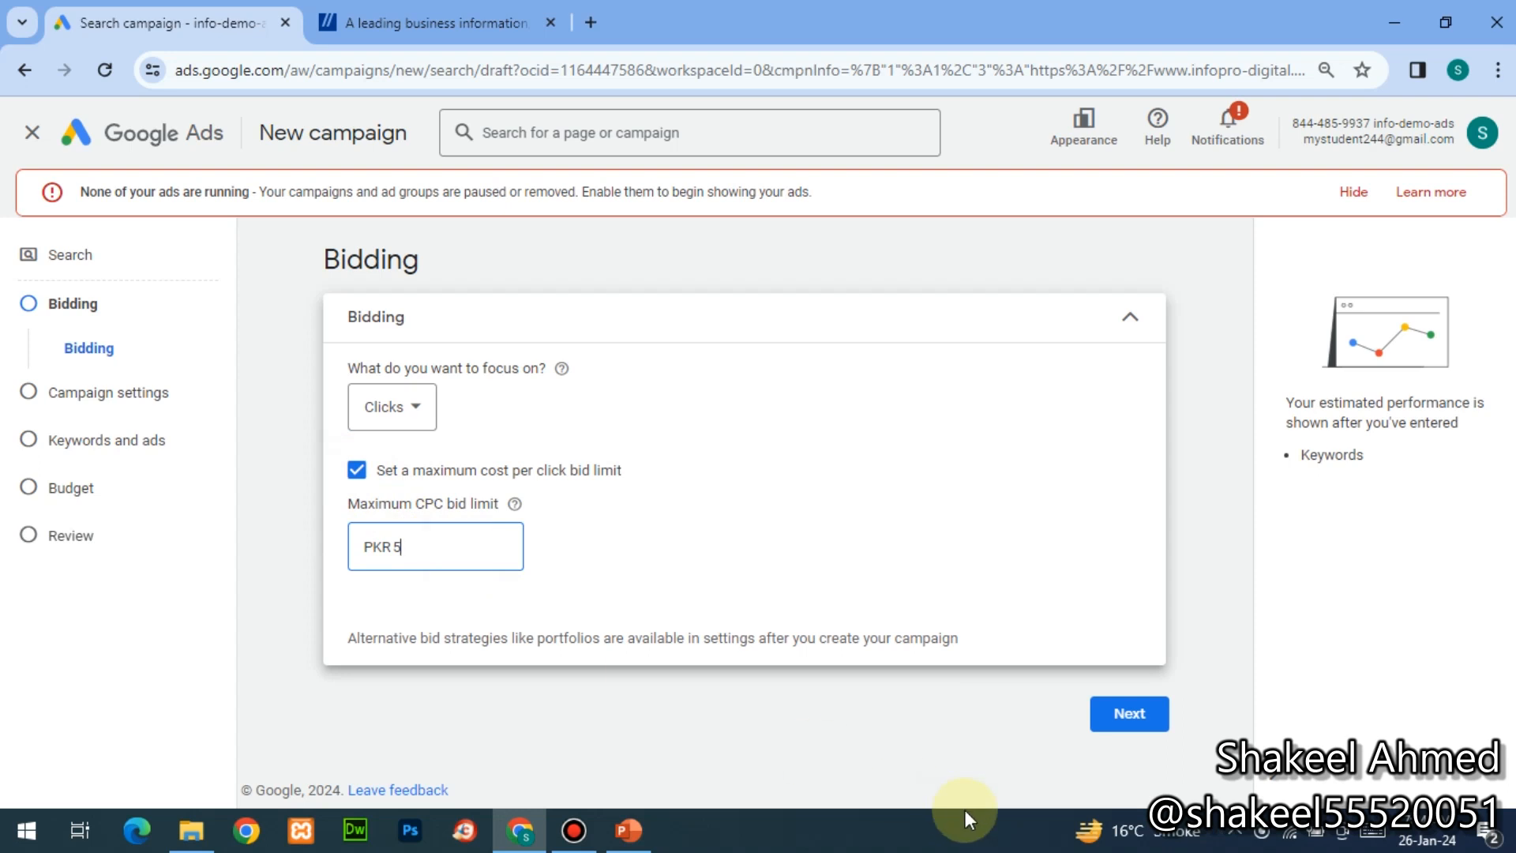
left_click(1149, 722)
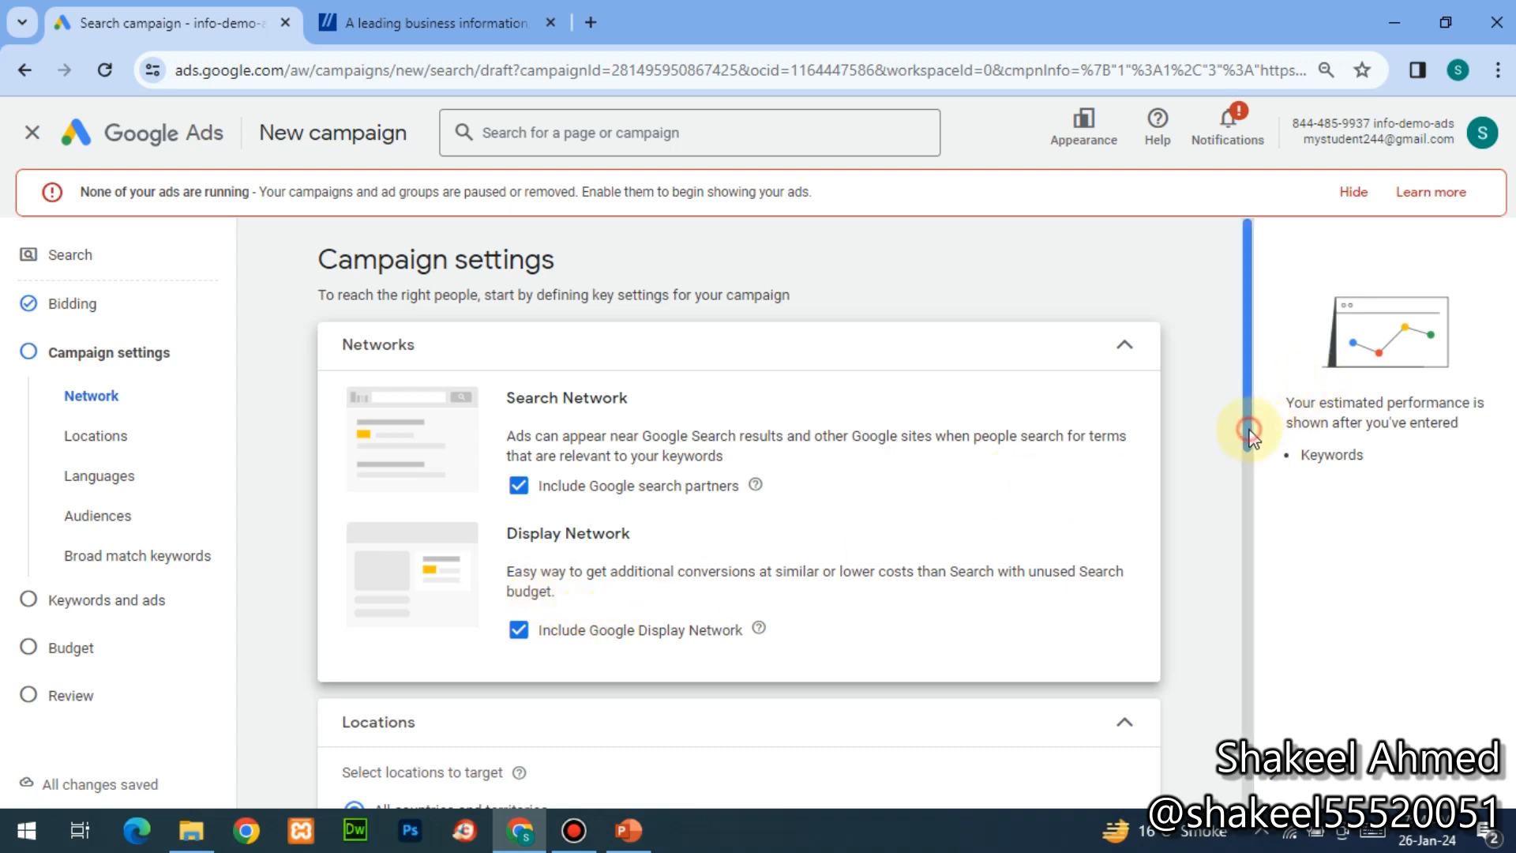
- Try excluding the Google Display Network from the campaign, and include it again
left_click_drag(1248, 434, 1256, 567)
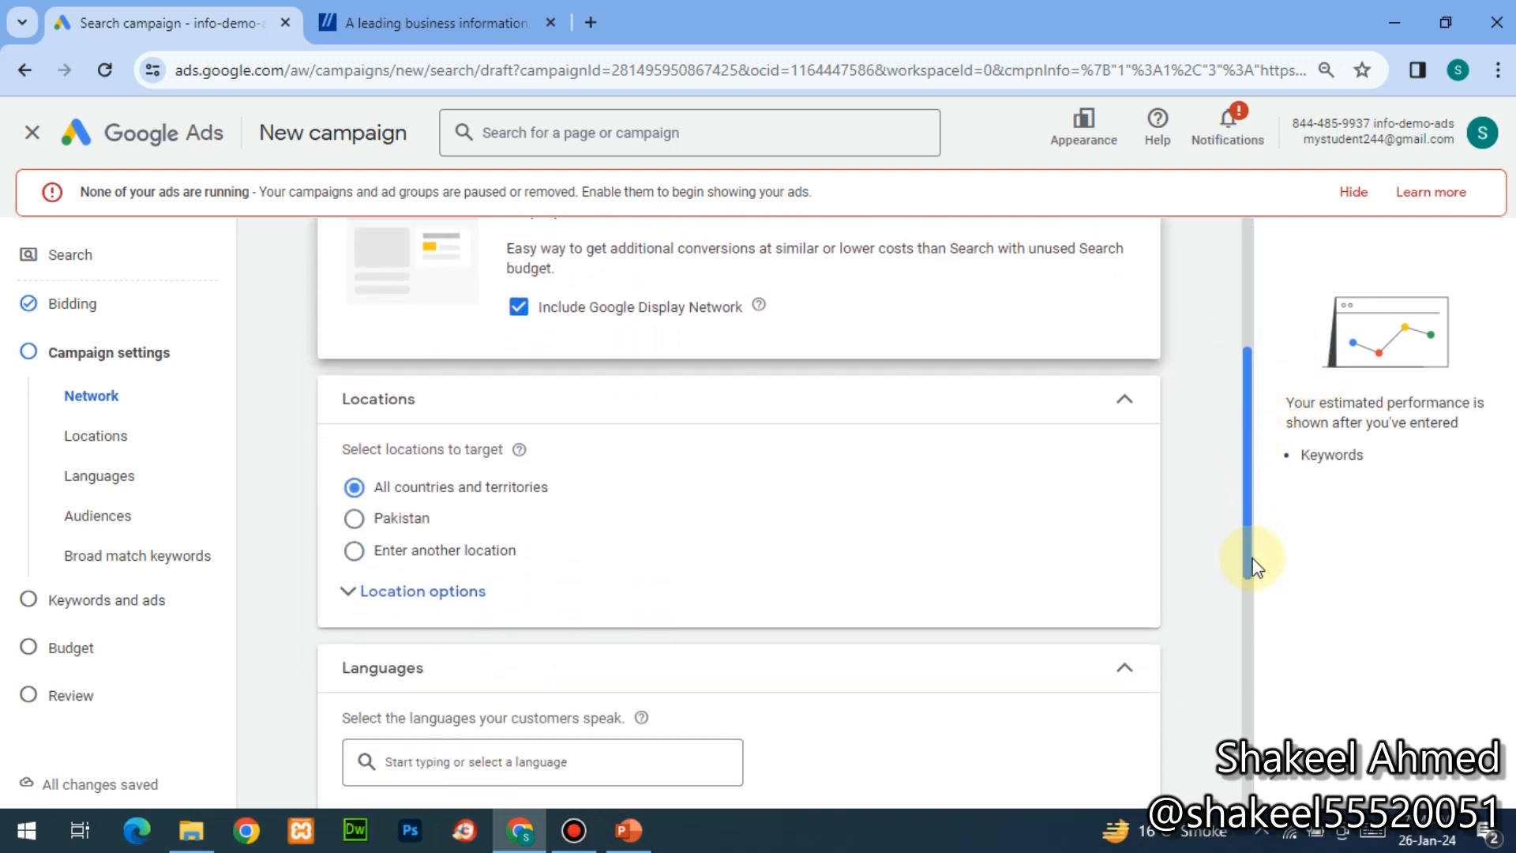
left_click(517, 309)
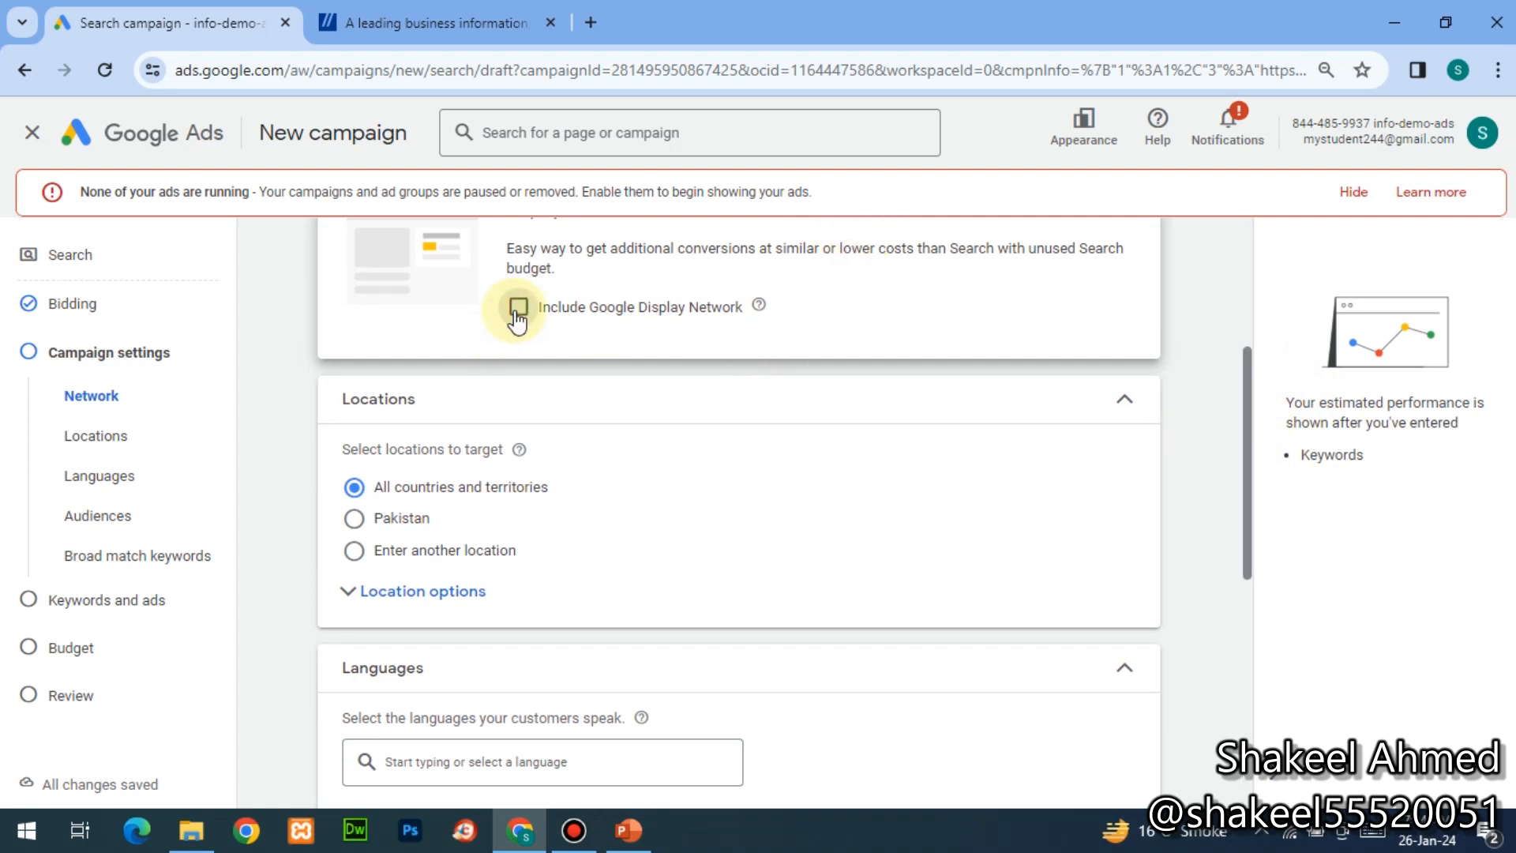
left_click(517, 309)
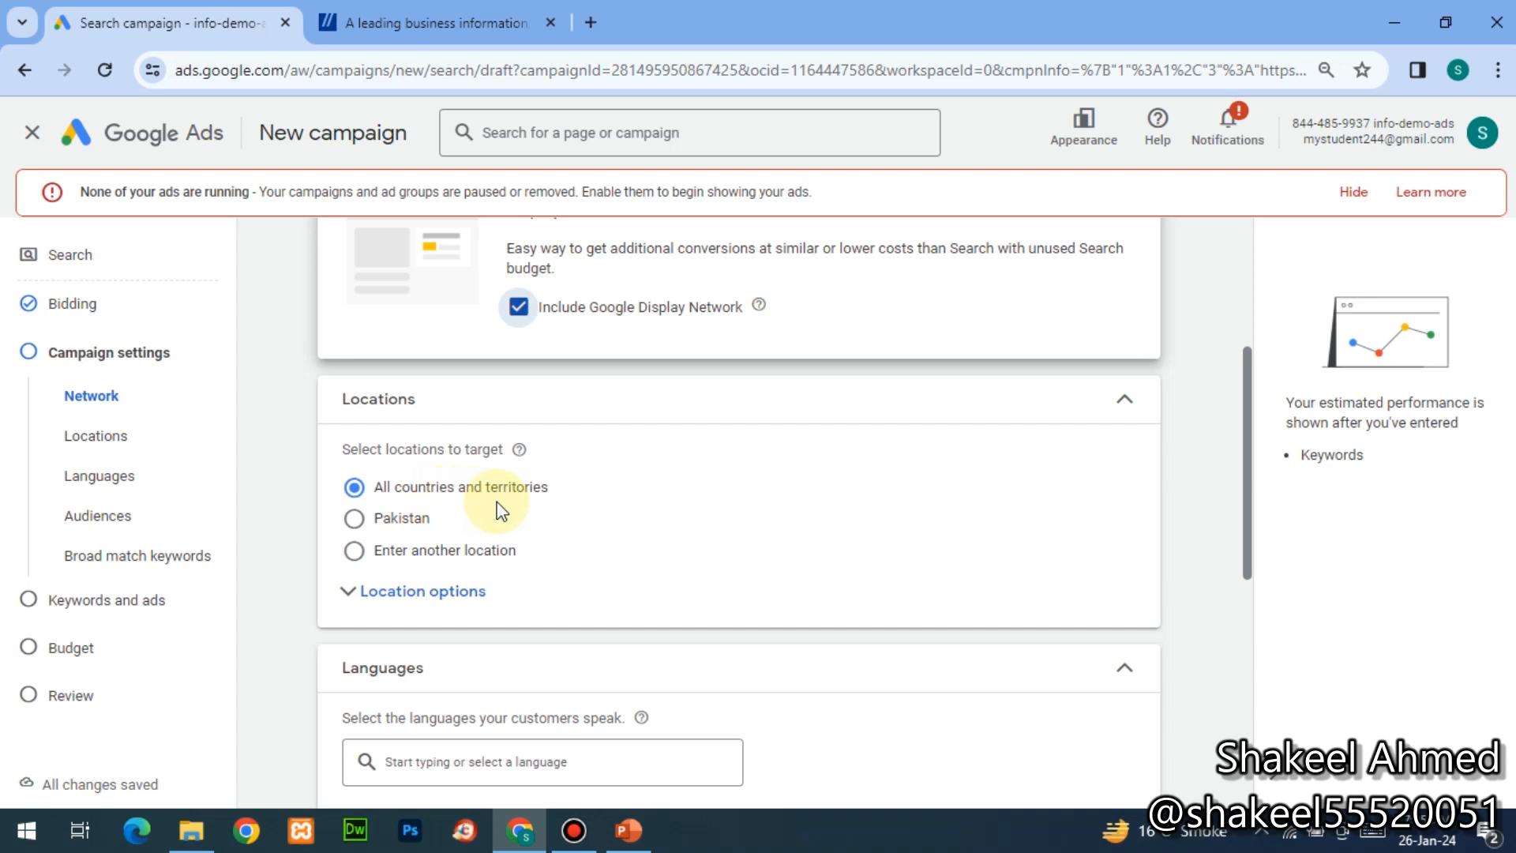
- Choose to enter another location, target Karachi, Sindh, Pakistan city, and open the advanced location search
left_click(352, 521)
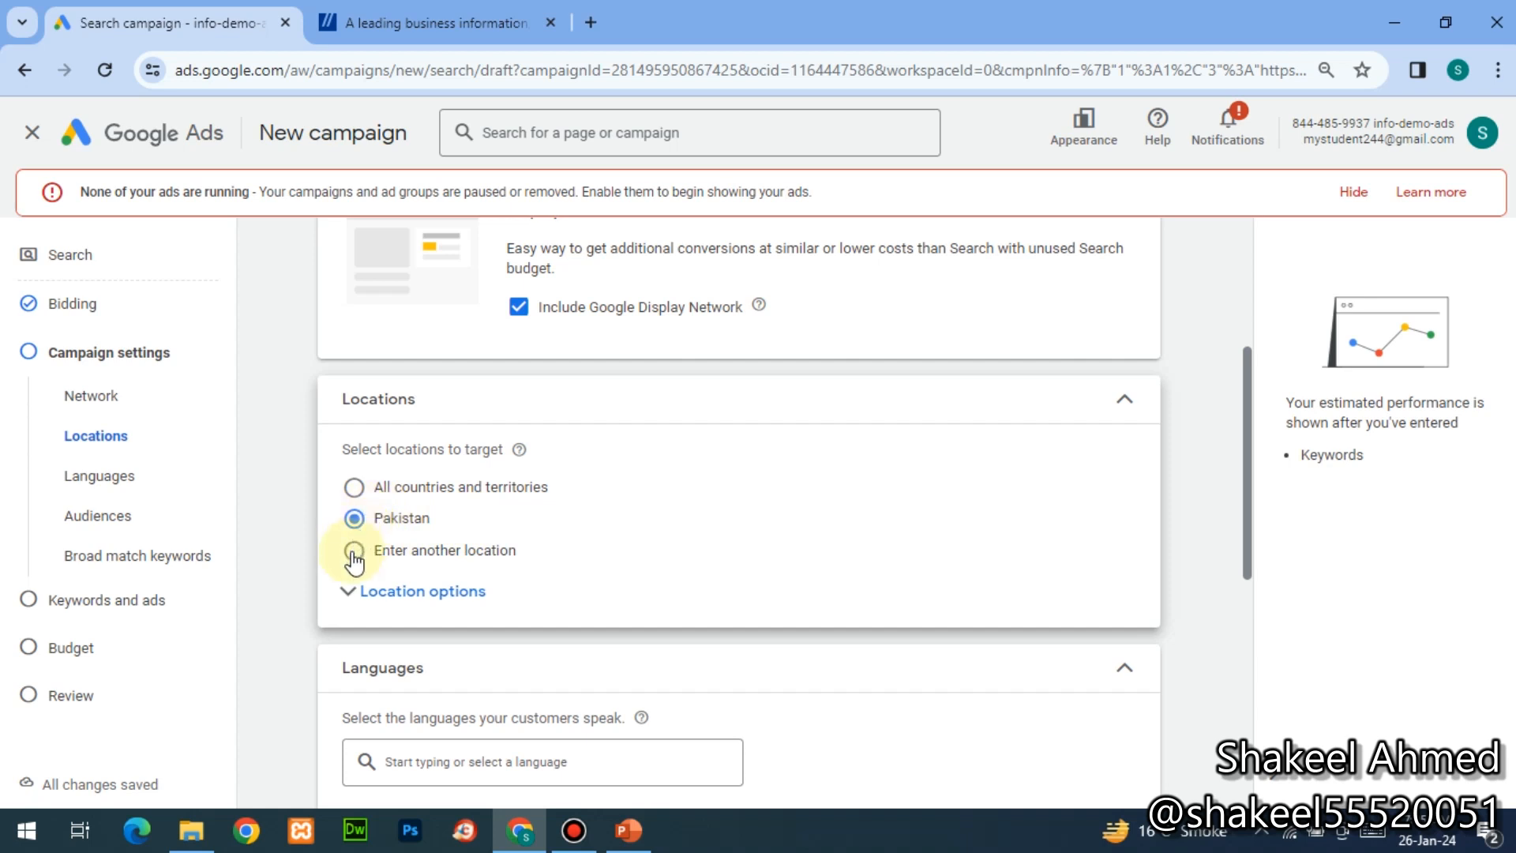
left_click(352, 552)
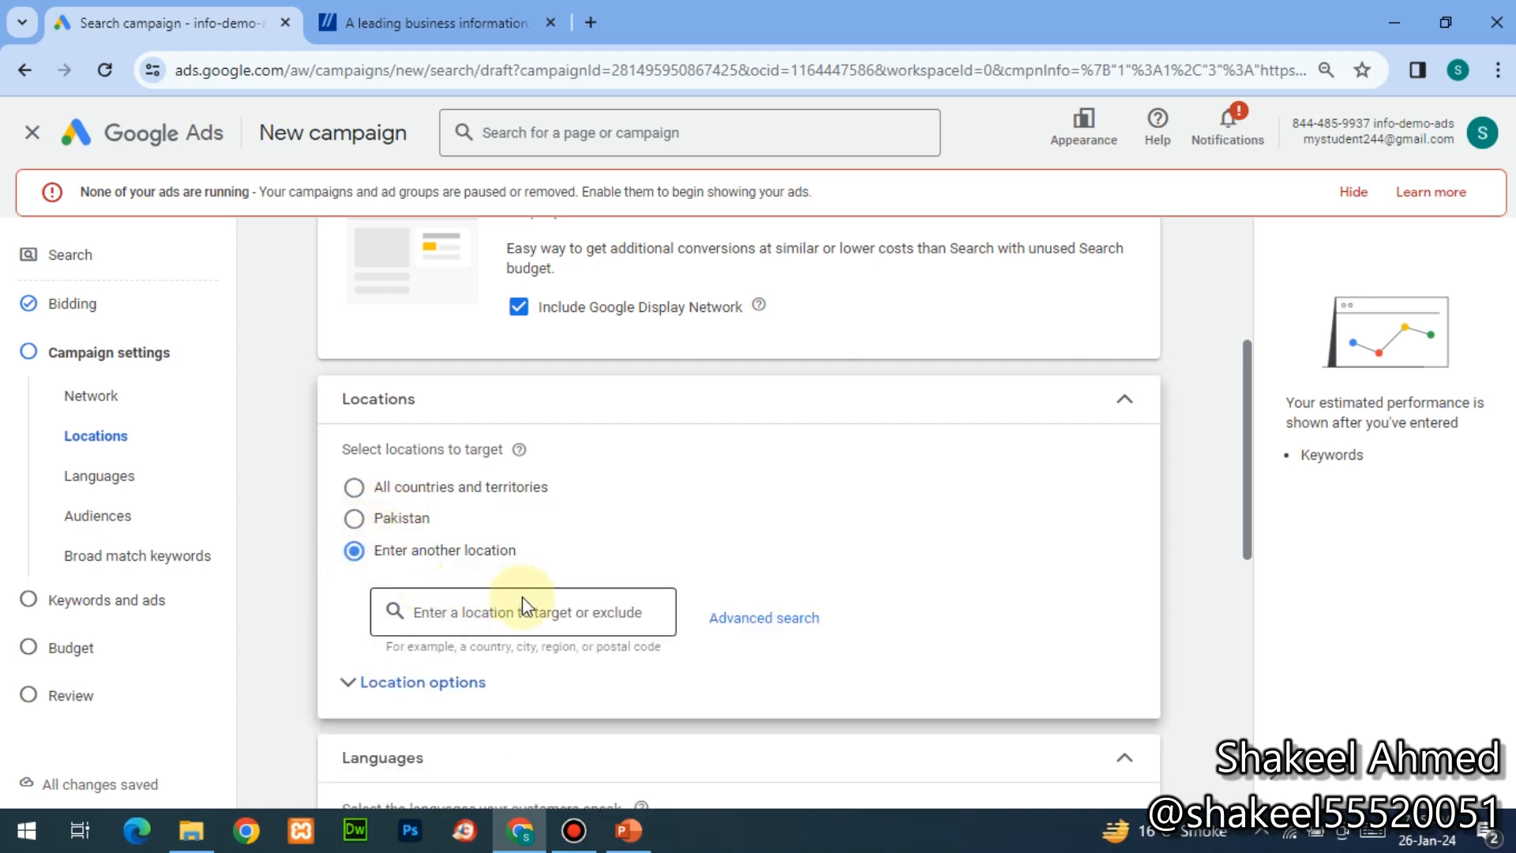
left_click(536, 614)
type("karachi")
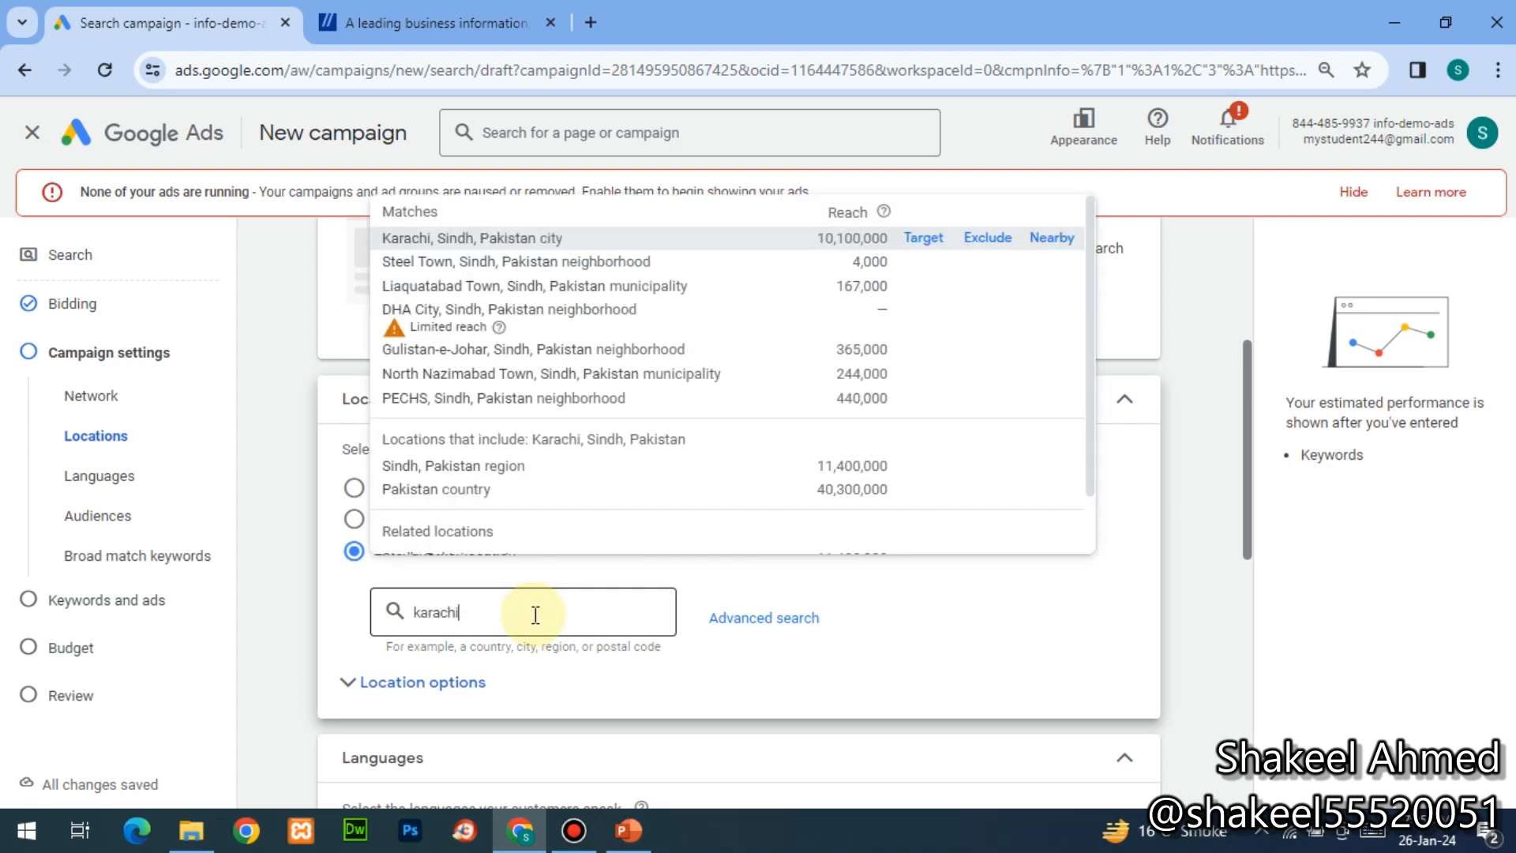
left_click(417, 237)
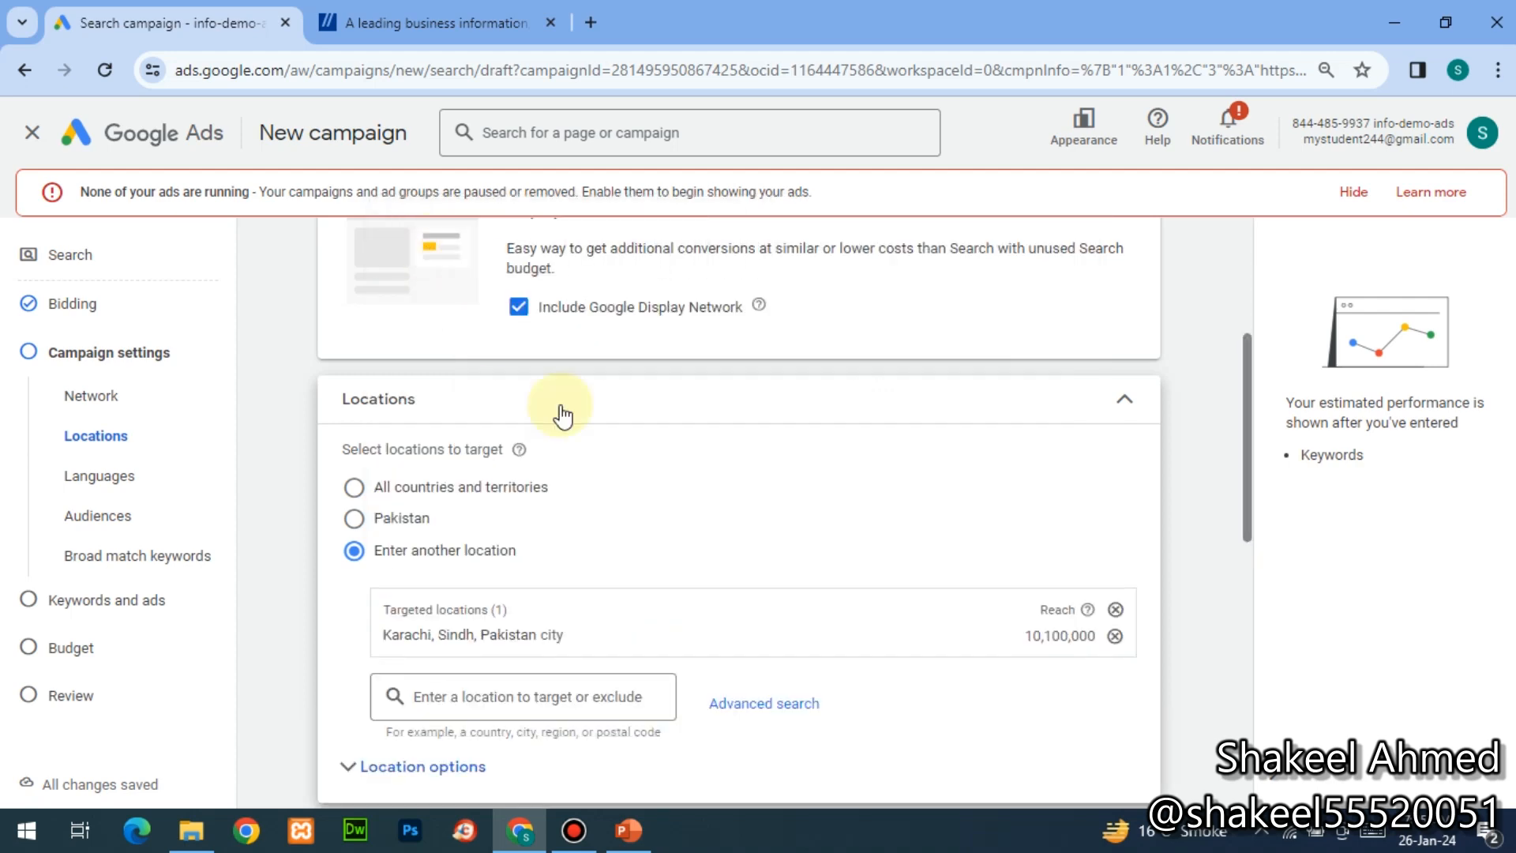
left_click(727, 707)
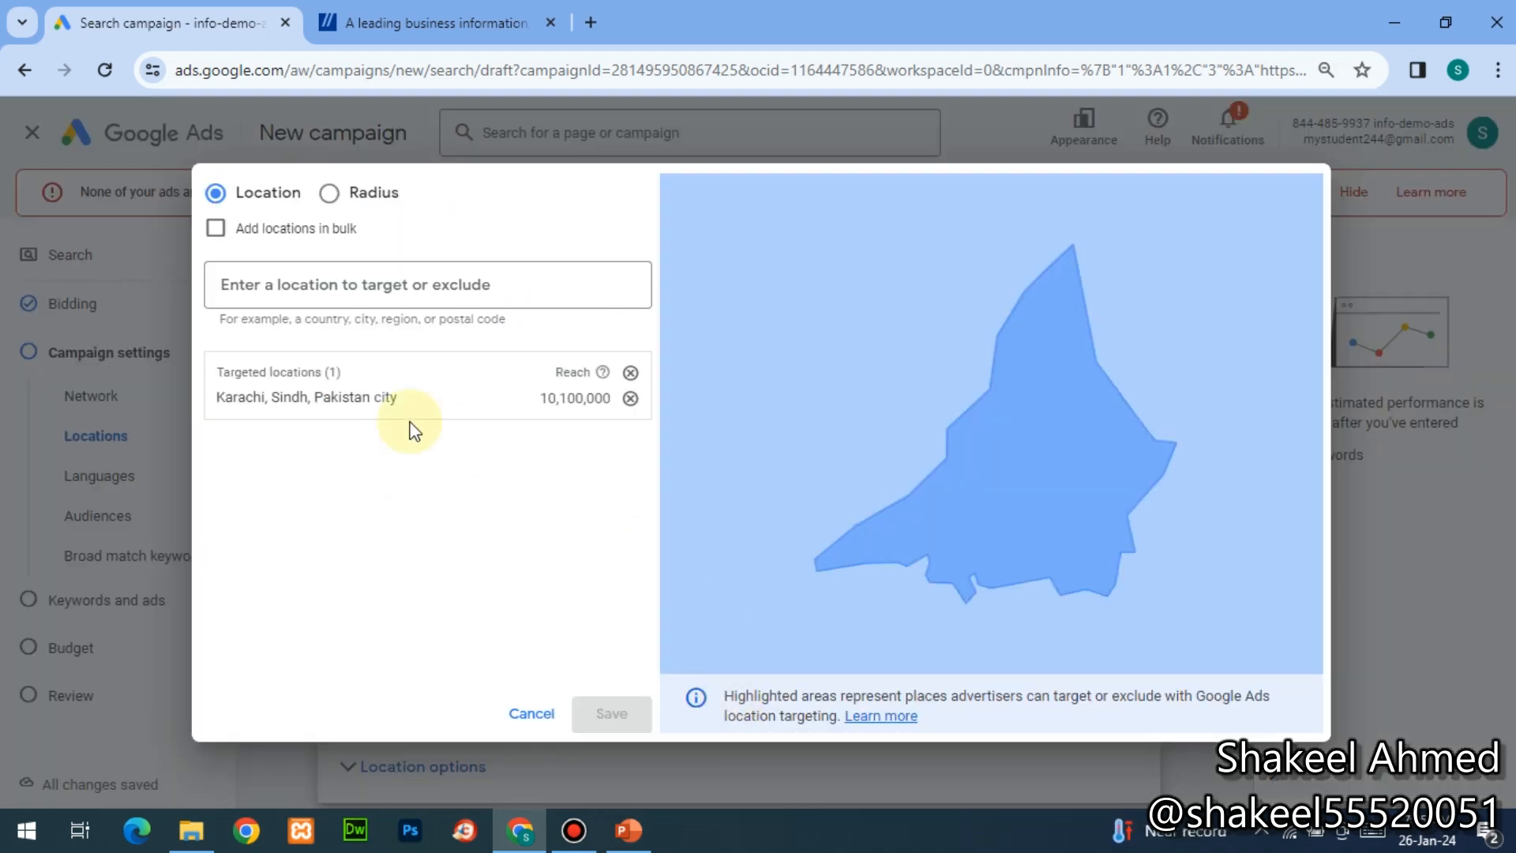
- Try looking up "saddar" as a location to target, and clear the search text
left_click(280, 286)
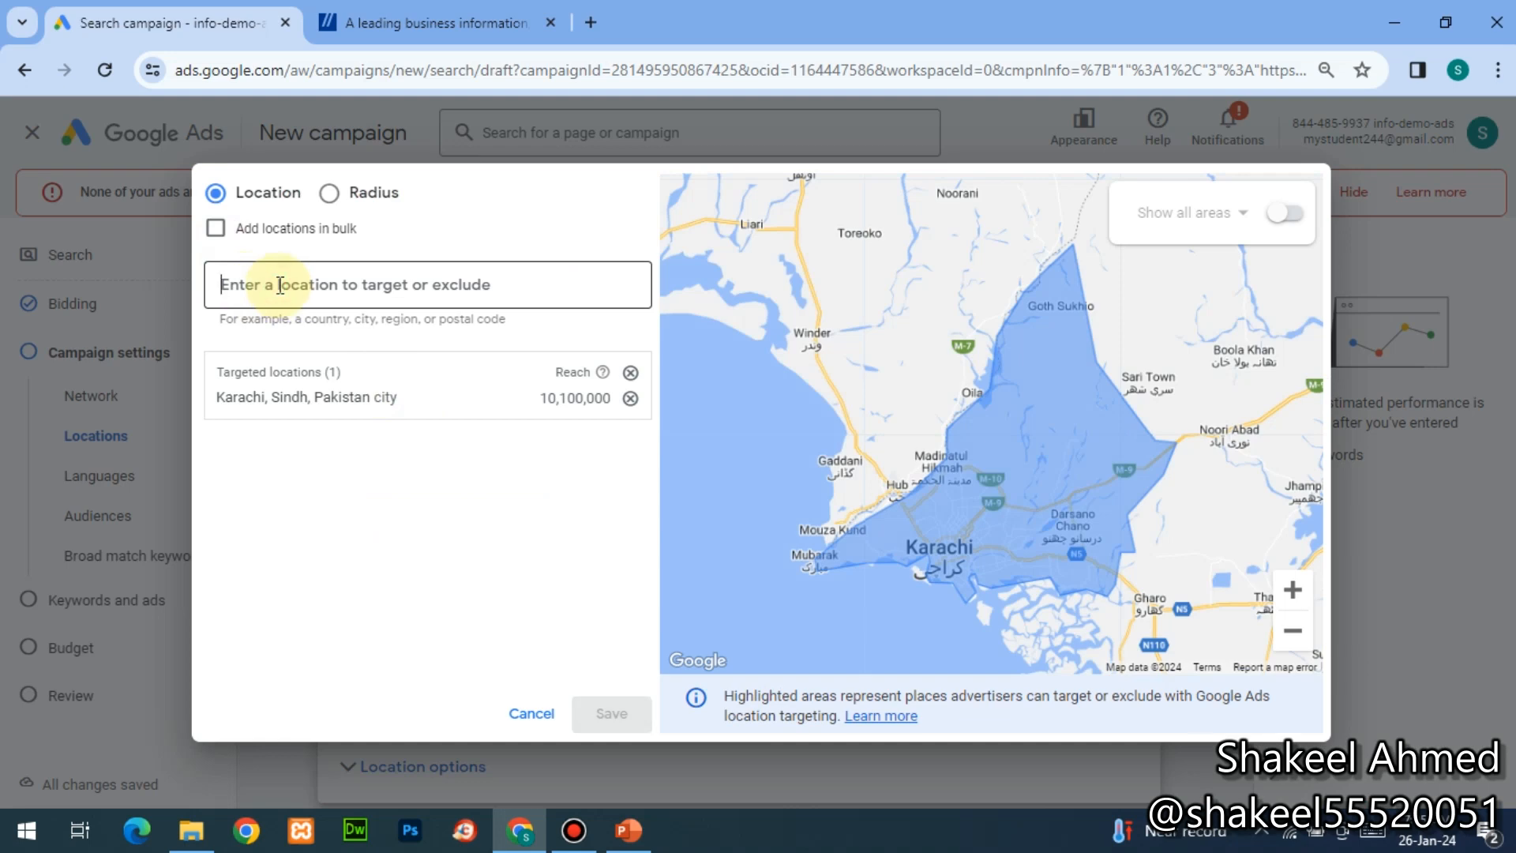
type("saddar")
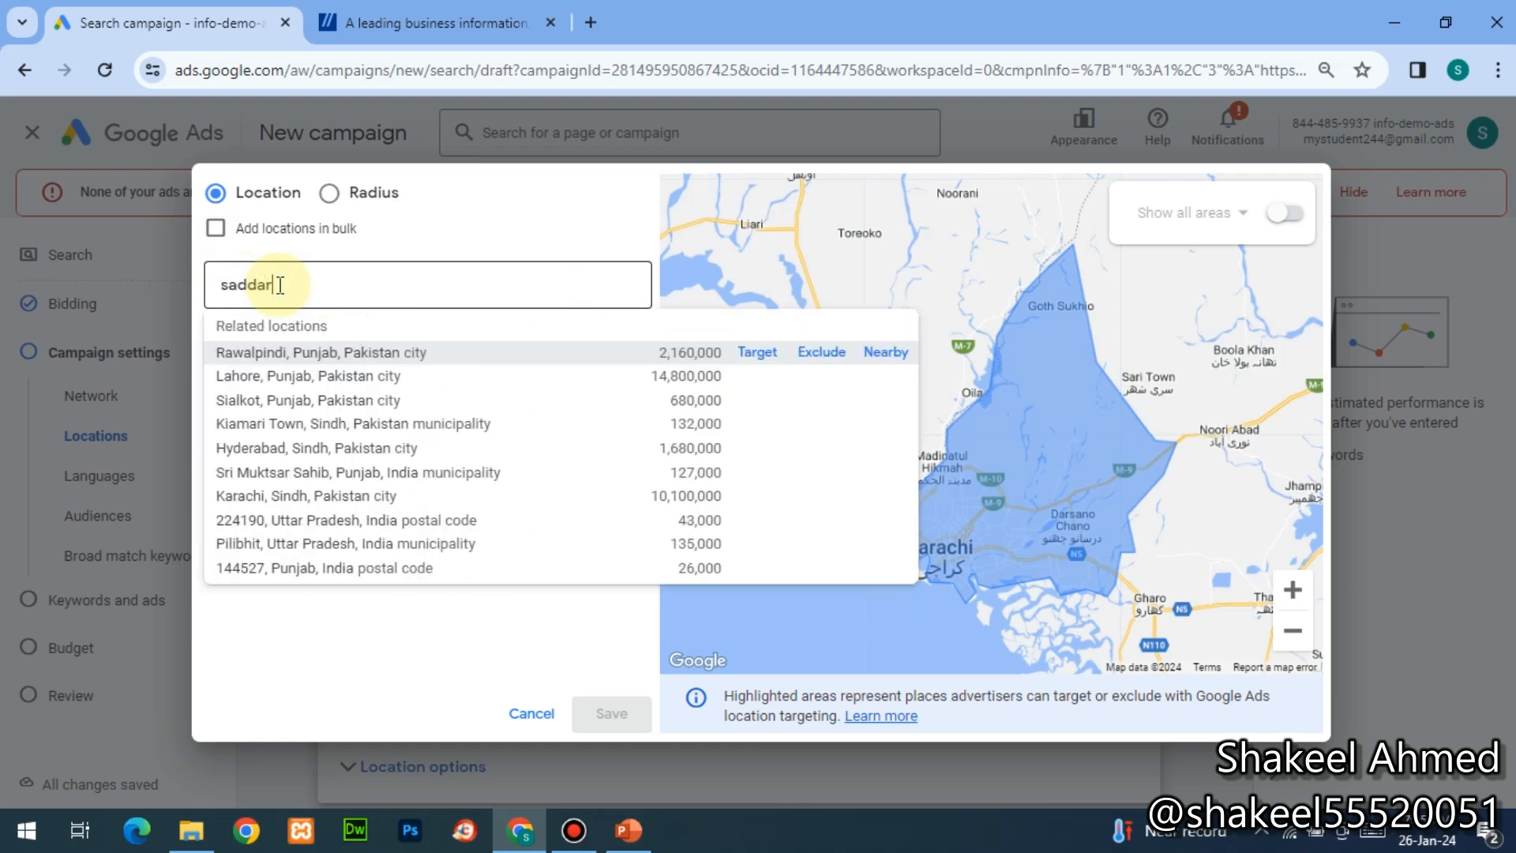
double_click(280, 285)
key("BackSpace")
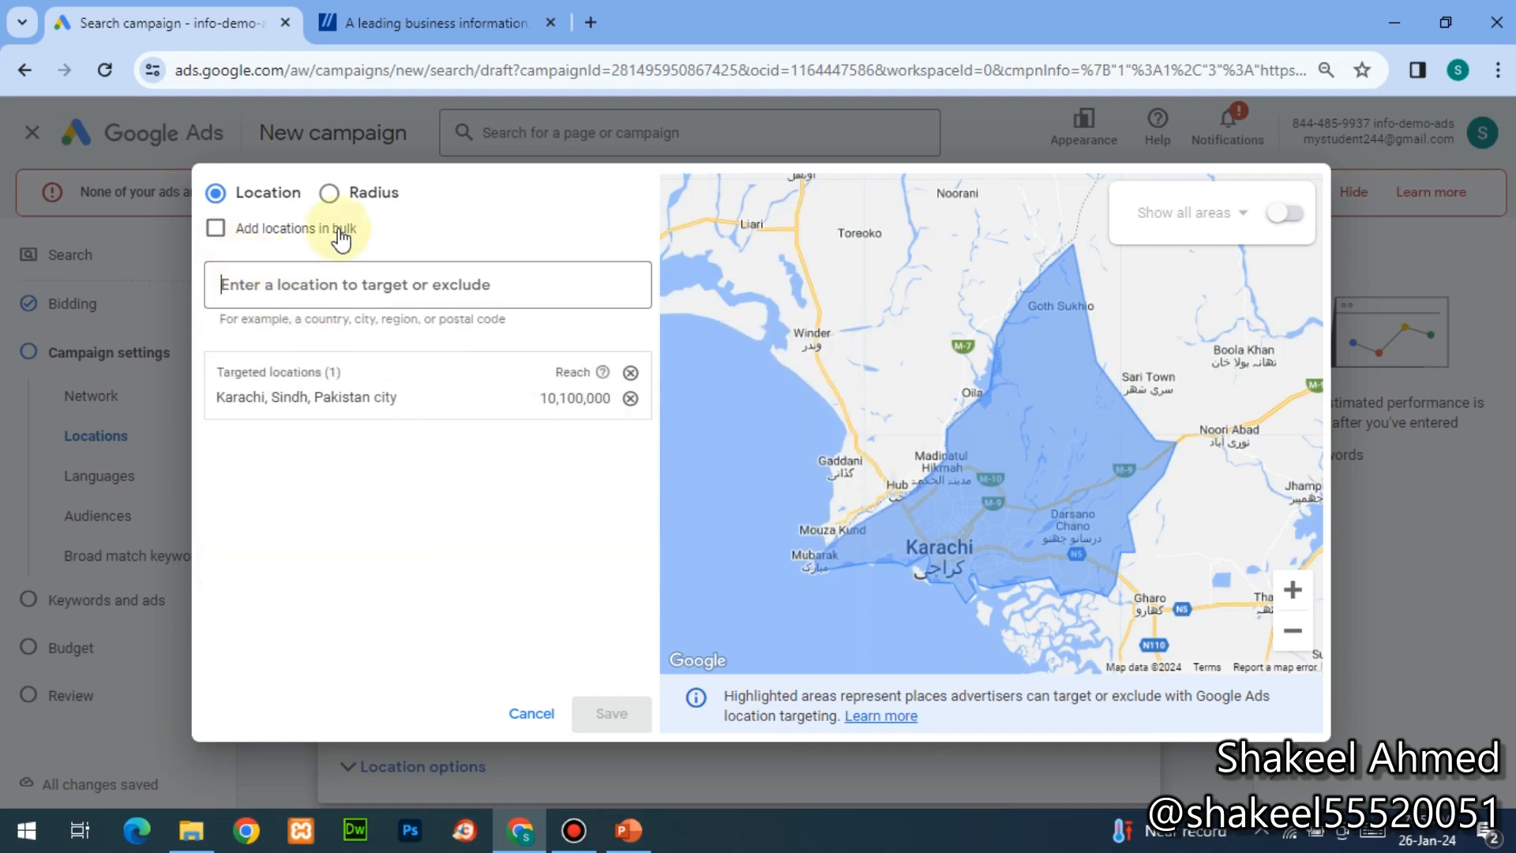
- Target a 2 km radius around Saddar Karachi and remove the Karachi city target
left_click(330, 196)
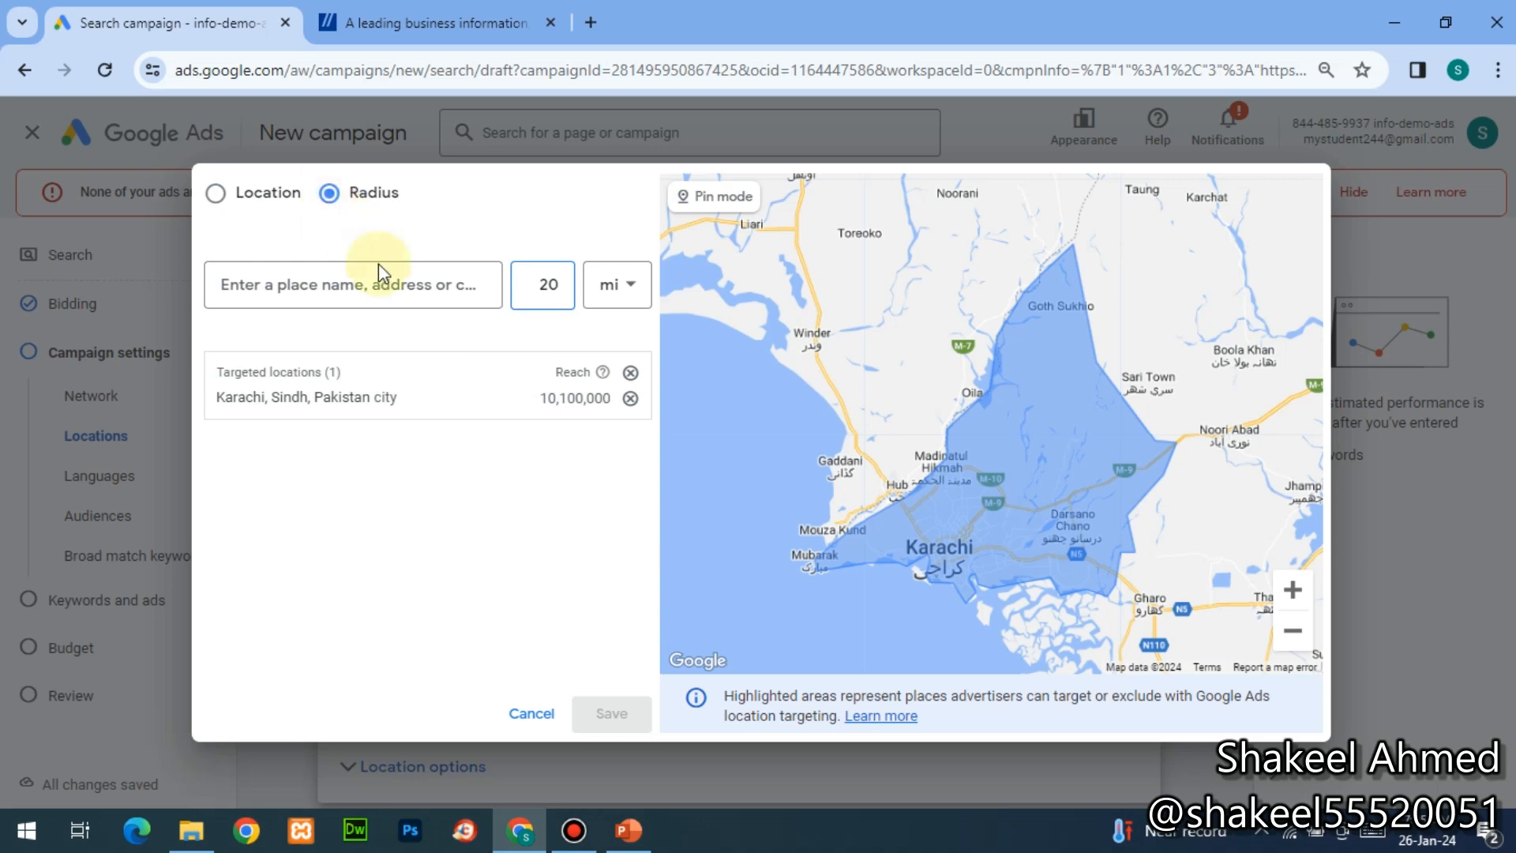
left_click(633, 300)
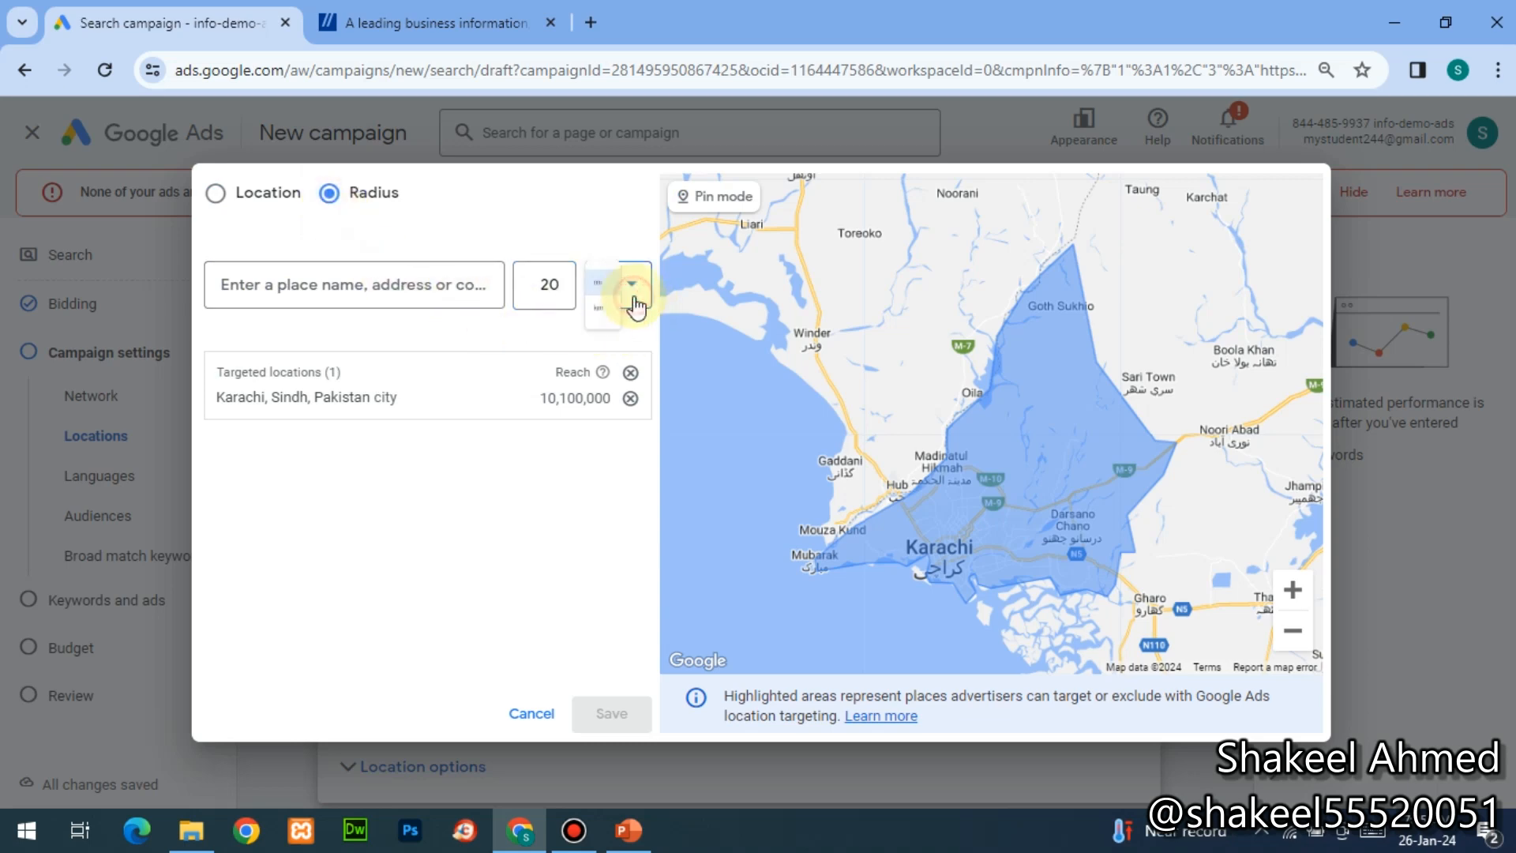
left_click(621, 349)
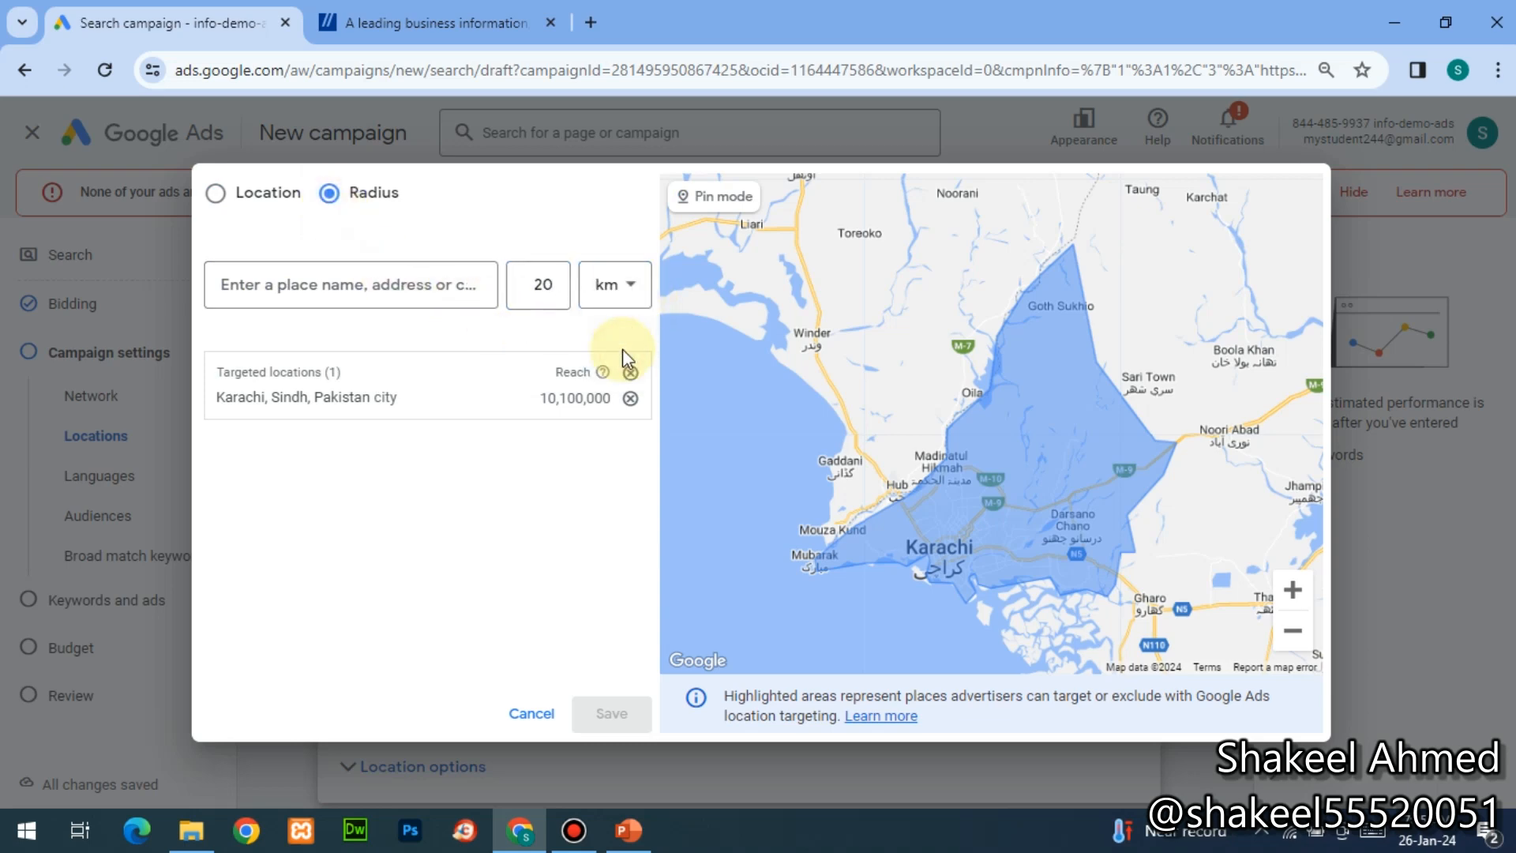
double_click(540, 281)
type("2")
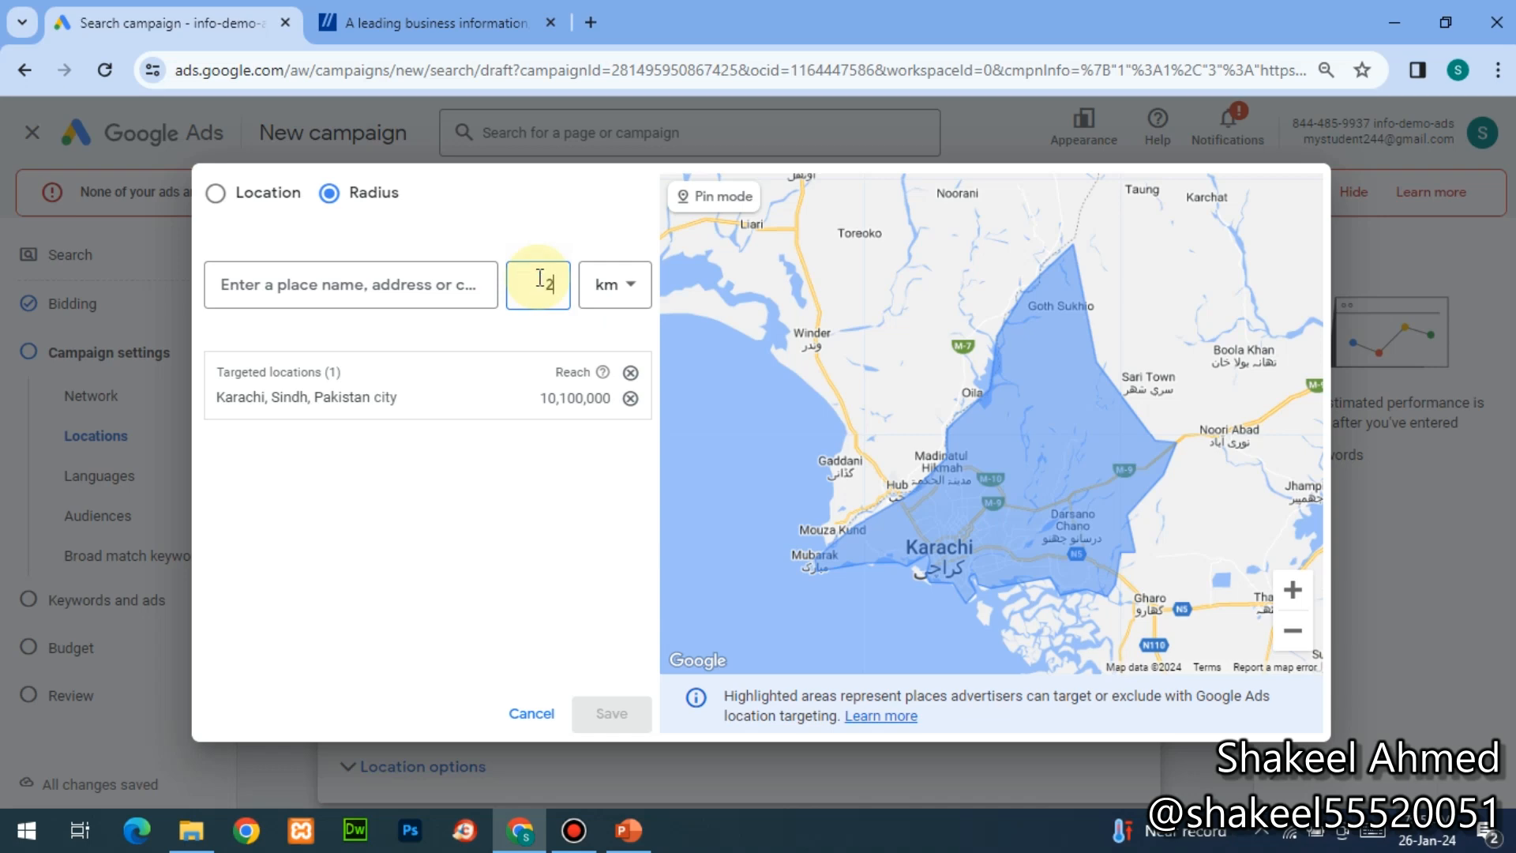
left_click(464, 287)
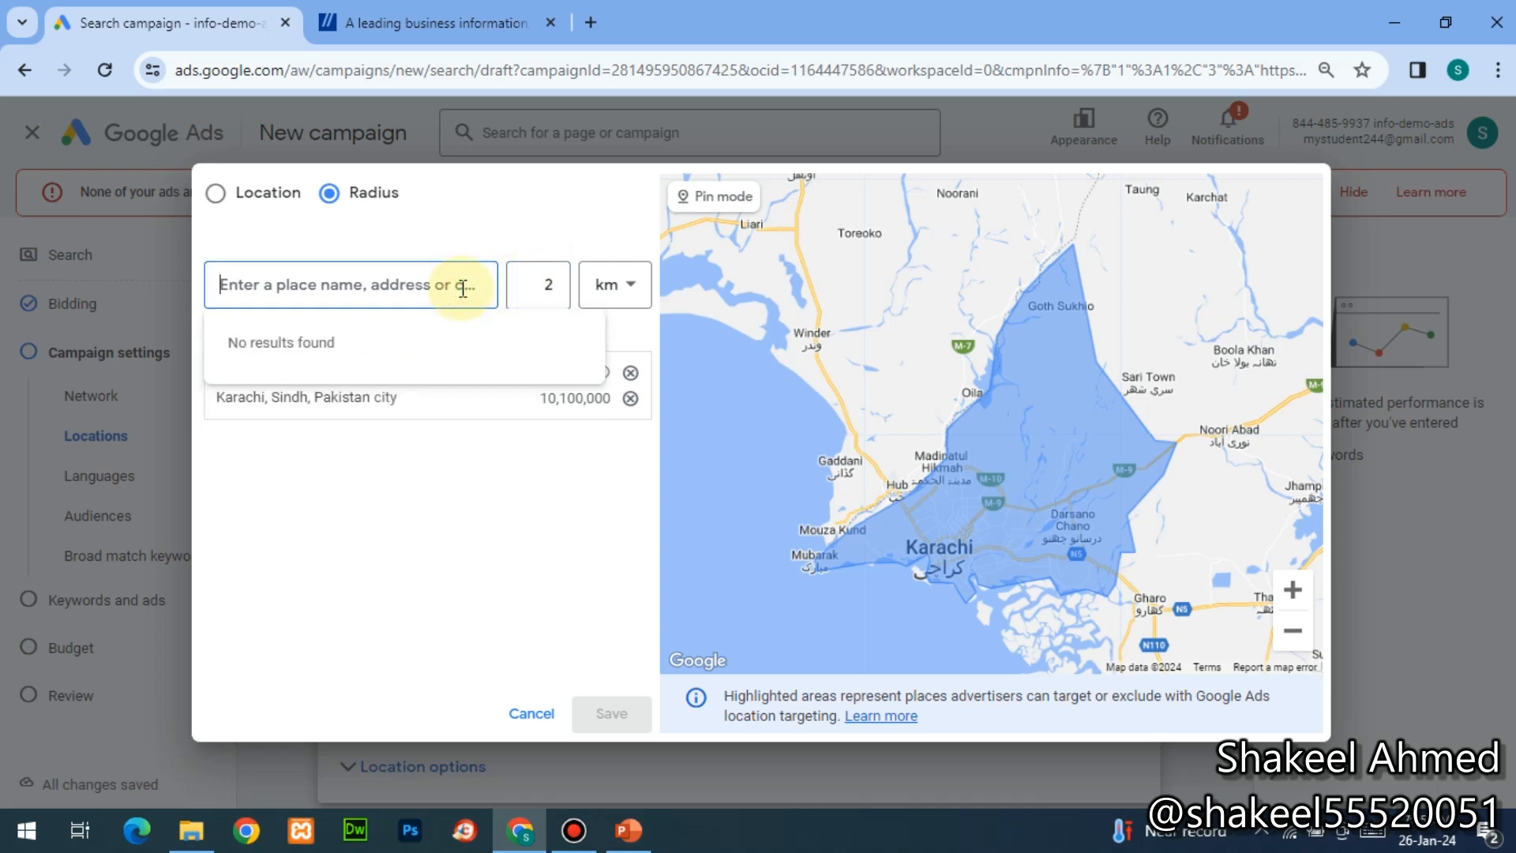
type("saddar")
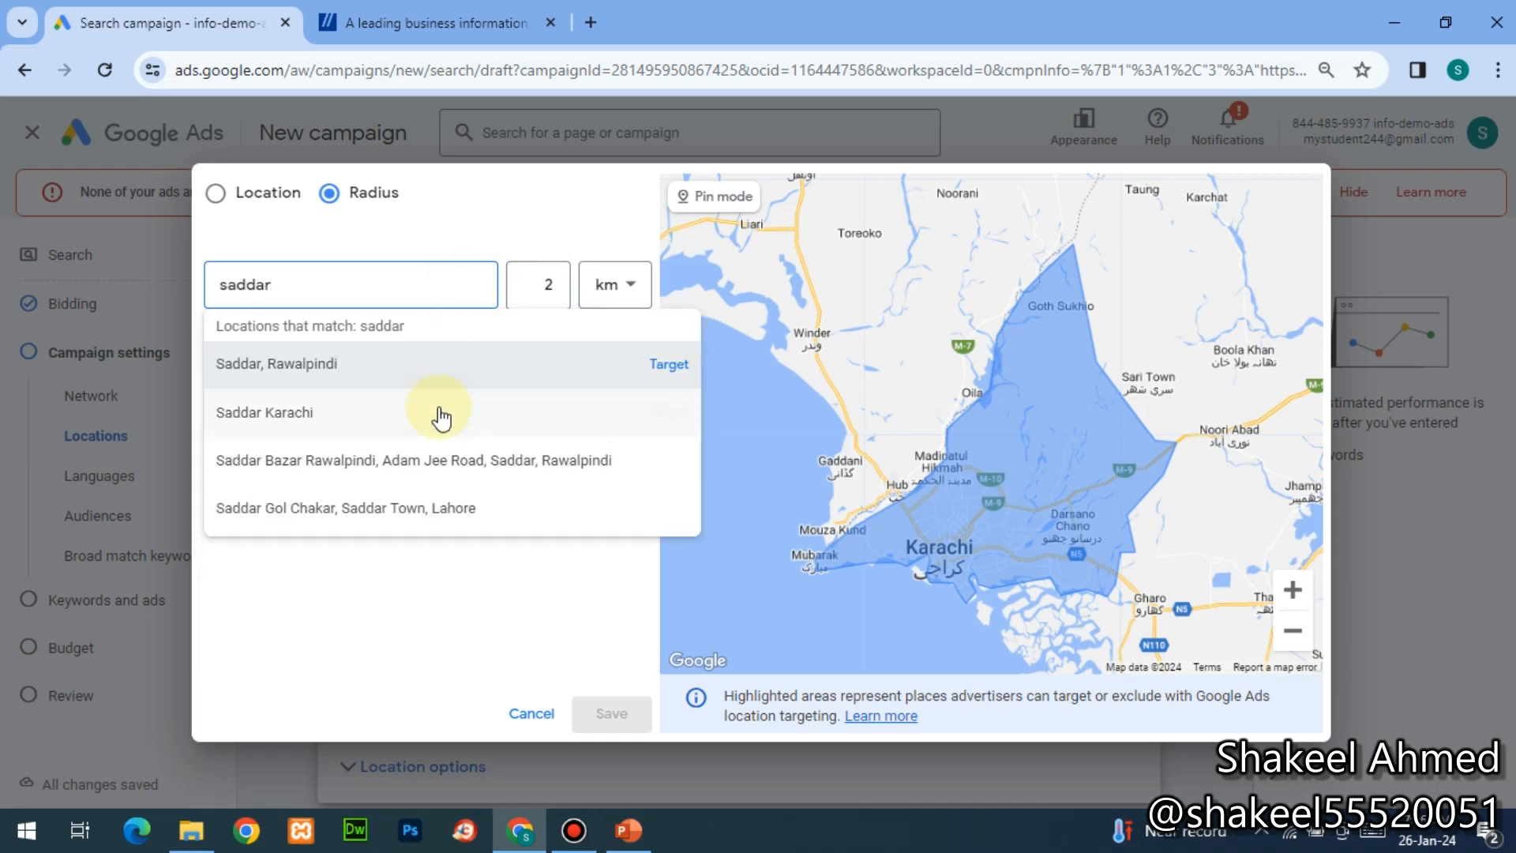
left_click(377, 420)
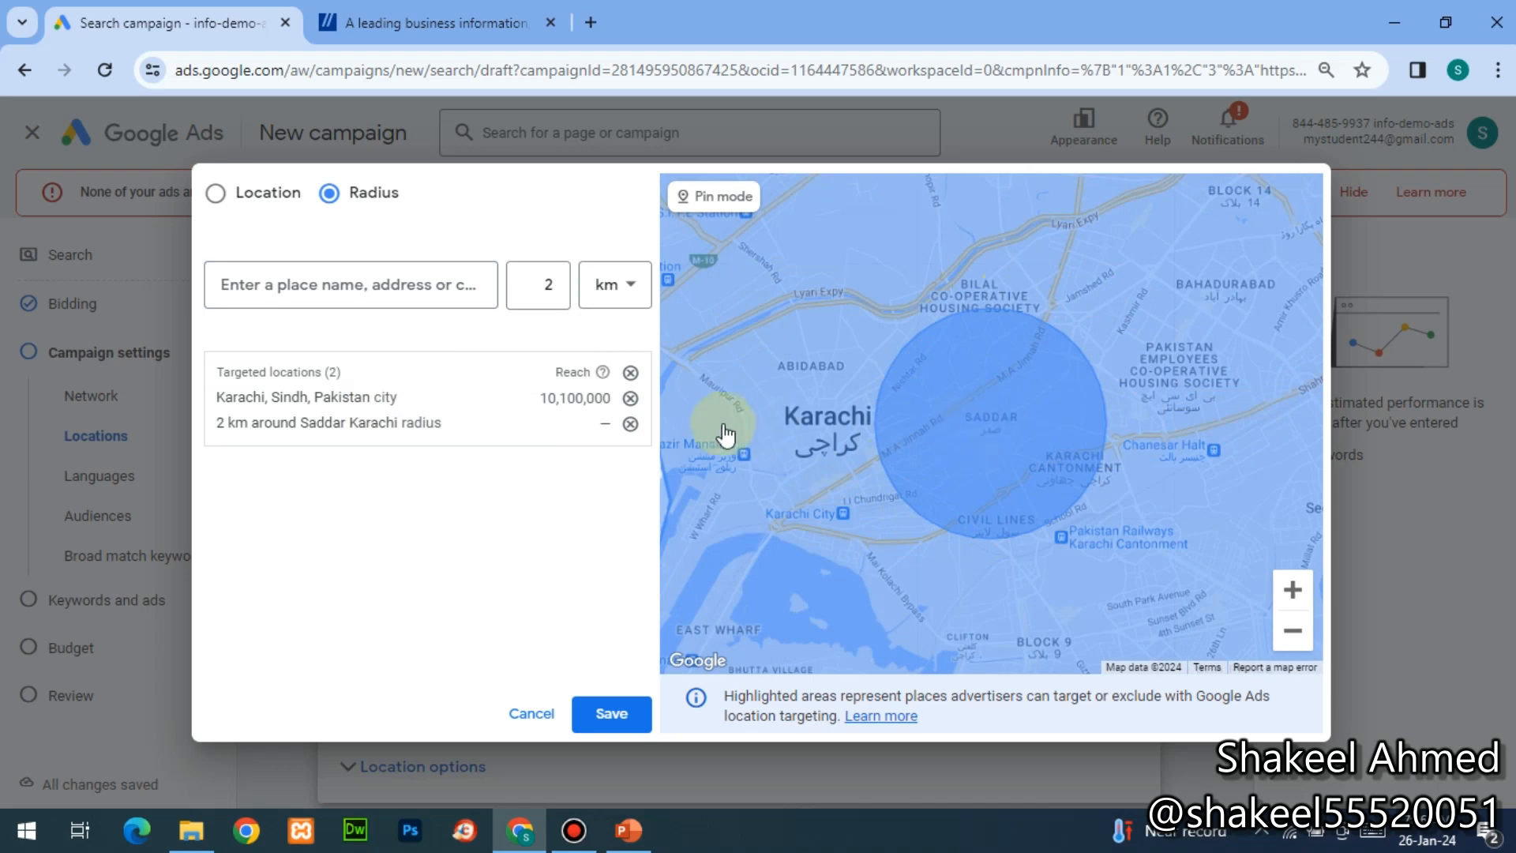
left_click(629, 399)
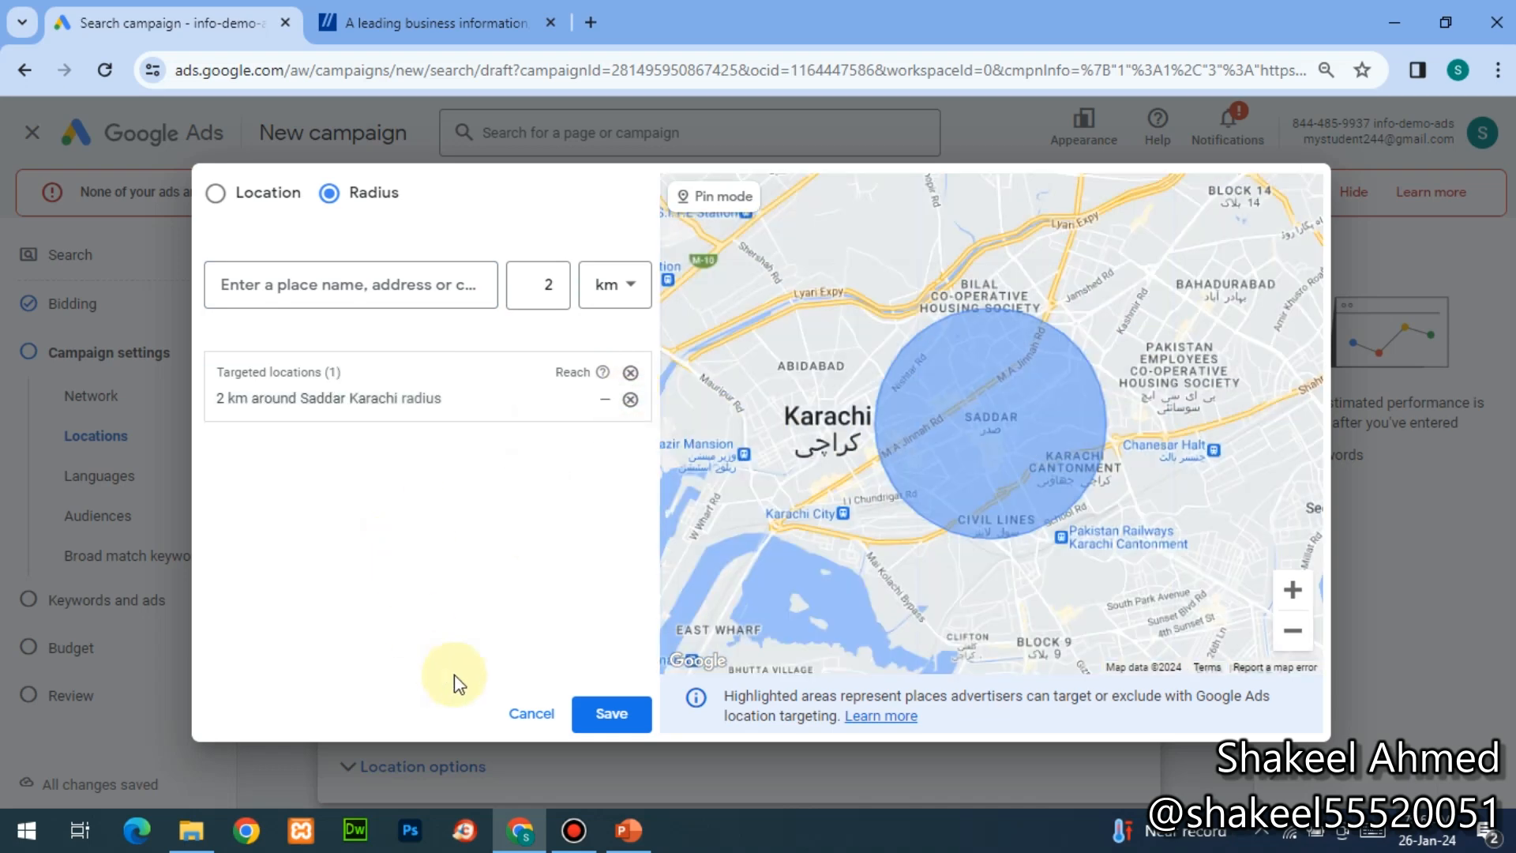
- Add a 2 km radius around Bahadurabad, Karachi as a target and save the targeted locations
left_click(369, 291)
left_click(368, 288)
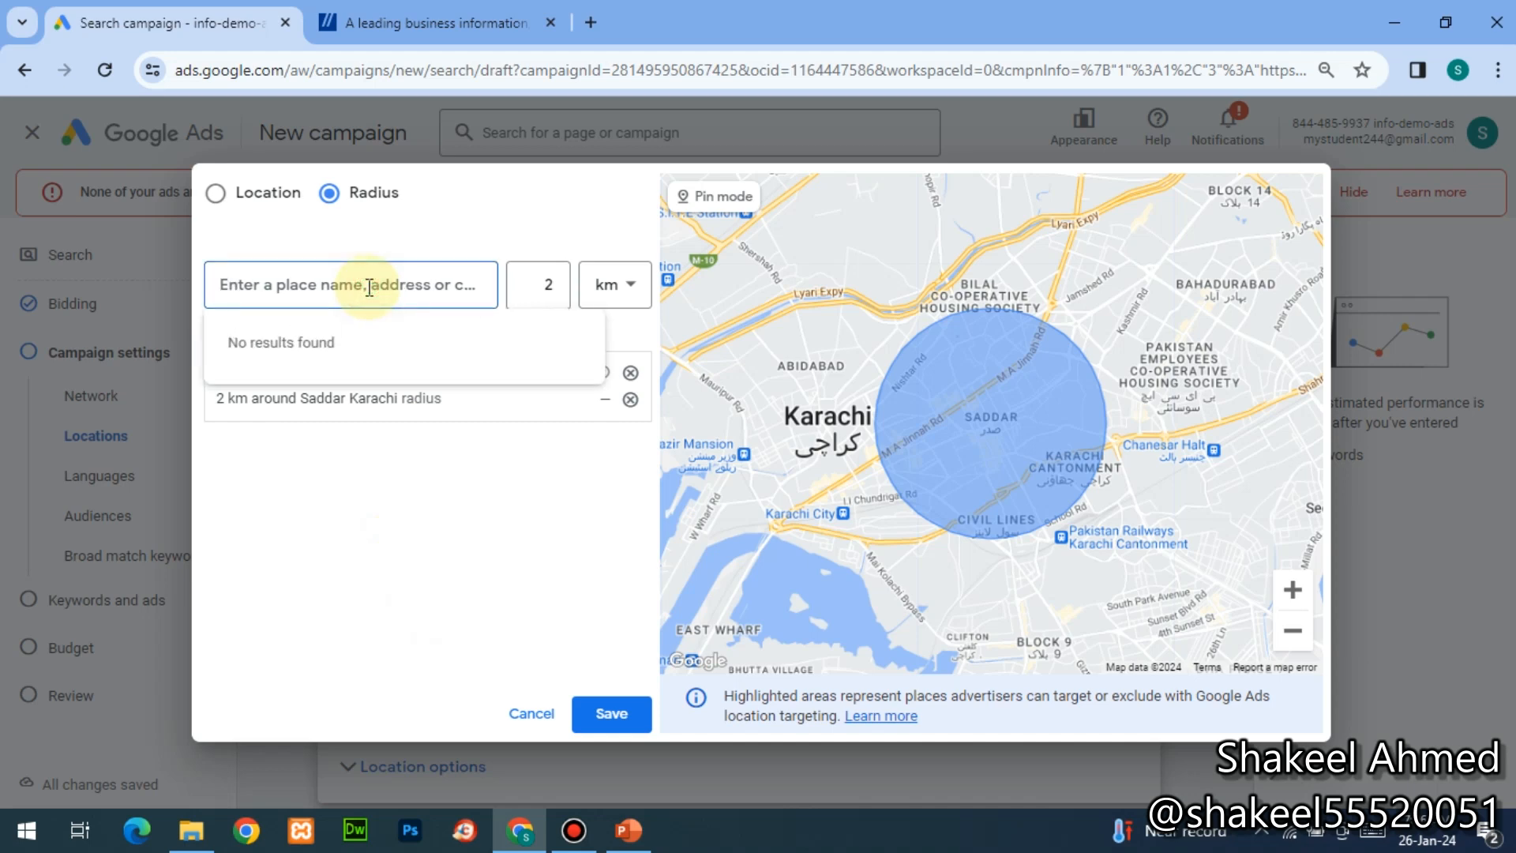
type("ba")
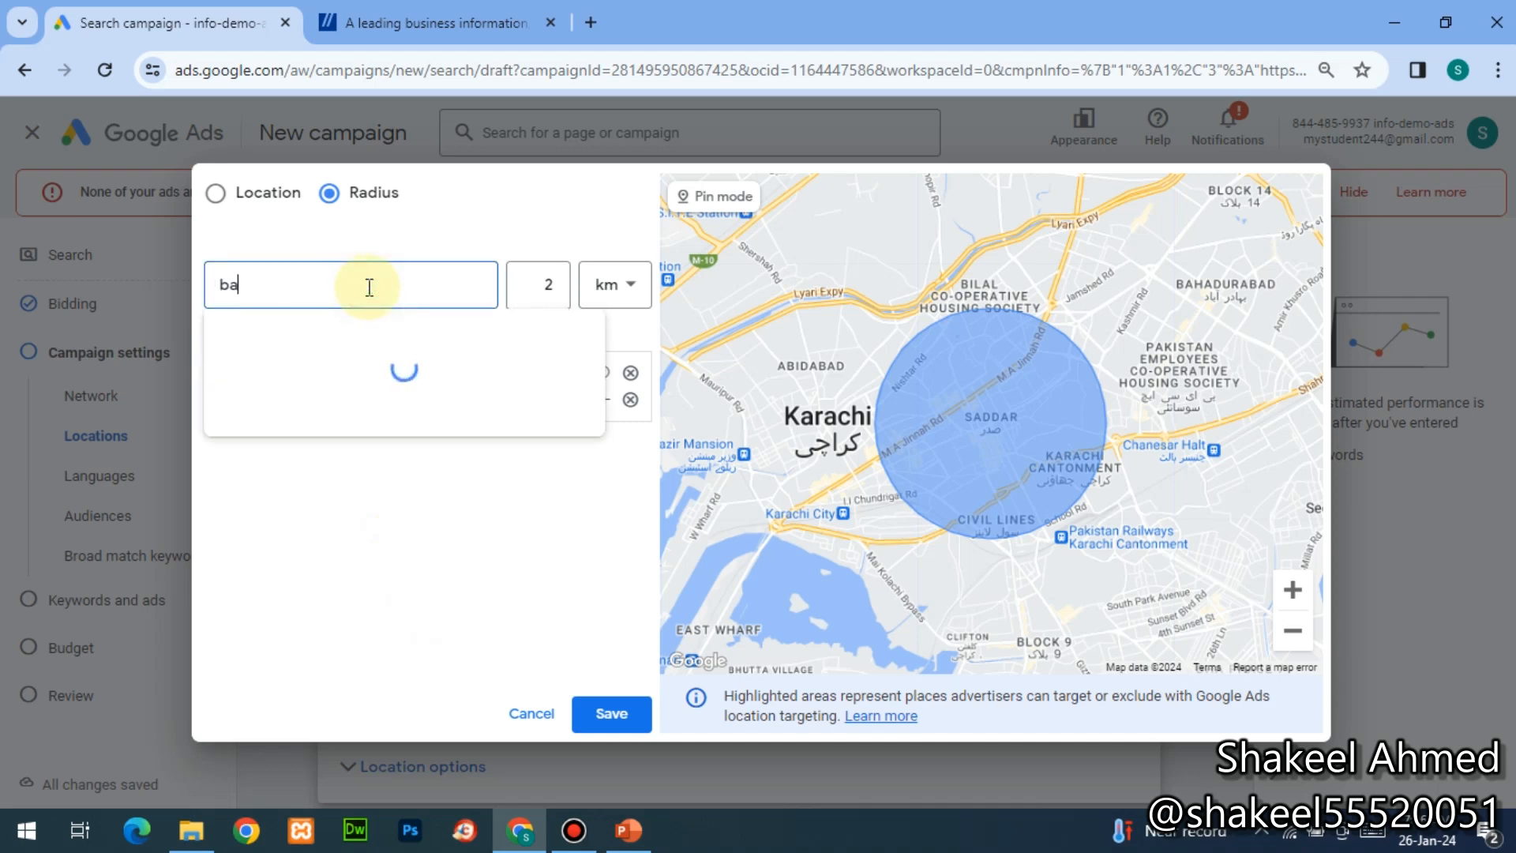
type("hadura")
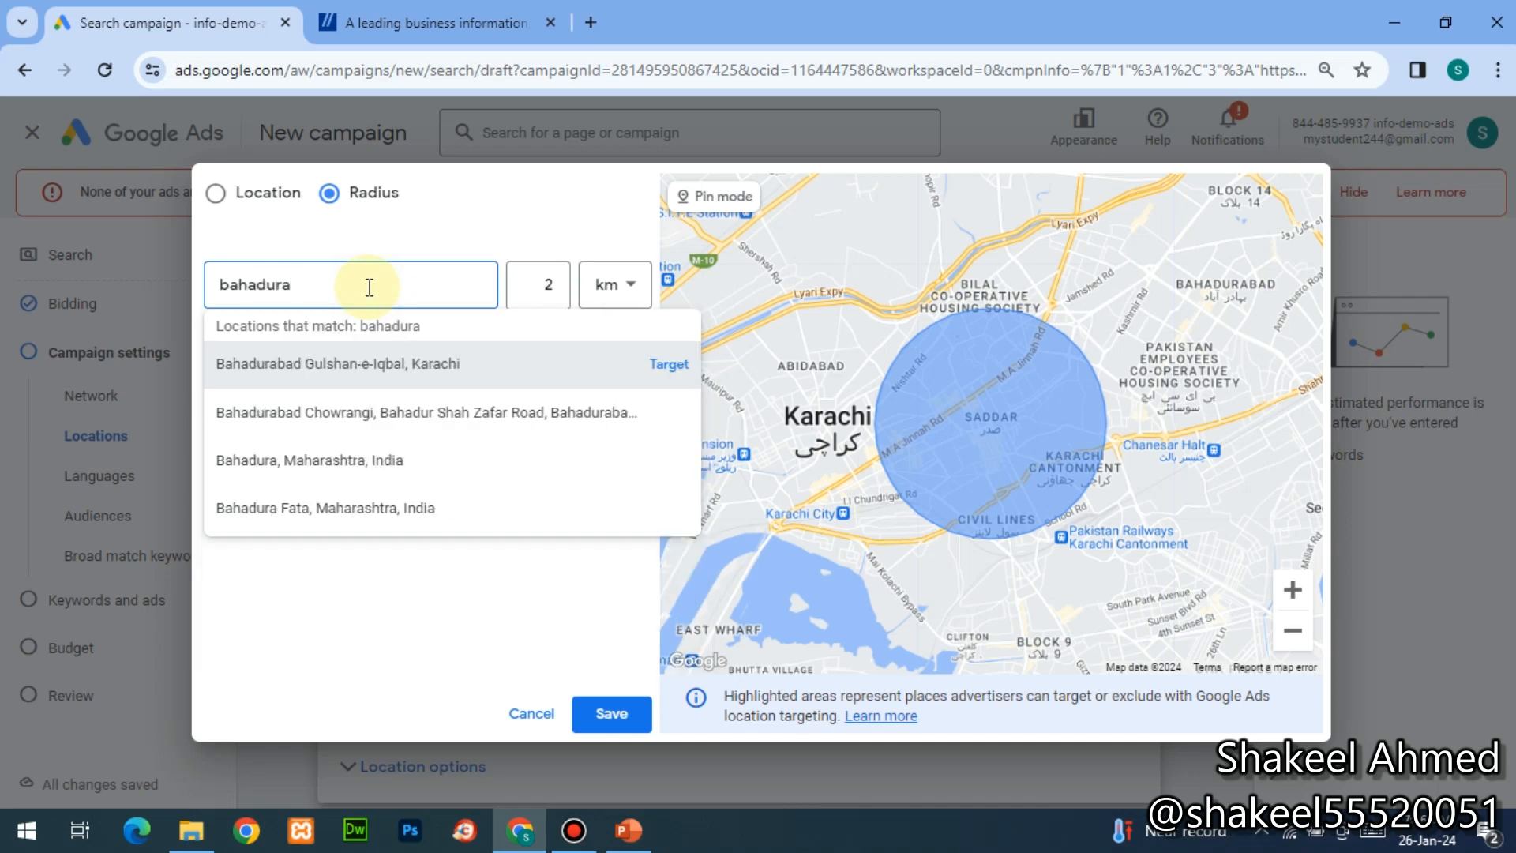
type("bad")
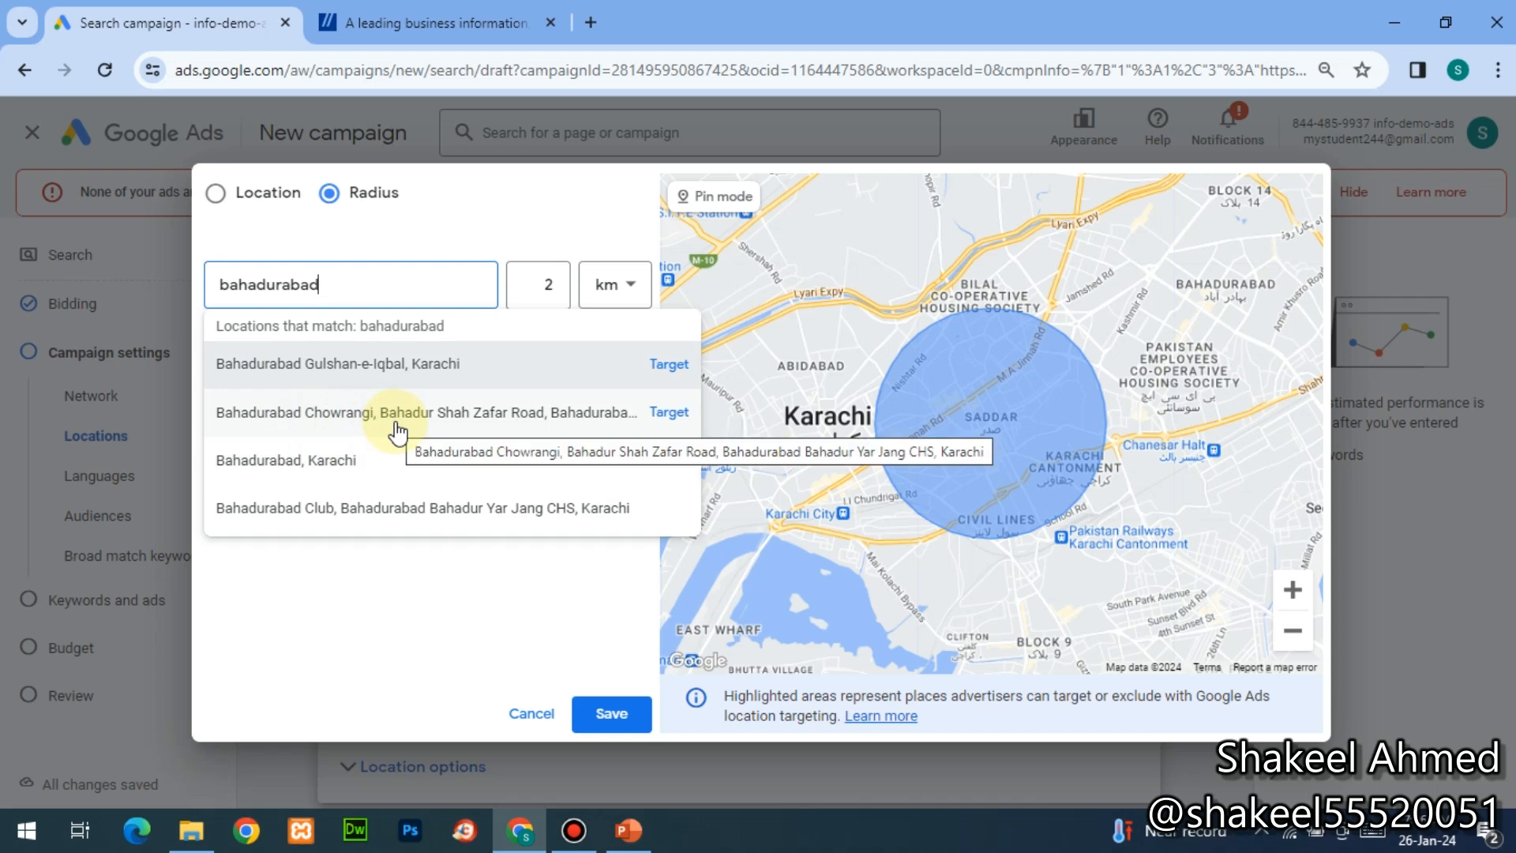
left_click(342, 460)
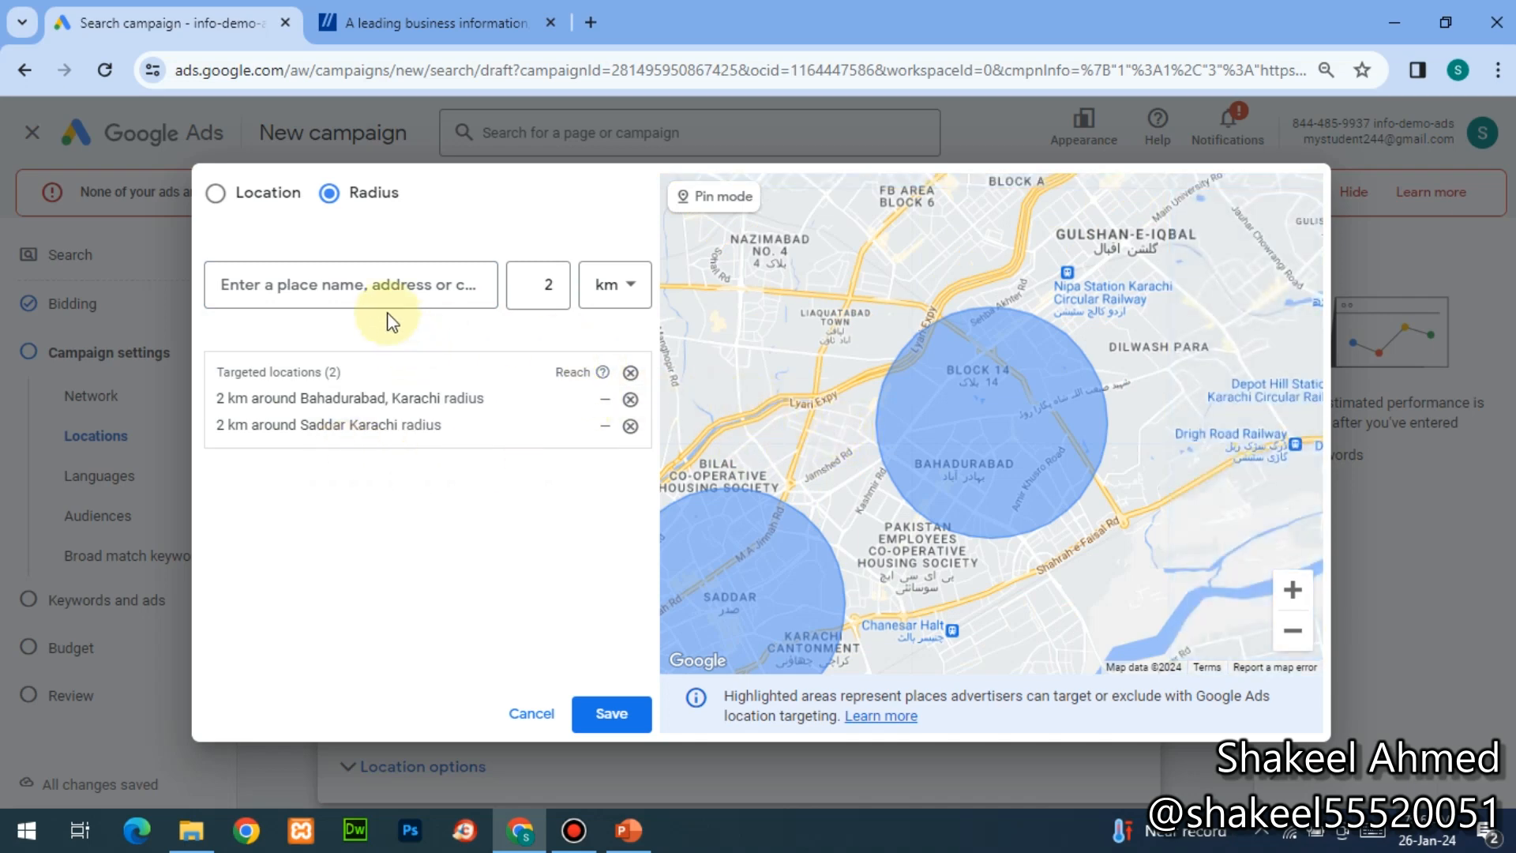
left_click(384, 289)
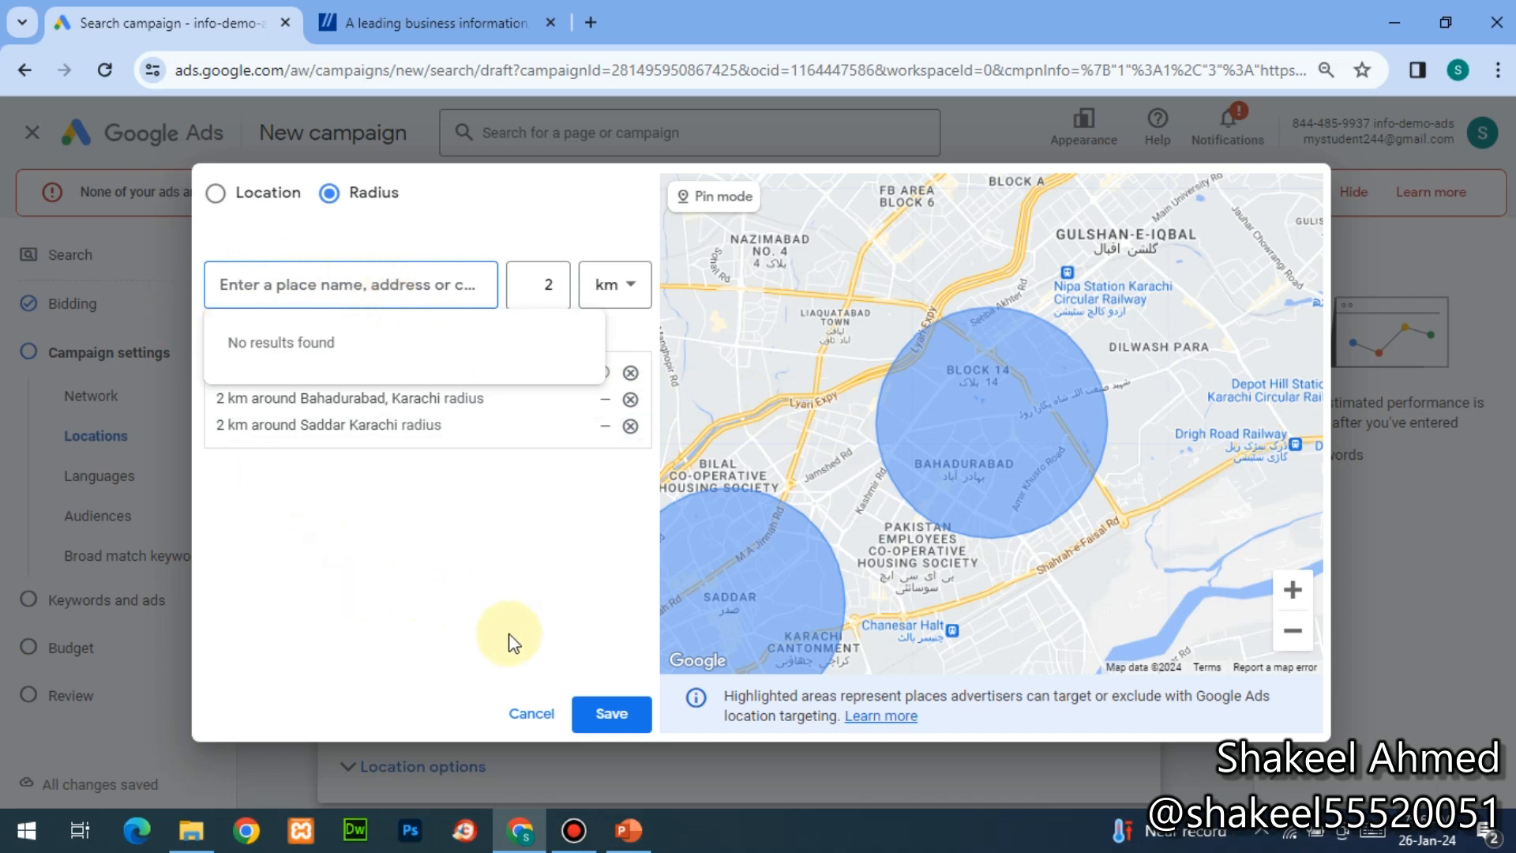
left_click(628, 712)
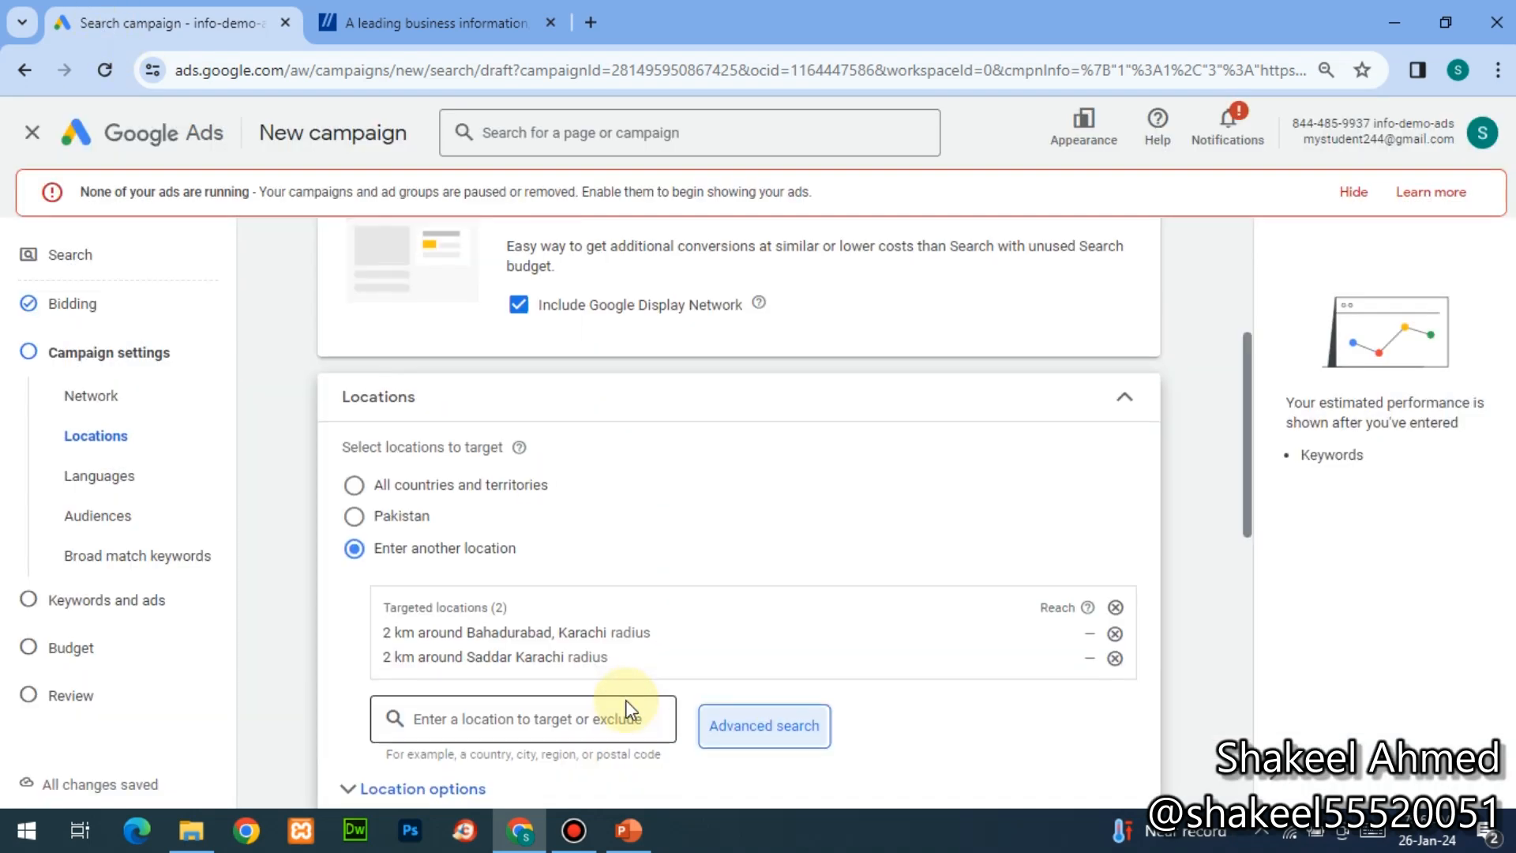
- Expand the location options and review the presence targeting choices
scroll(626, 701, "down", 1)
scroll(629, 708, "down", 1)
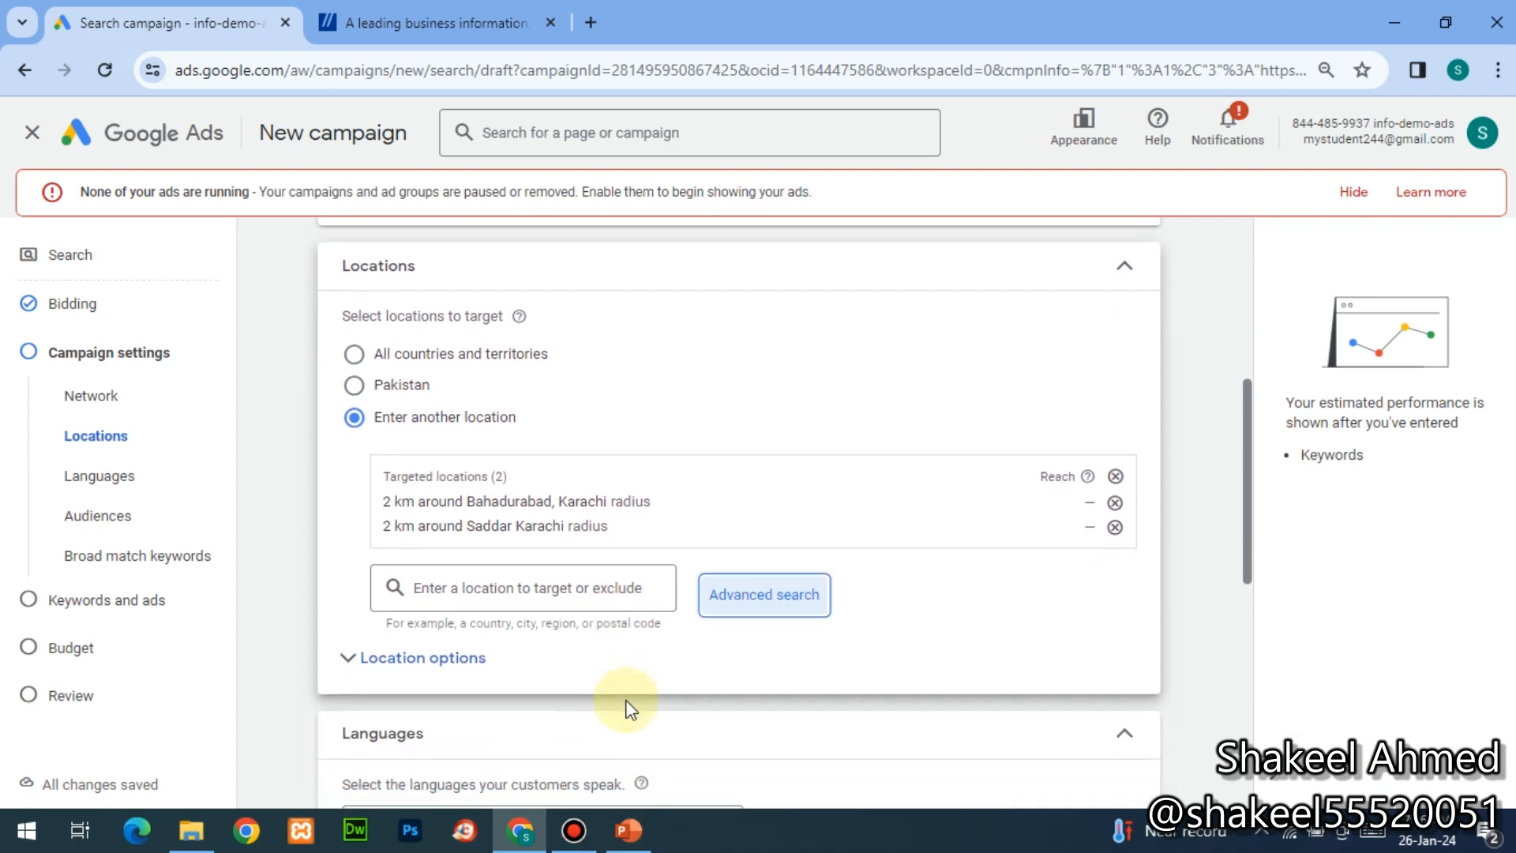
left_click(372, 685)
scroll(372, 685, "down", 1)
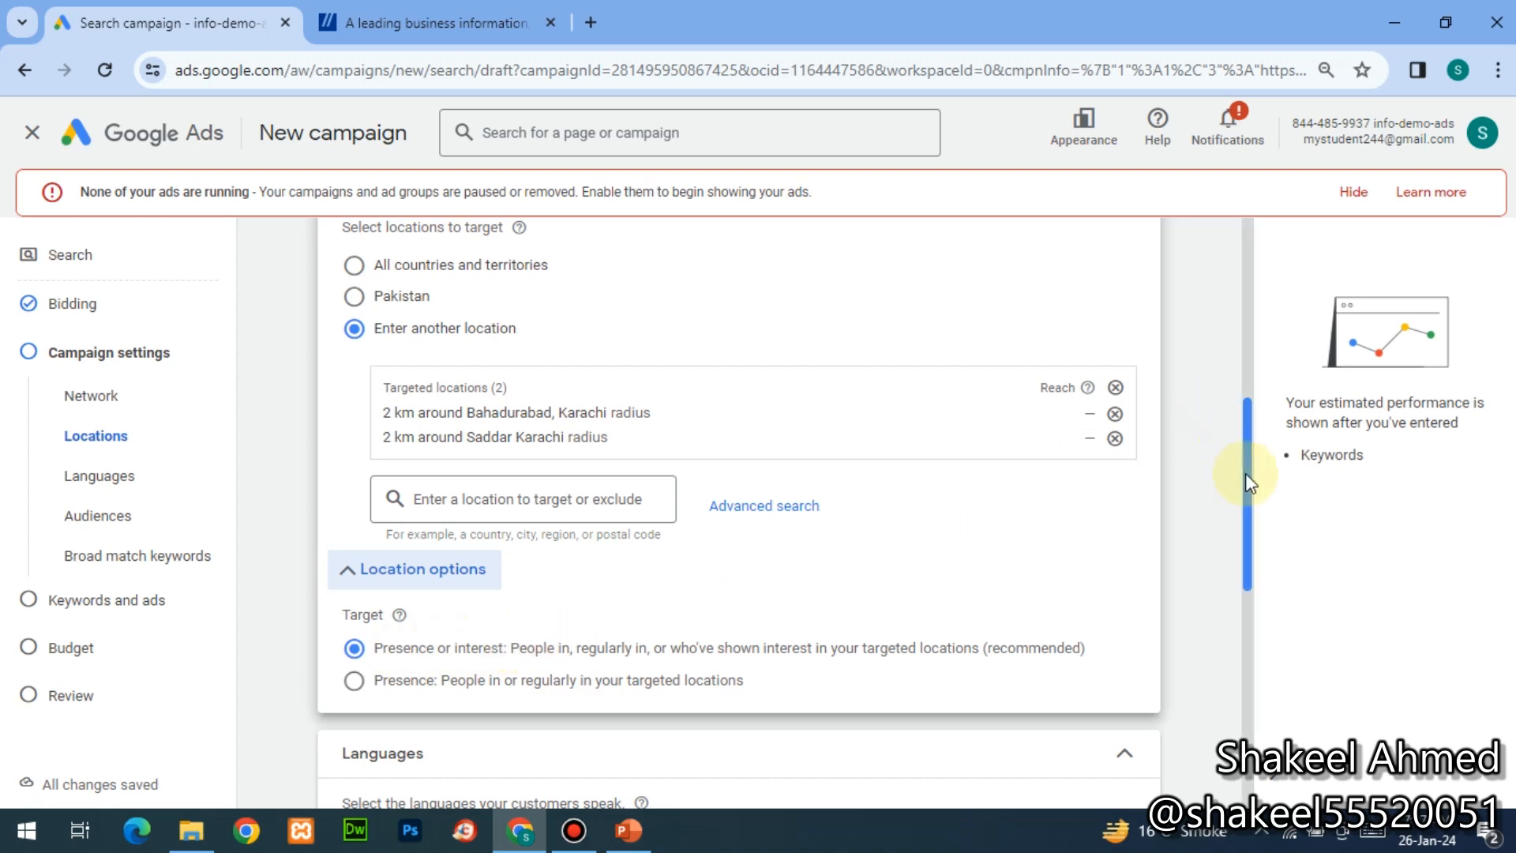
- Add Urdu to the campaign's customer languages
left_click_drag(1244, 472, 1244, 520)
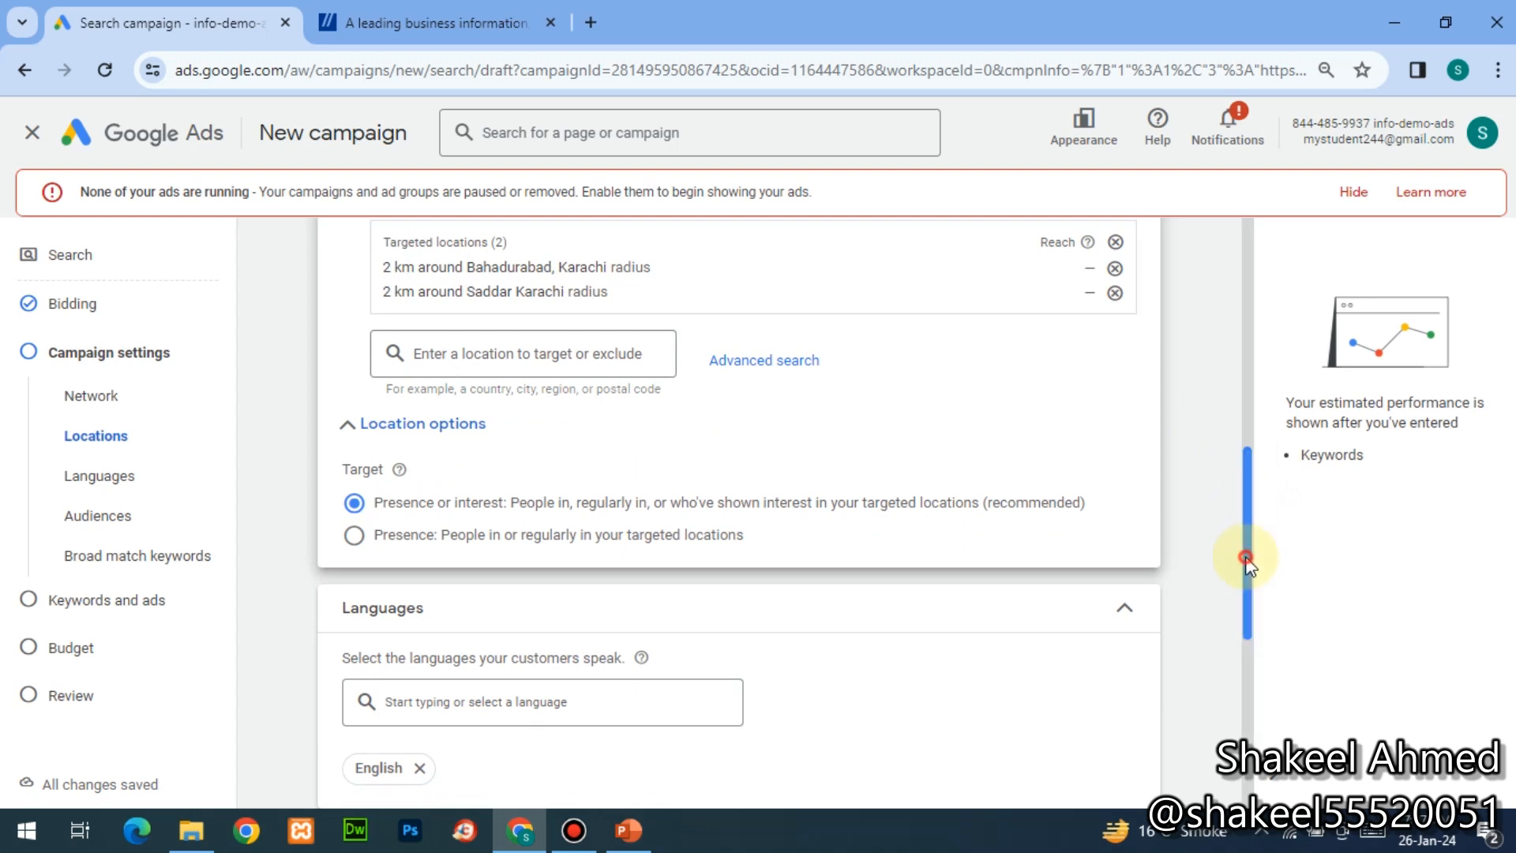
left_click_drag(1246, 564, 1244, 631)
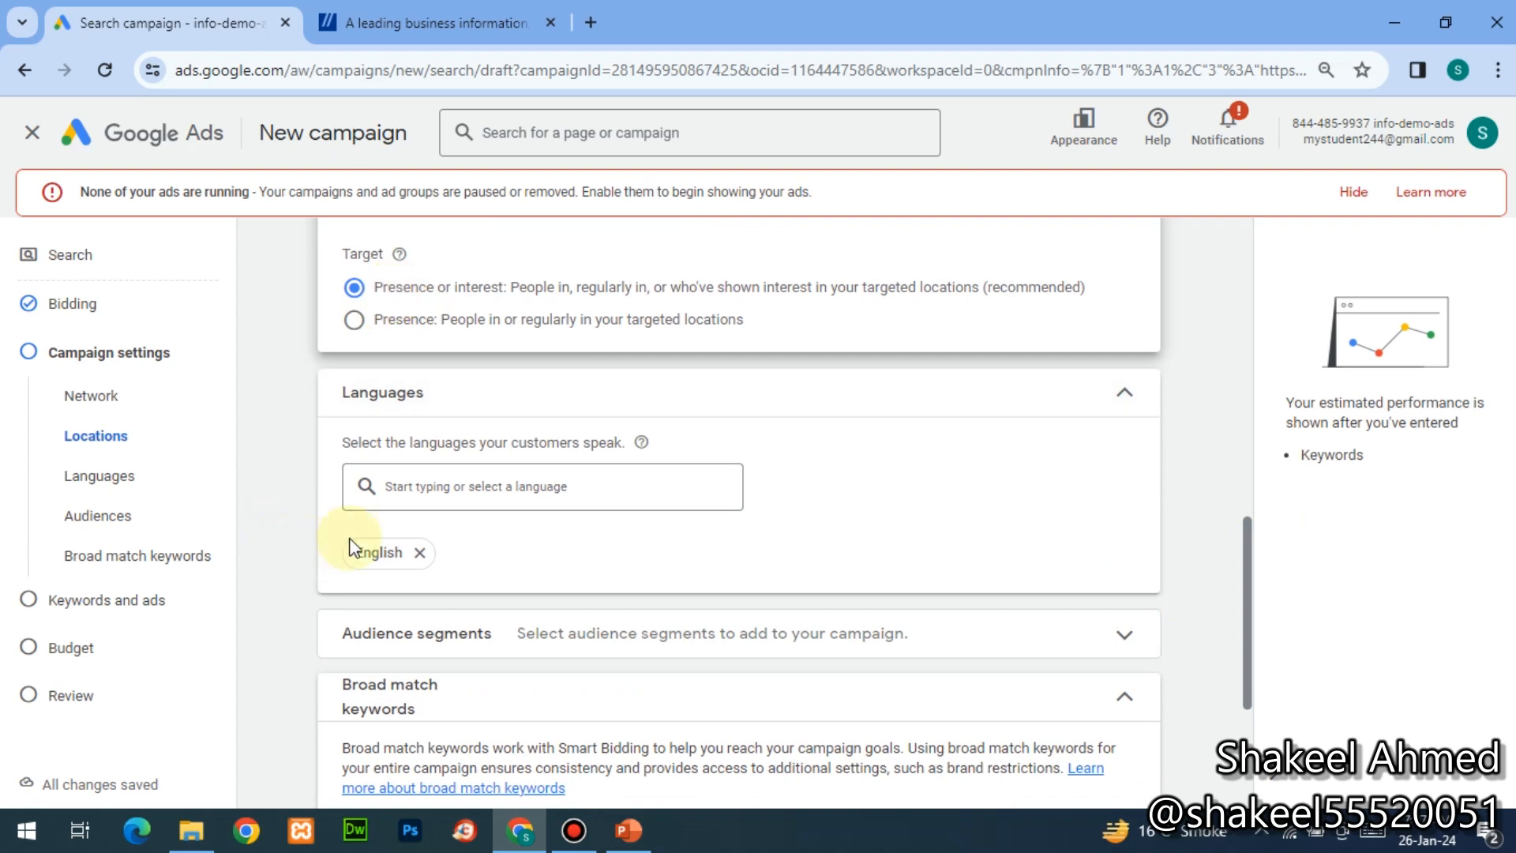
left_click(425, 485)
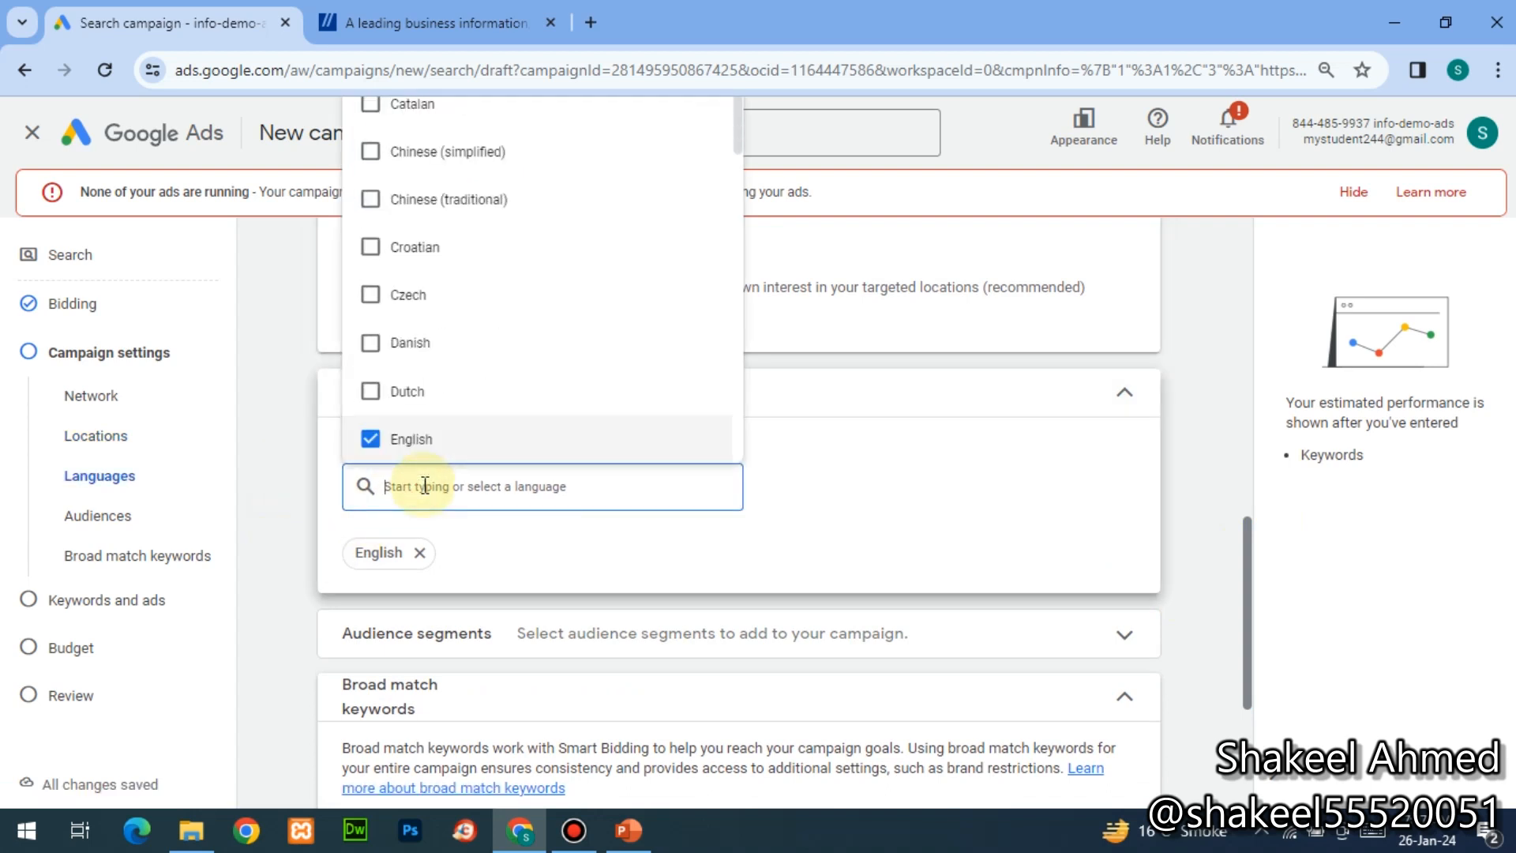
type("urdu")
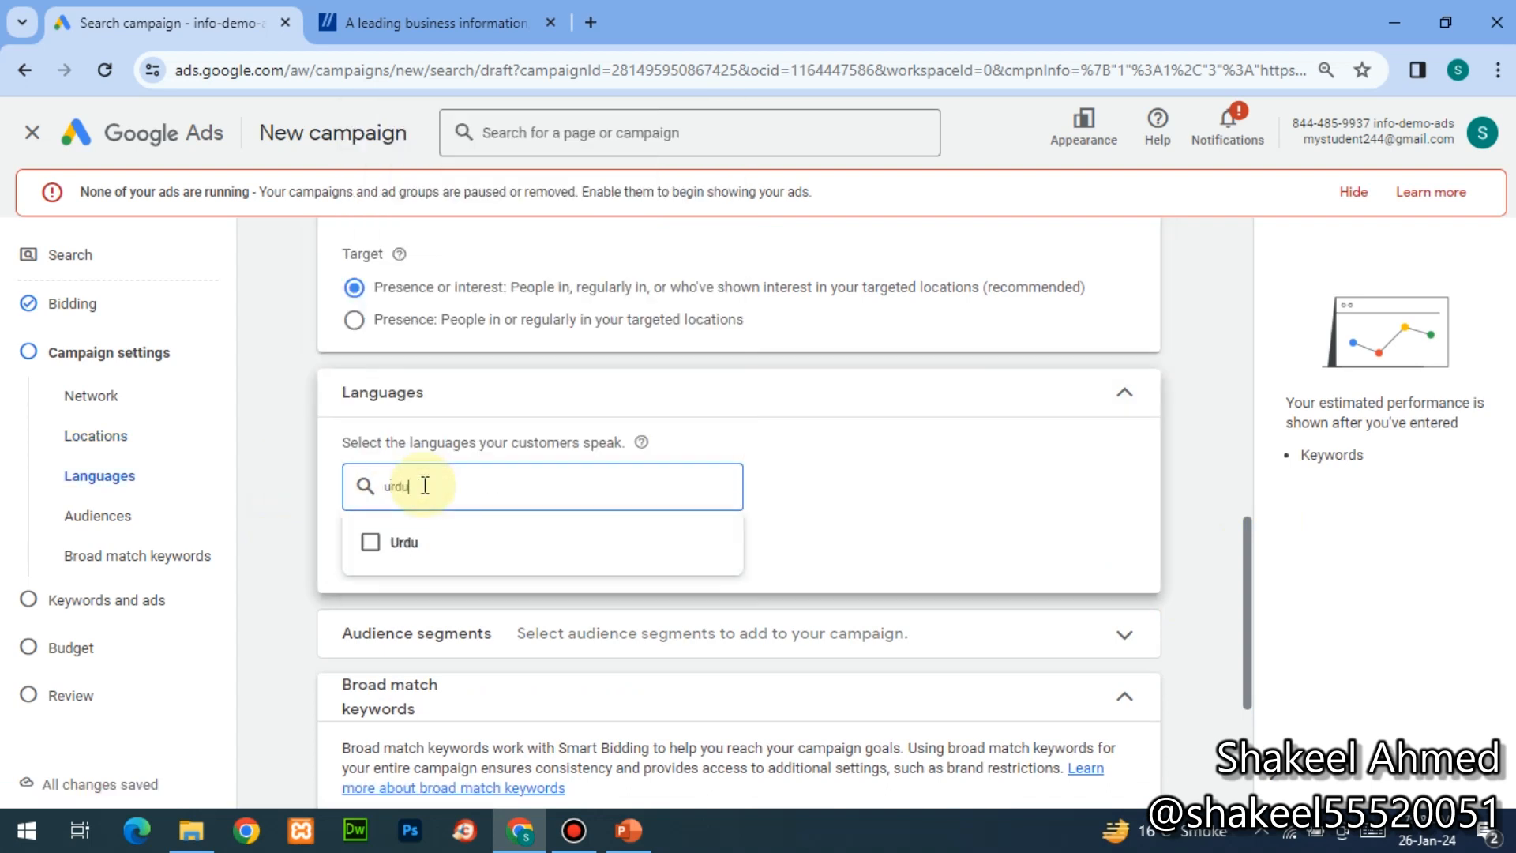
left_click(371, 542)
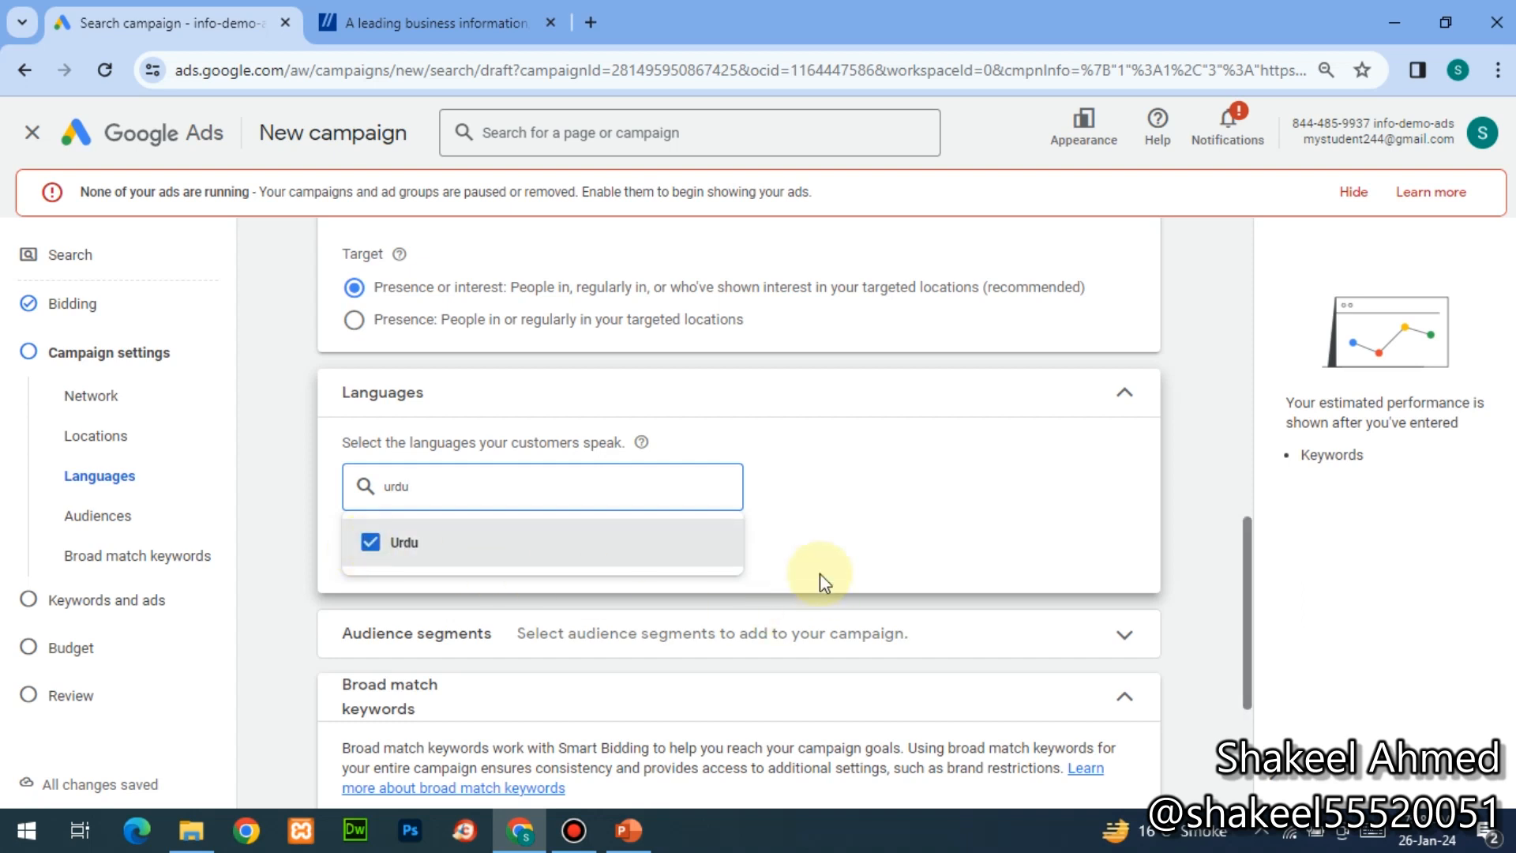
left_click(1032, 463)
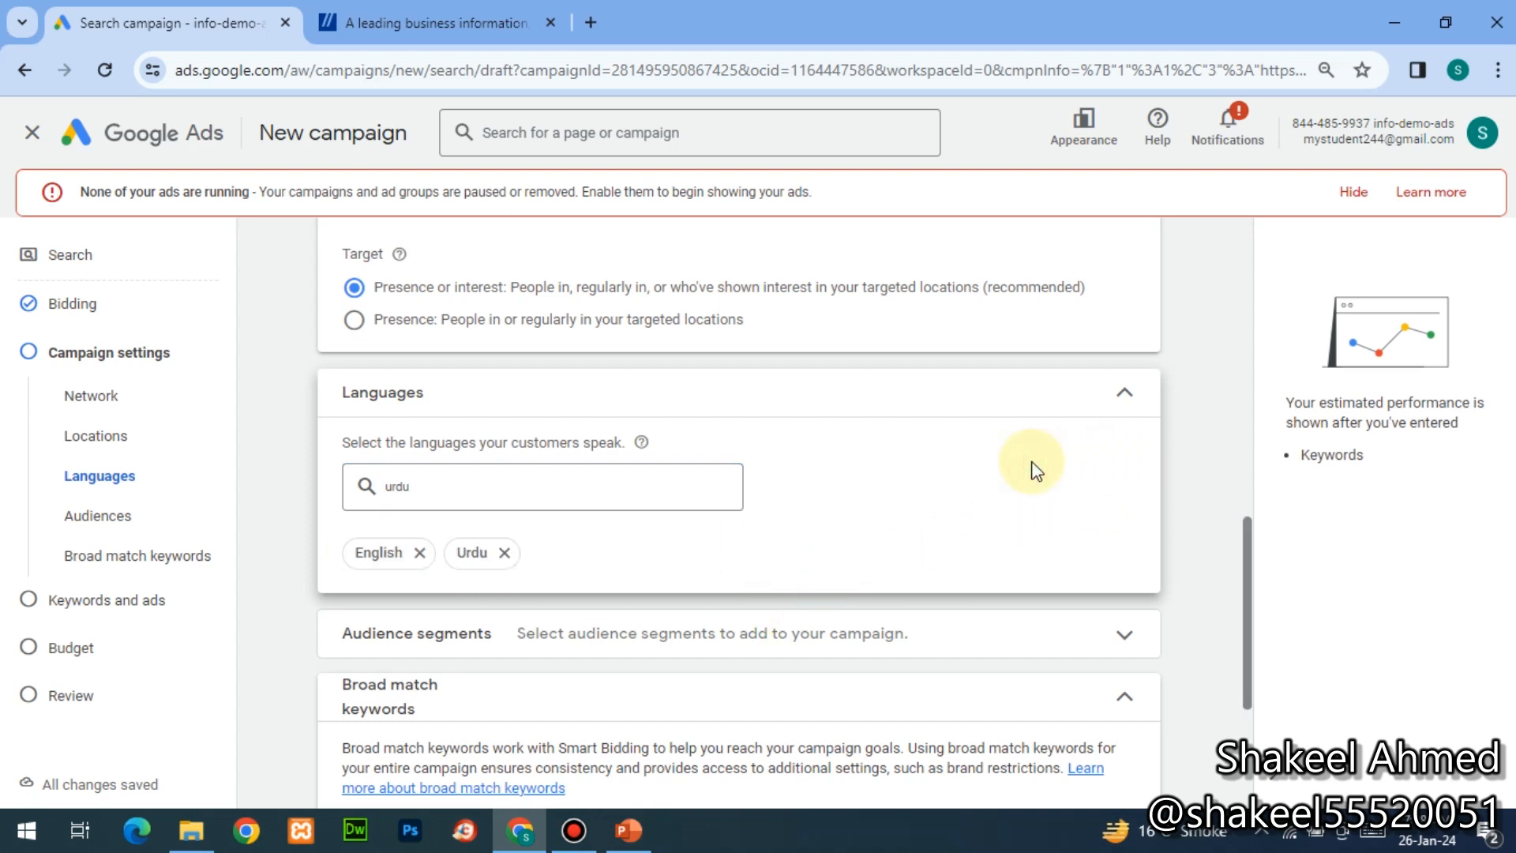
- Add the audience segments Advertising & Marketing Services, SEO & SEM Services, Web Design & Development and Web Services
left_click_drag(1245, 582, 1245, 670)
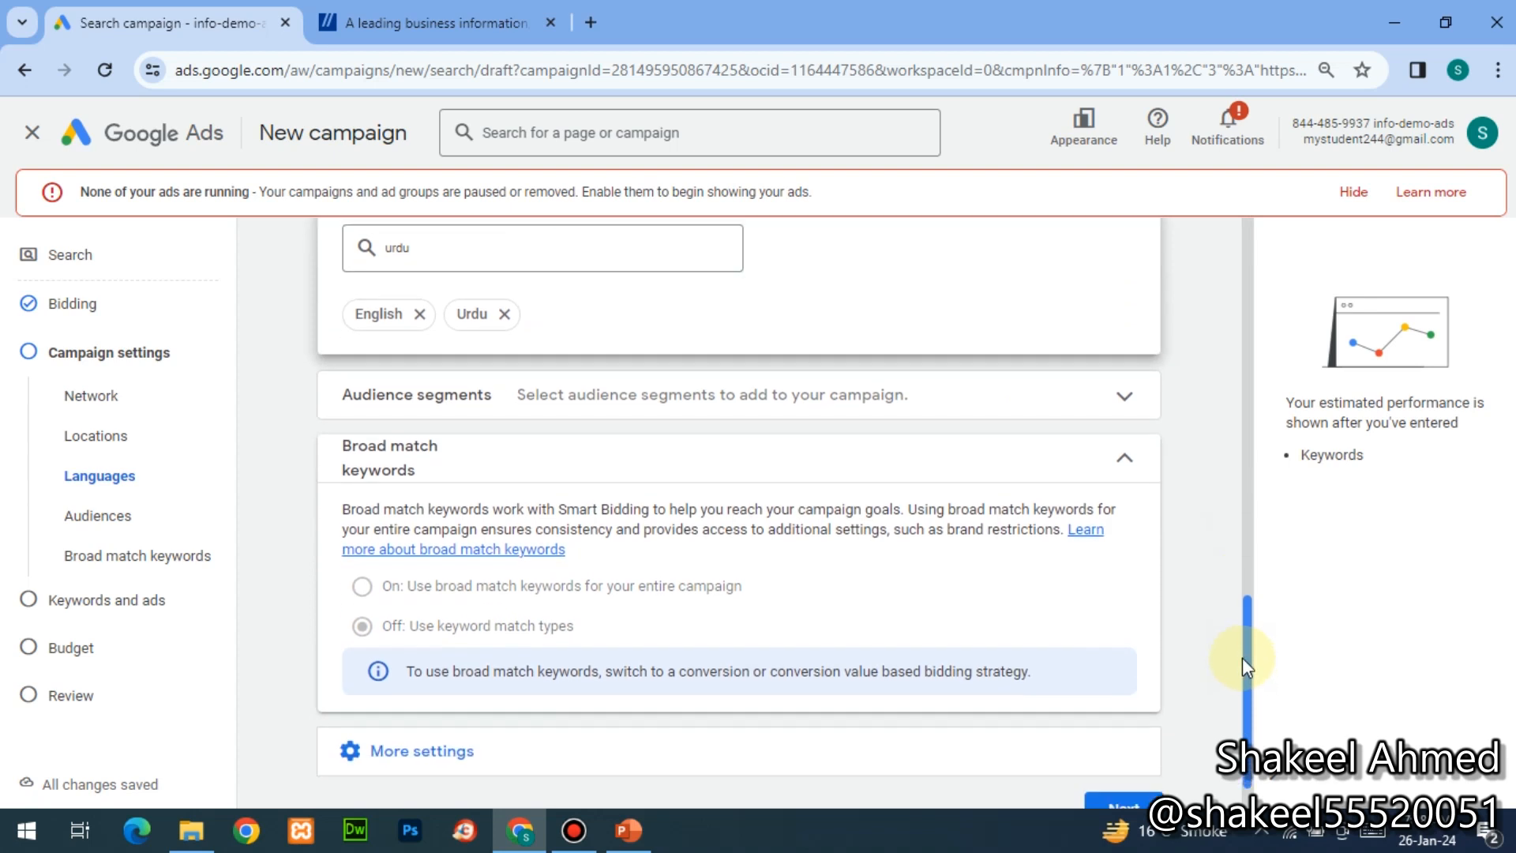
left_click(1126, 401)
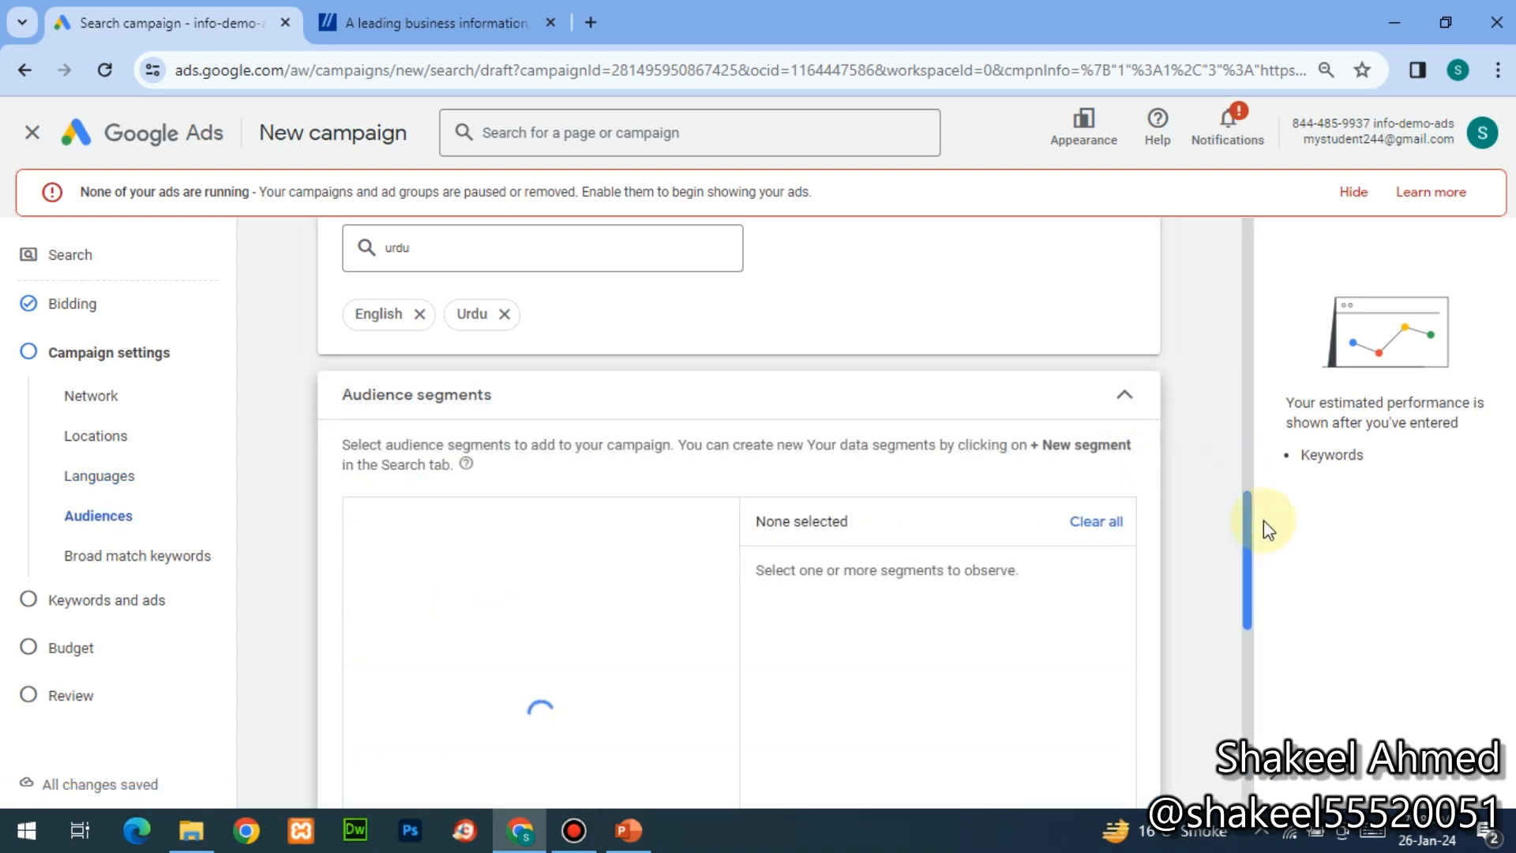
left_click_drag(1246, 551, 1249, 599)
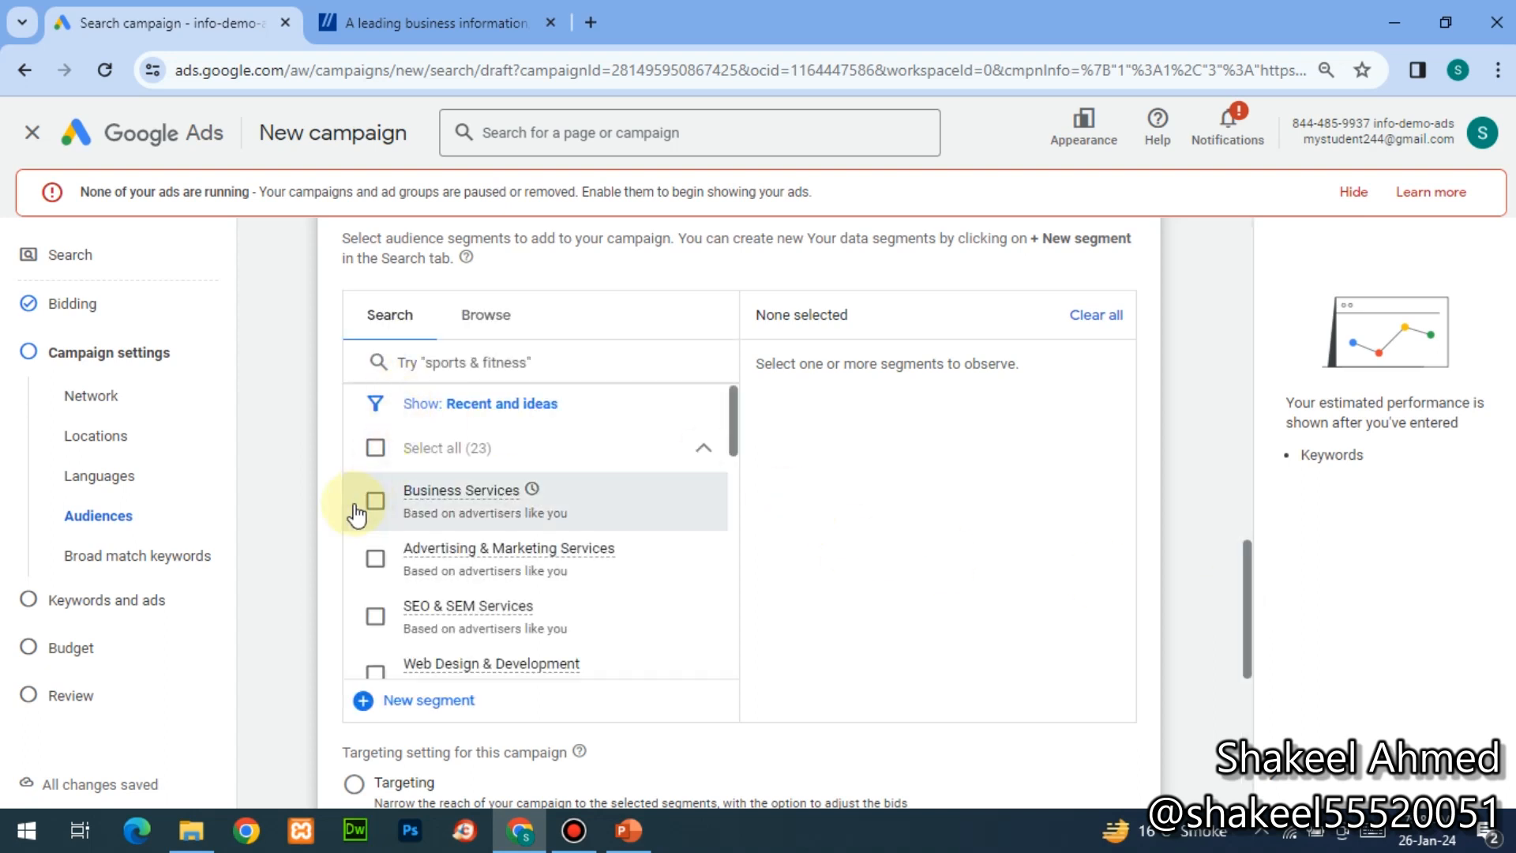
left_click(374, 560)
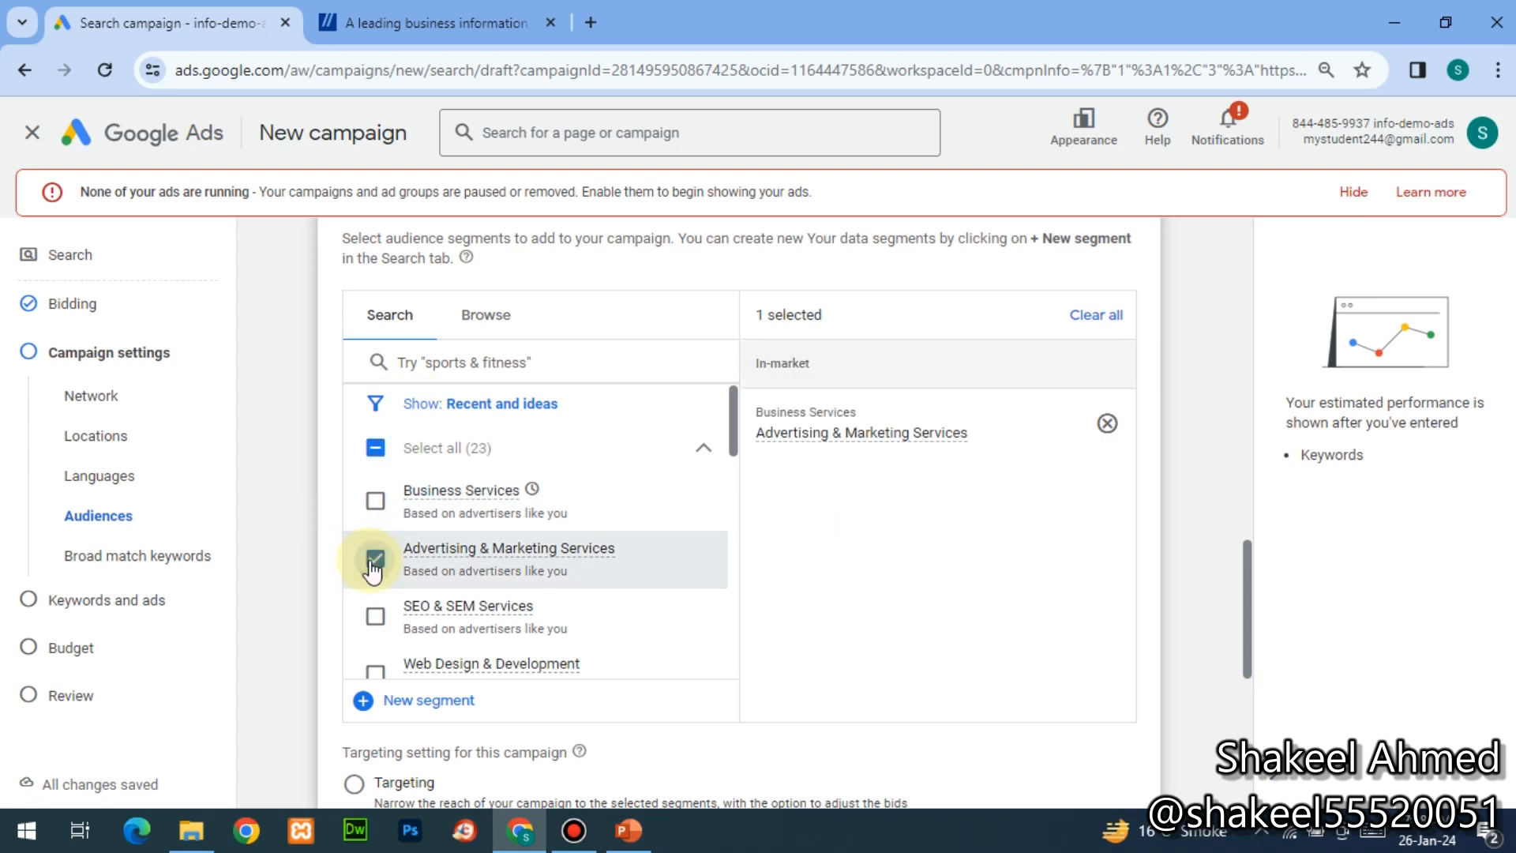
left_click(374, 616)
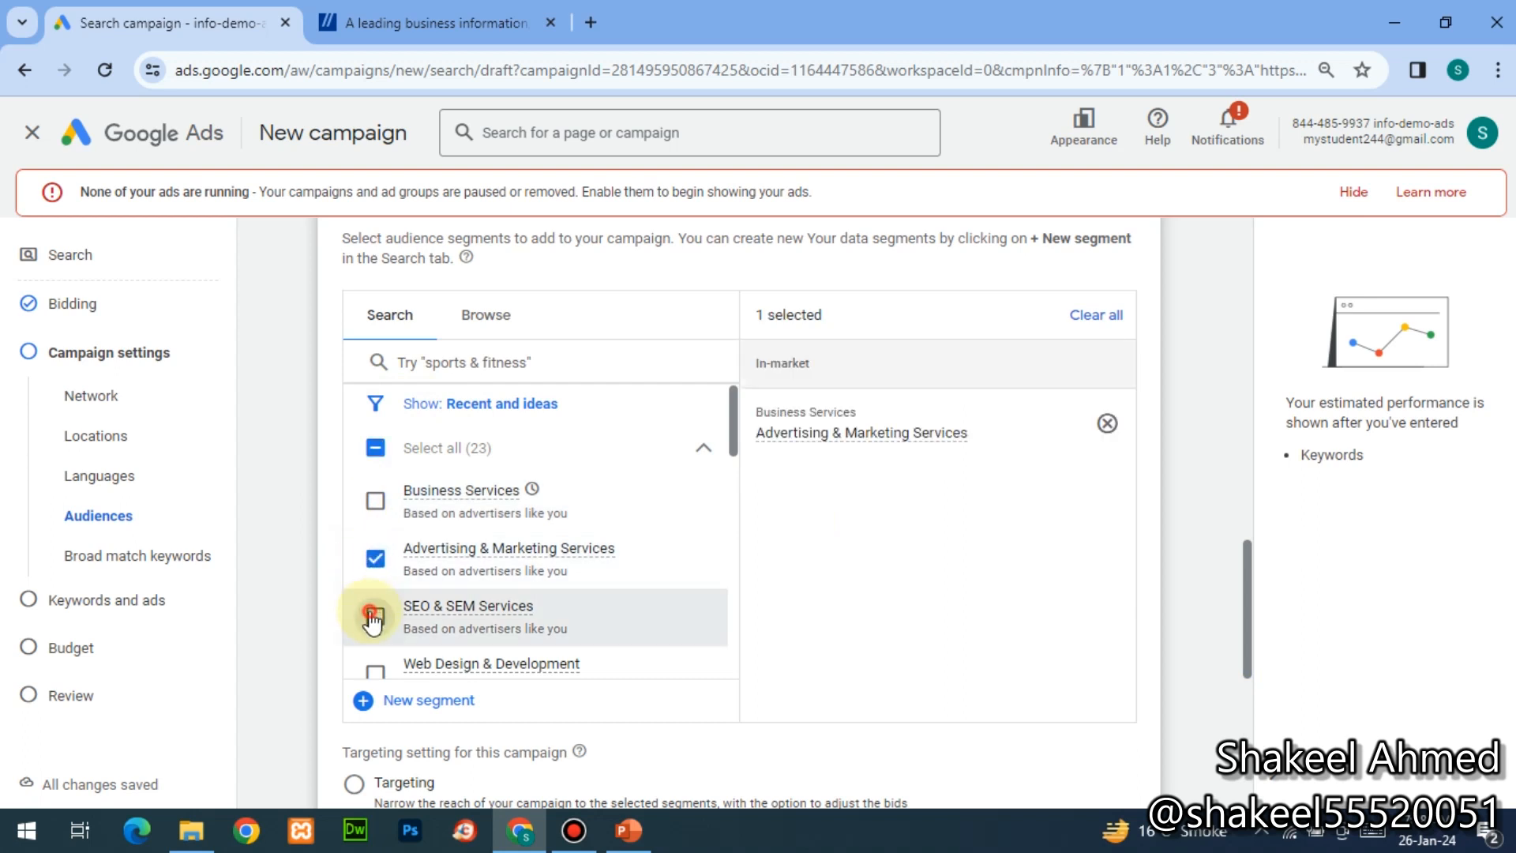
left_click(375, 671)
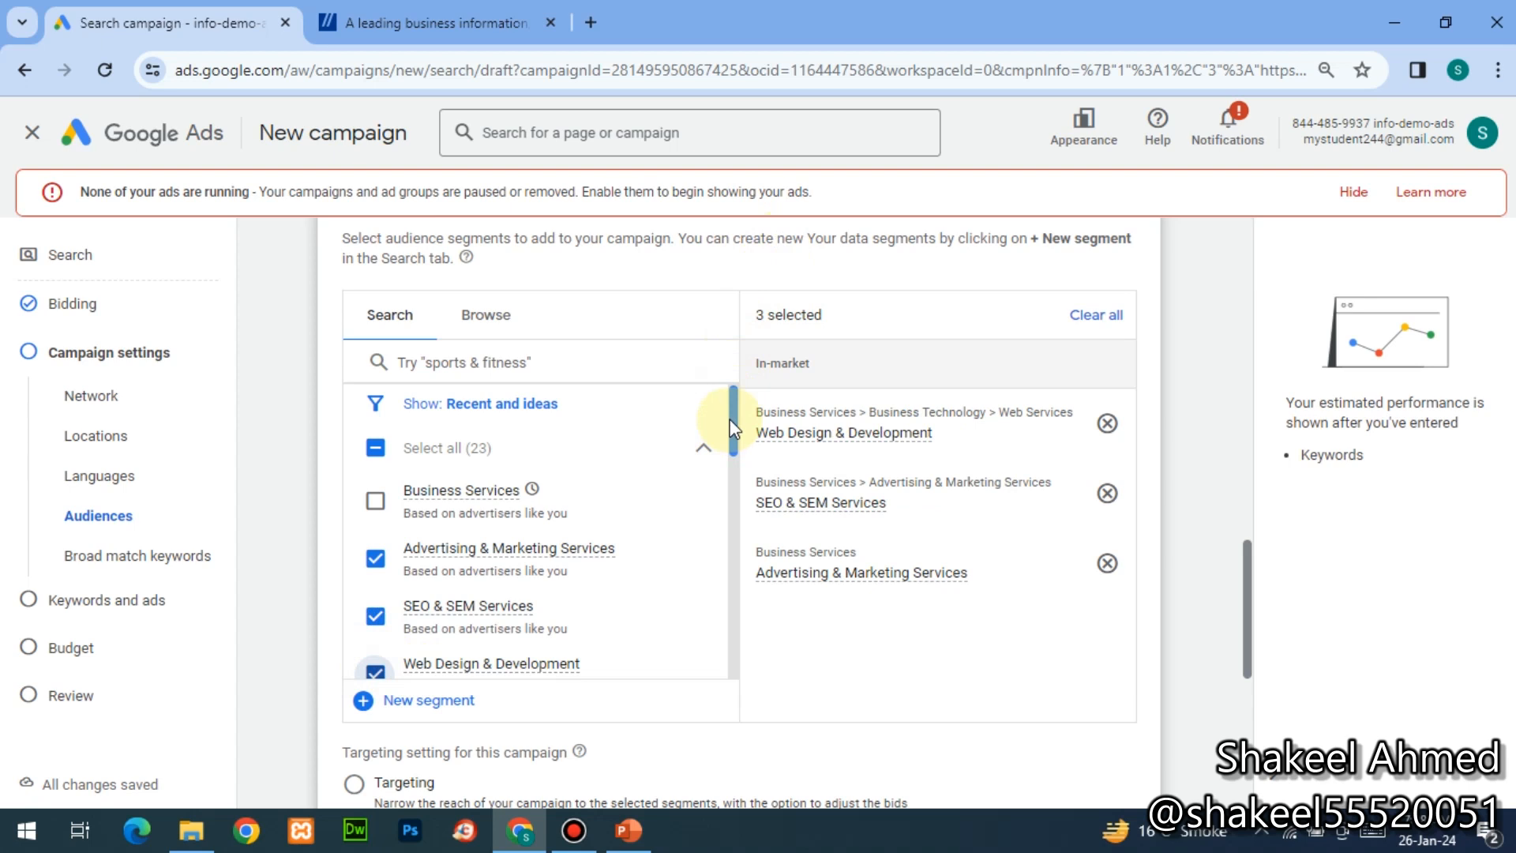
left_click_drag(729, 419, 728, 461)
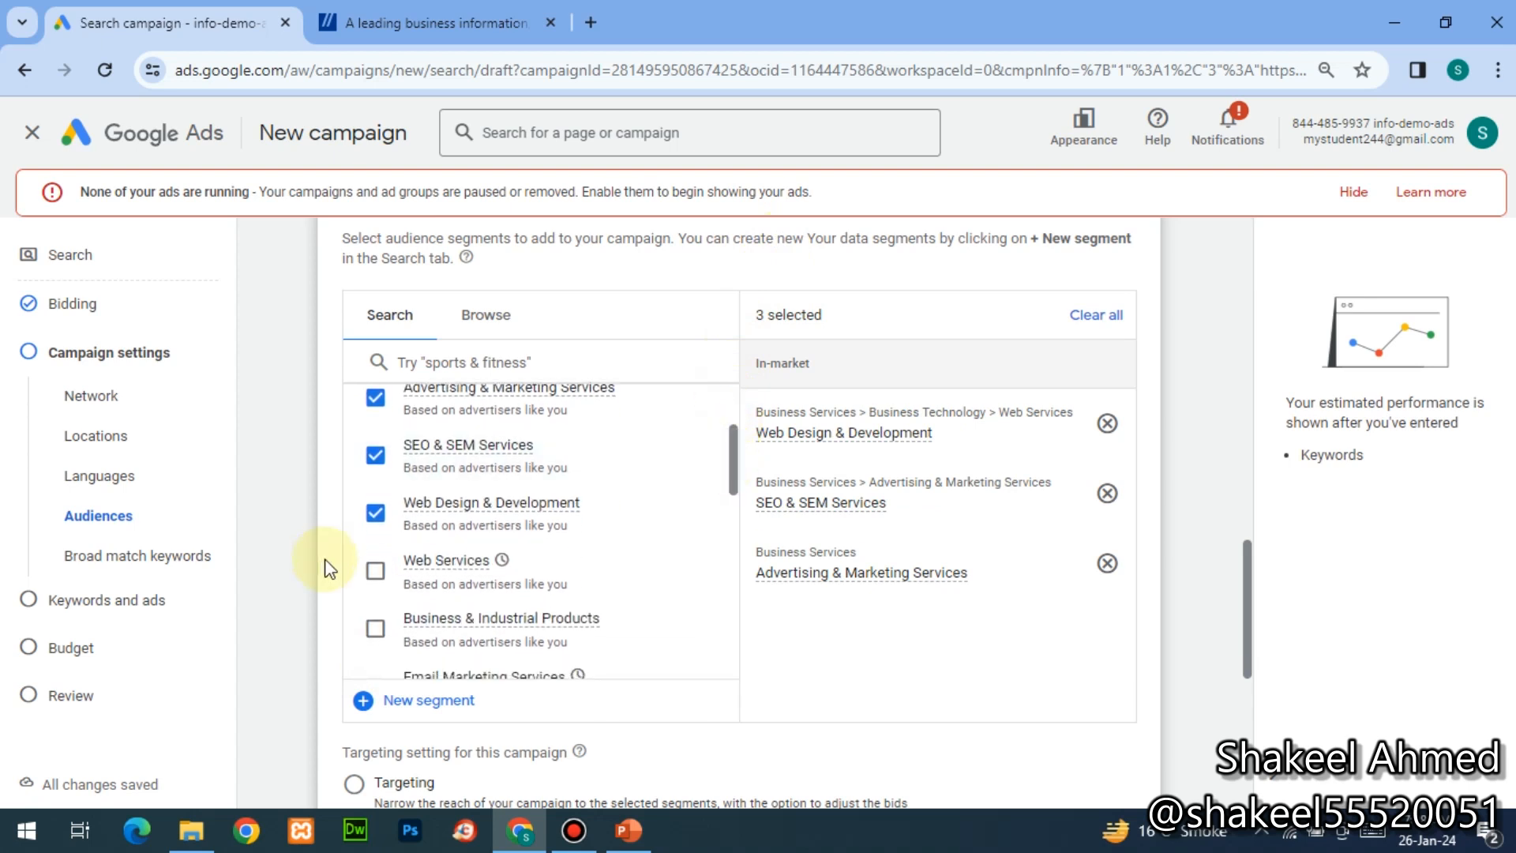
left_click(374, 572)
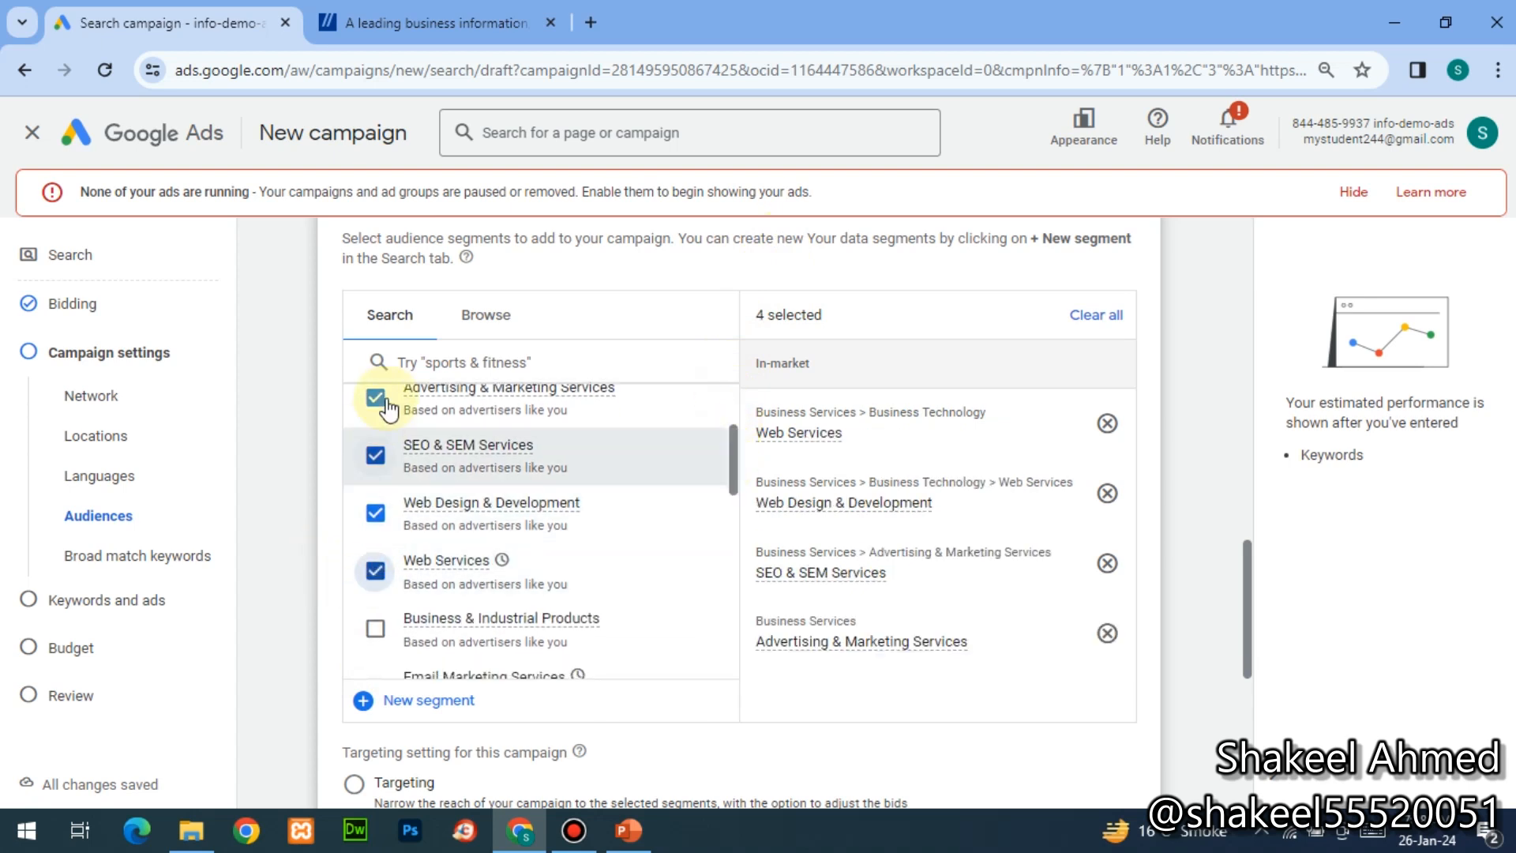
- Search the audience segments for "digital marketing" and add Email Marketing Services and Sales & Marketing Jobs
left_click(457, 356)
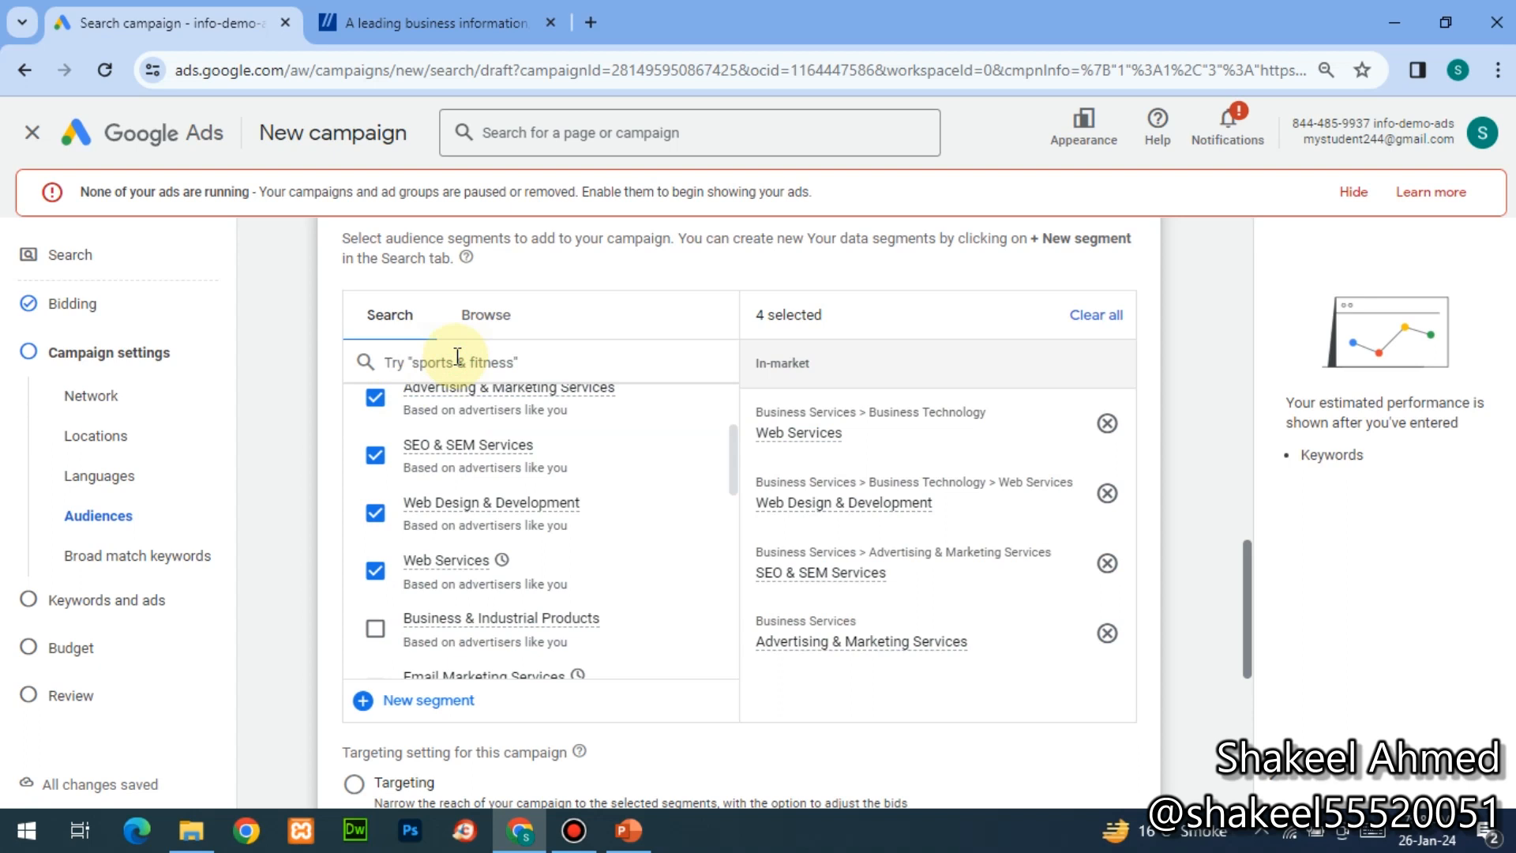
type("digital")
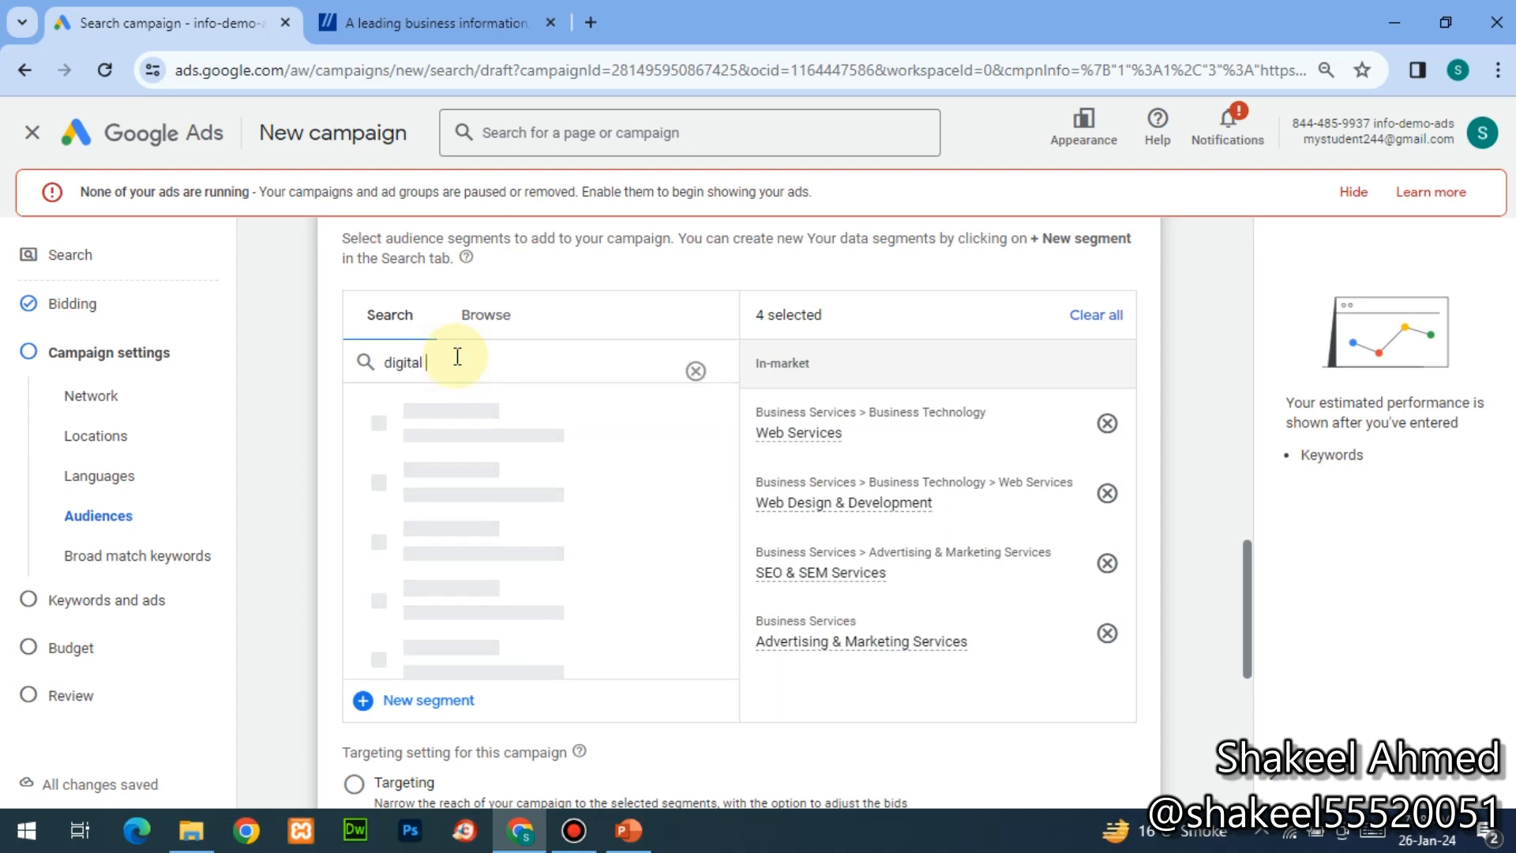
type(" marketu")
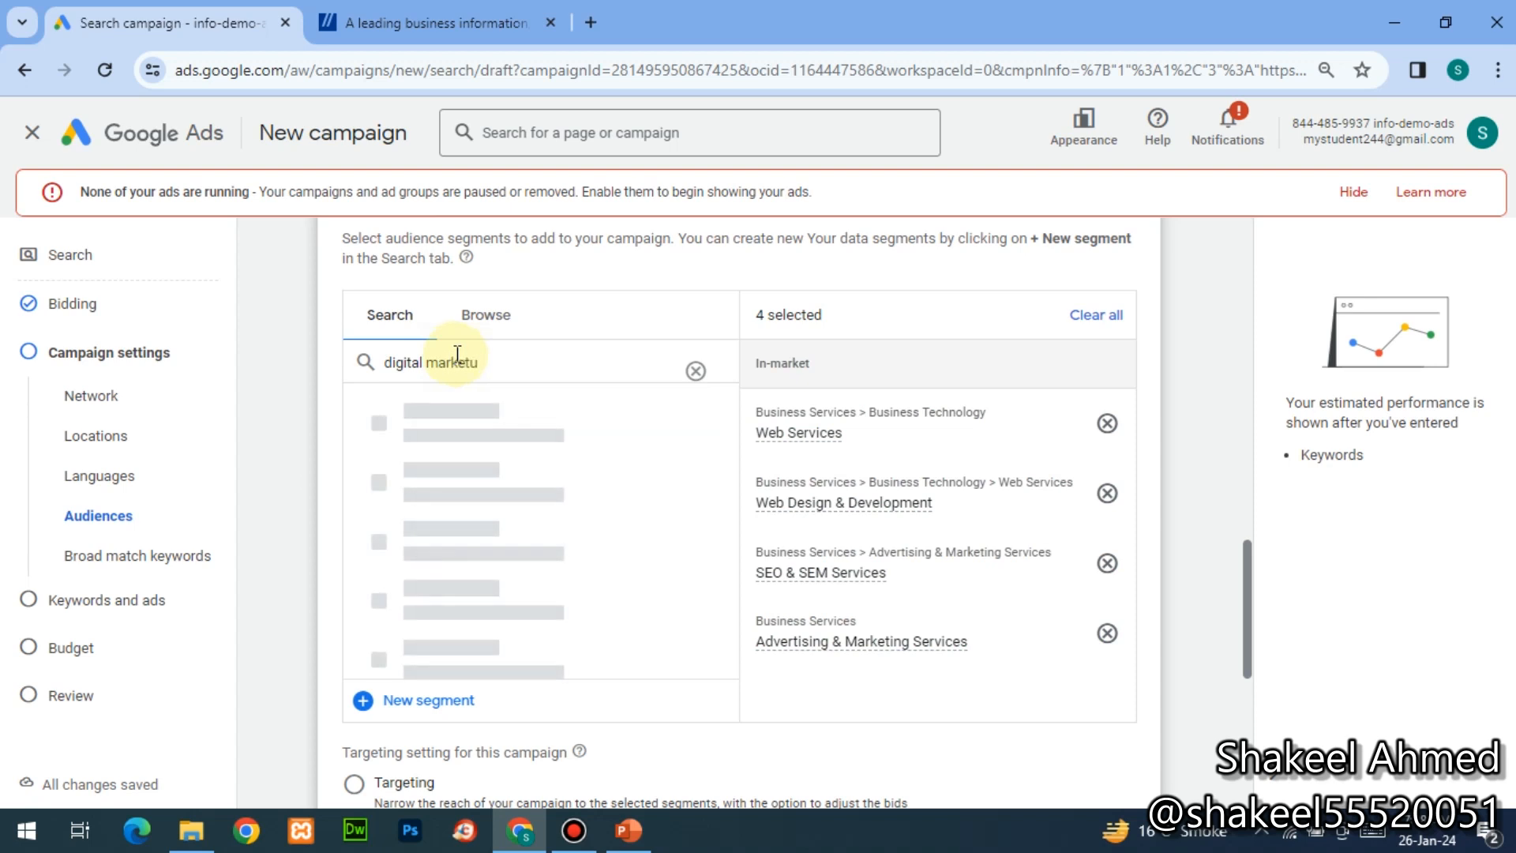
key("BackSpace")
type("ing")
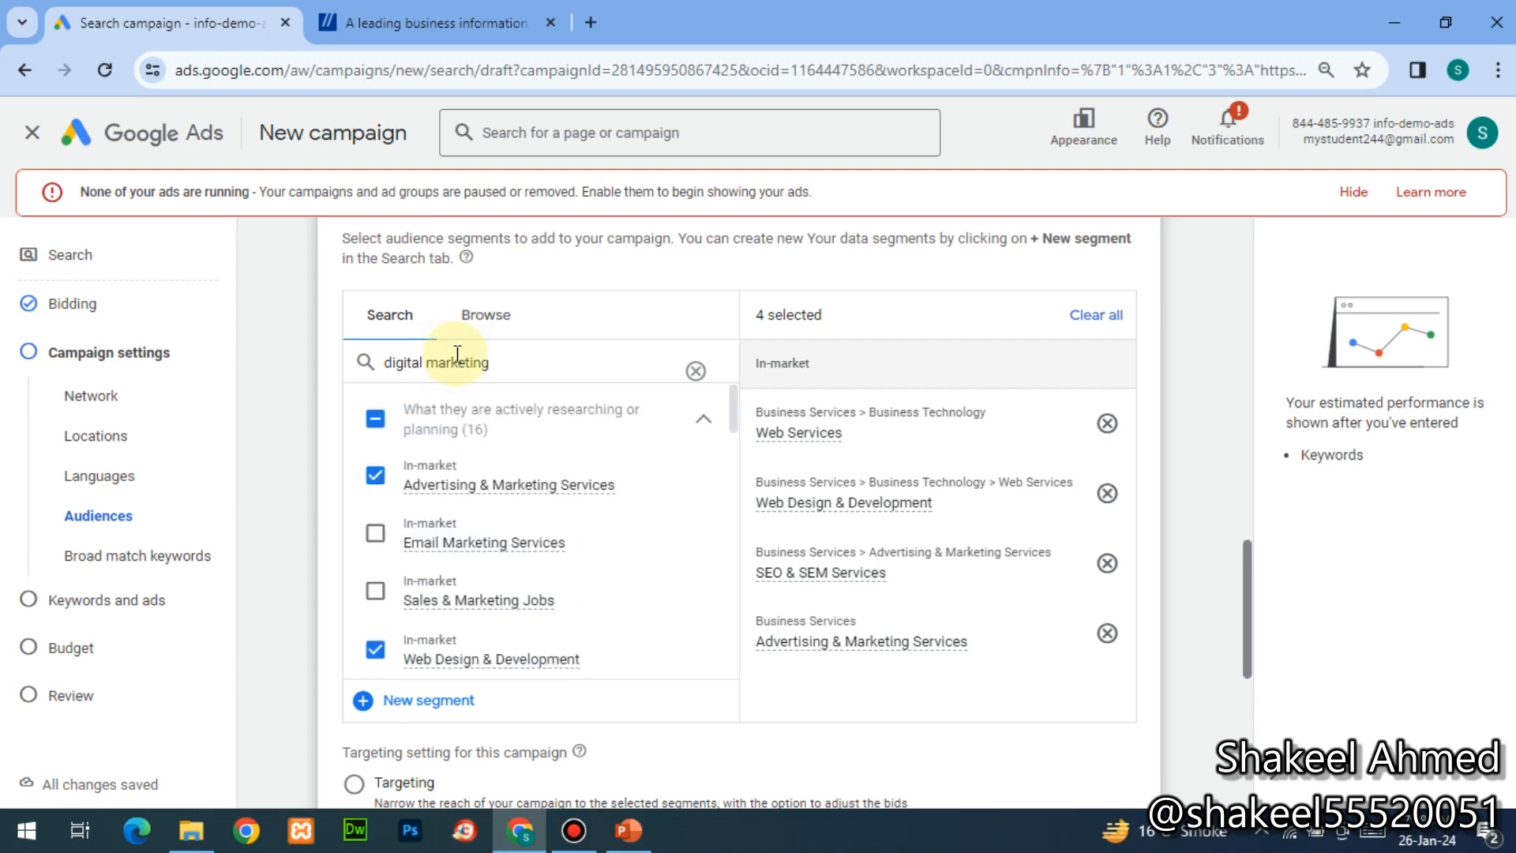
left_click(375, 533)
left_click(374, 596)
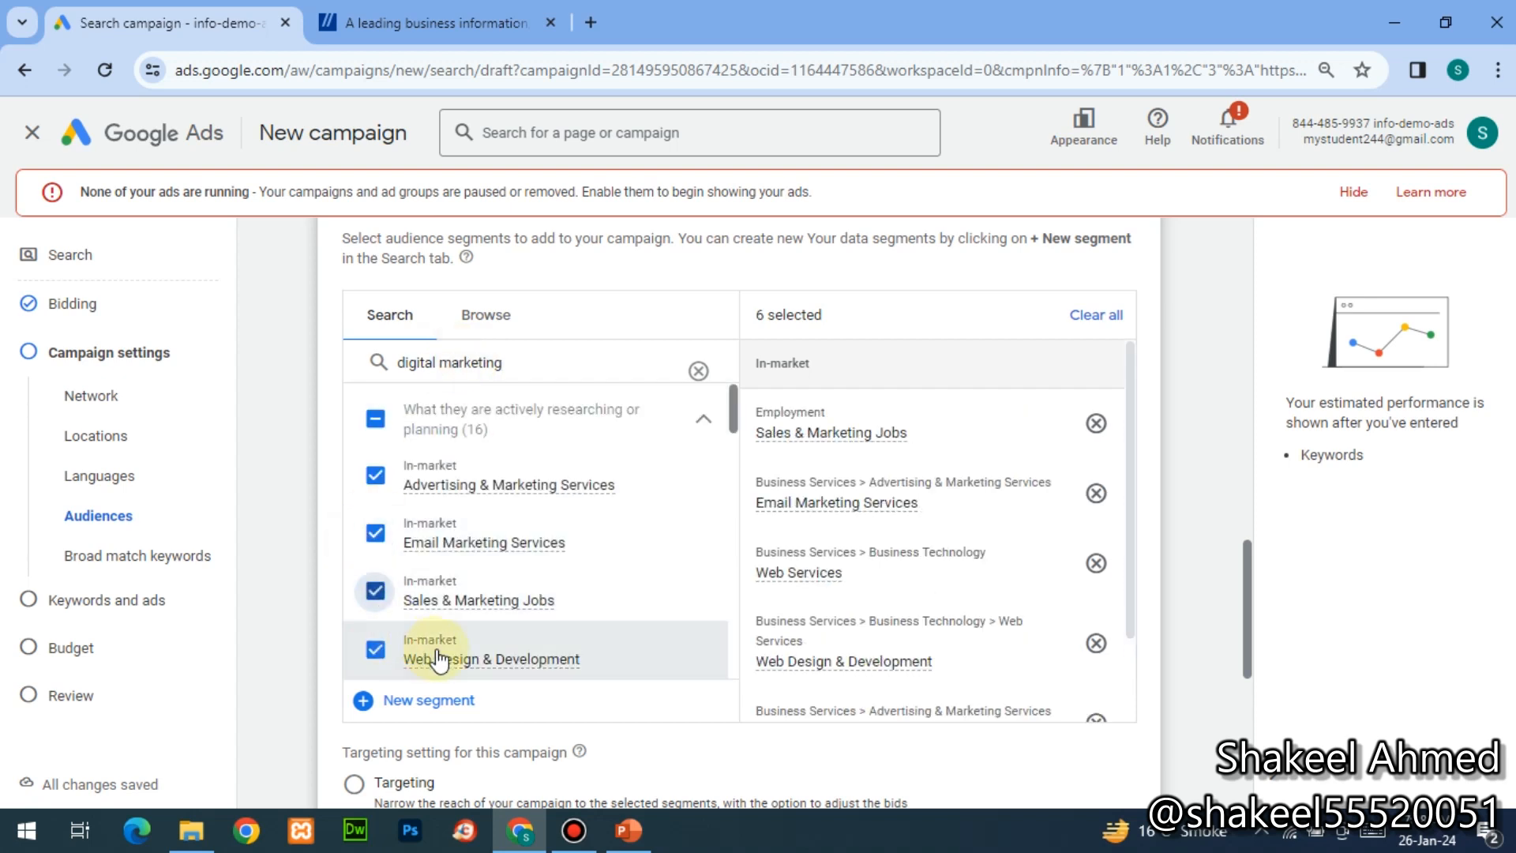
scroll(490, 630, "down", 2)
scroll(488, 632, "down", 1)
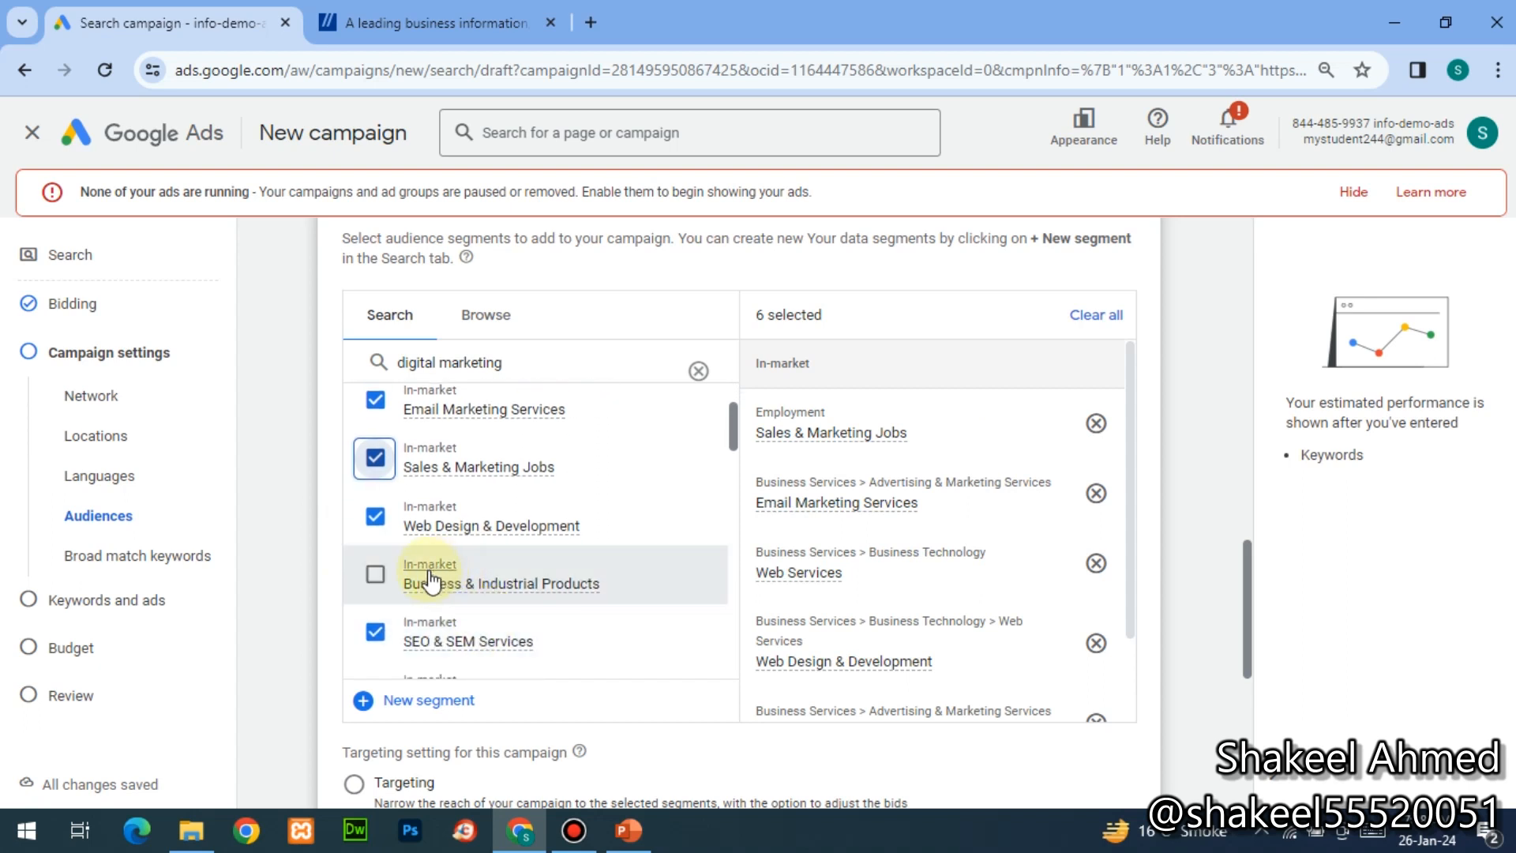
scroll(432, 603, "down", 2)
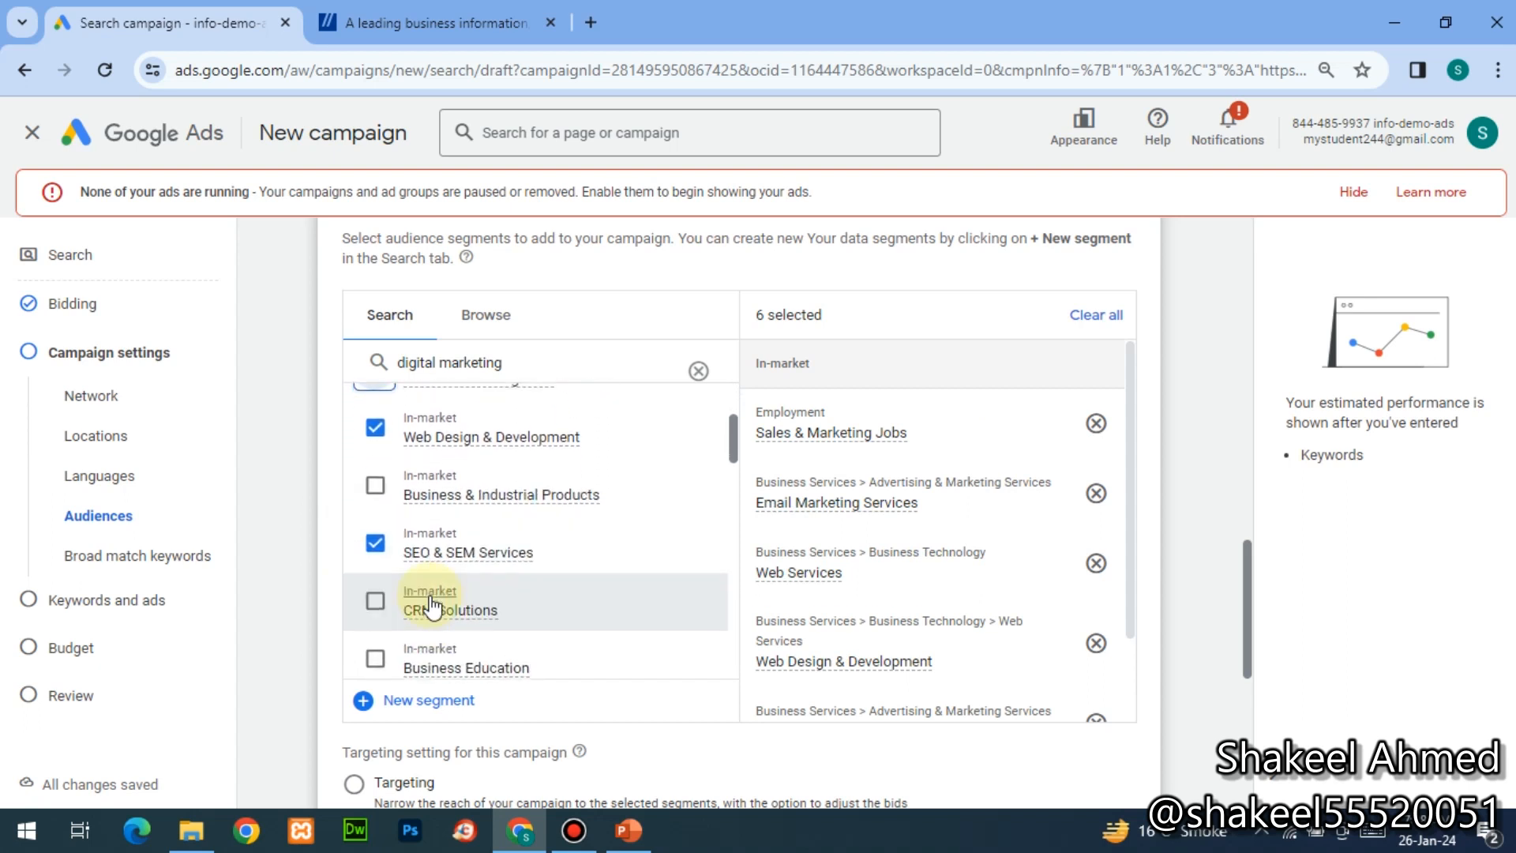
- Browse the detailed demographics audience segments and examine the Parental Status and Marital Status categories
left_click(494, 340)
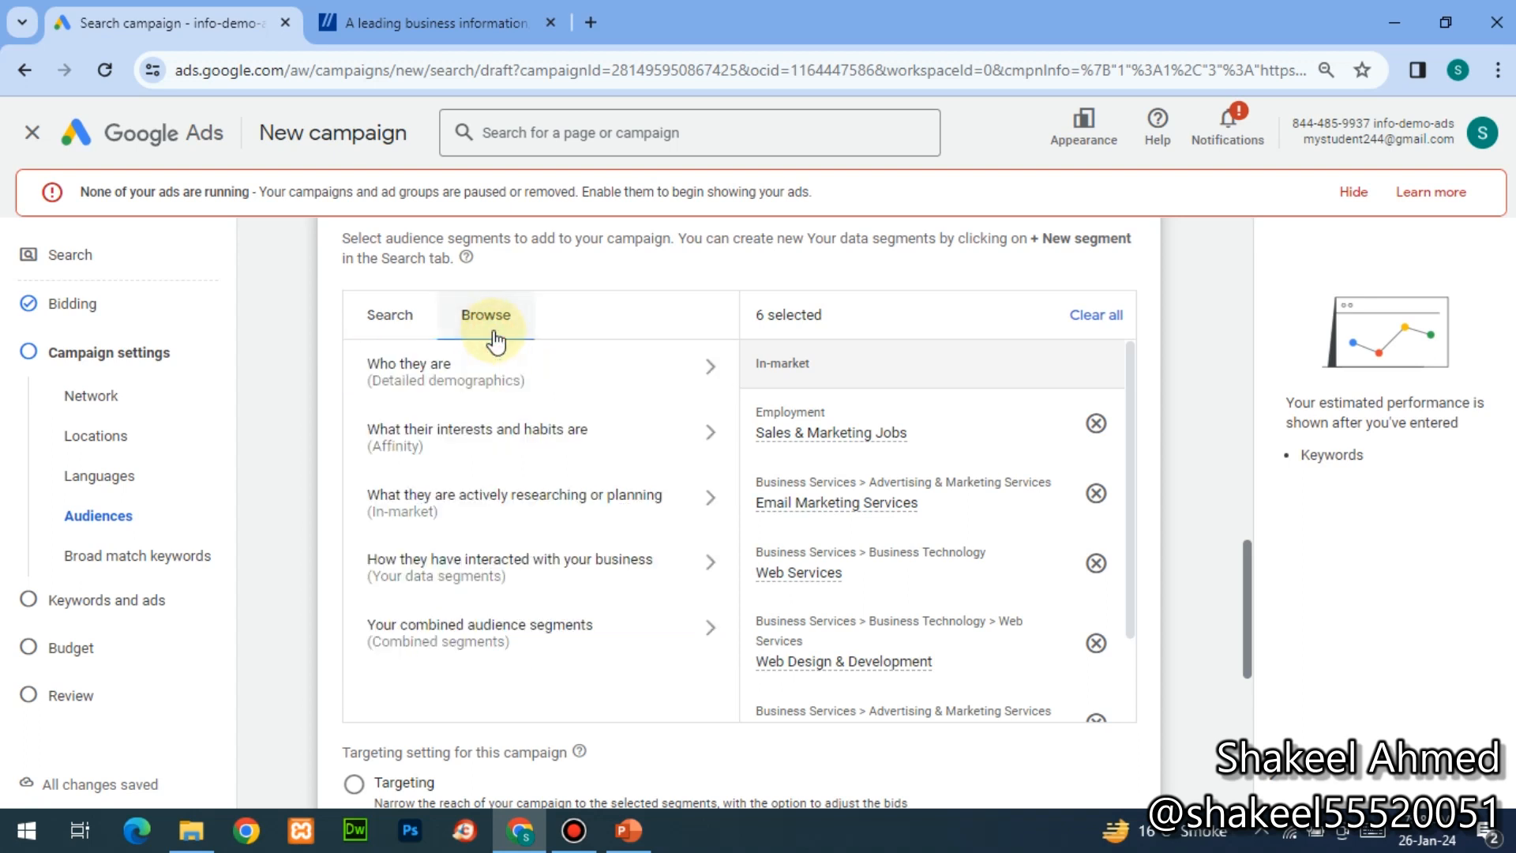
left_click(435, 392)
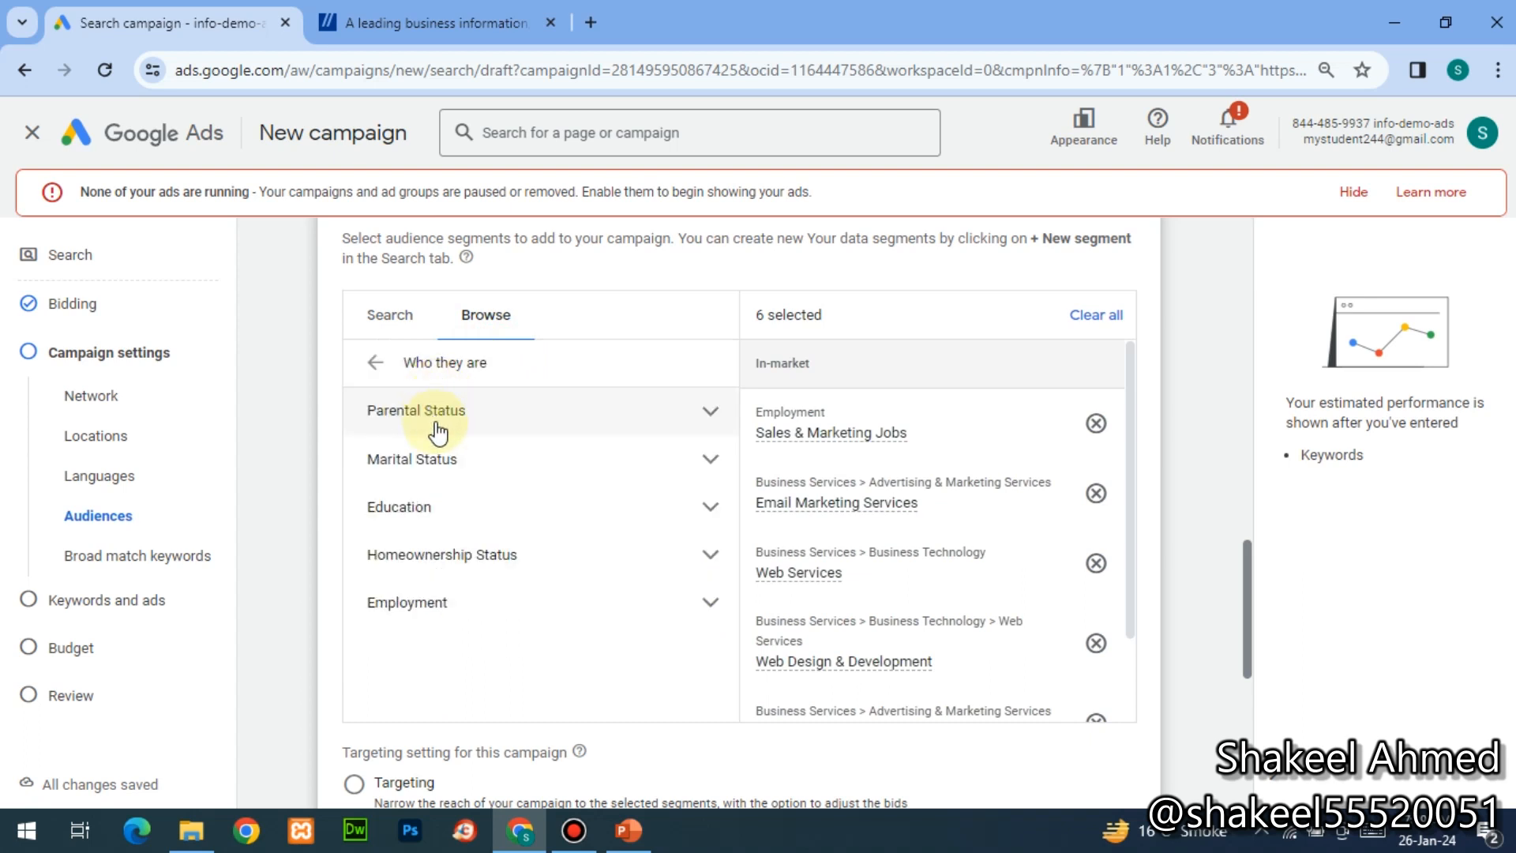
left_click(437, 430)
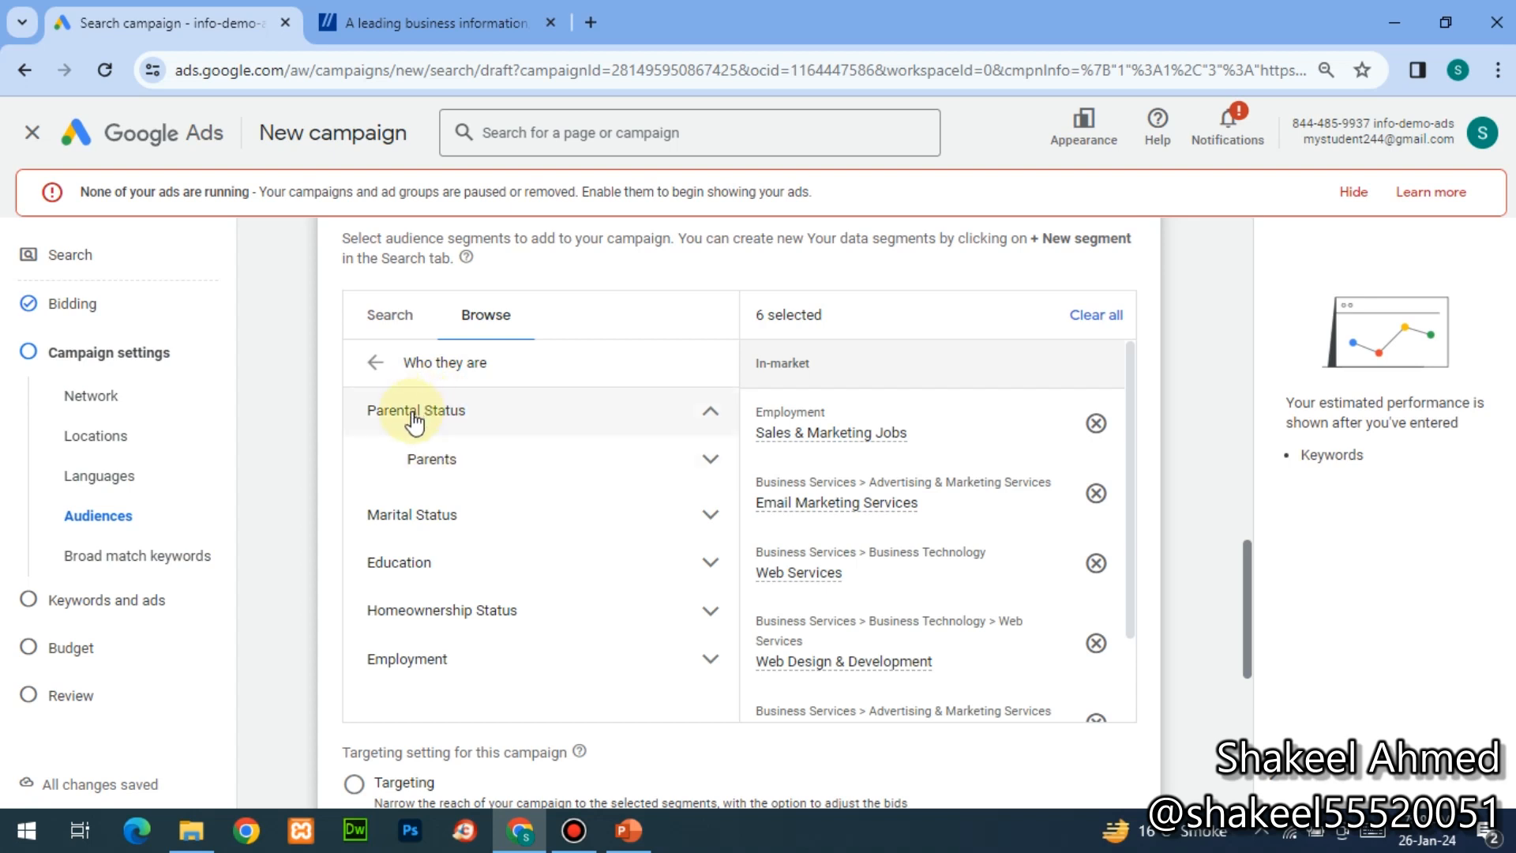
left_click(411, 527)
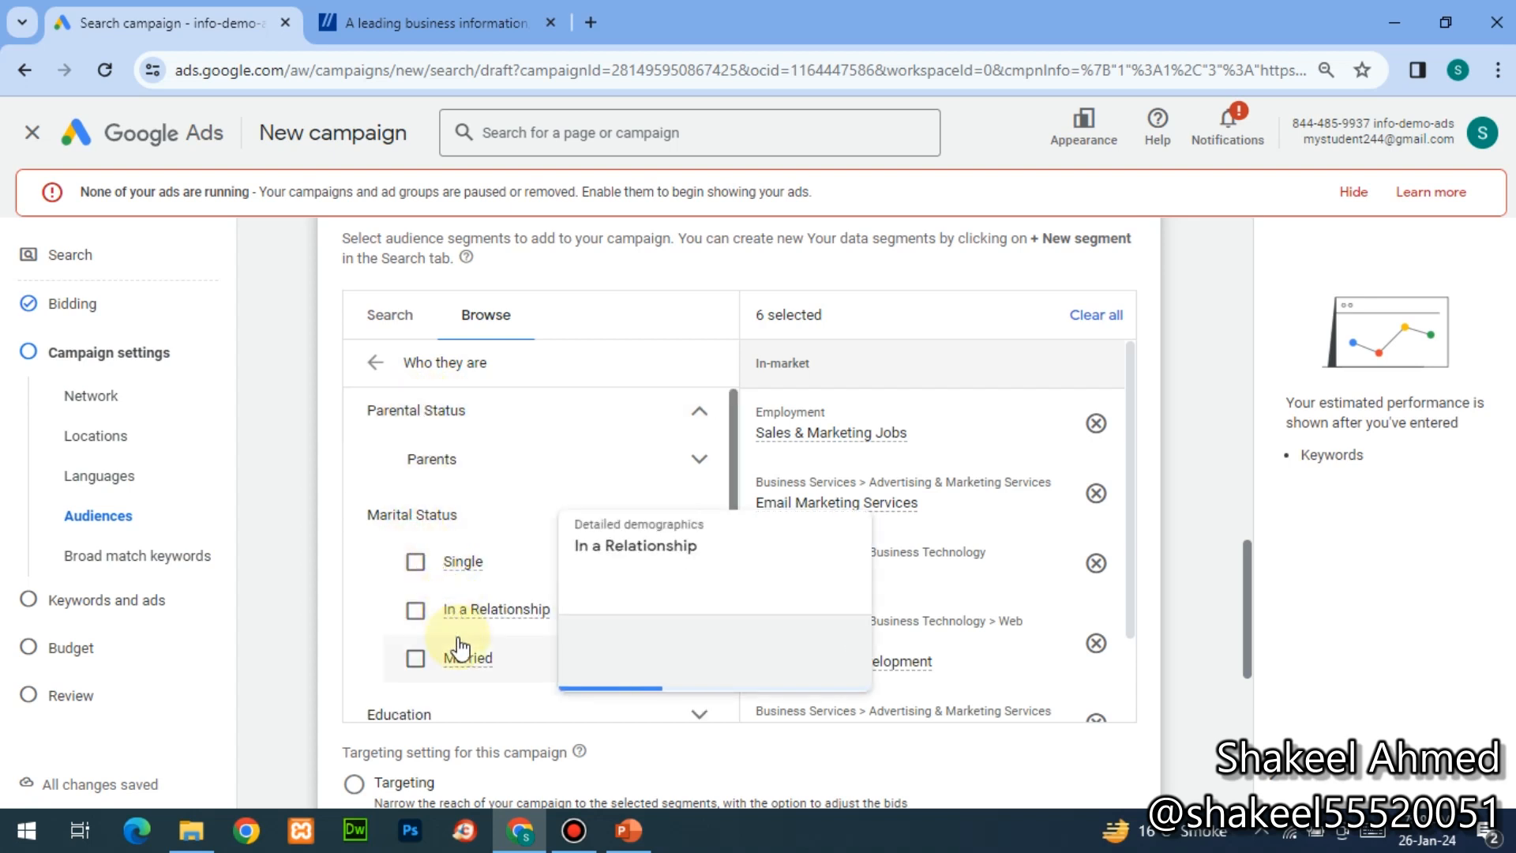
left_click(405, 527)
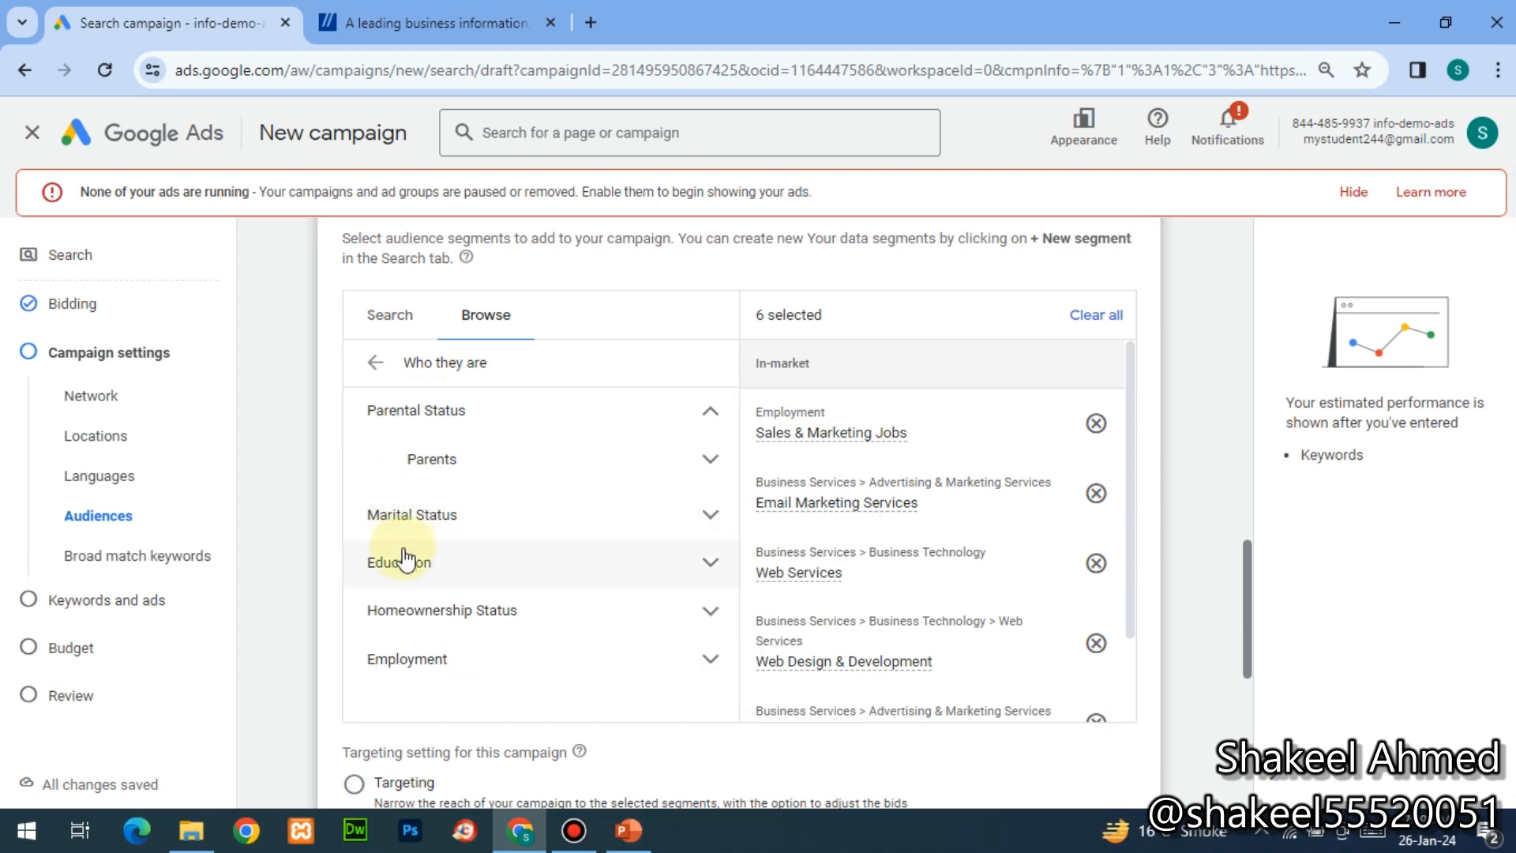
- Examine the Education segments, including the options under Highest Level of Educational Attainment
left_click(404, 559)
scroll(407, 561, "down", 1)
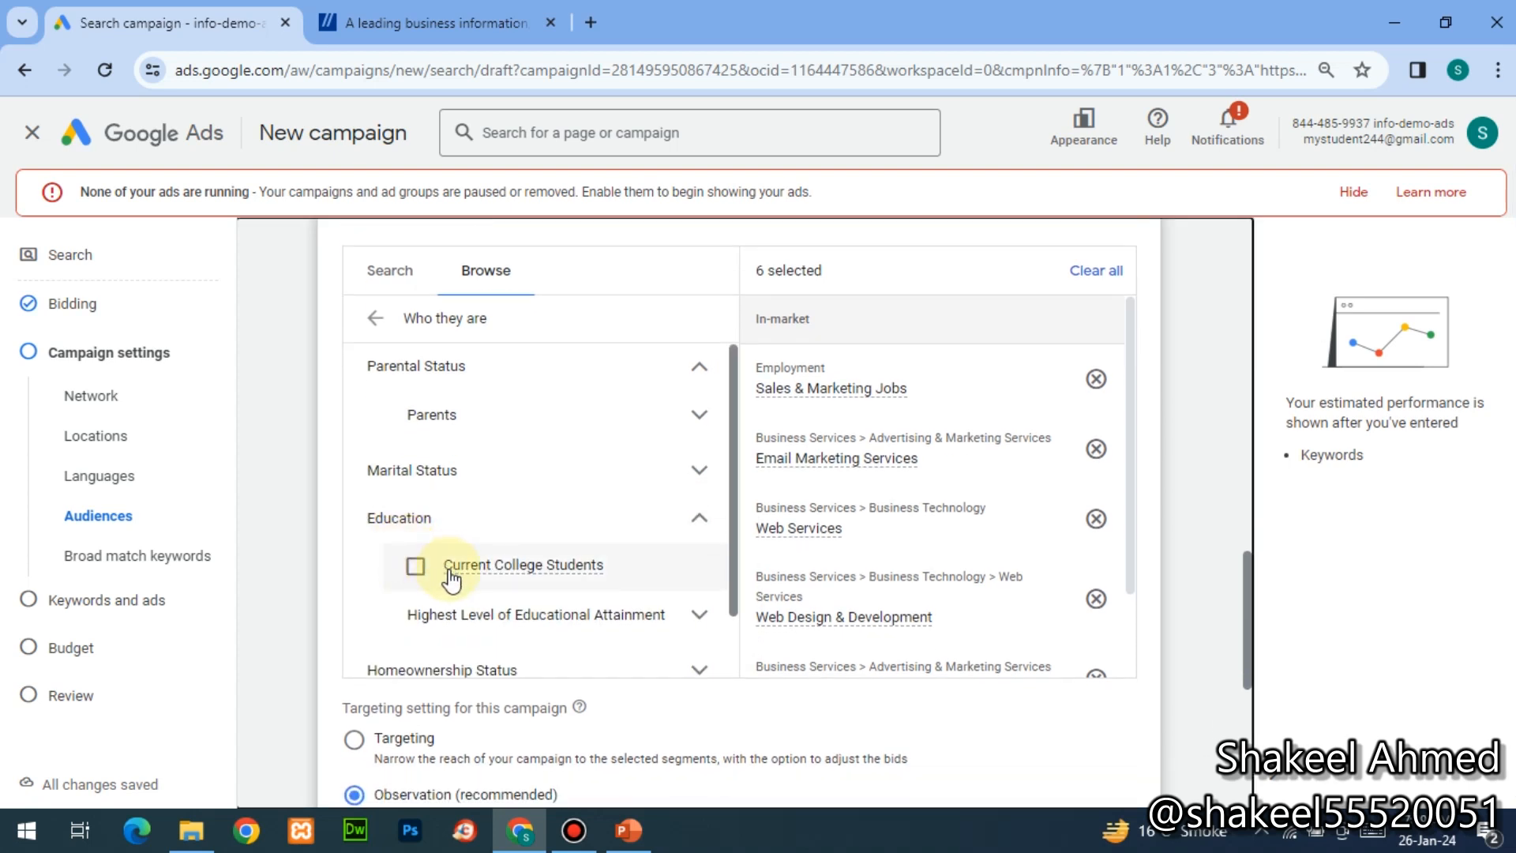
left_click(481, 582)
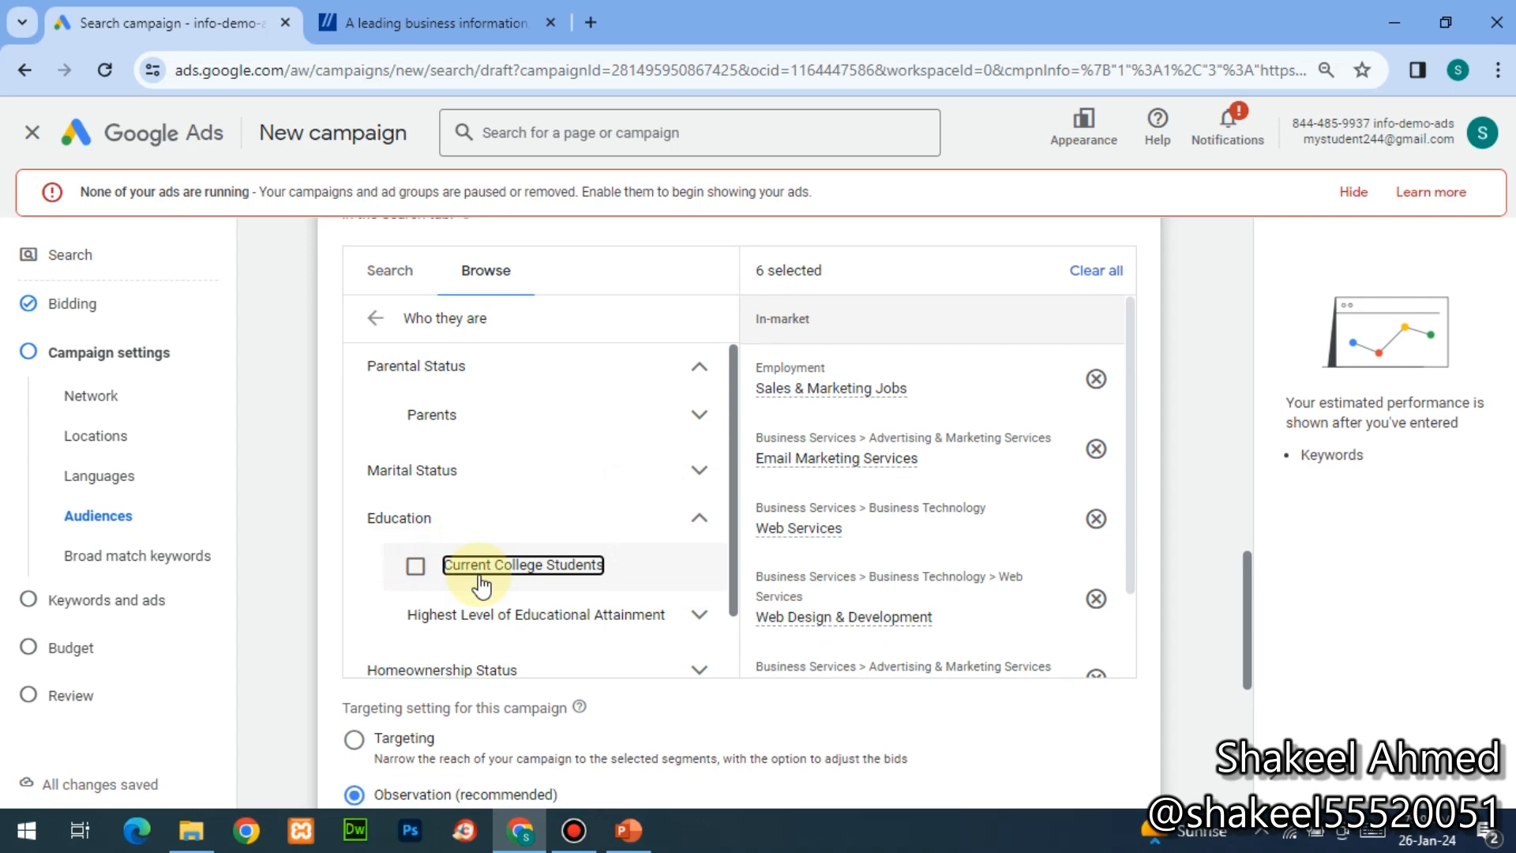
key("Down")
key("Down")
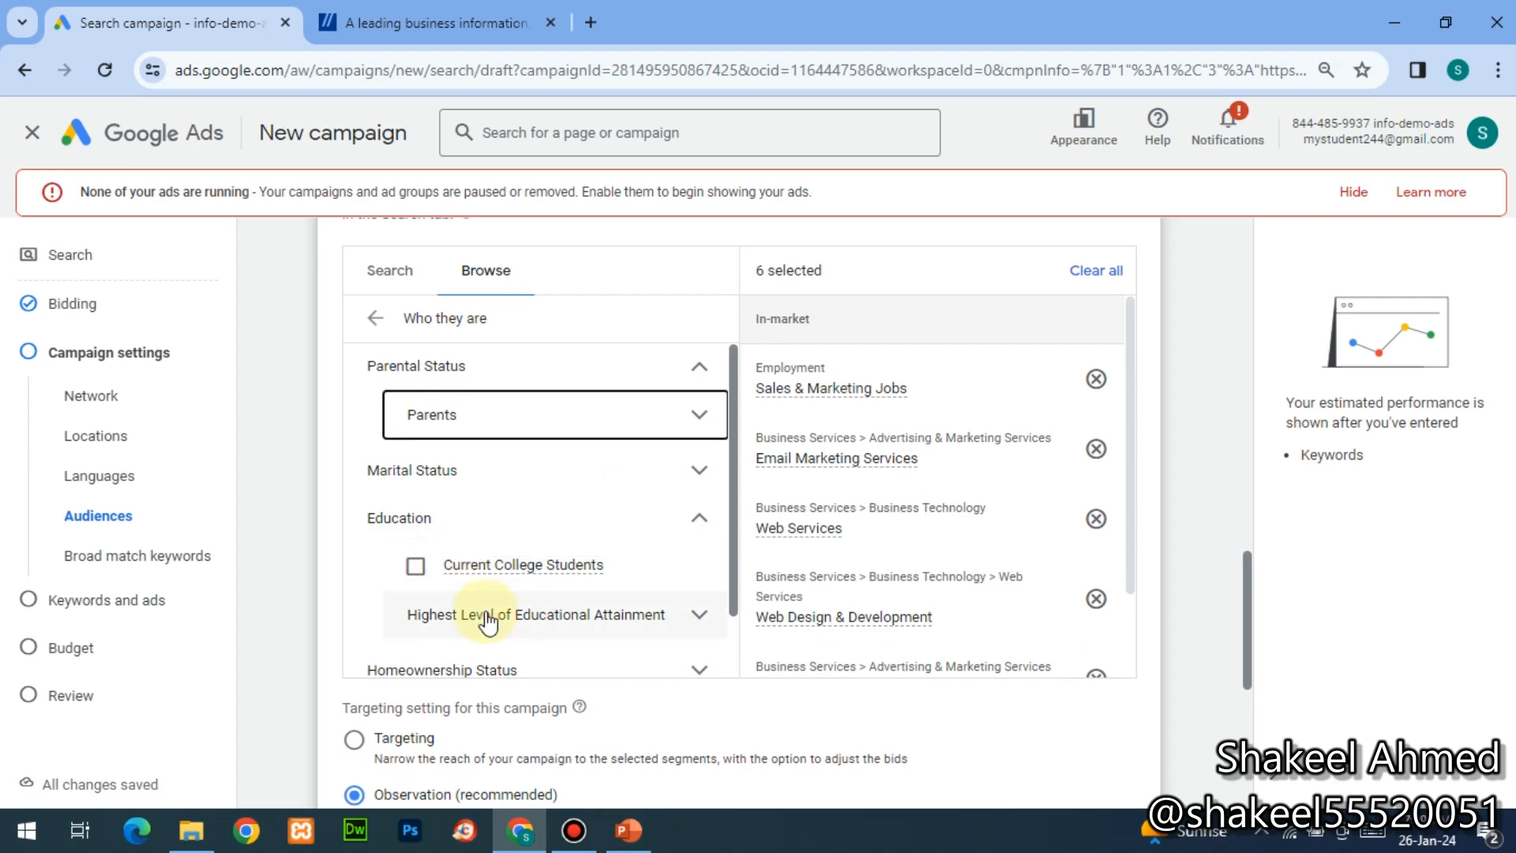
key("Down")
key("Down")
left_click(487, 622)
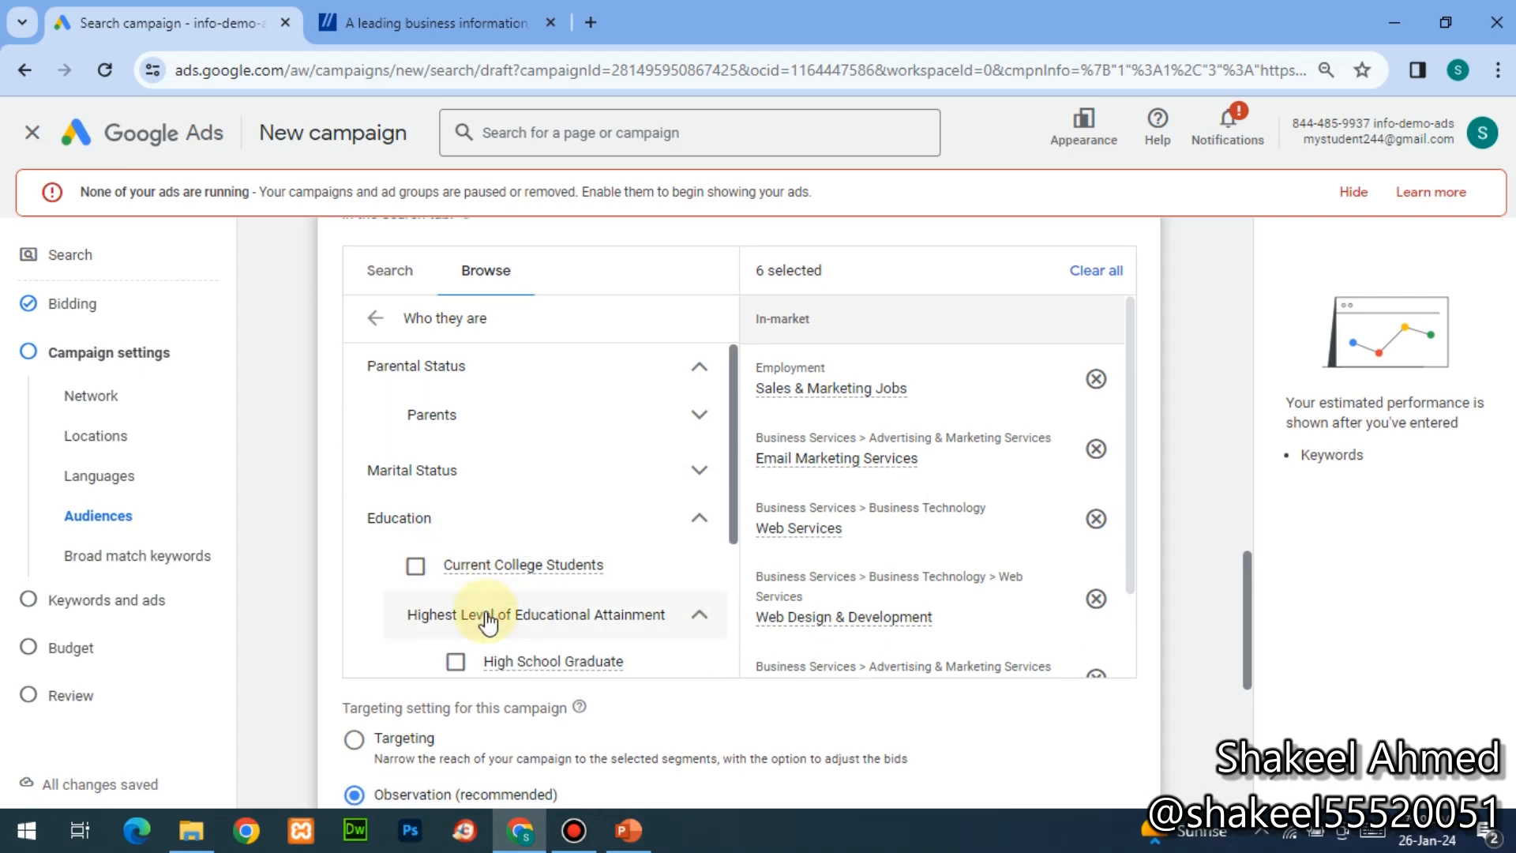
scroll(487, 619, "down", 6)
scroll(491, 592, "up", 6)
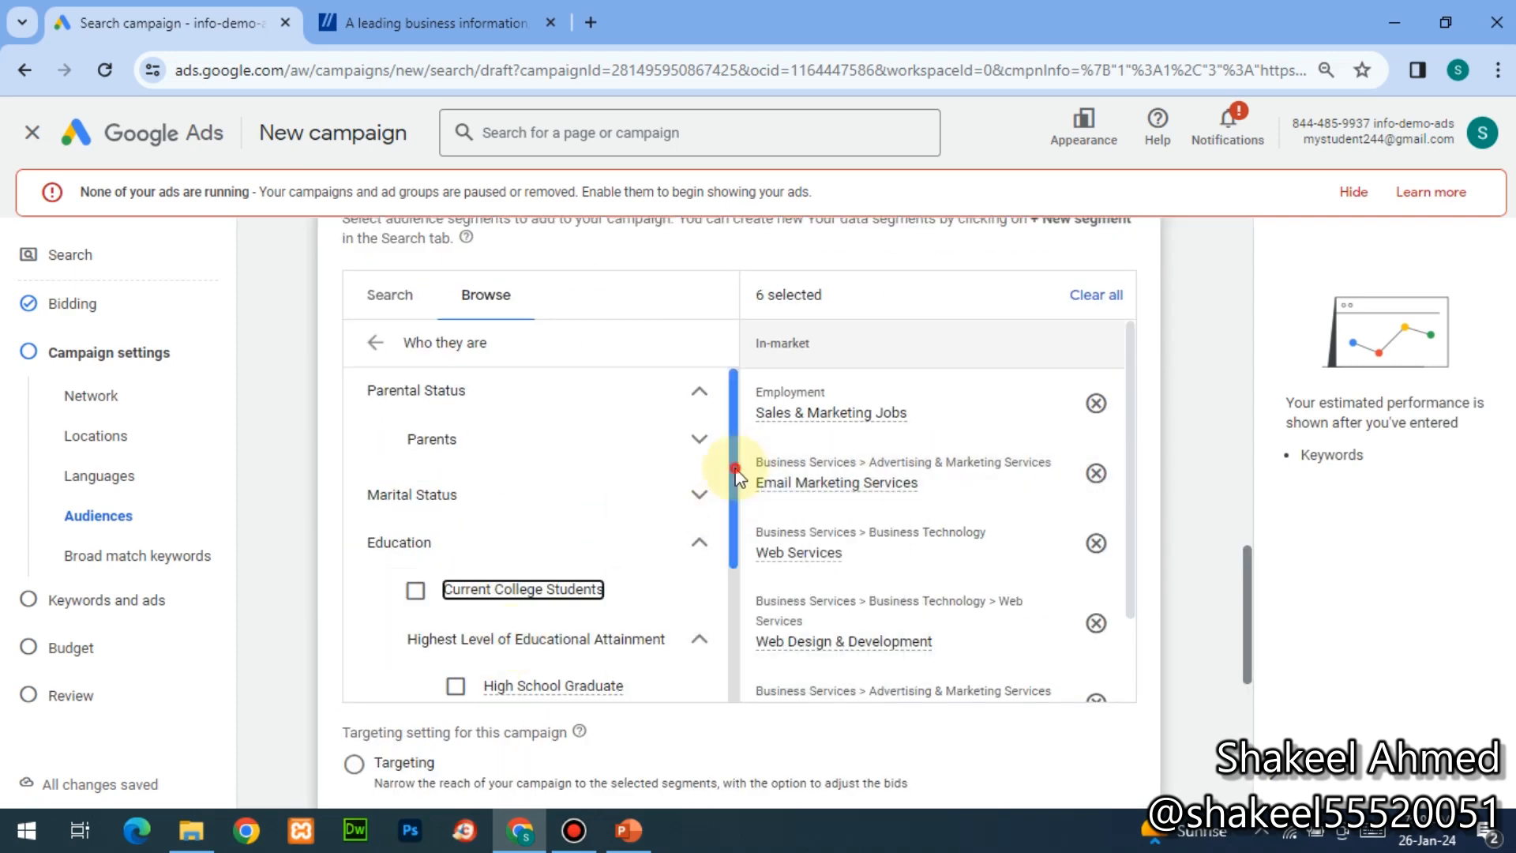
left_click_drag(735, 478, 735, 616)
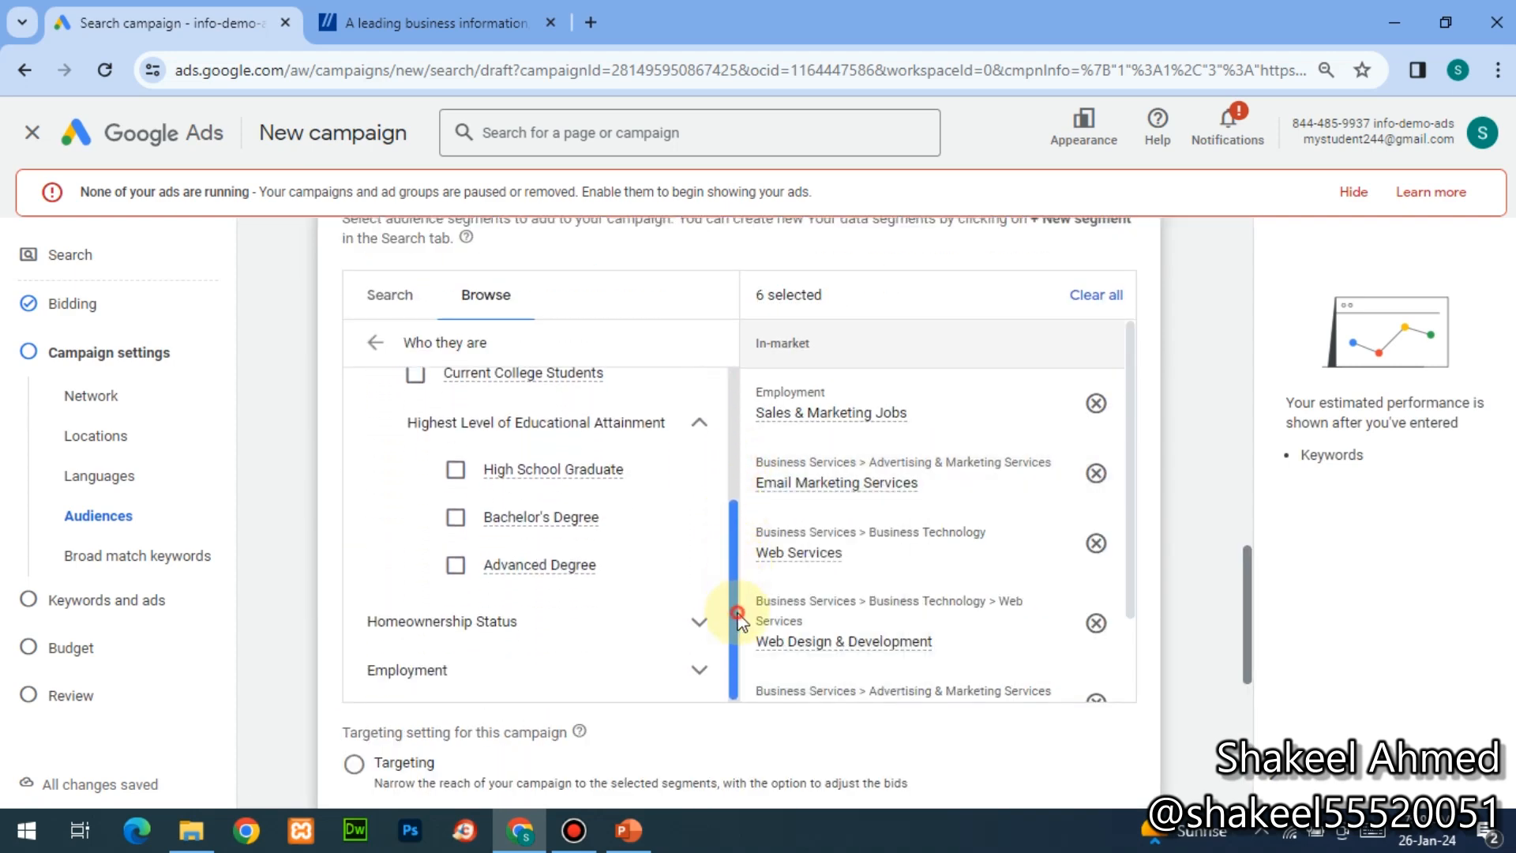
- Examine the Homeownership Status and Employment segments in the detailed demographics
left_click(446, 631)
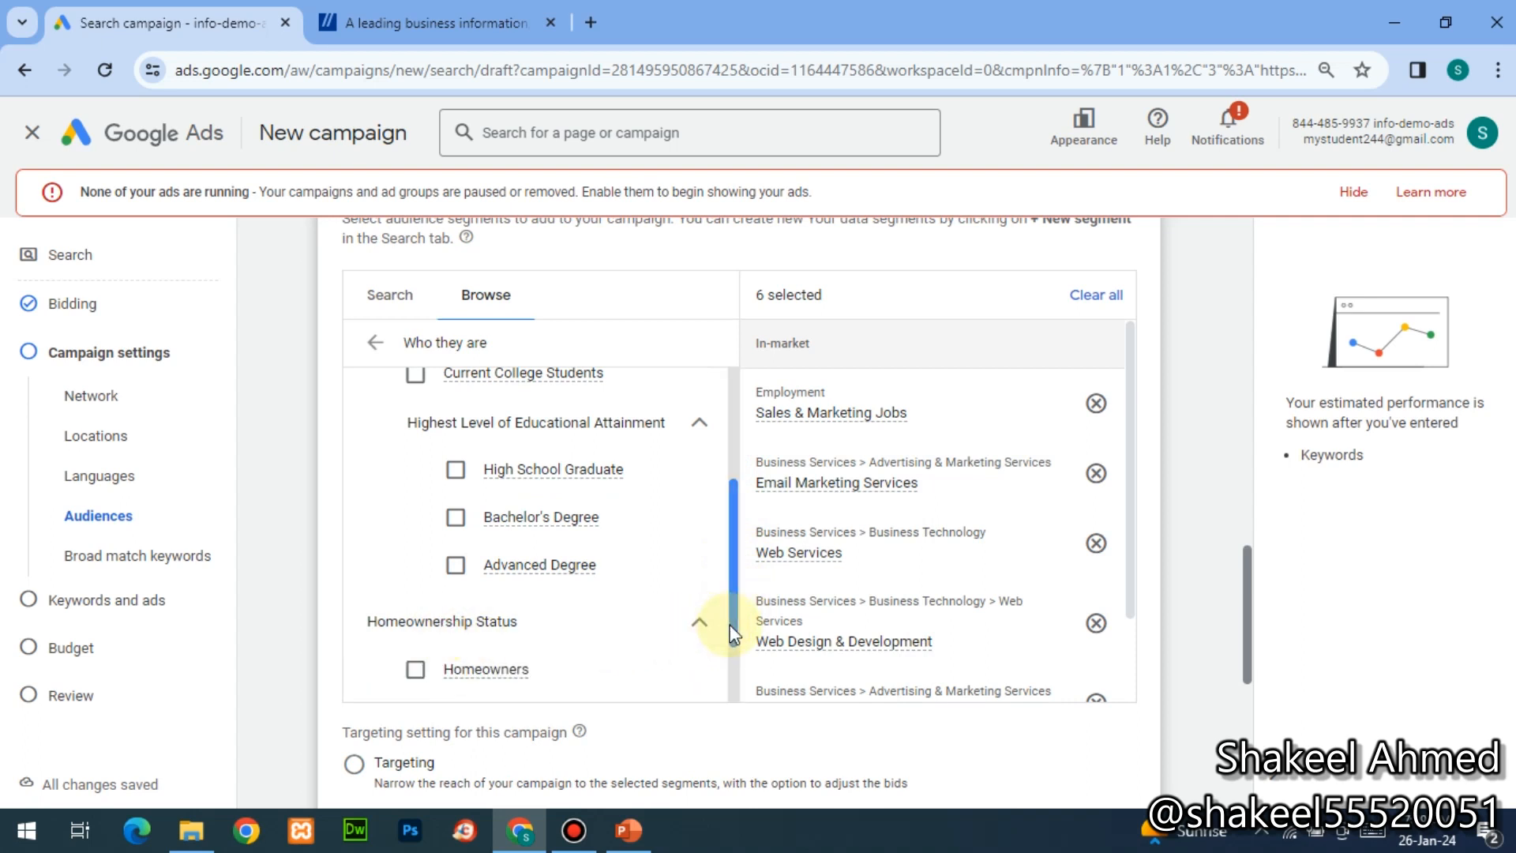
left_click_drag(733, 631, 732, 687)
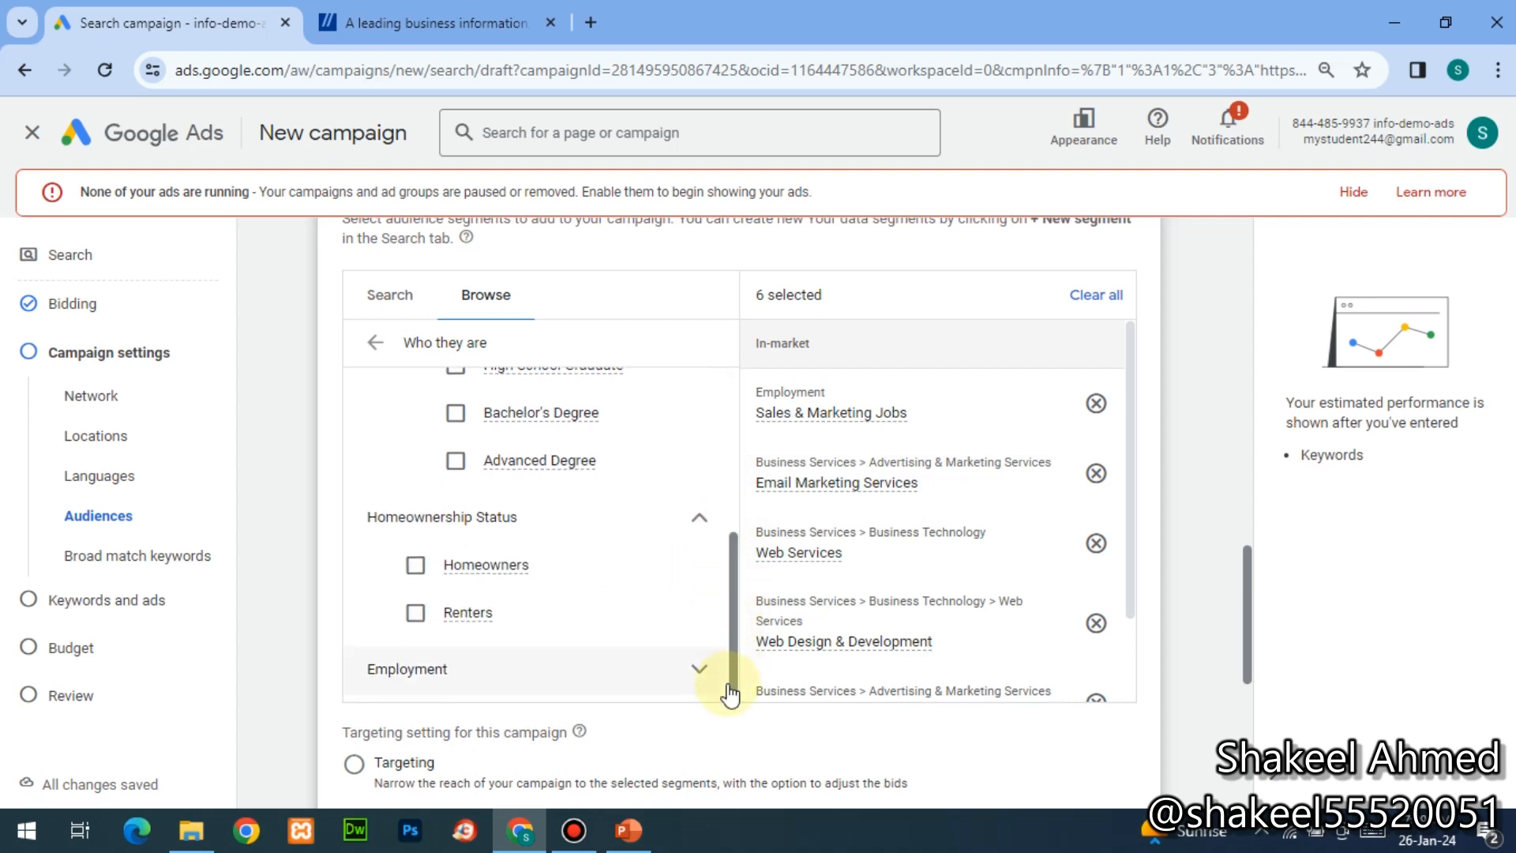
left_click(505, 673)
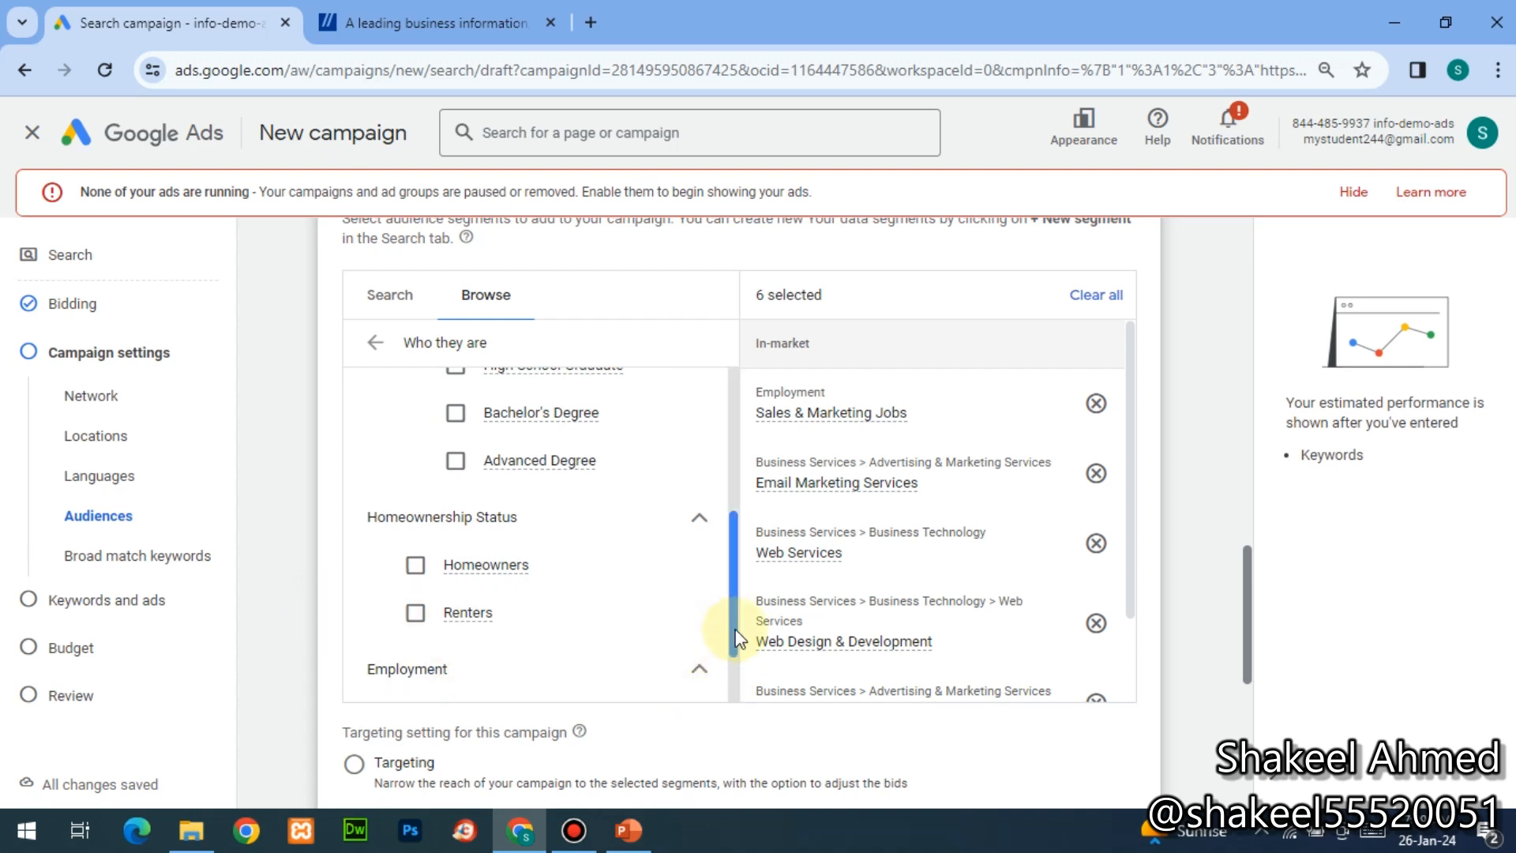
left_click_drag(734, 638, 724, 721)
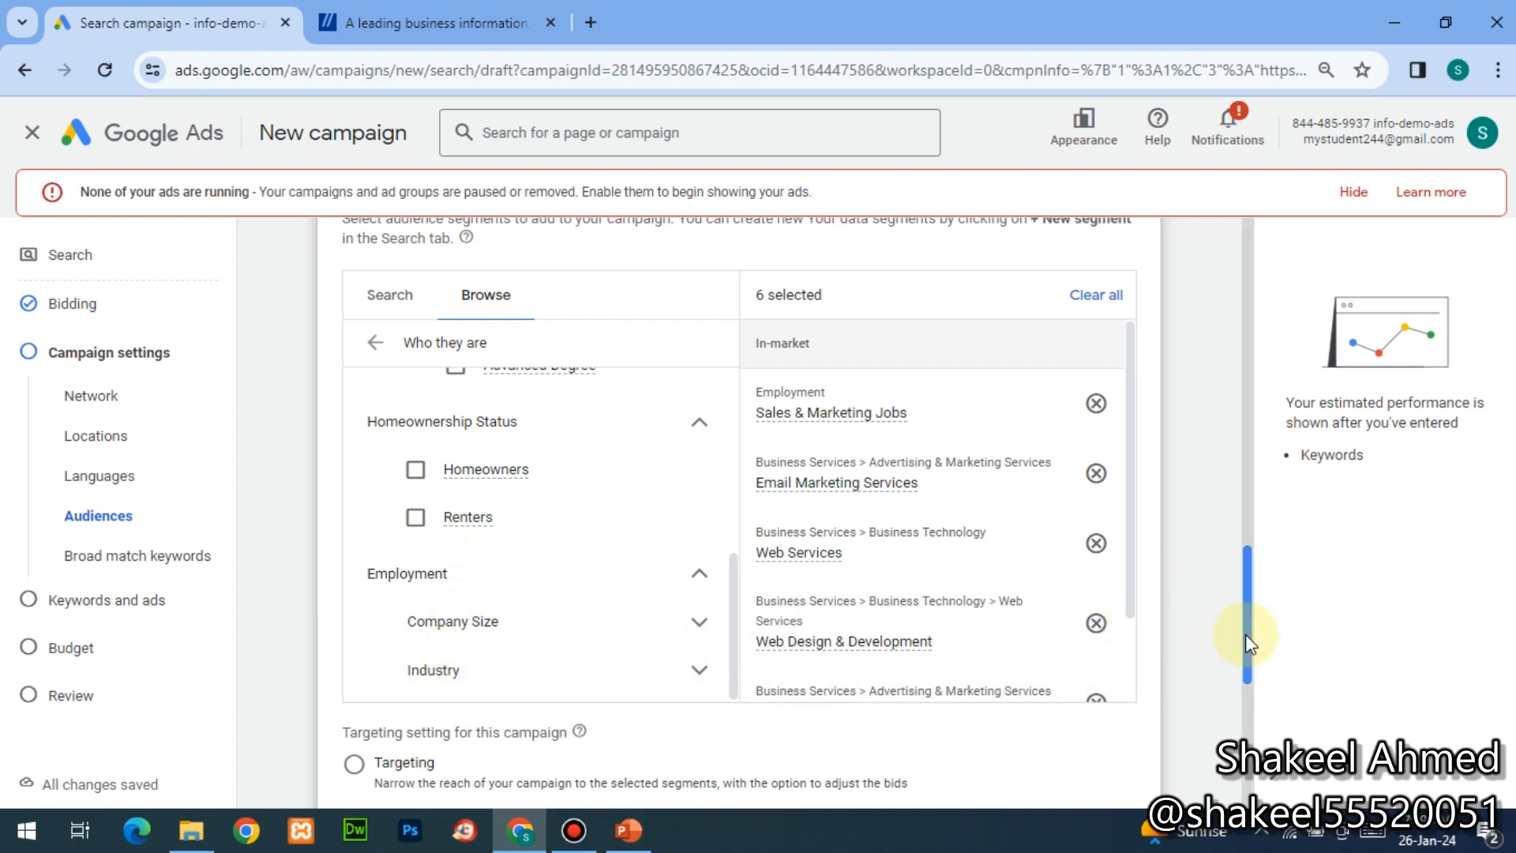
- Review the Targeting and Observation choices for the audience segments and the broad match keywords setting
left_click_drag(1244, 633, 1239, 714)
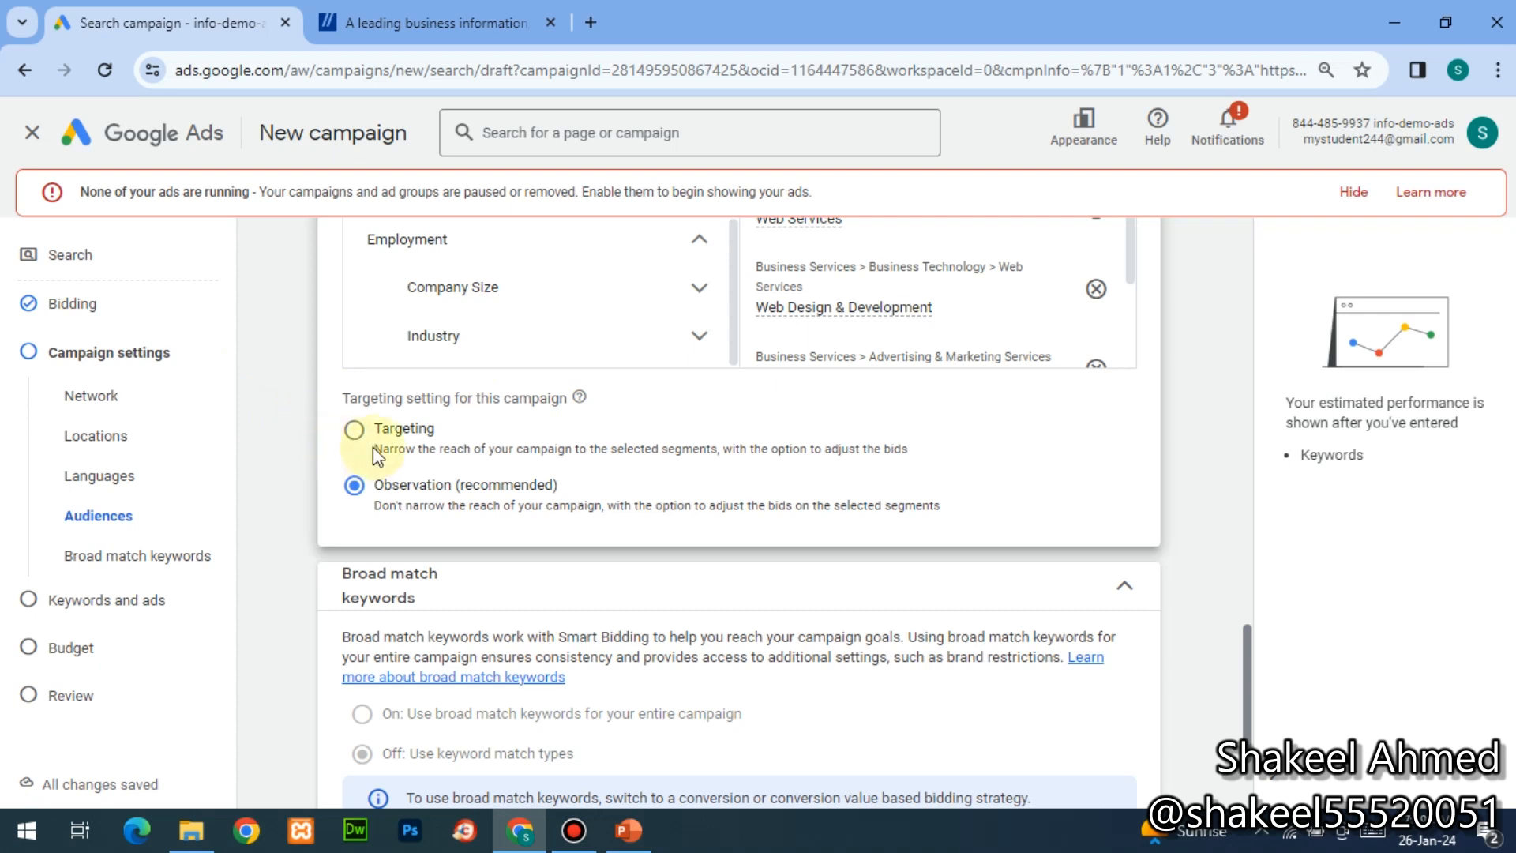
left_click_drag(374, 448, 851, 480)
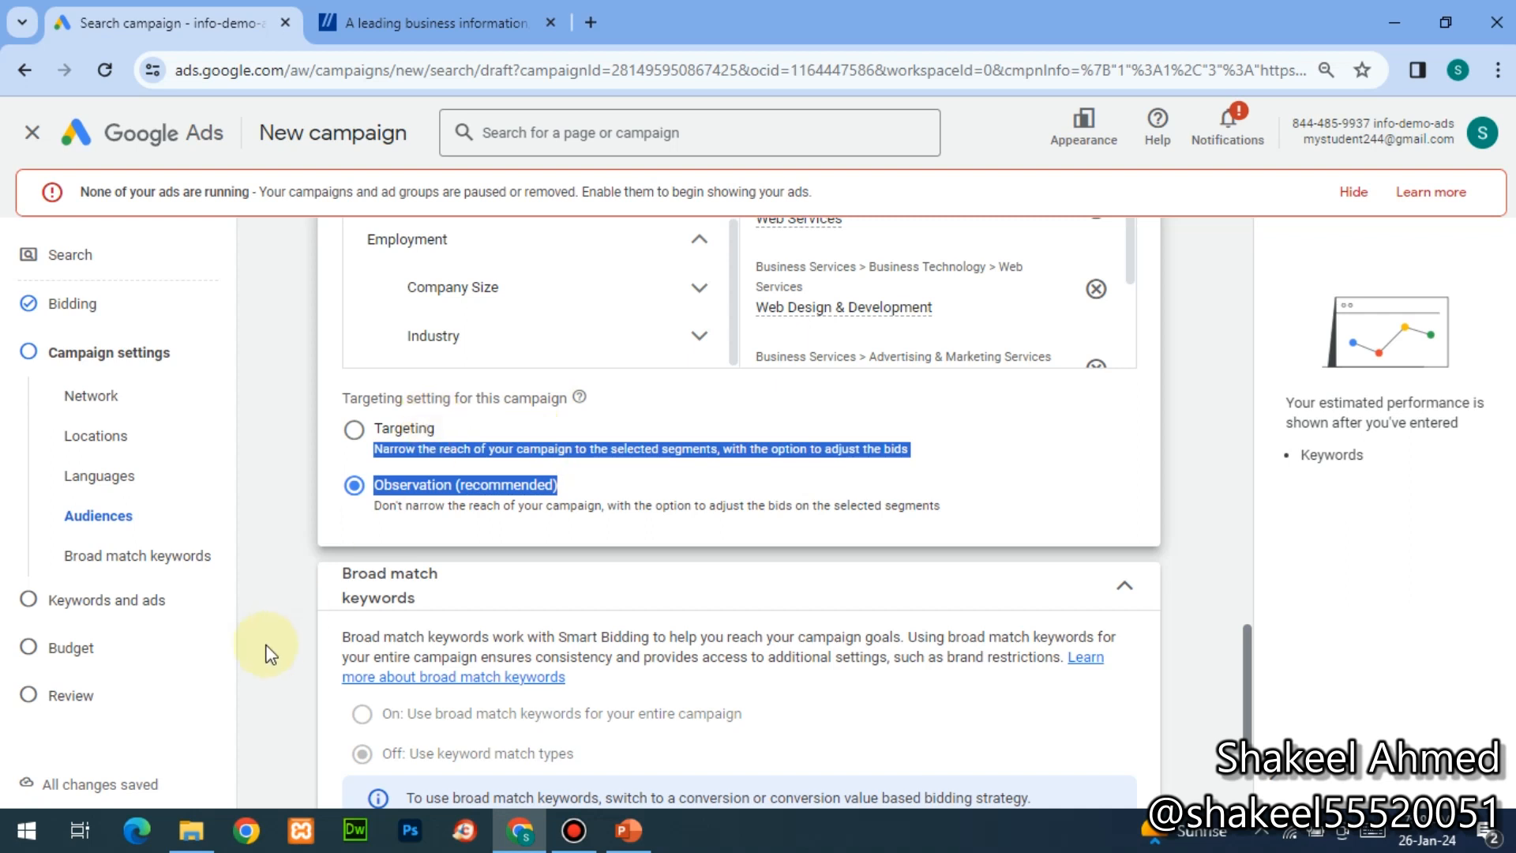
left_click(399, 527)
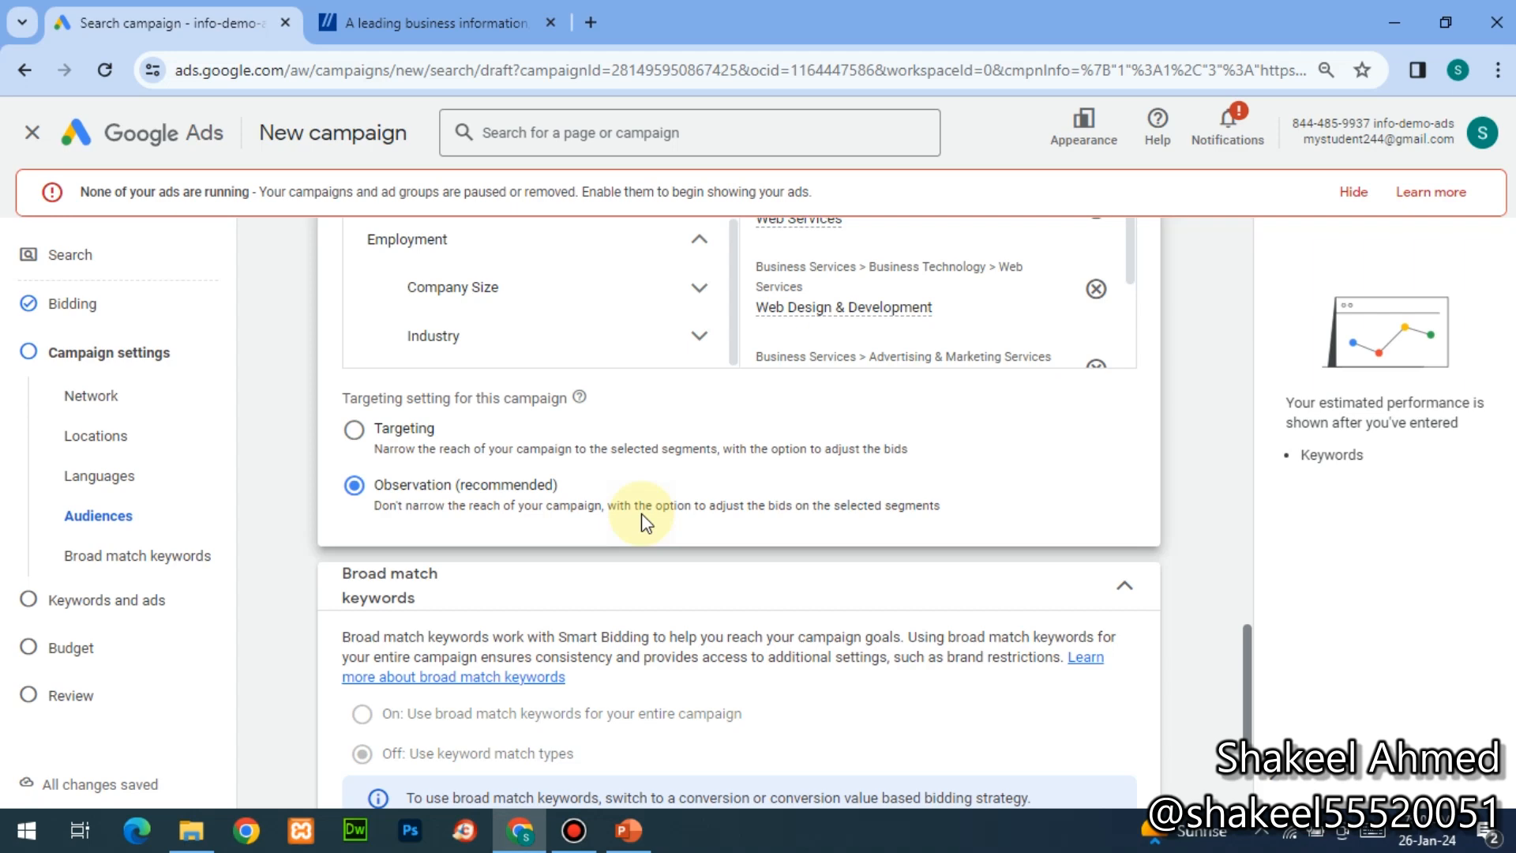
left_click(1246, 692)
left_click_drag(1238, 688, 1241, 734)
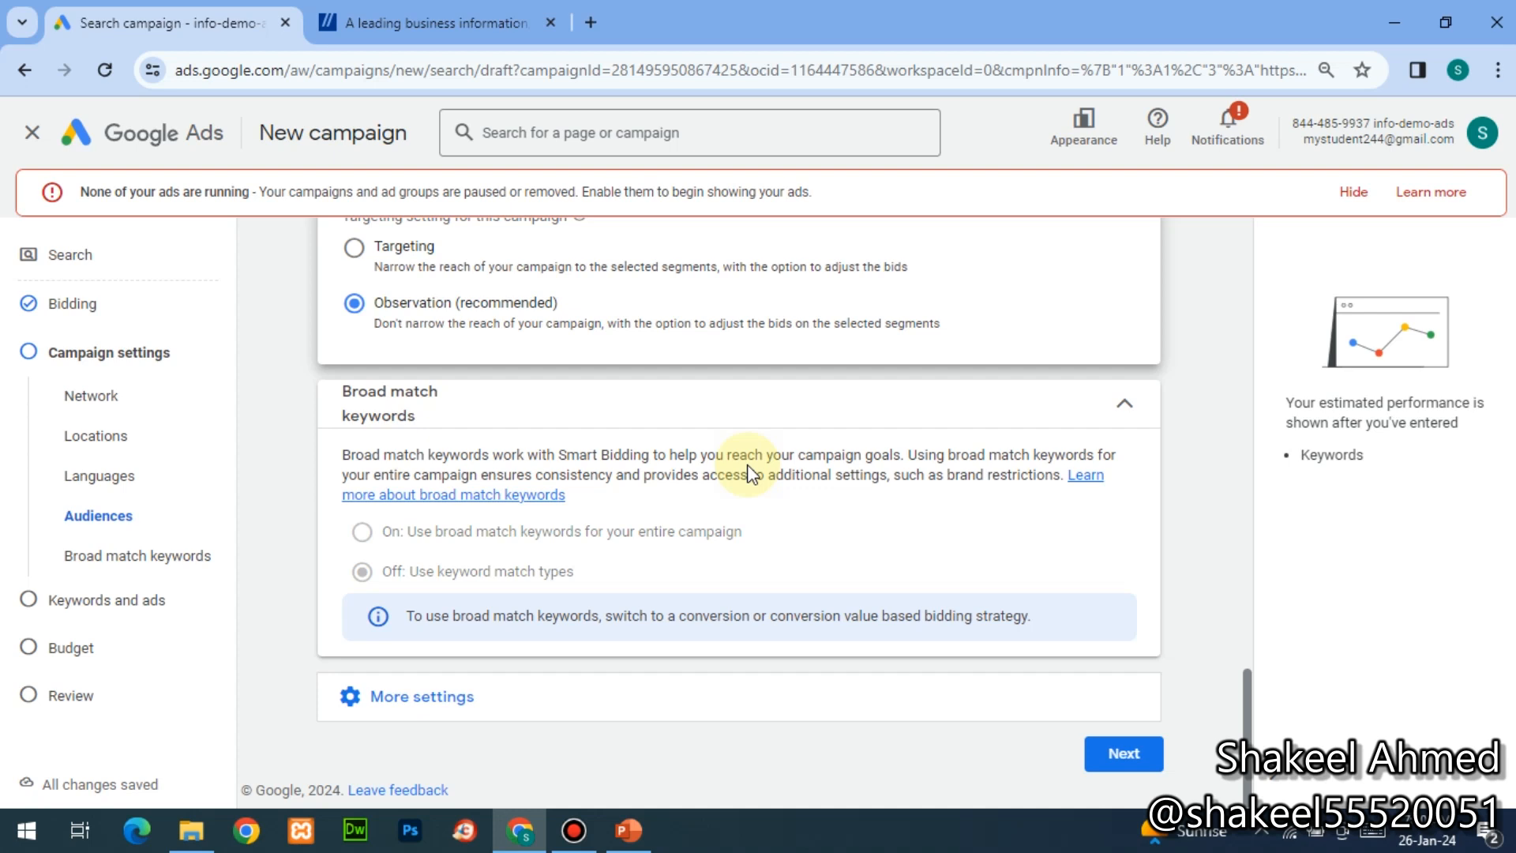
- Expand the additional campaign settings, review the ad rotation options and set the rotation to Optimize: Prefer best performing ads
left_click(384, 699)
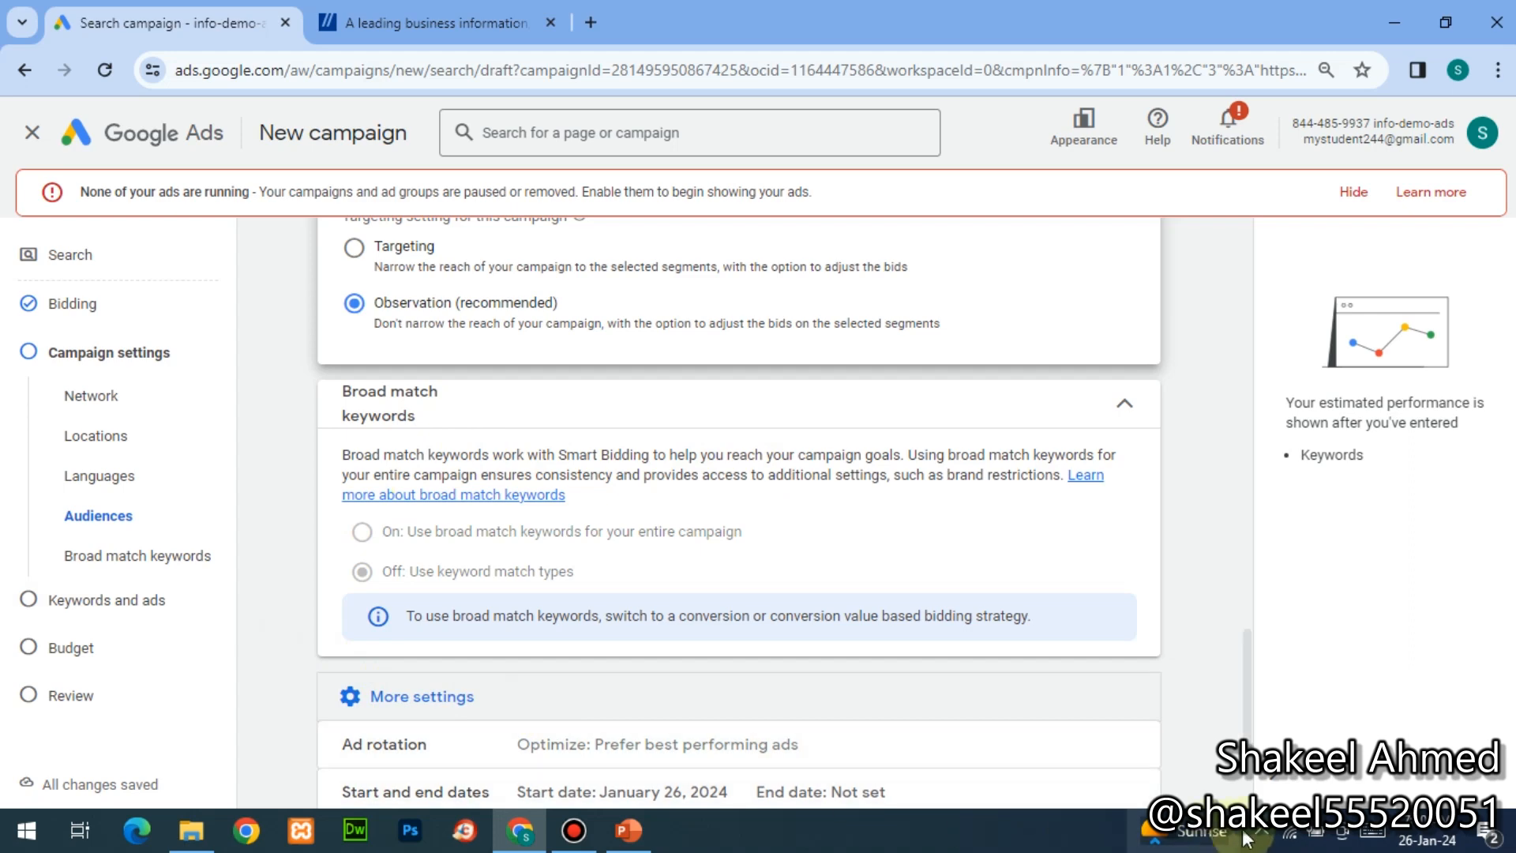
scroll(1247, 722, "down", 3)
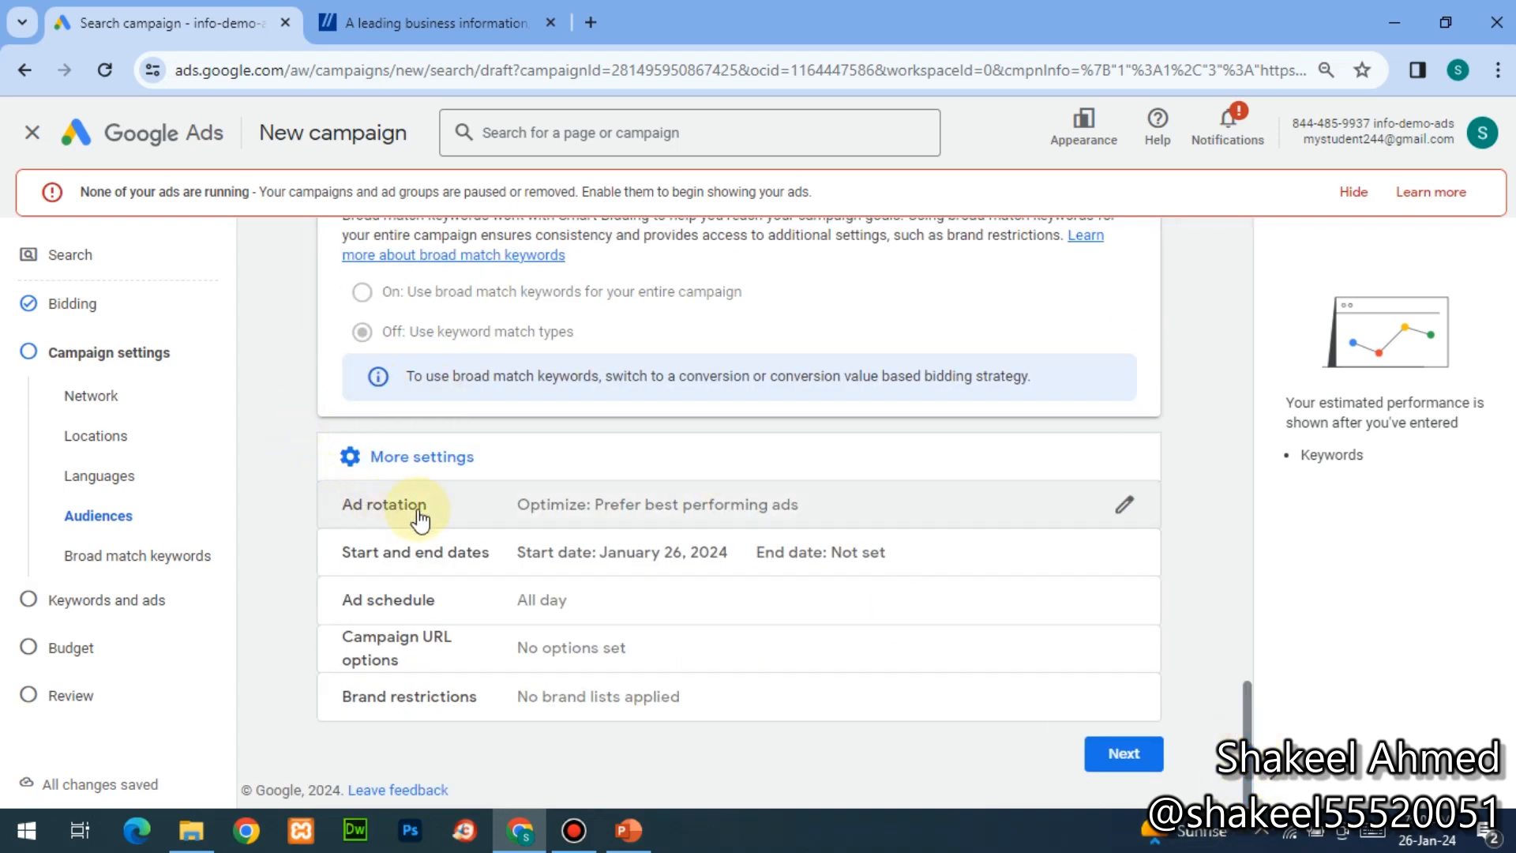
left_click(1119, 508)
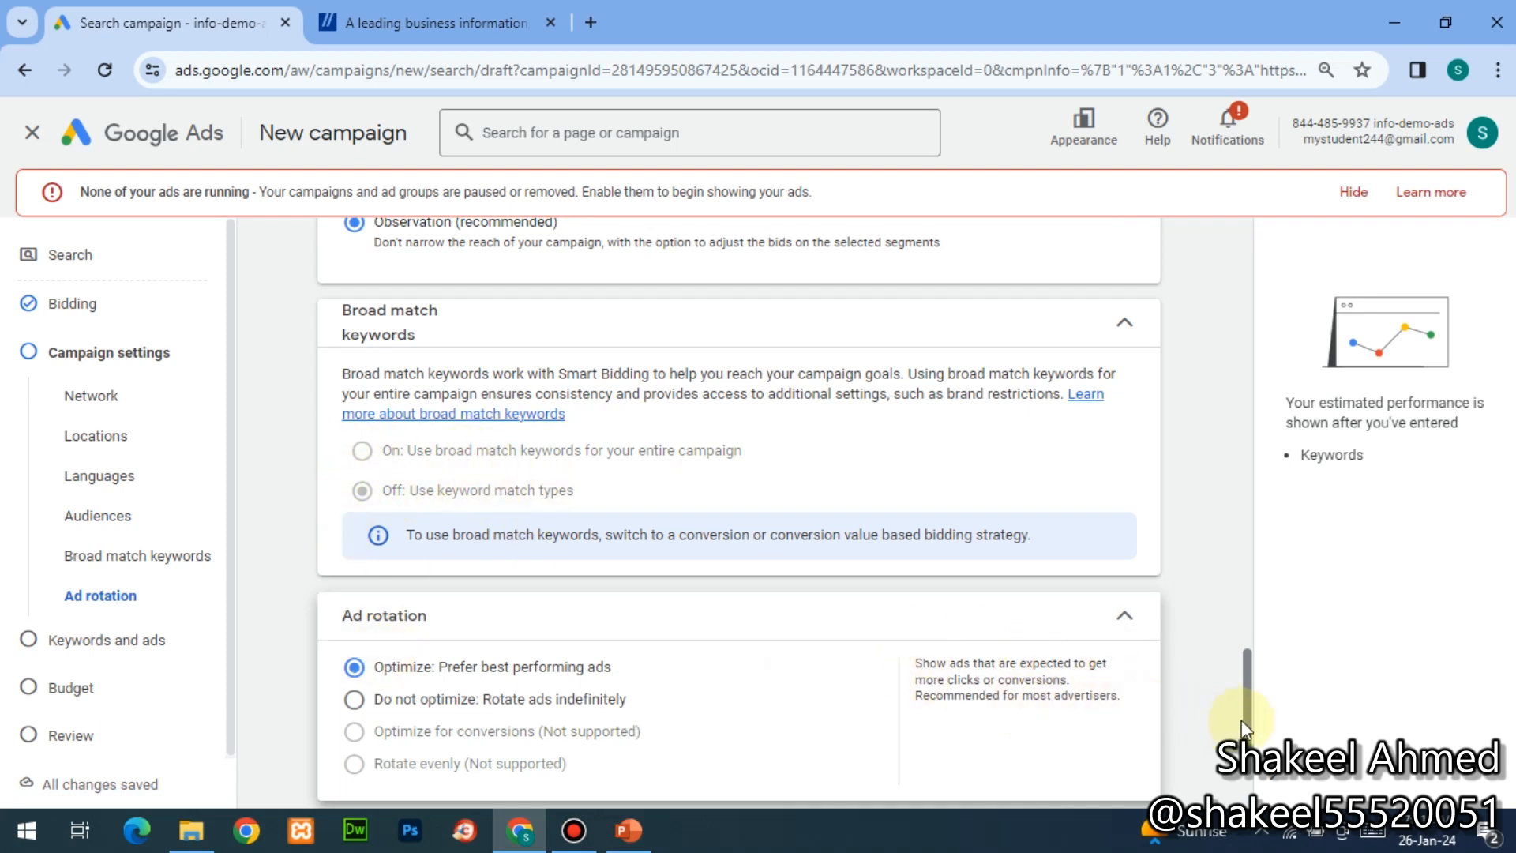
scroll(1241, 719, "down", 2)
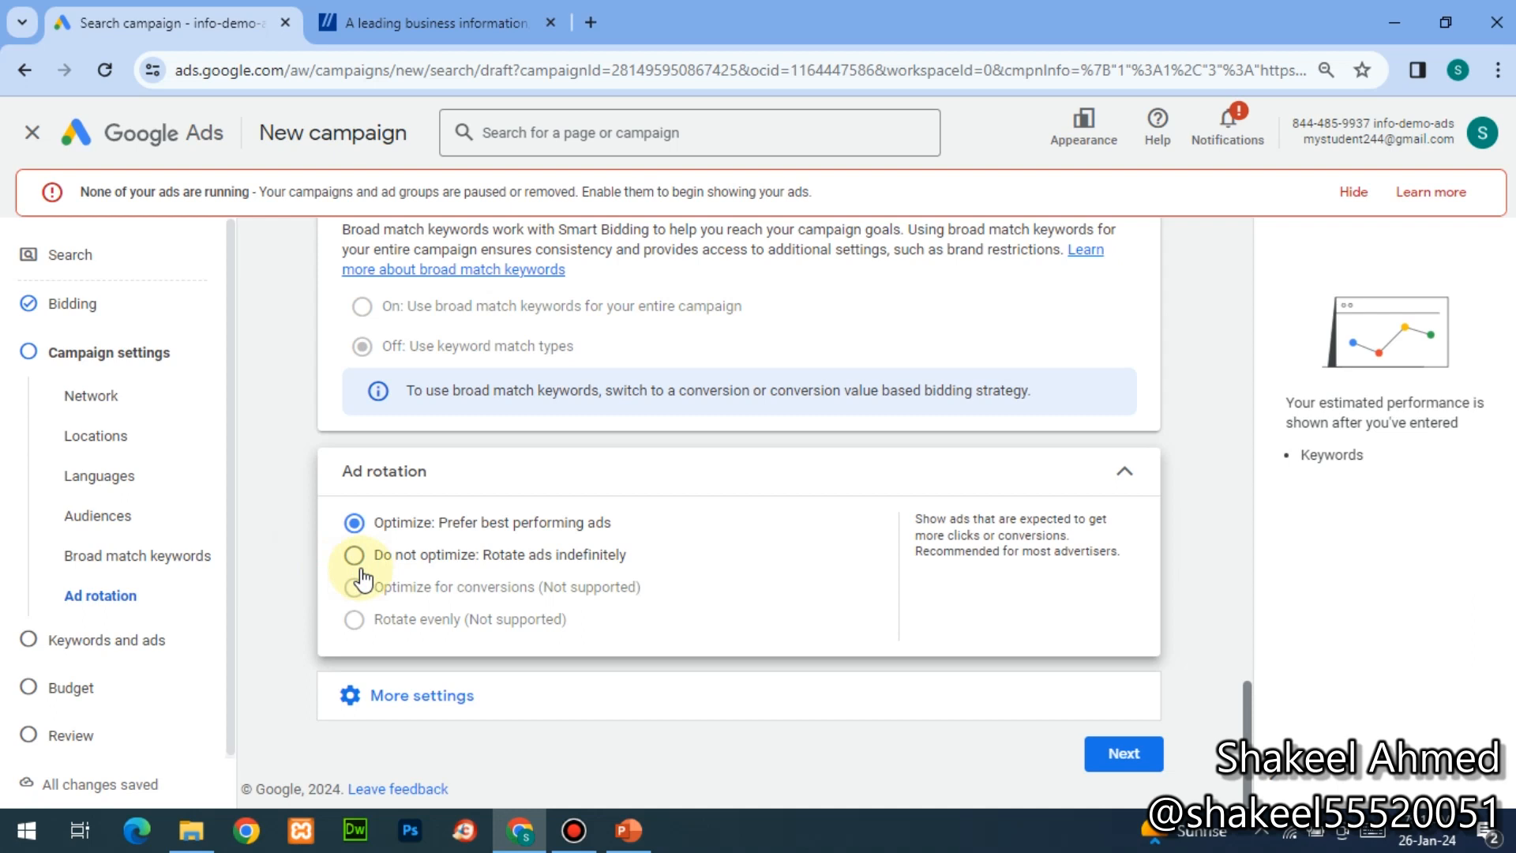
left_click(446, 567)
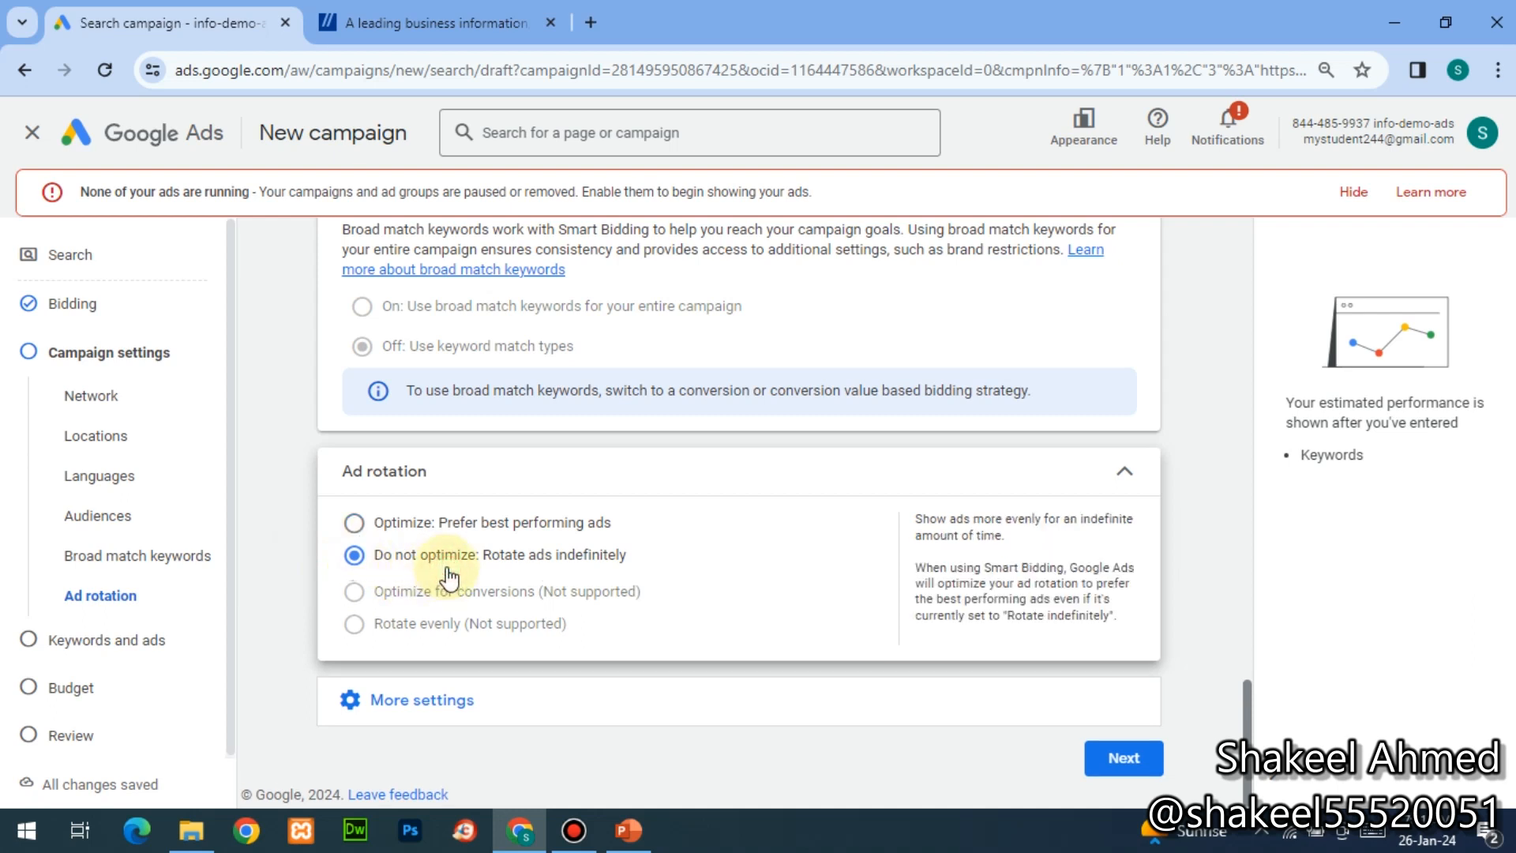
left_click(354, 525)
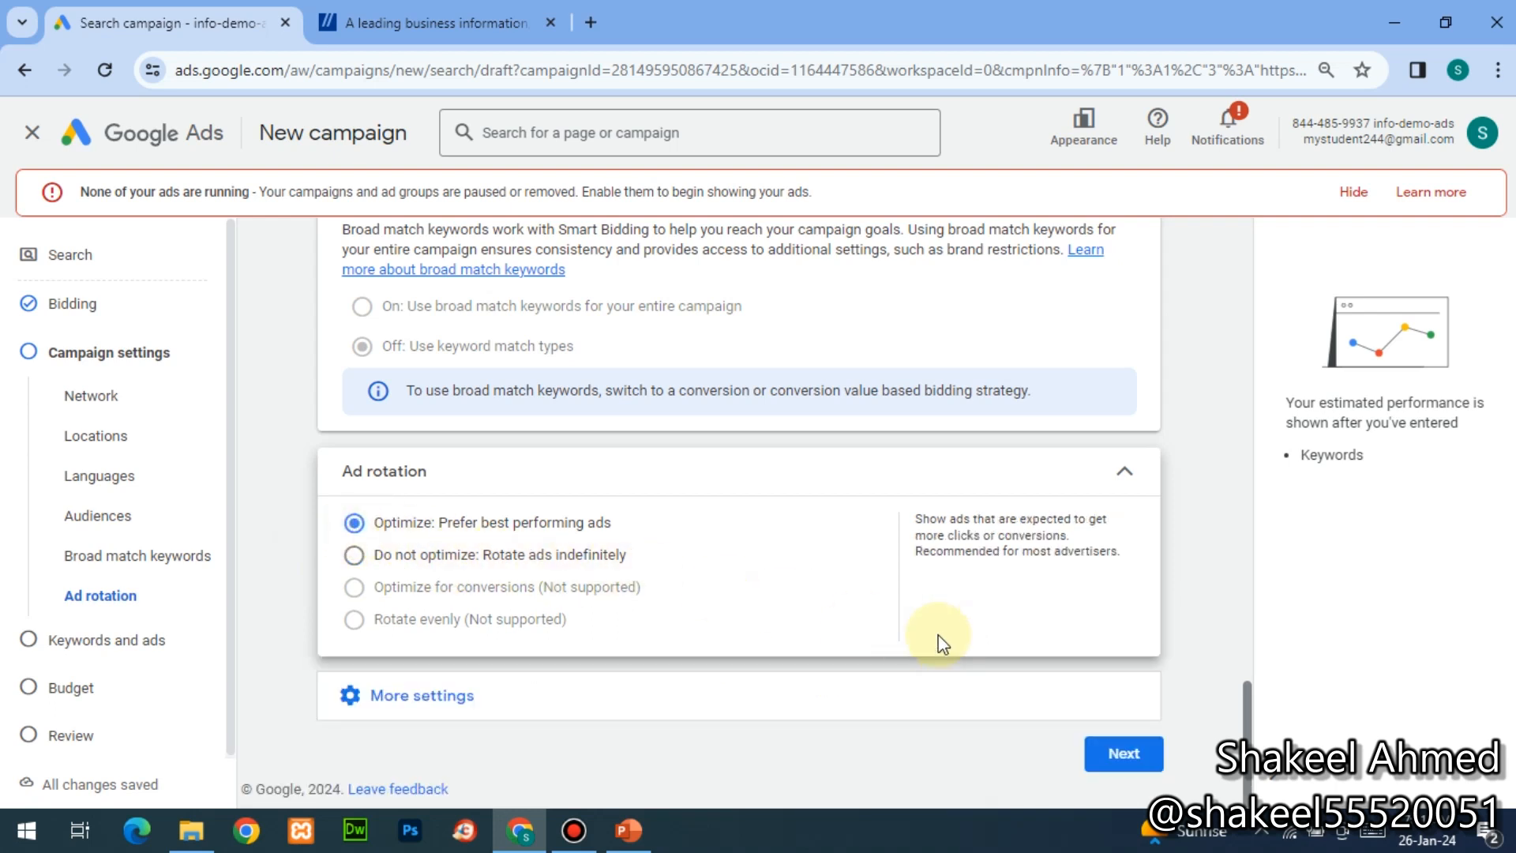
- Open the campaign's start and end dates and set the end date to Jan 29, 2024
left_click(411, 698)
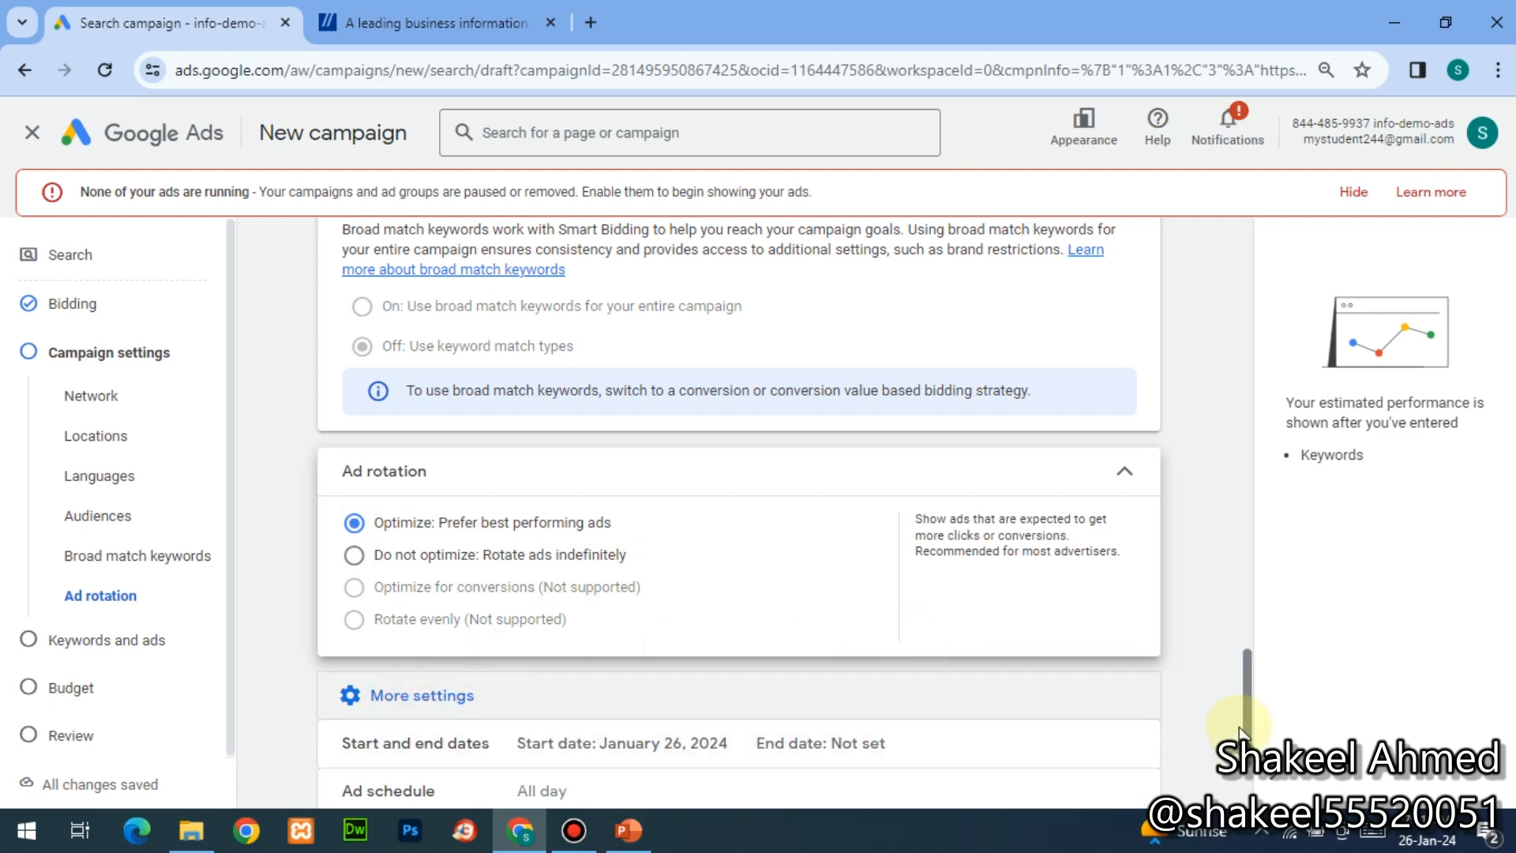
scroll(1247, 726, "down", 3)
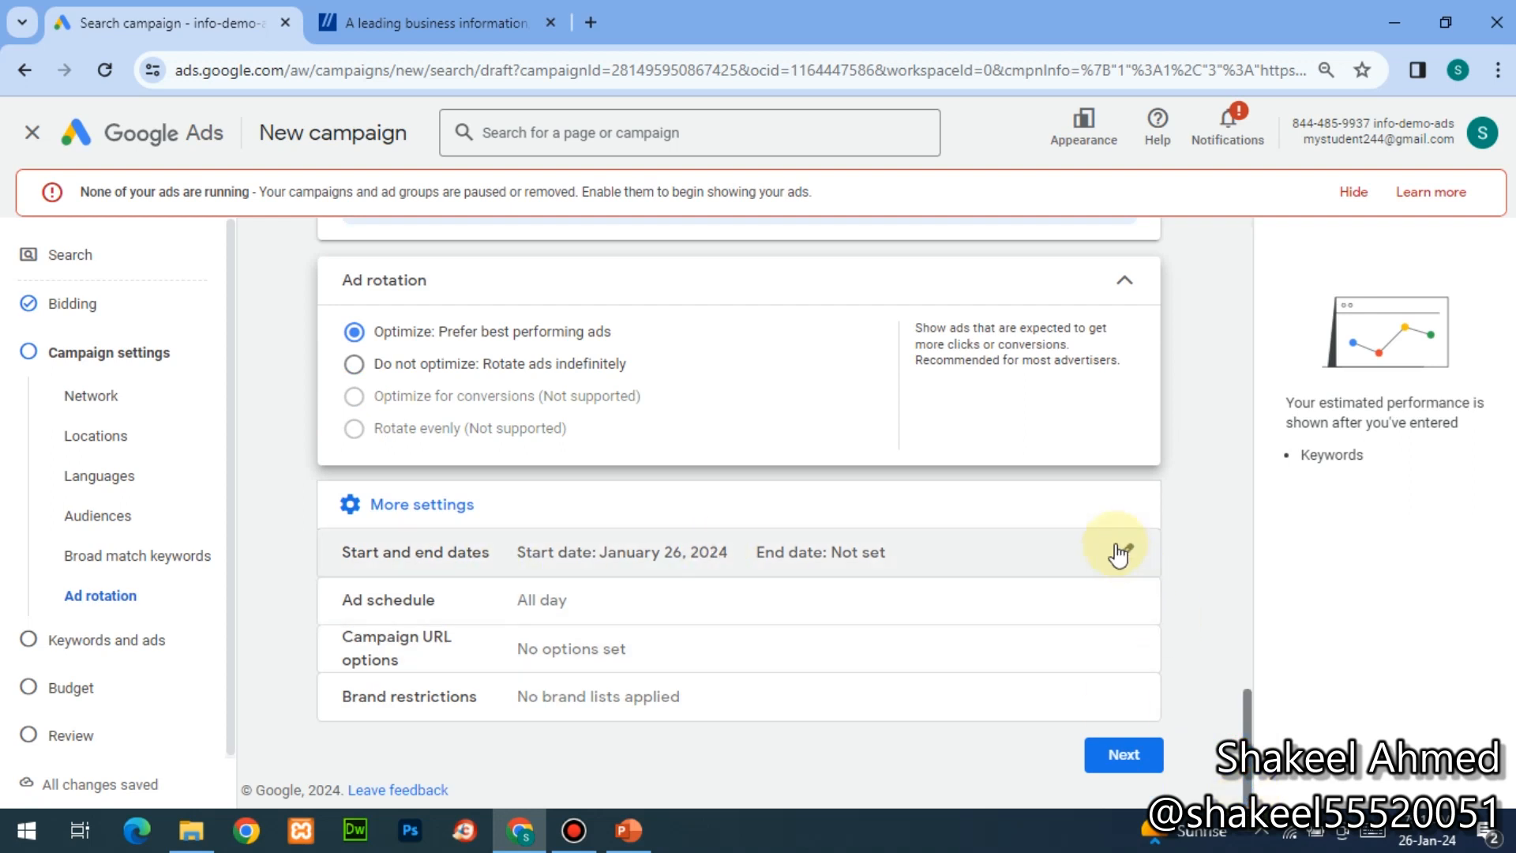
left_click(1121, 546)
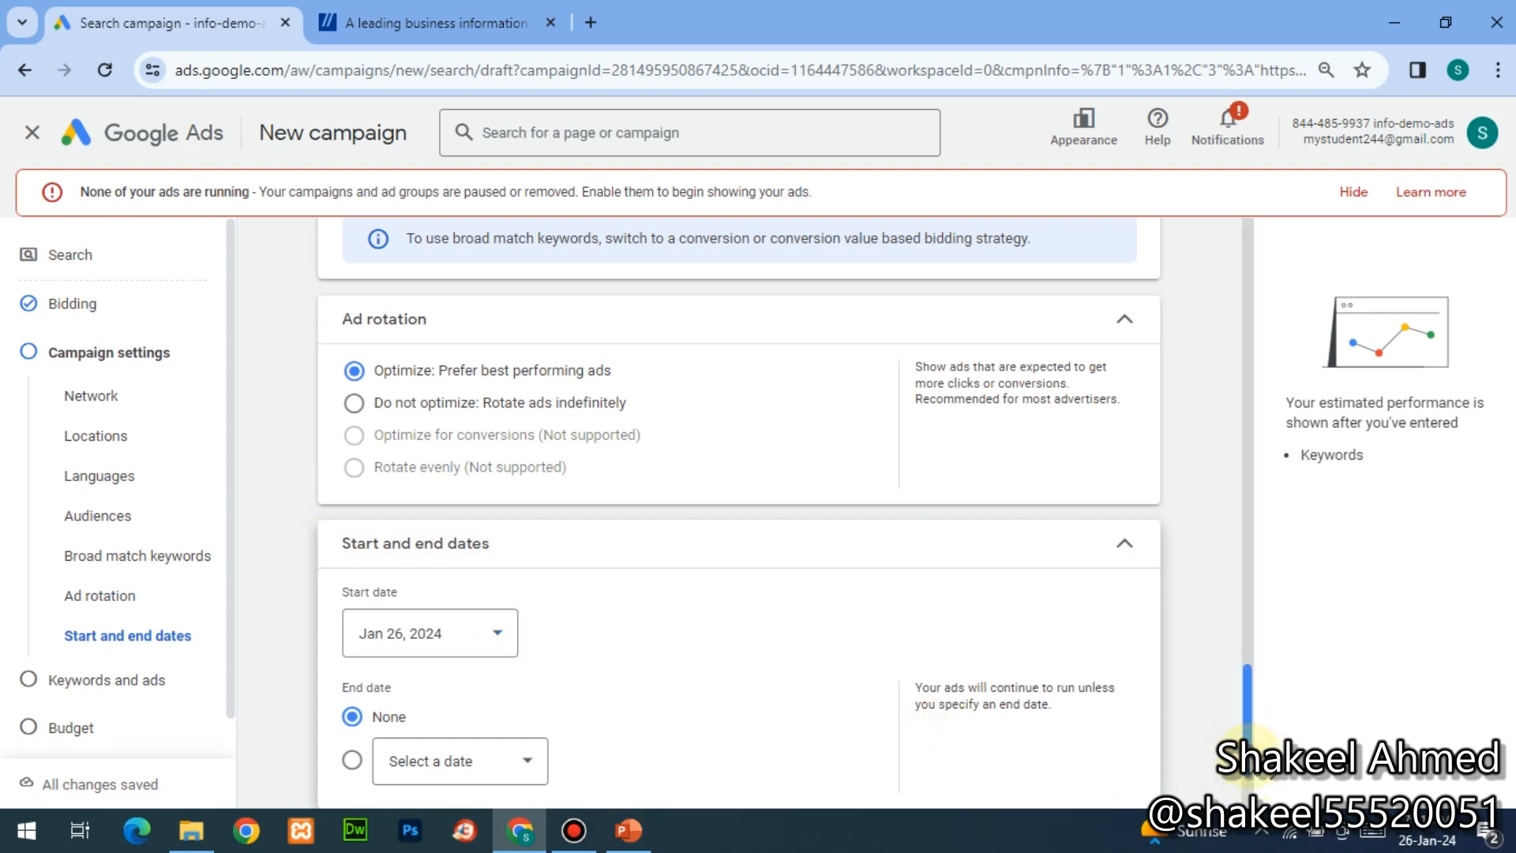
left_click_drag(1243, 738, 1267, 843)
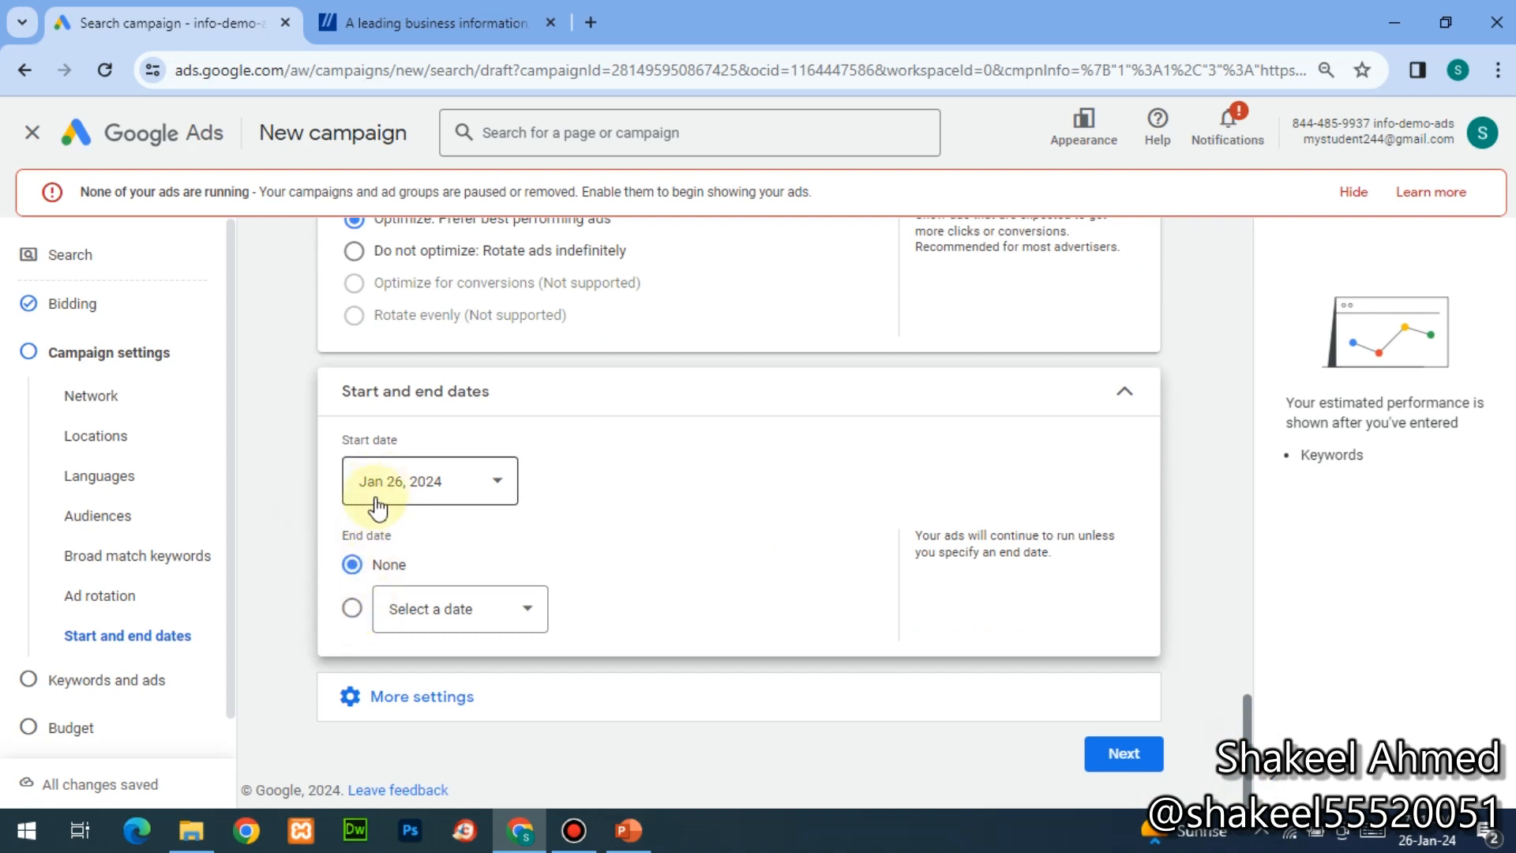
left_click(349, 609)
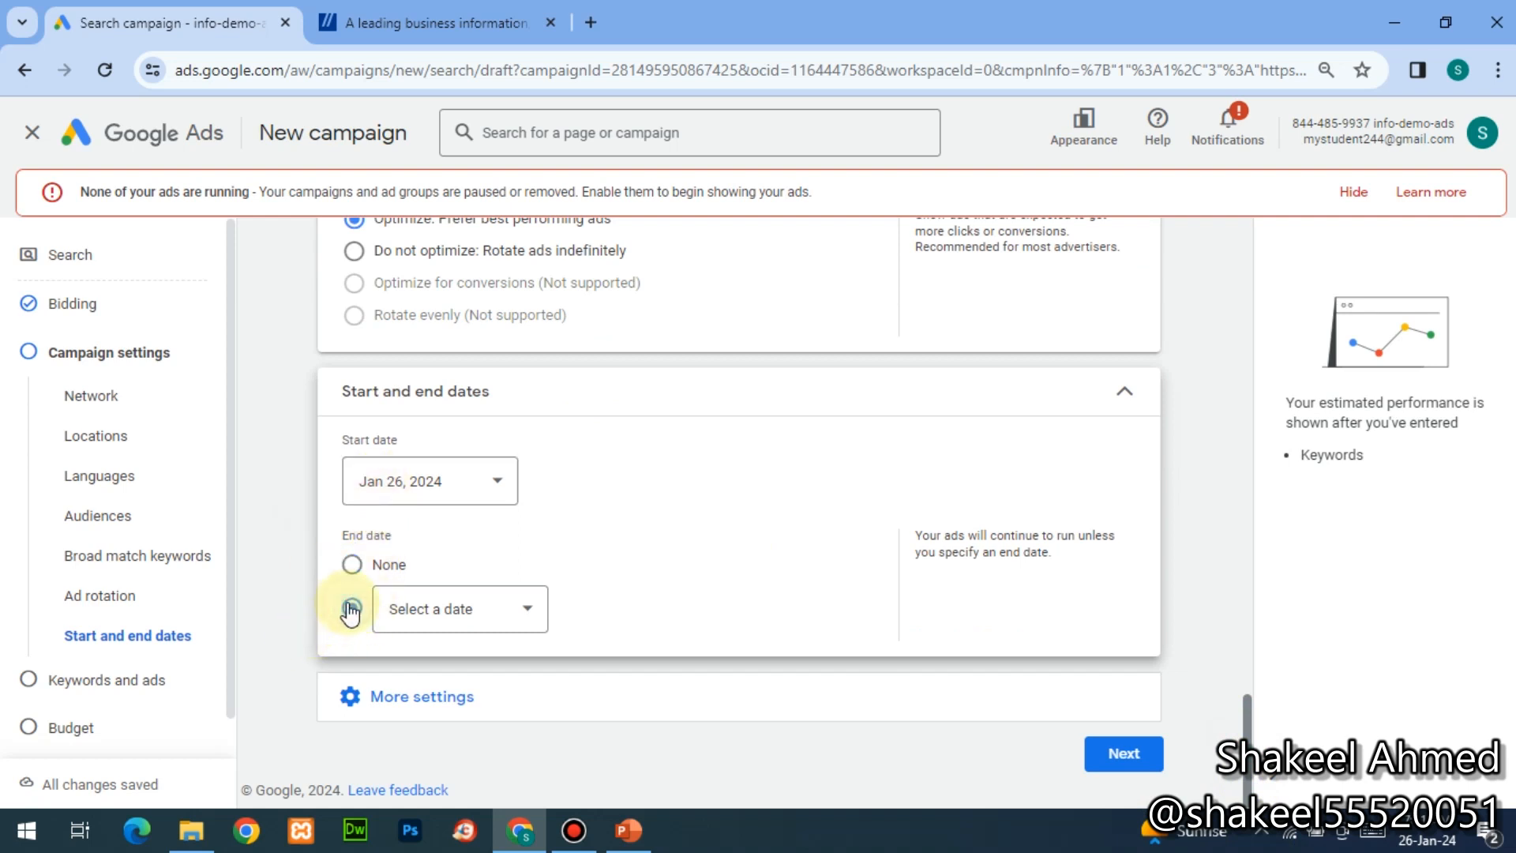
left_click(442, 625)
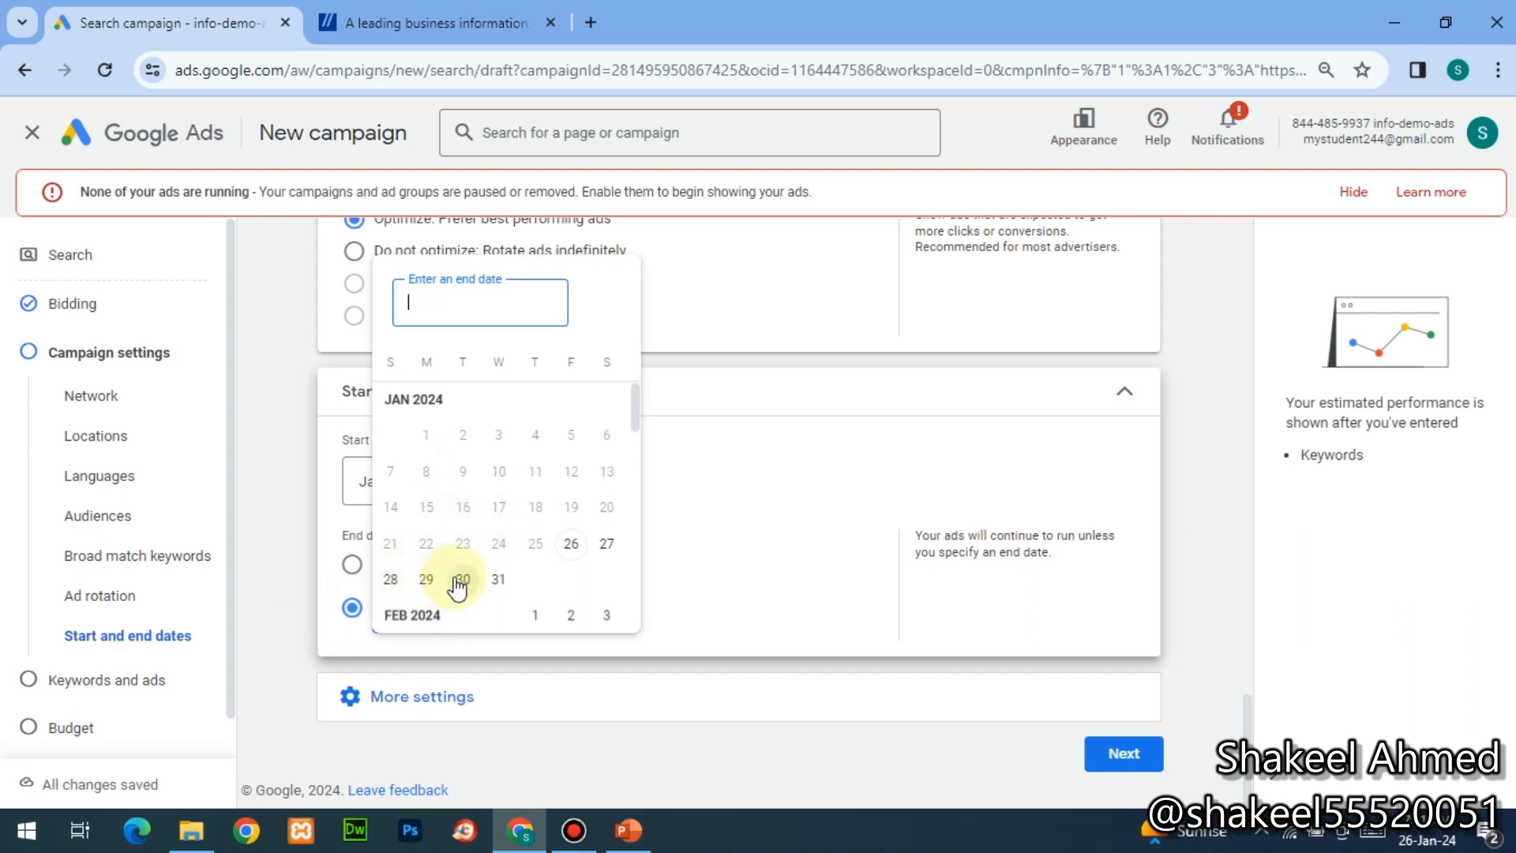
left_click(425, 580)
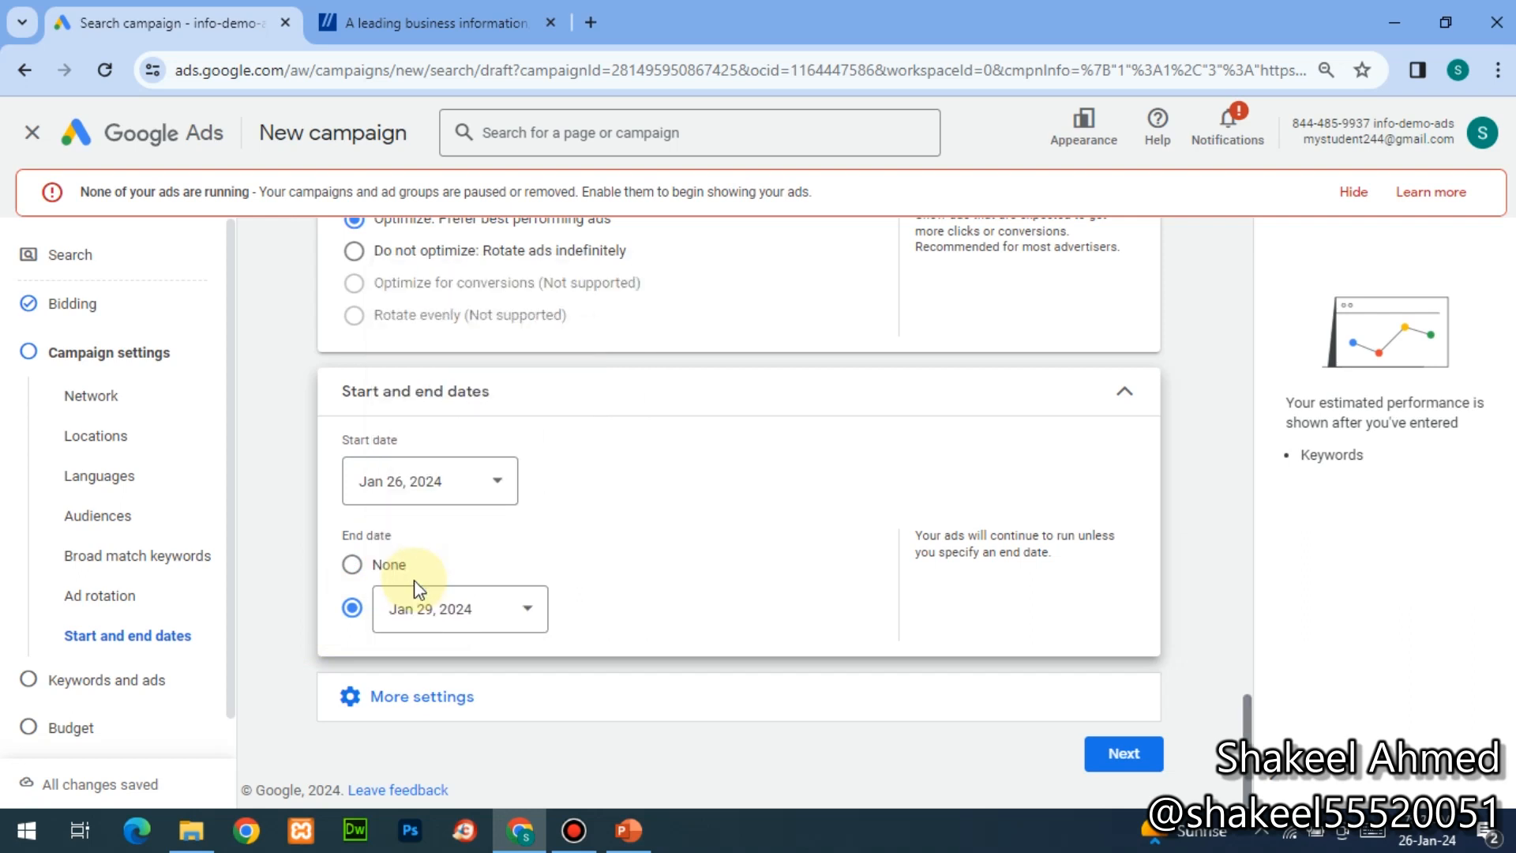
- Open the campaign's ad schedule, try limiting it to Saturdays - Sundays and remove that entry again
left_click(390, 705)
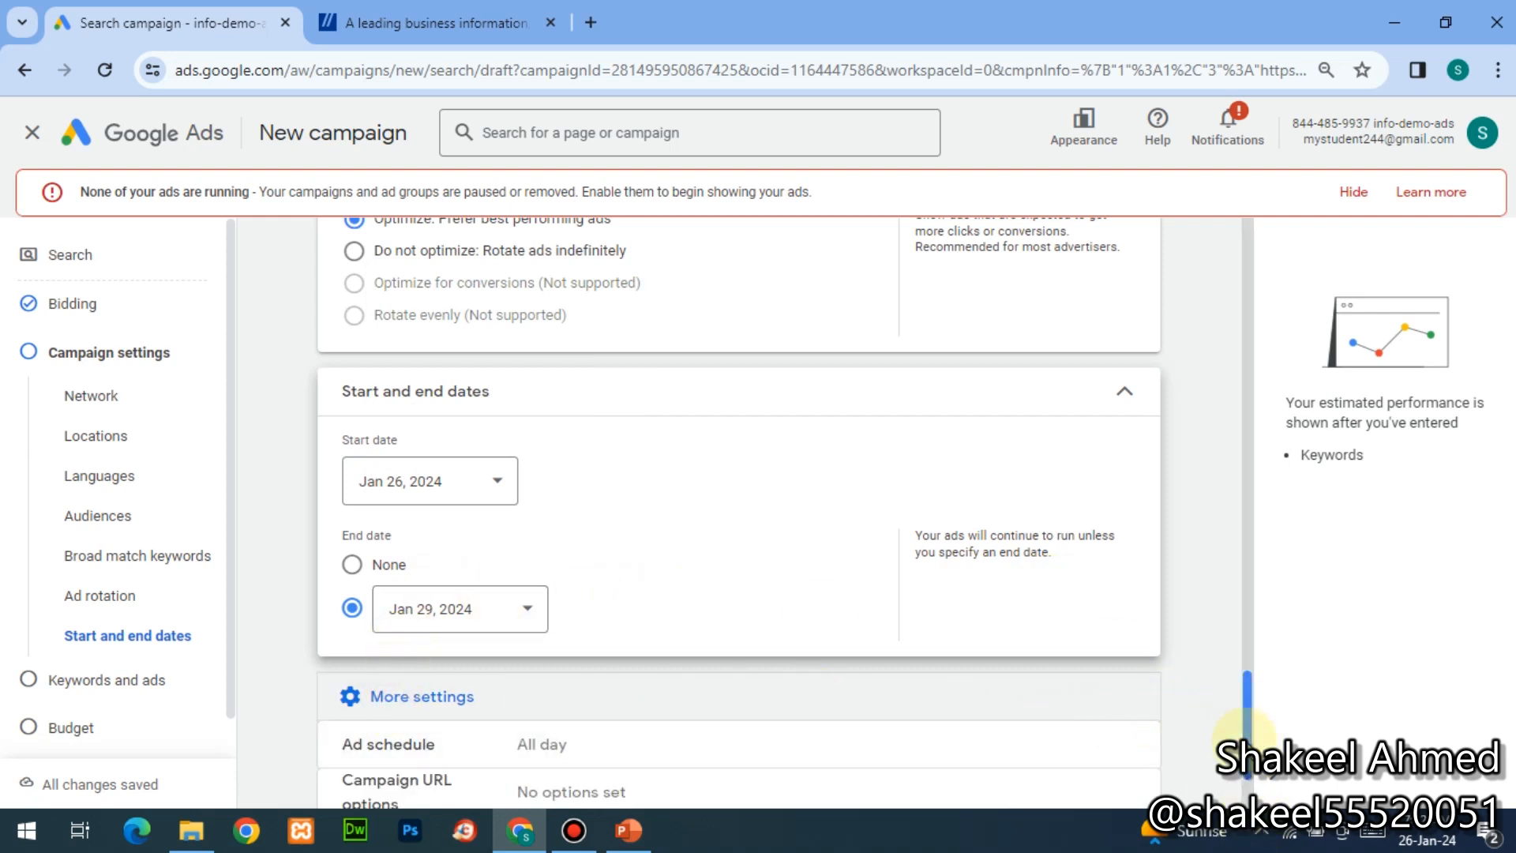
scroll(1246, 720, "down", 2)
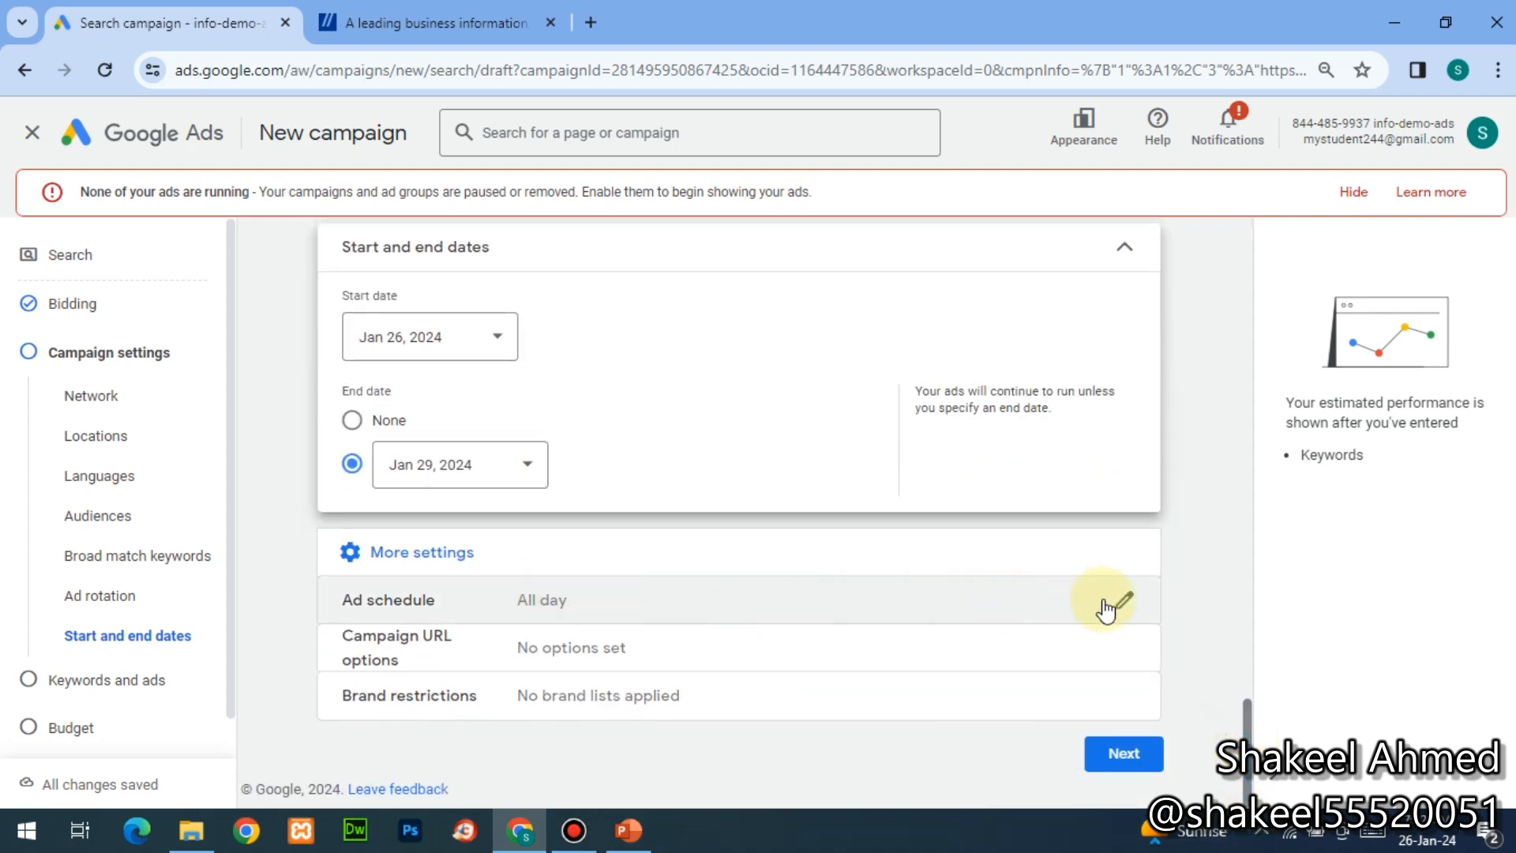
left_click(1127, 603)
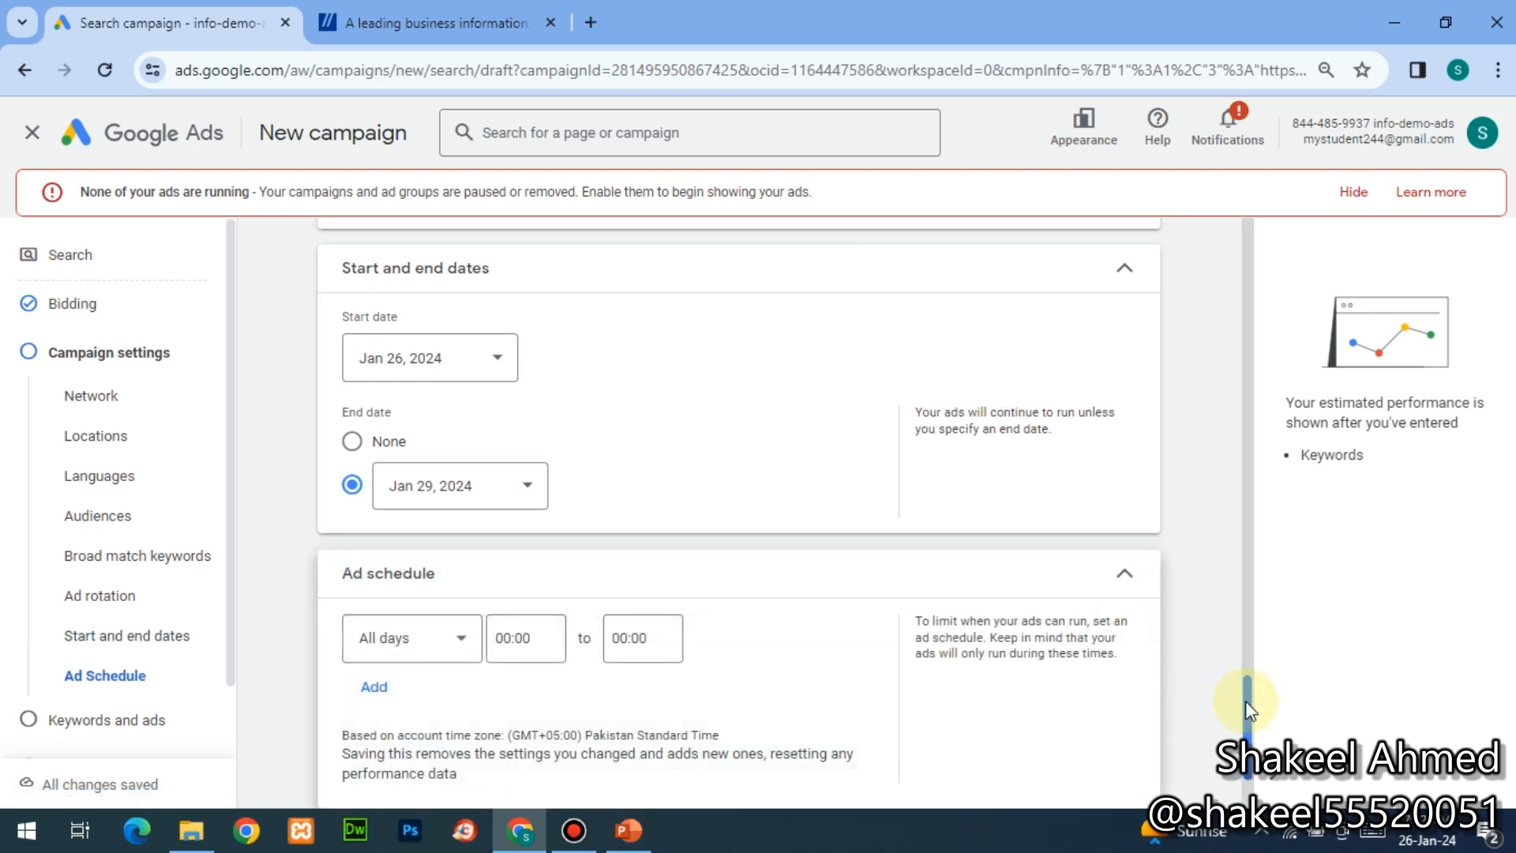
scroll(1244, 699, "down", 2)
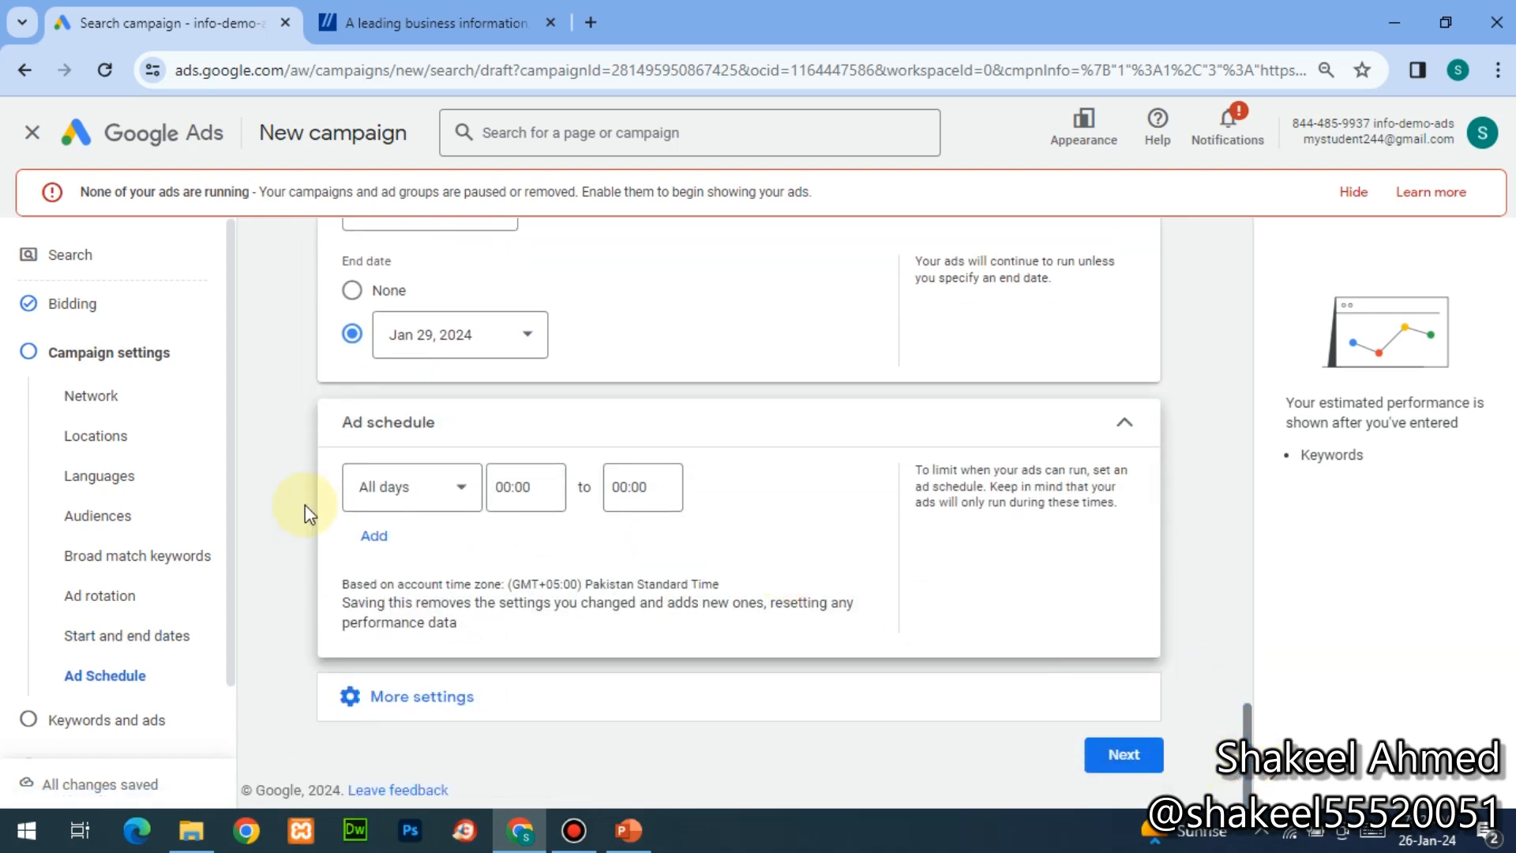
left_click(448, 491)
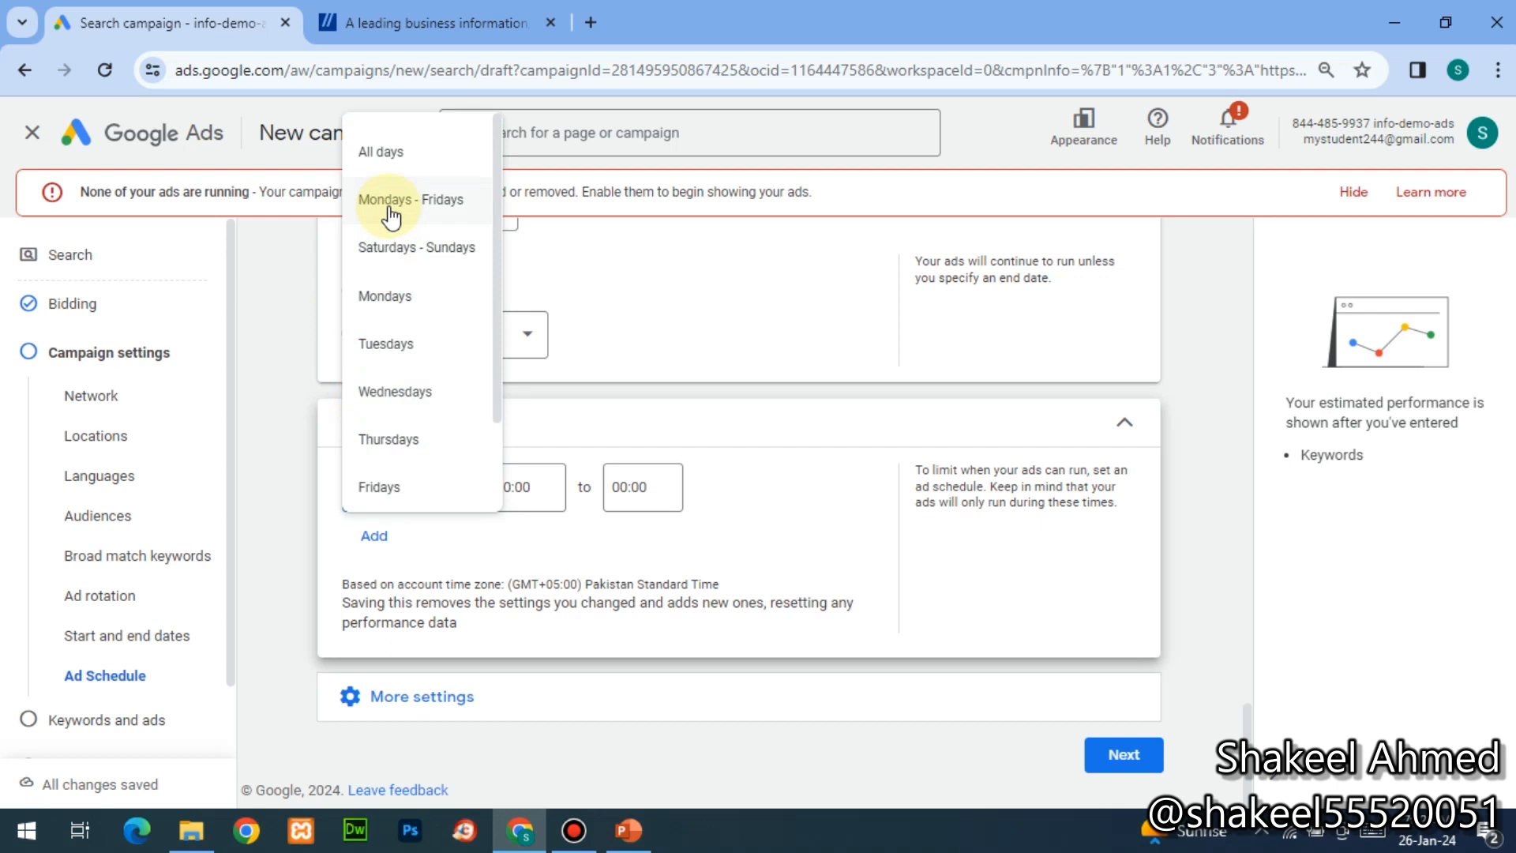
left_click(384, 273)
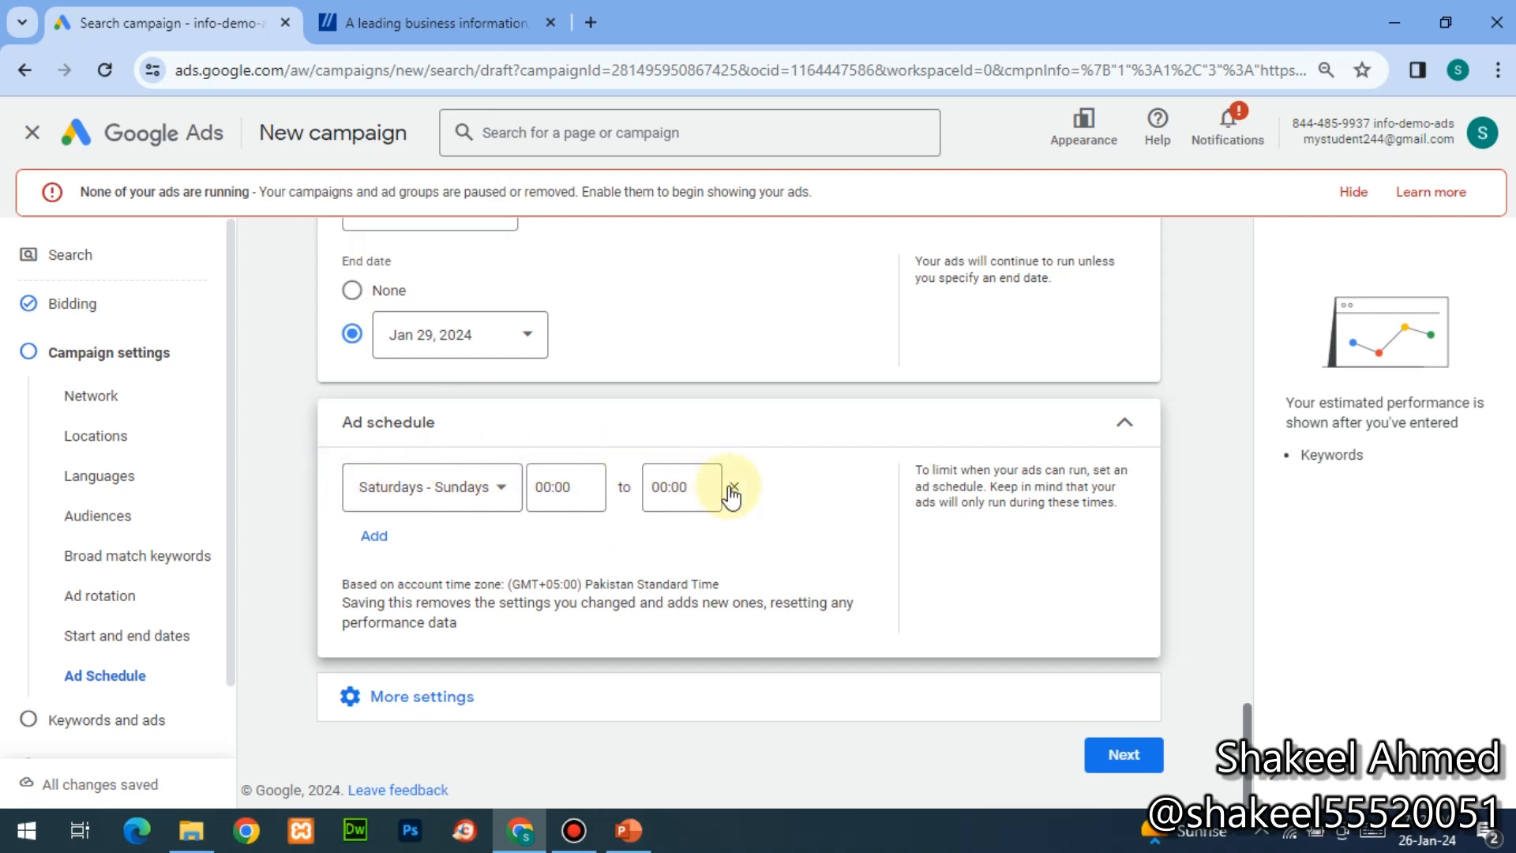
left_click(732, 491)
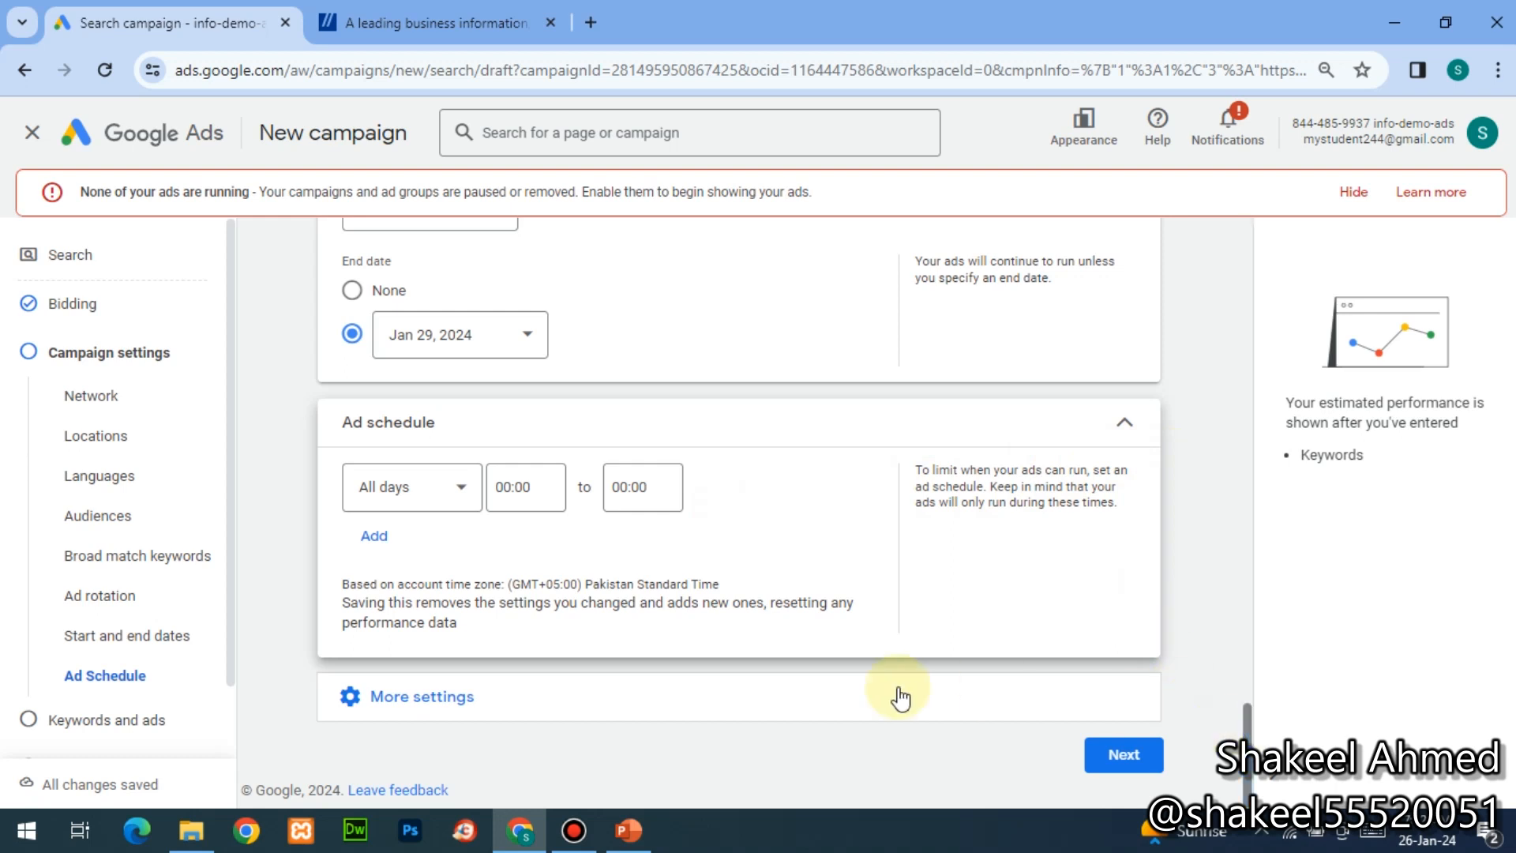
- Review the tracking template, final URL suffix and custom parameter fields in the Campaign URL options, and collapse the section
left_click(458, 698)
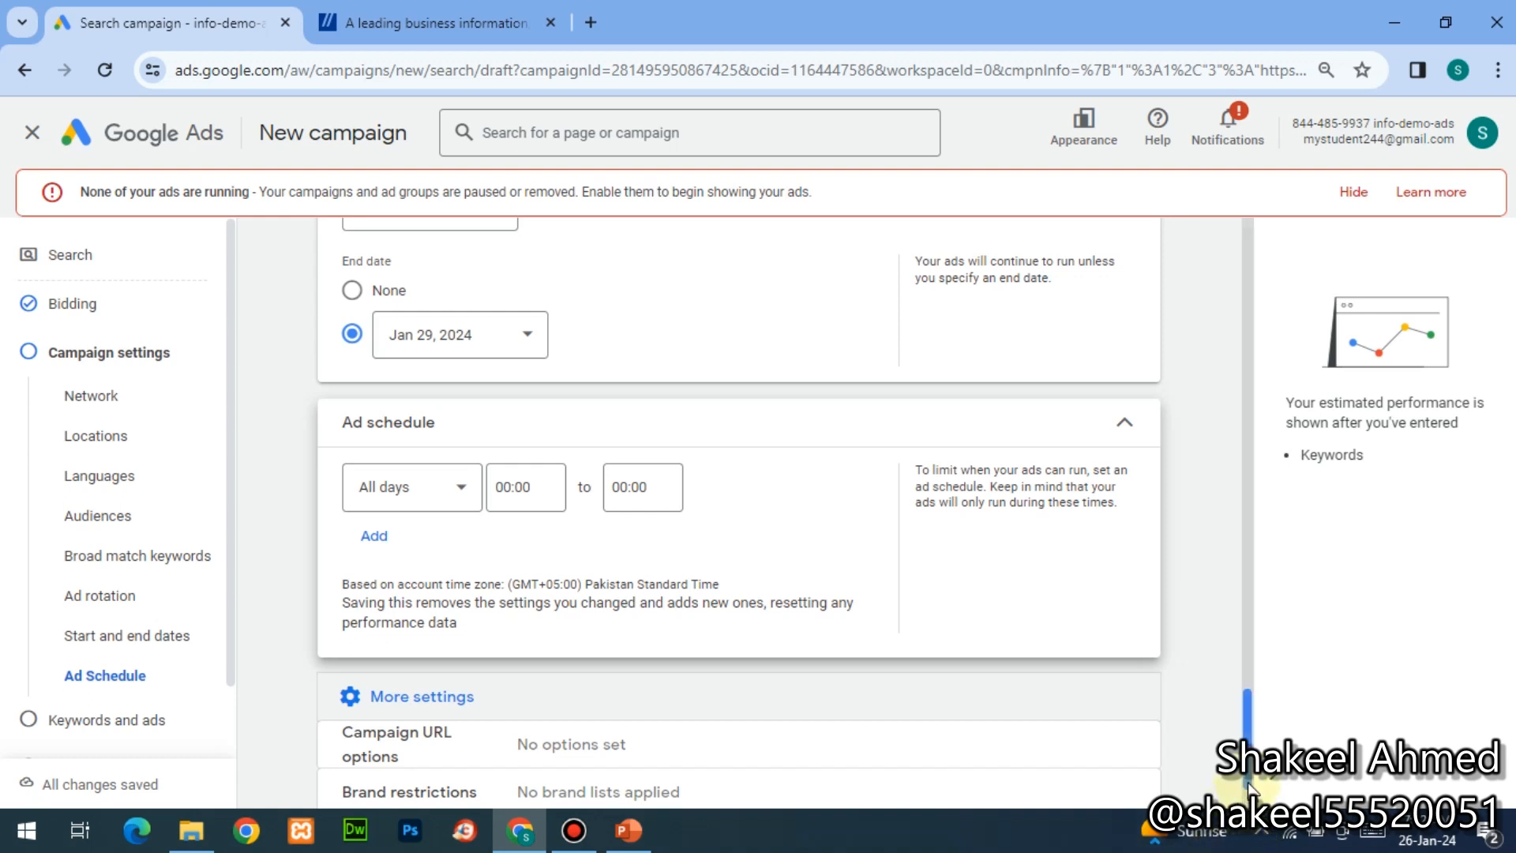
scroll(1247, 786, "down", 2)
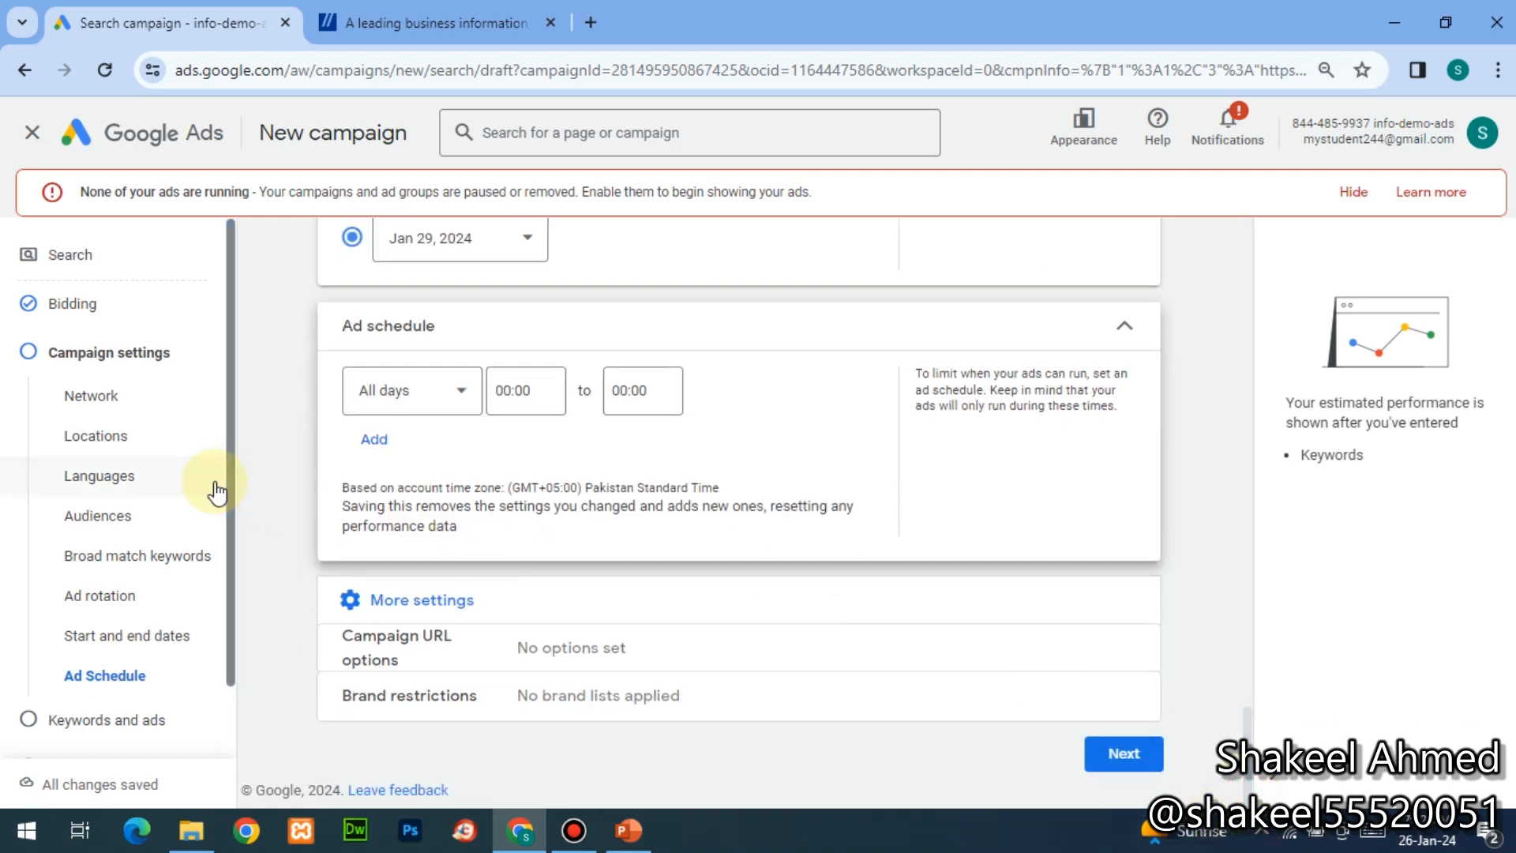
left_click(533, 671)
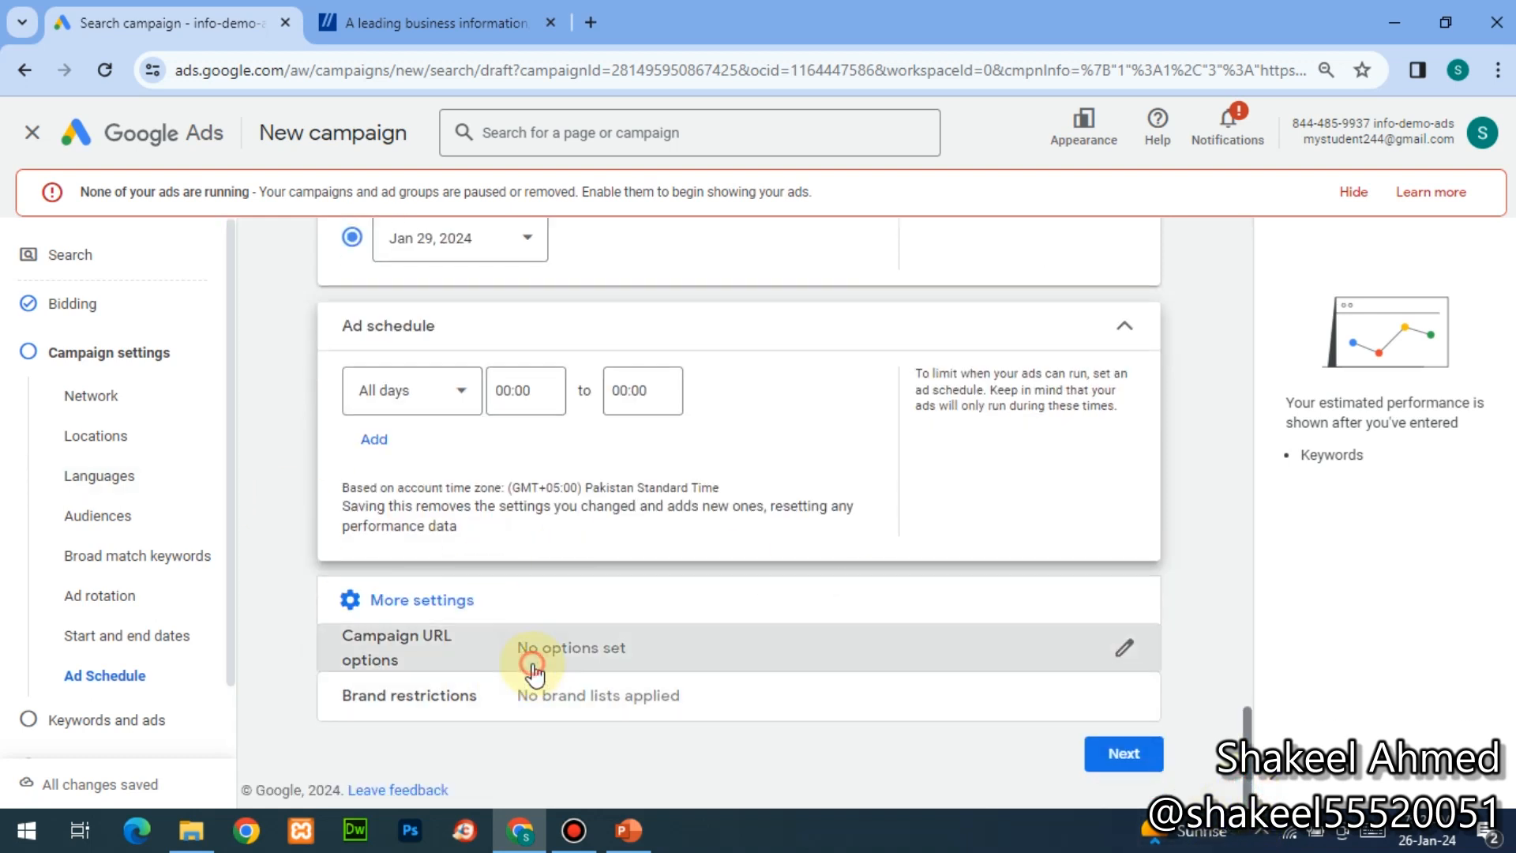
left_click_drag(1243, 730, 1246, 789)
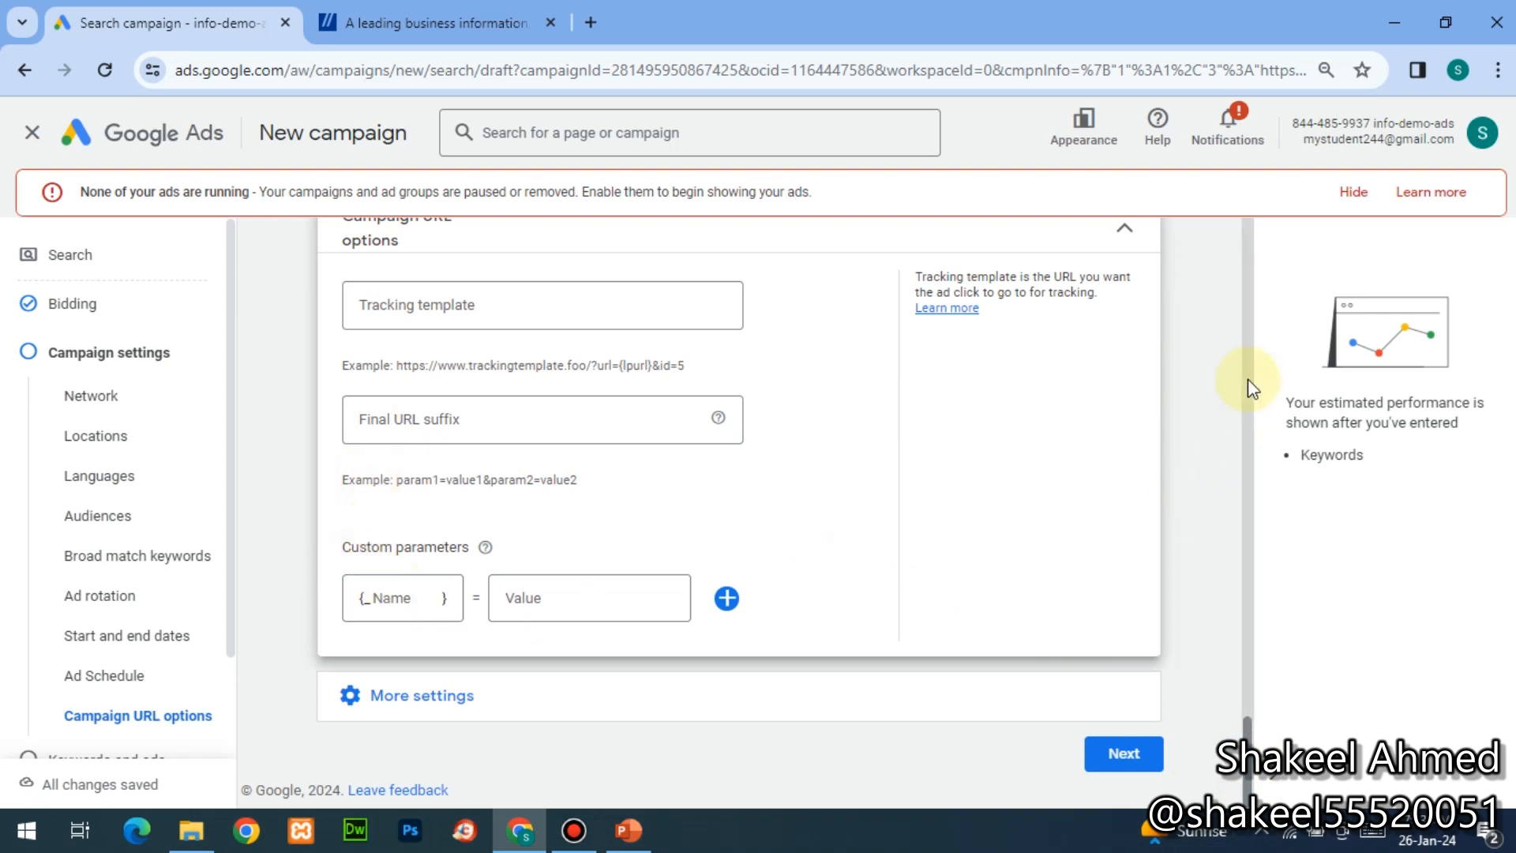
scroll(1247, 391, "up", 6)
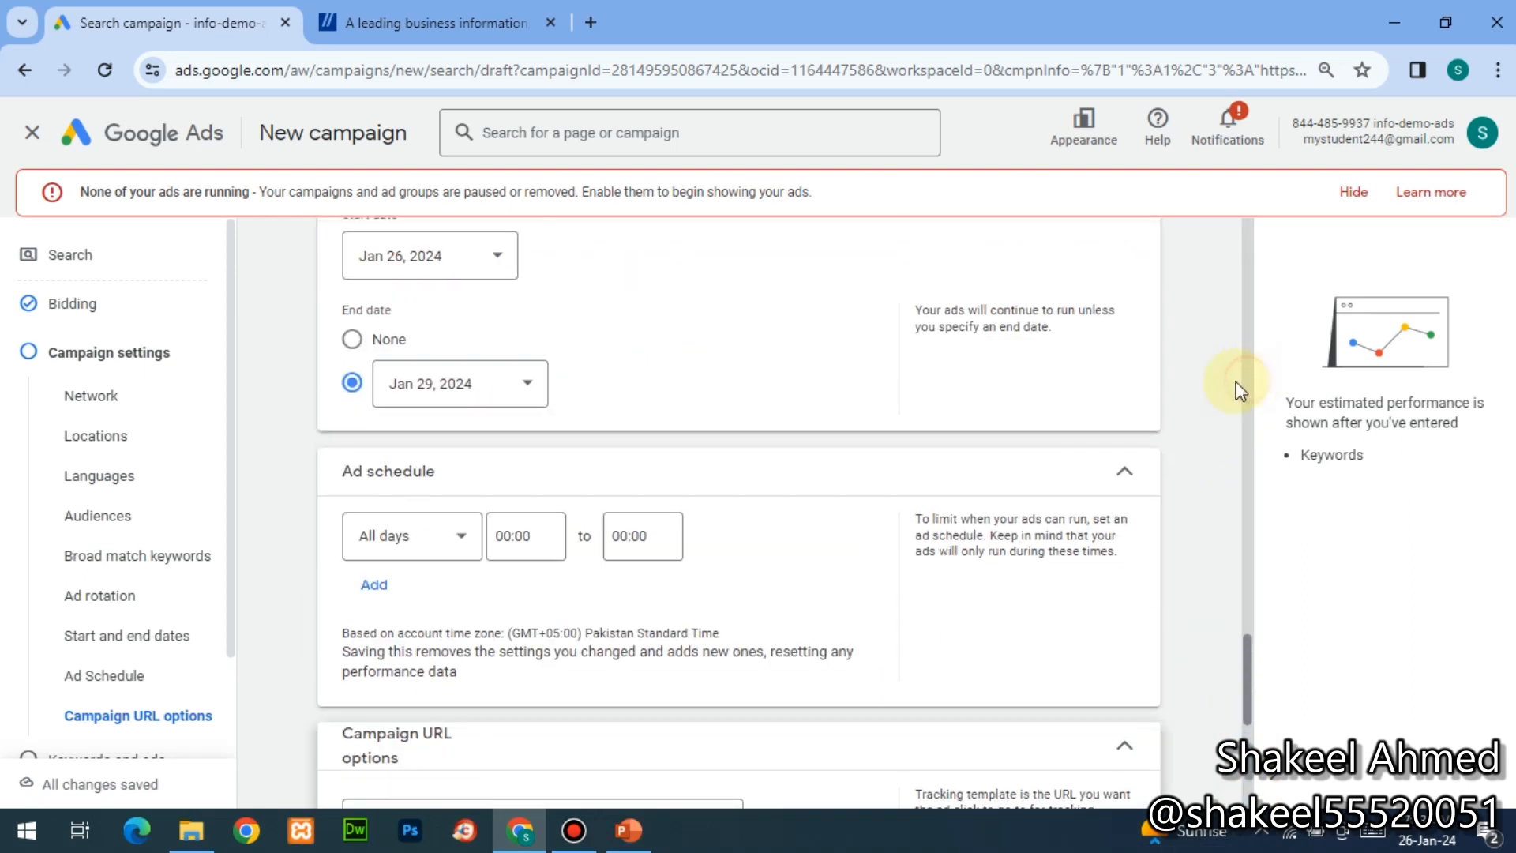
left_click(1121, 749)
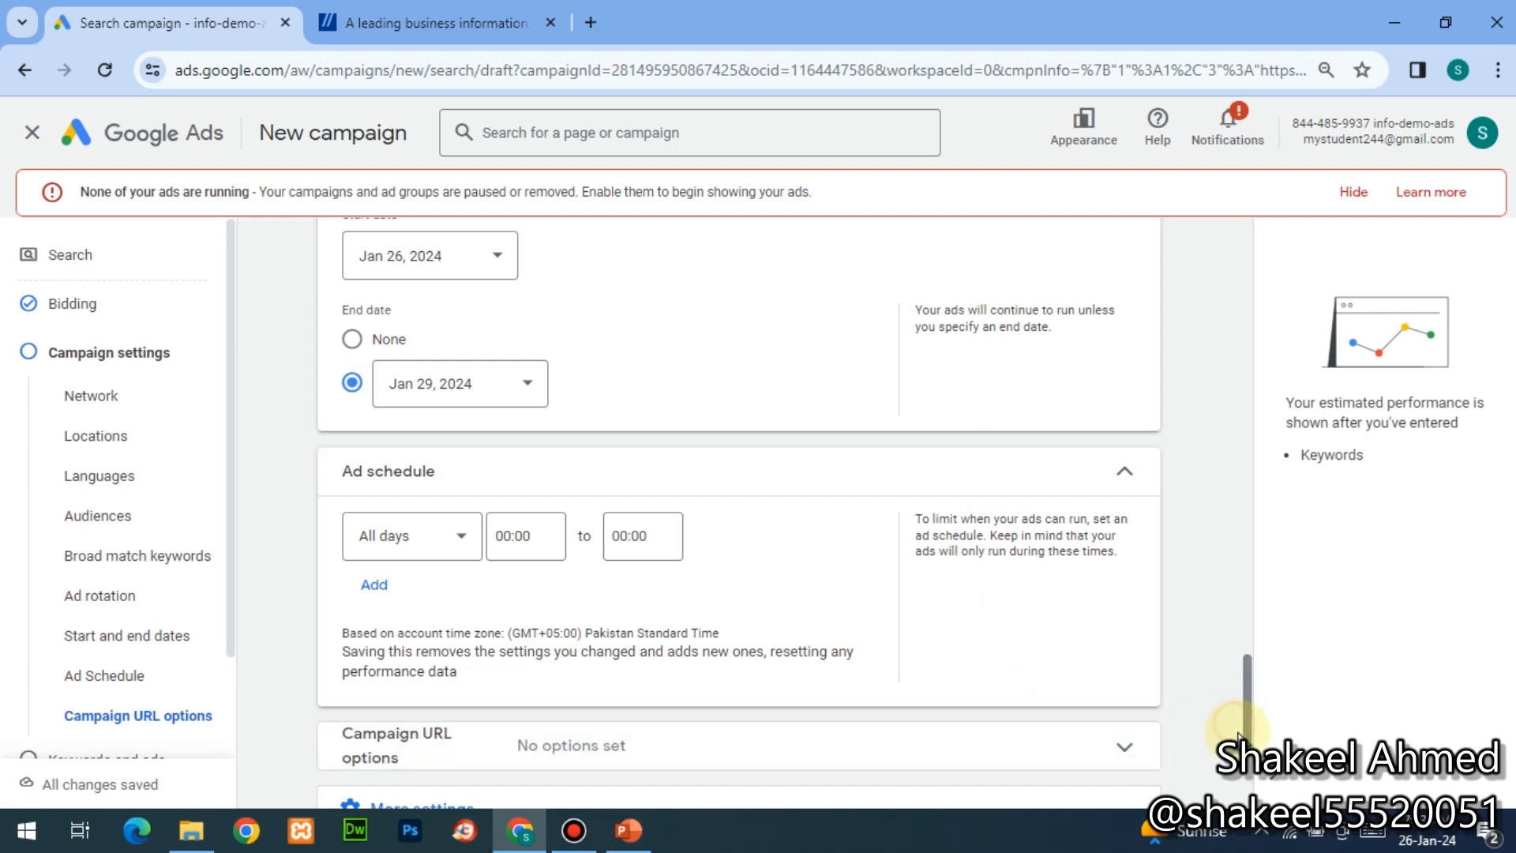
- Open the brand restrictions for review and proceed to the Keywords and ads stage
scroll(1250, 738, "down", 4)
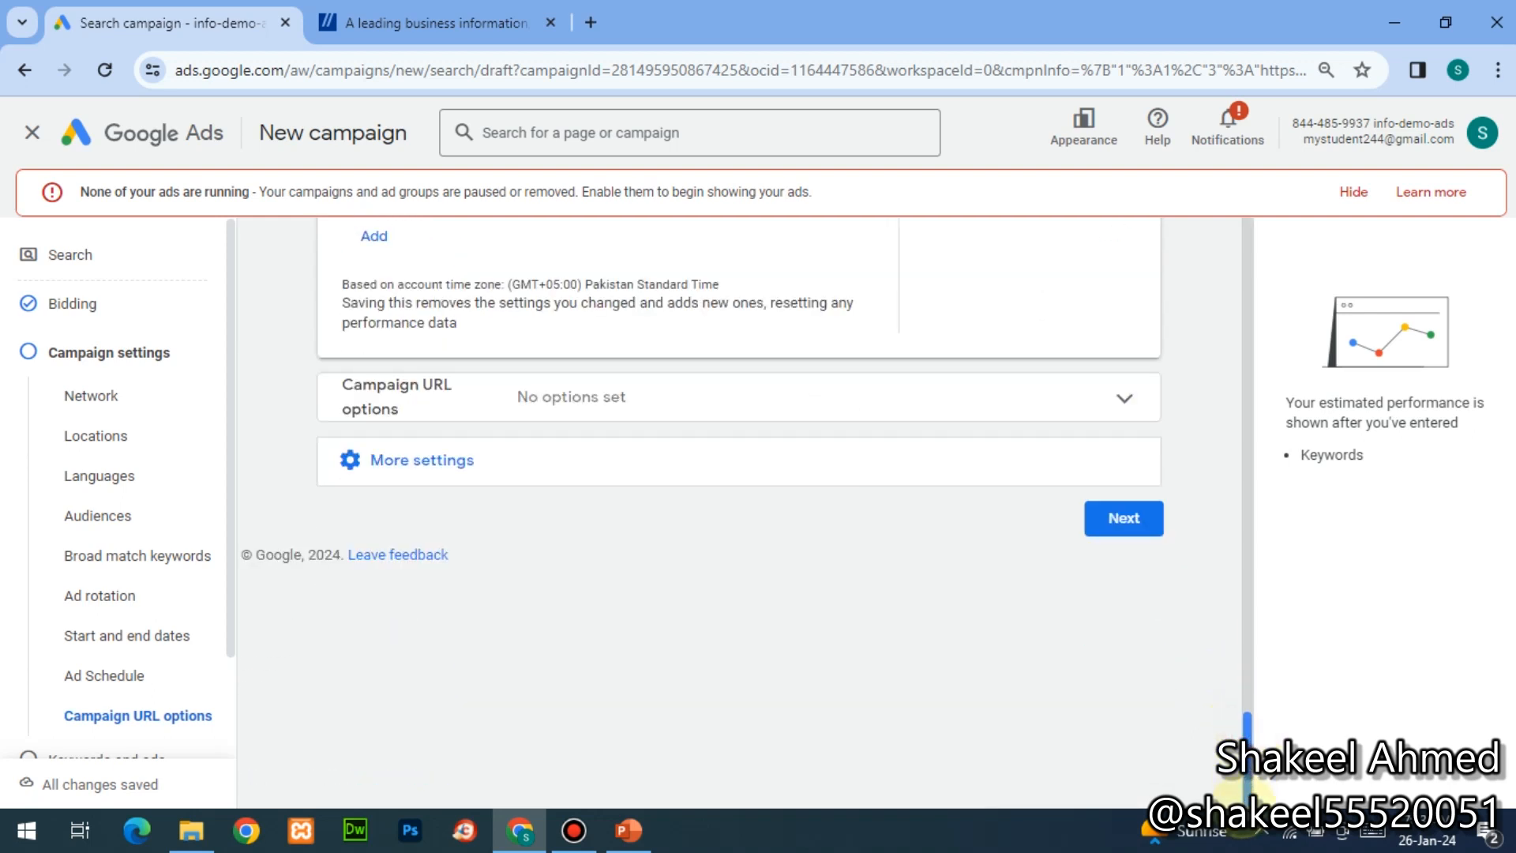
left_click(378, 459)
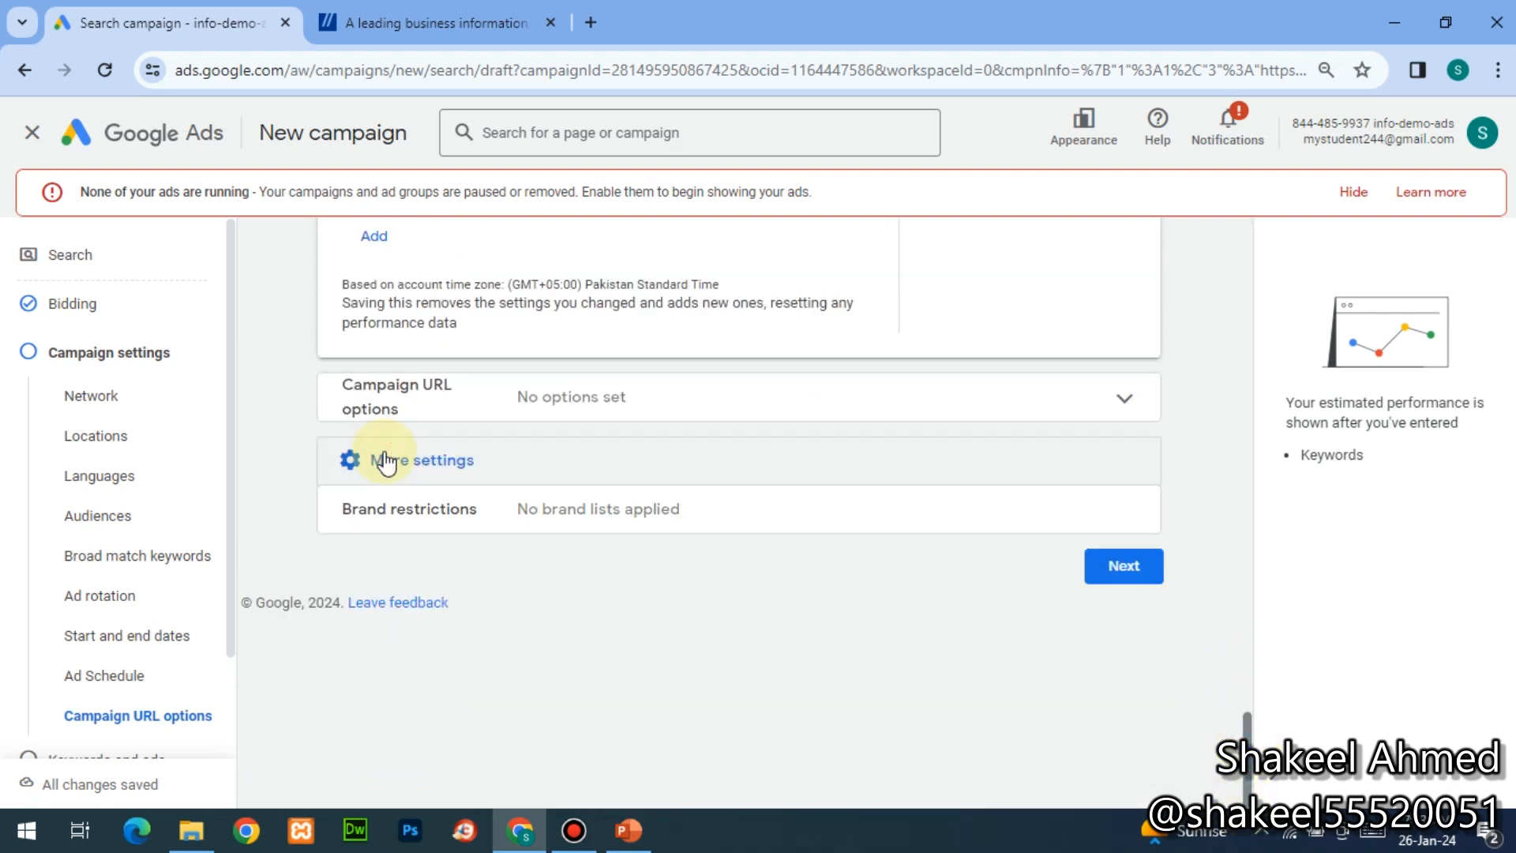
left_click(348, 515)
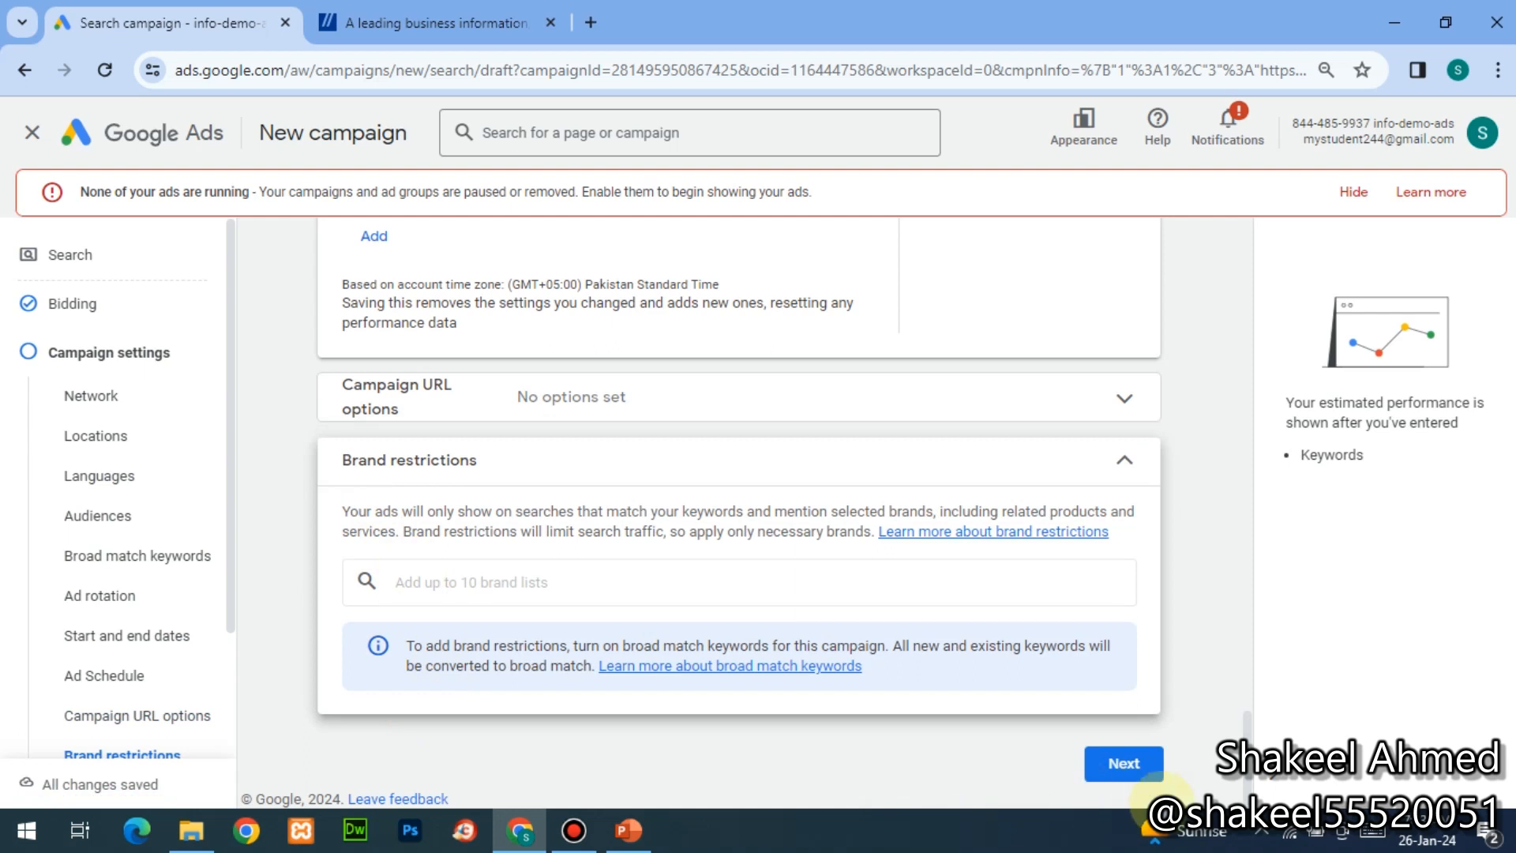
left_click(1119, 766)
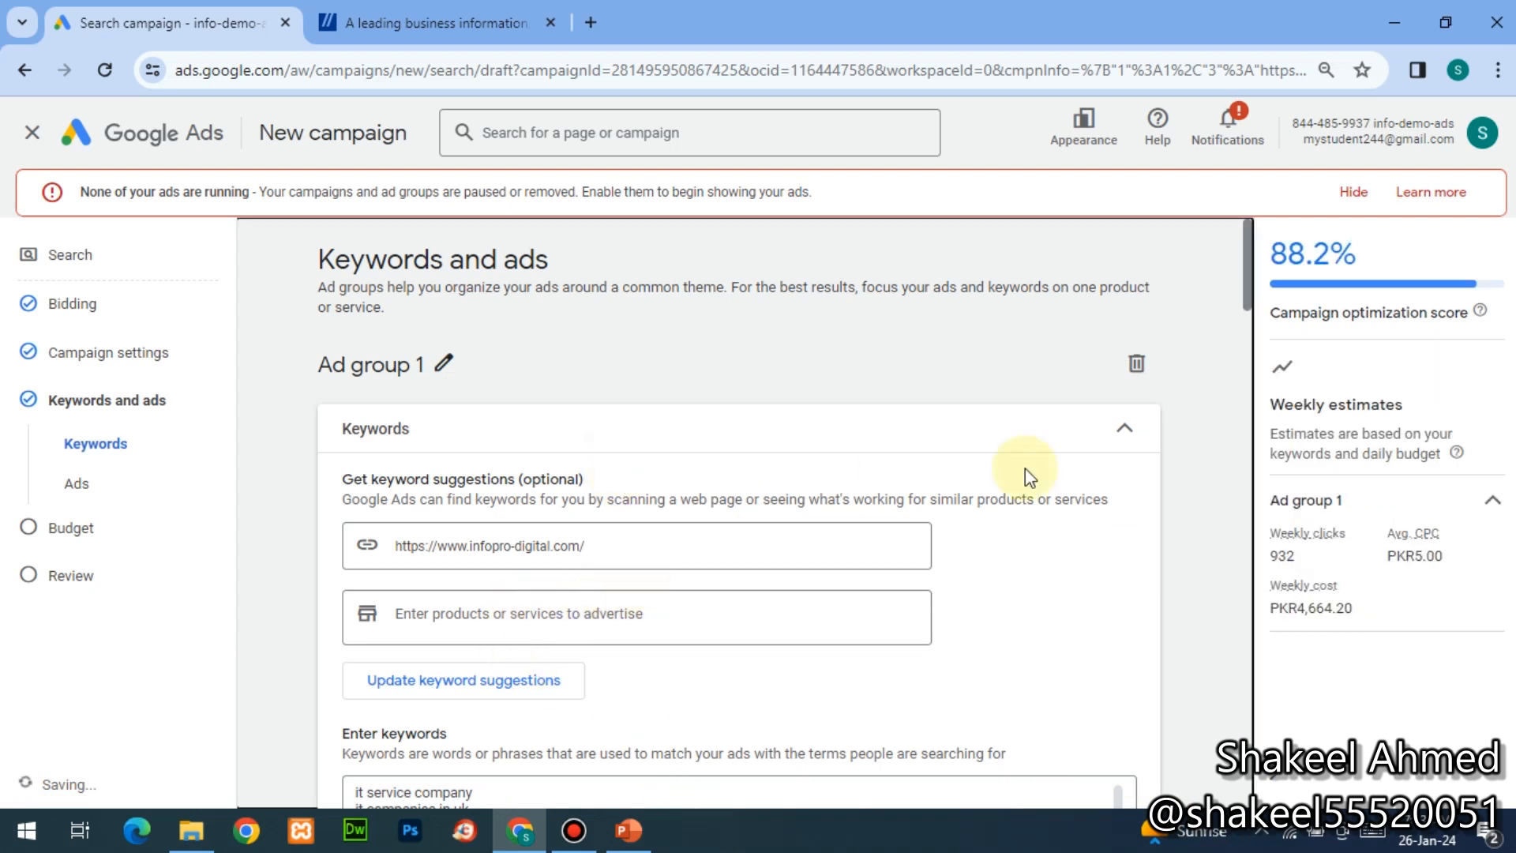
- Review the keyword suggestion fields and the list of keywords entered for Ad group 1
scroll(1025, 467, "down", 5)
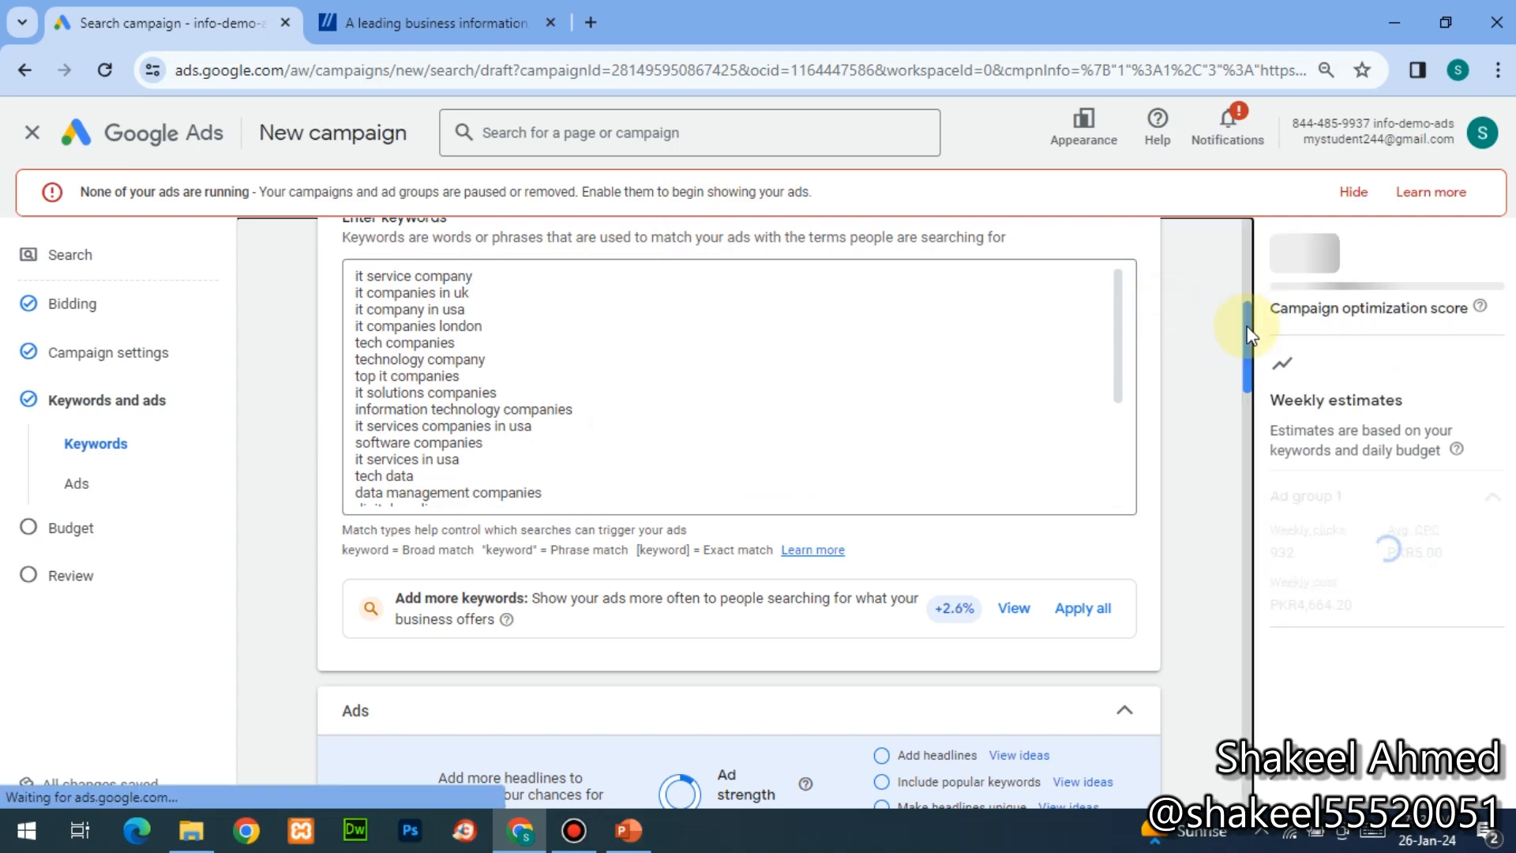
scroll(1238, 276, "up", 4)
left_click_drag(342, 305, 677, 311)
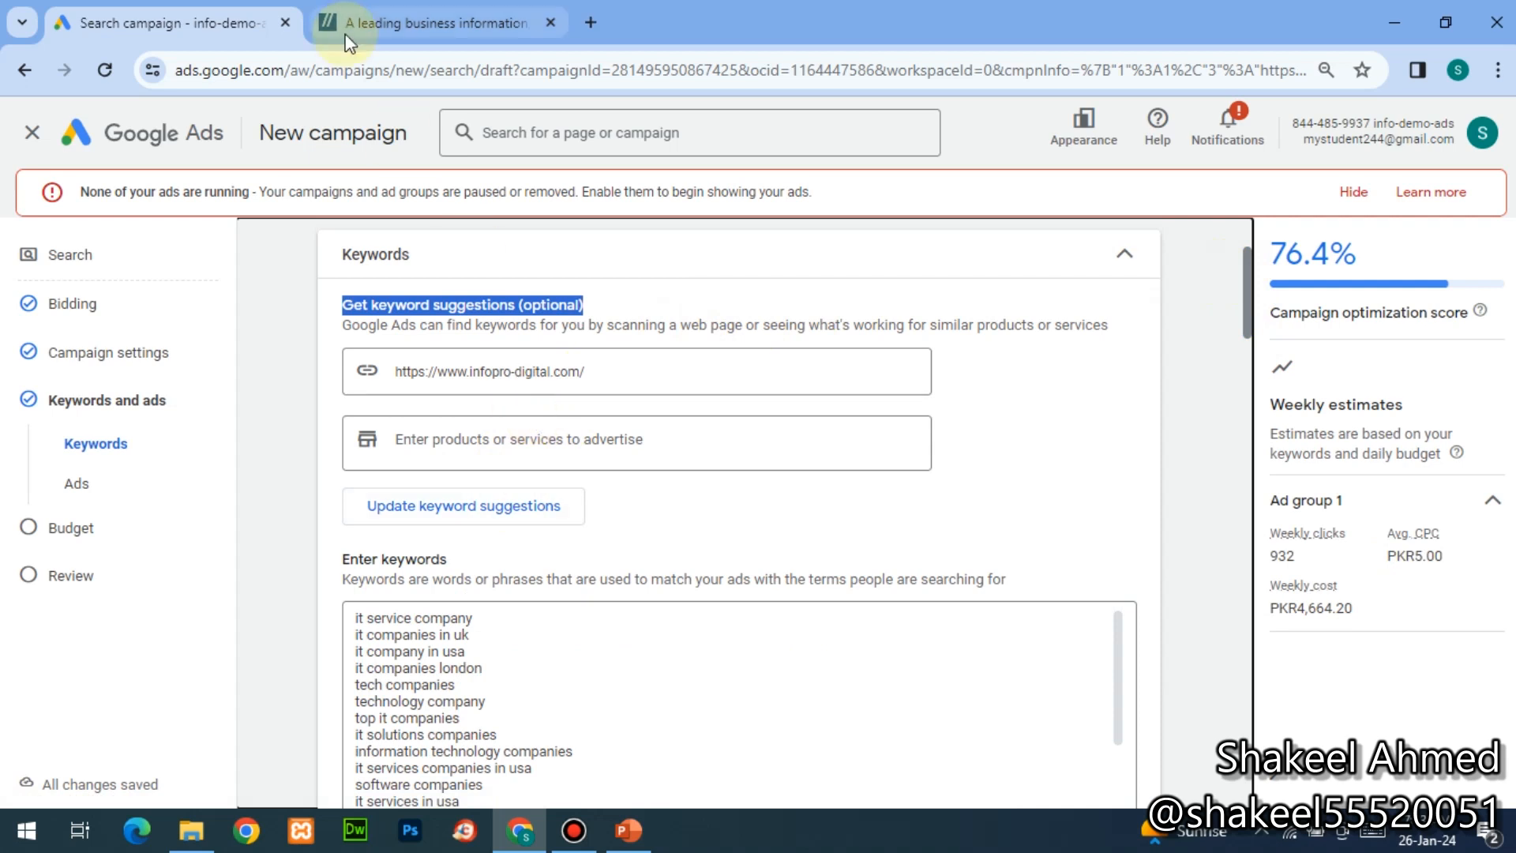
left_click(548, 686)
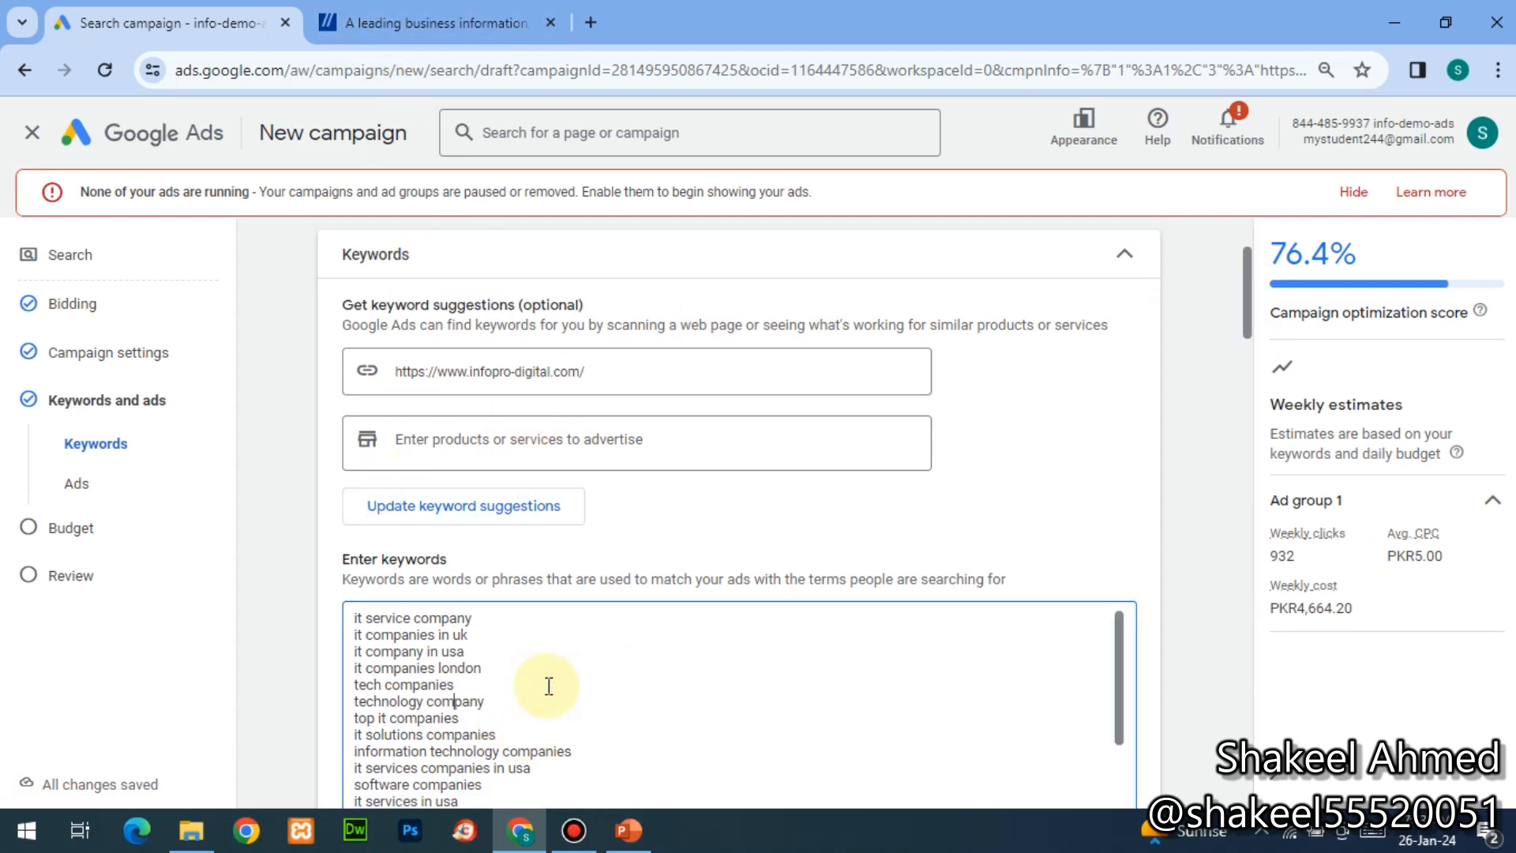
scroll(548, 685, "down", 3)
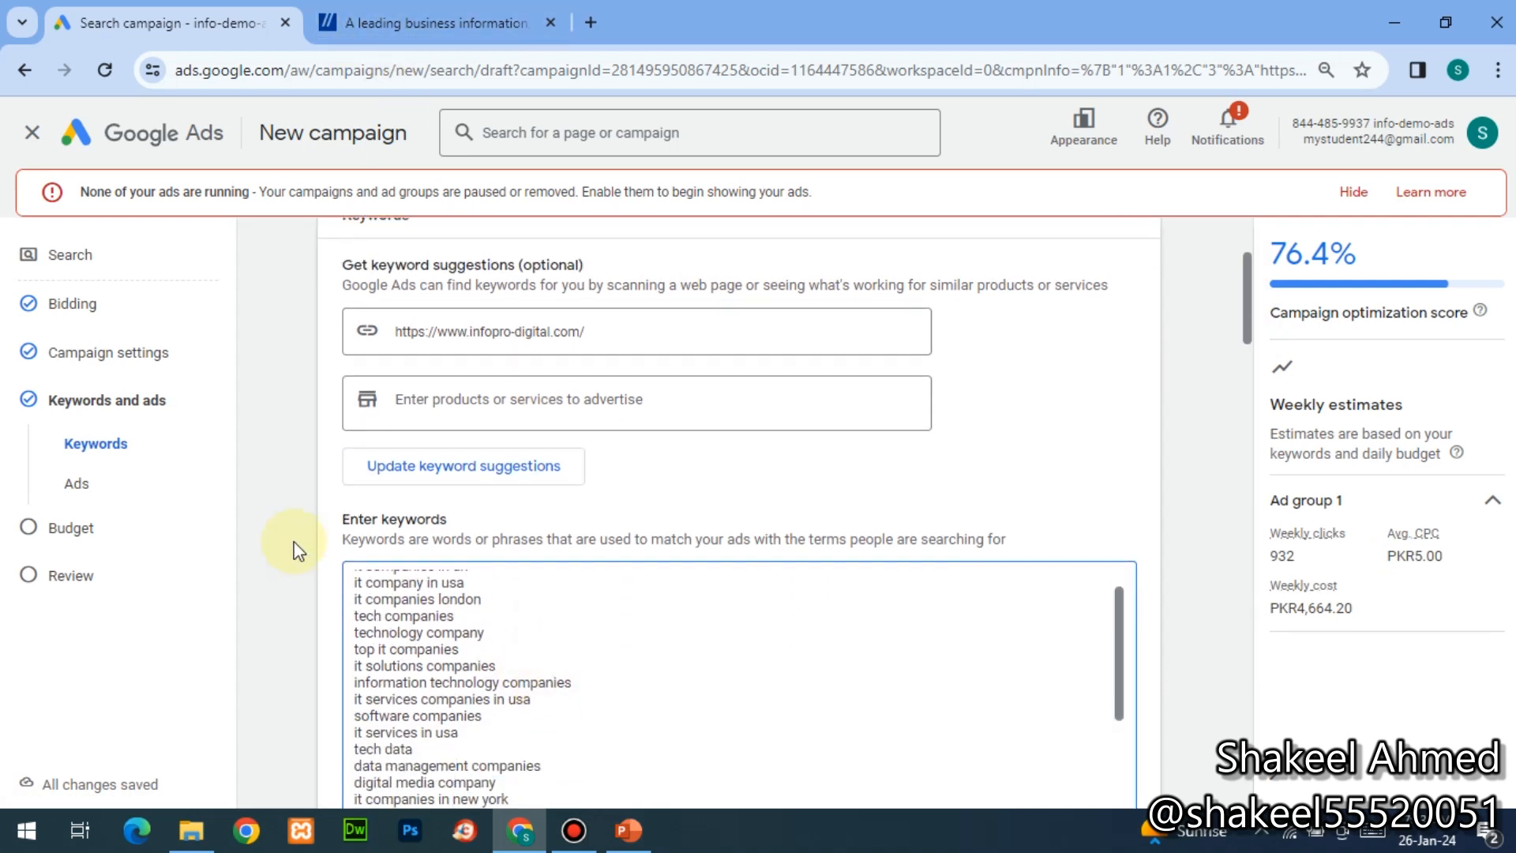
key("Up")
key("Up")
key("Up")
key("Up")
key("Up")
key("Up")
- Add plus modifiers to each word of the "top it companies" keyword so it reads +top +it +companies
scroll(299, 550, "down", 4)
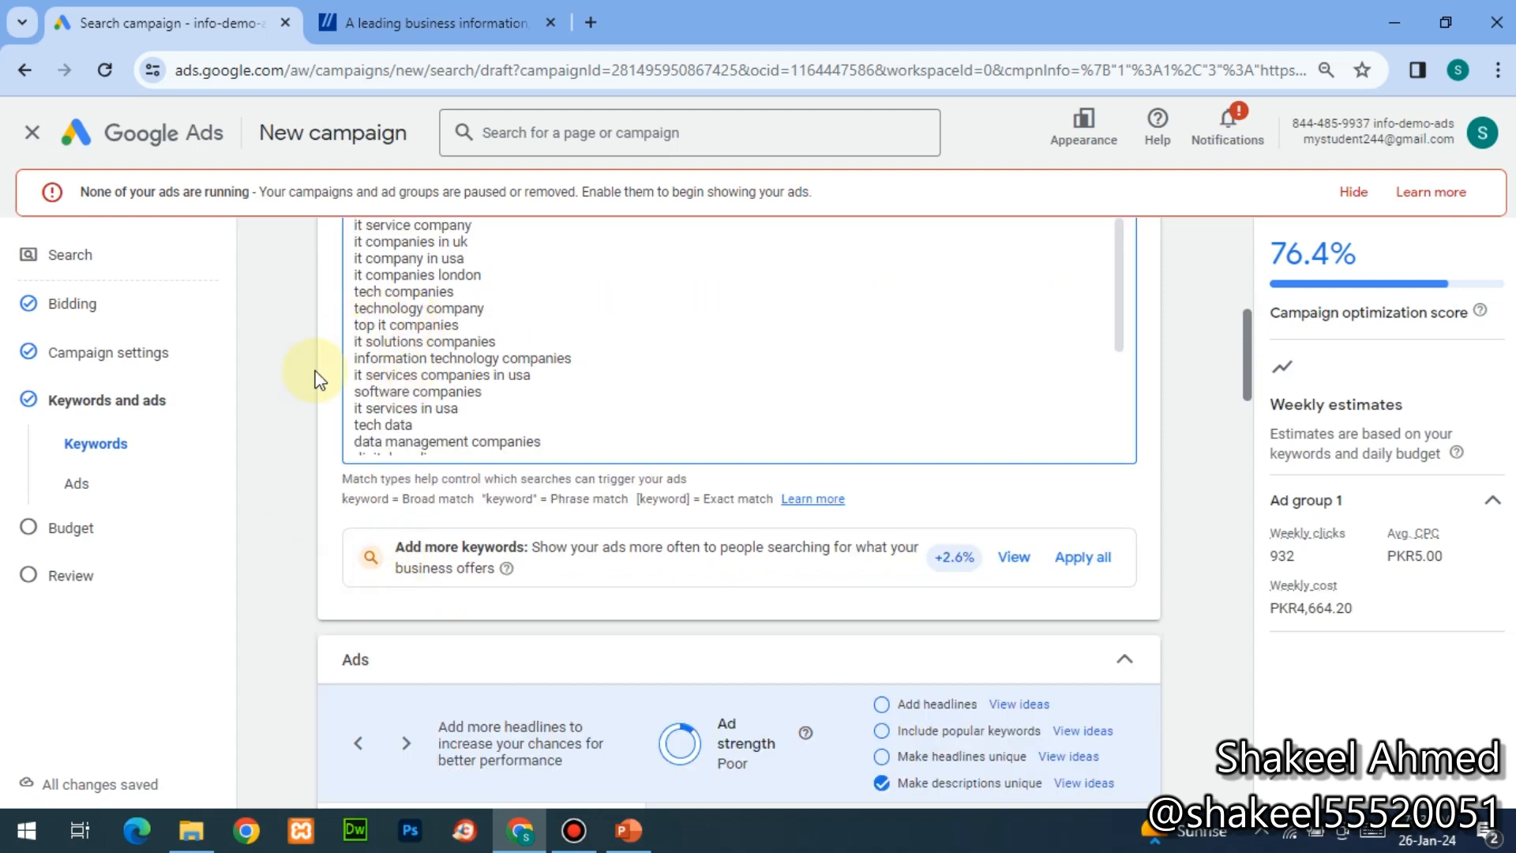
type("+")
type("+")
type("+")
- Insert "-free webdevelopment services" on a new line below +top +it +companies and trim it to -free
key("Return")
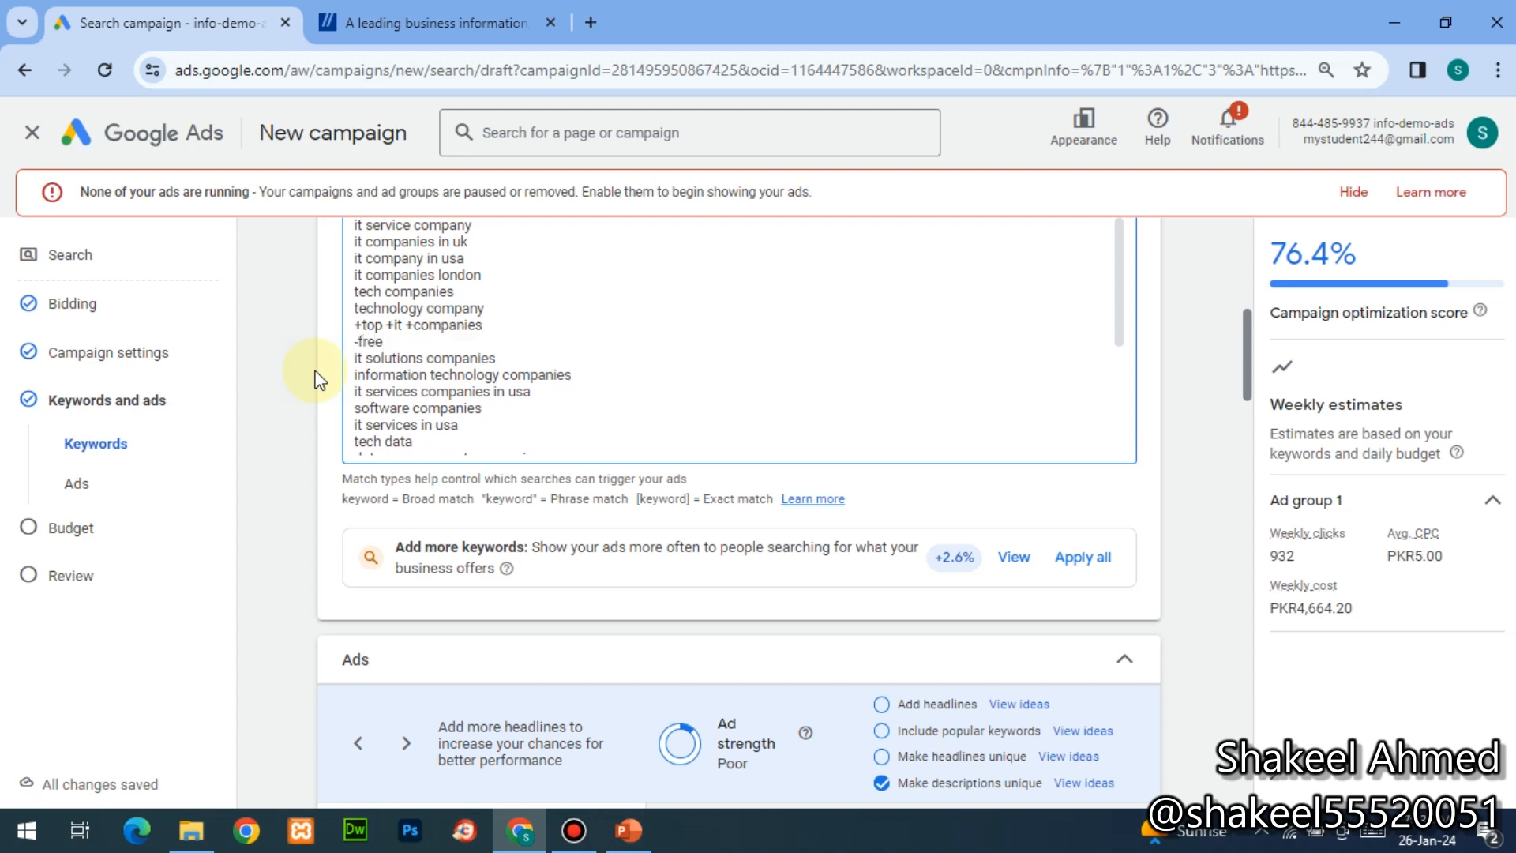
type("-free webdevelopment se")
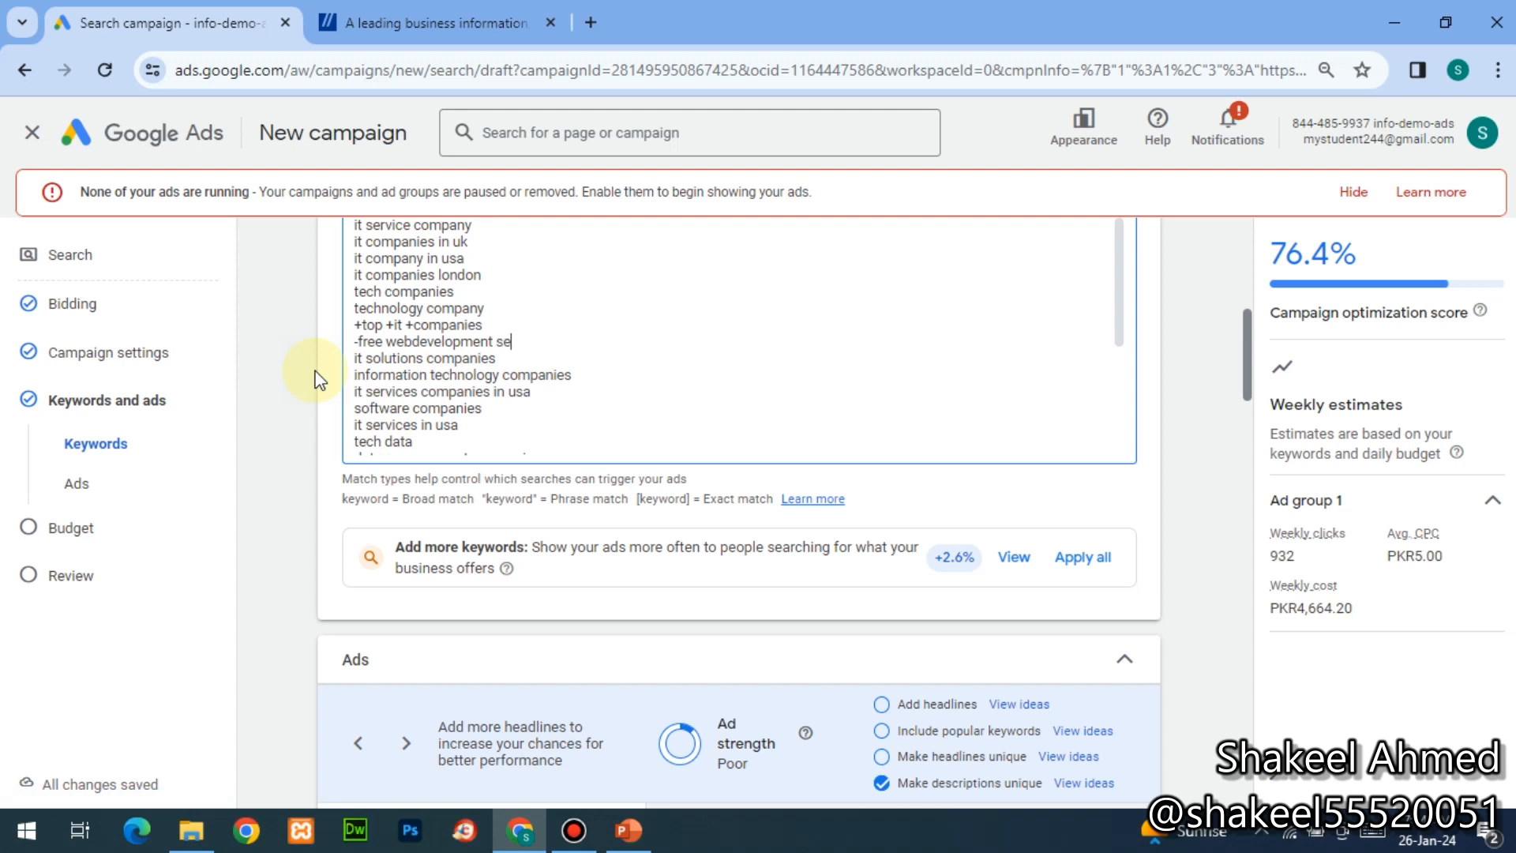
type("s")
key("shift+End")
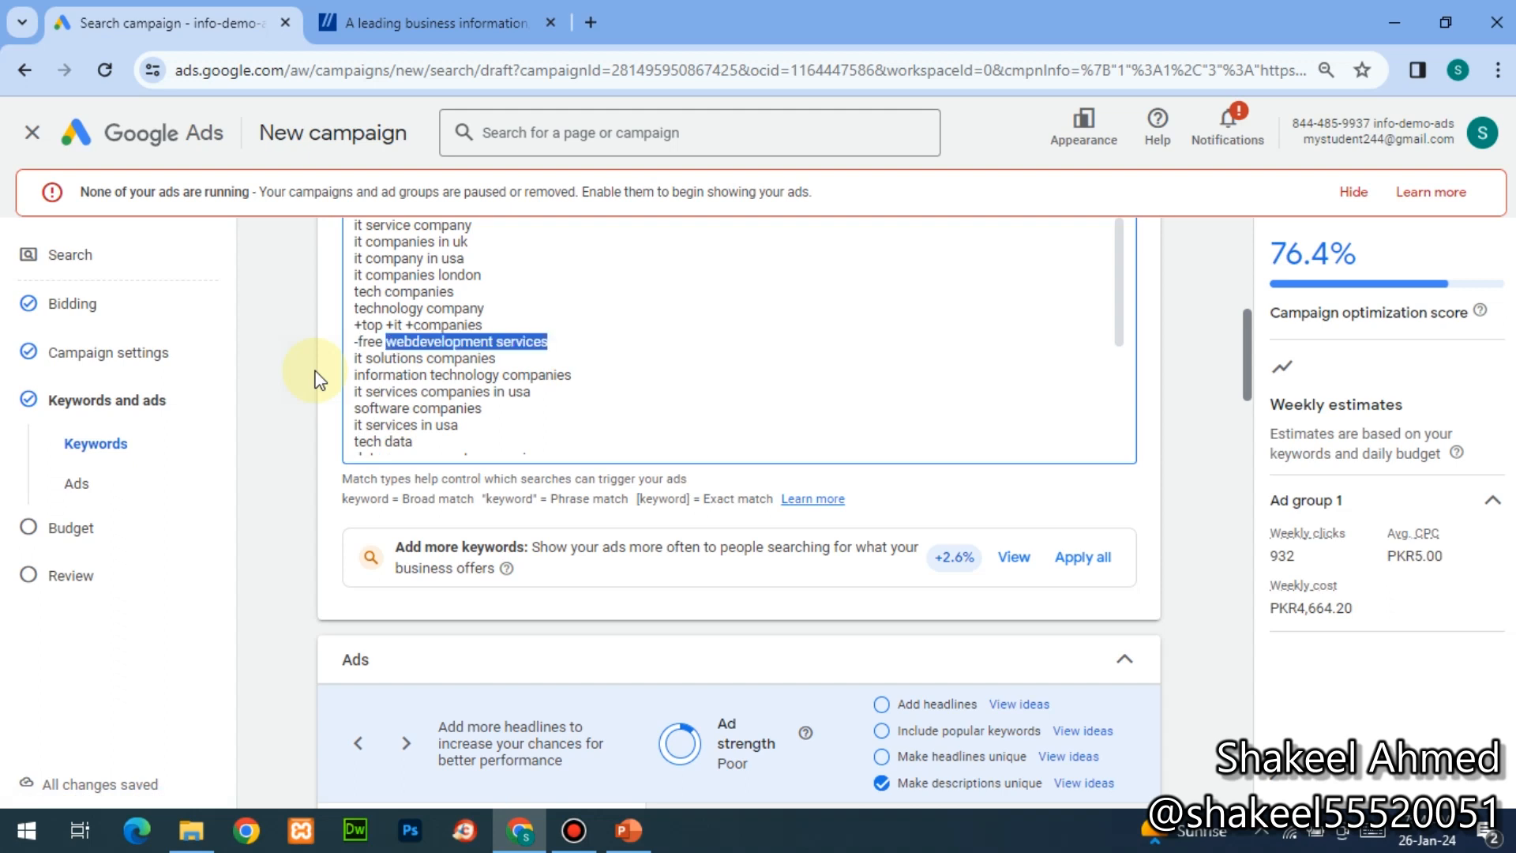
key("BackSpace")
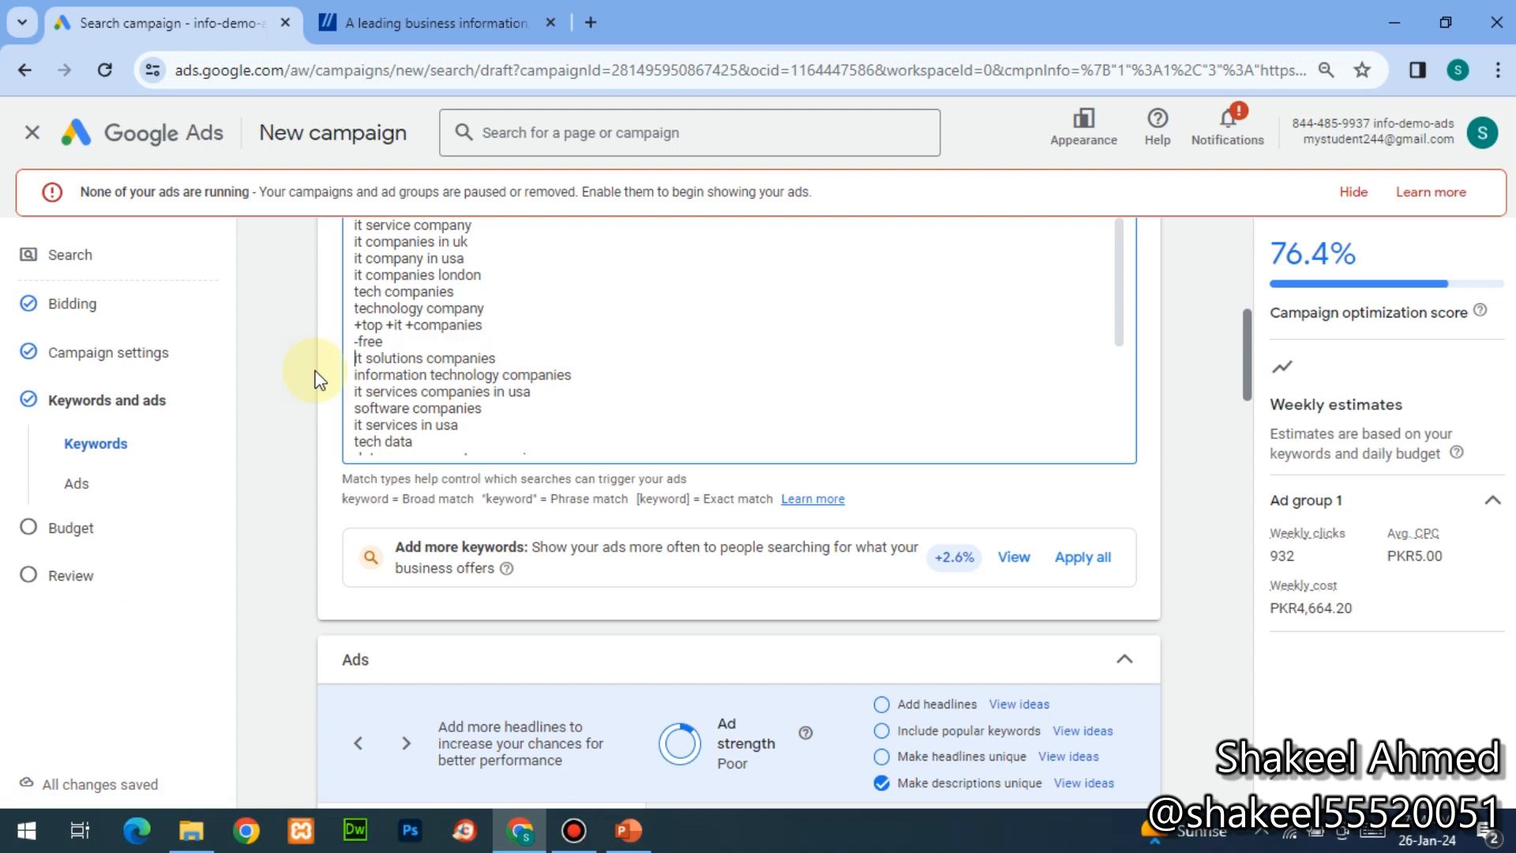
- Make "it solutions companies" exact match with square brackets and "information technology companies" phrase match with quotation marks
type("[")
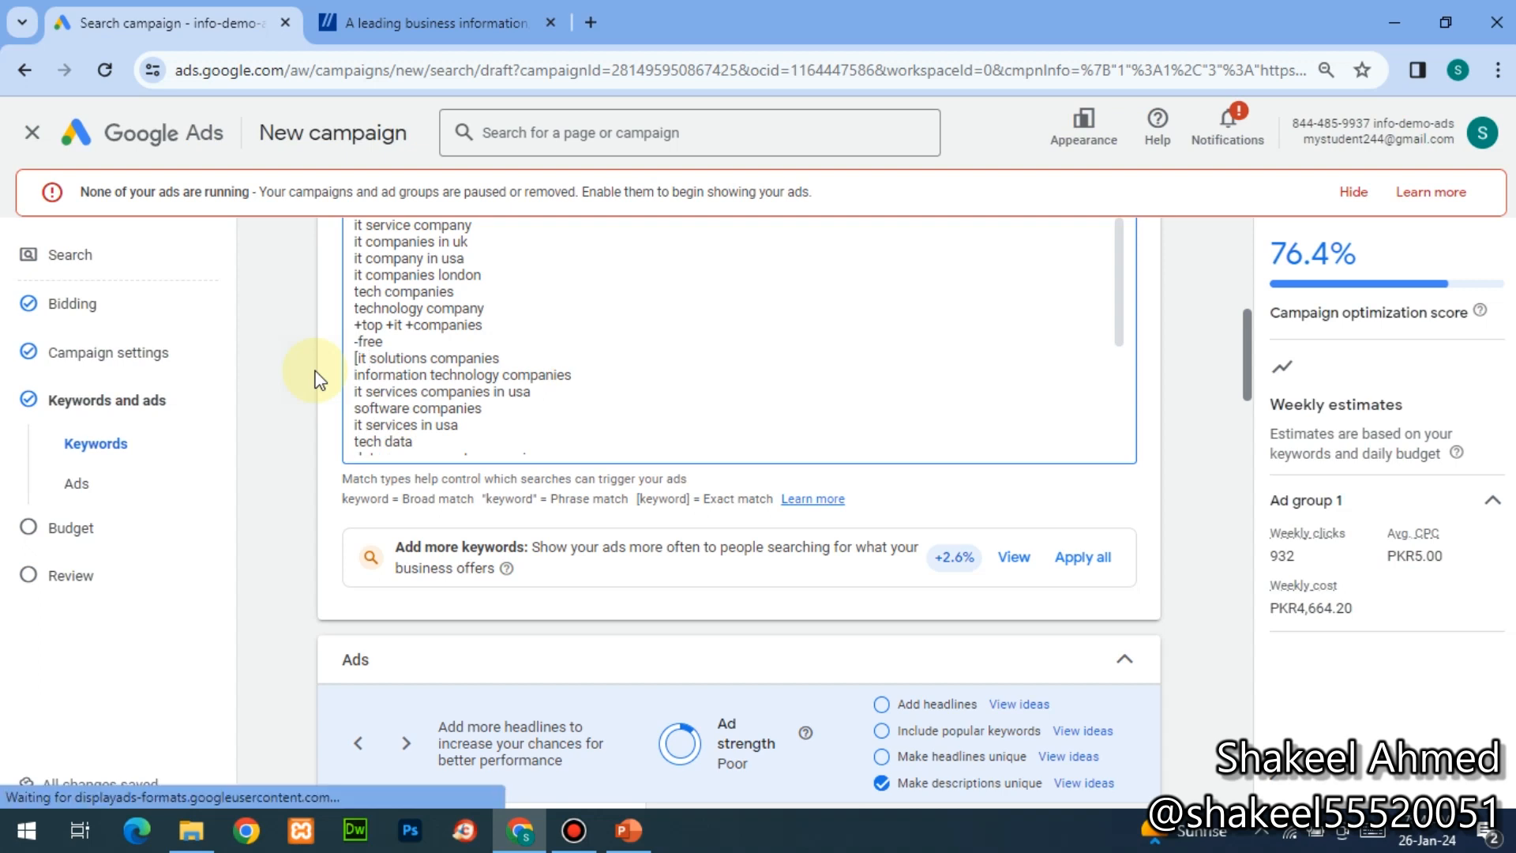
key("Left")
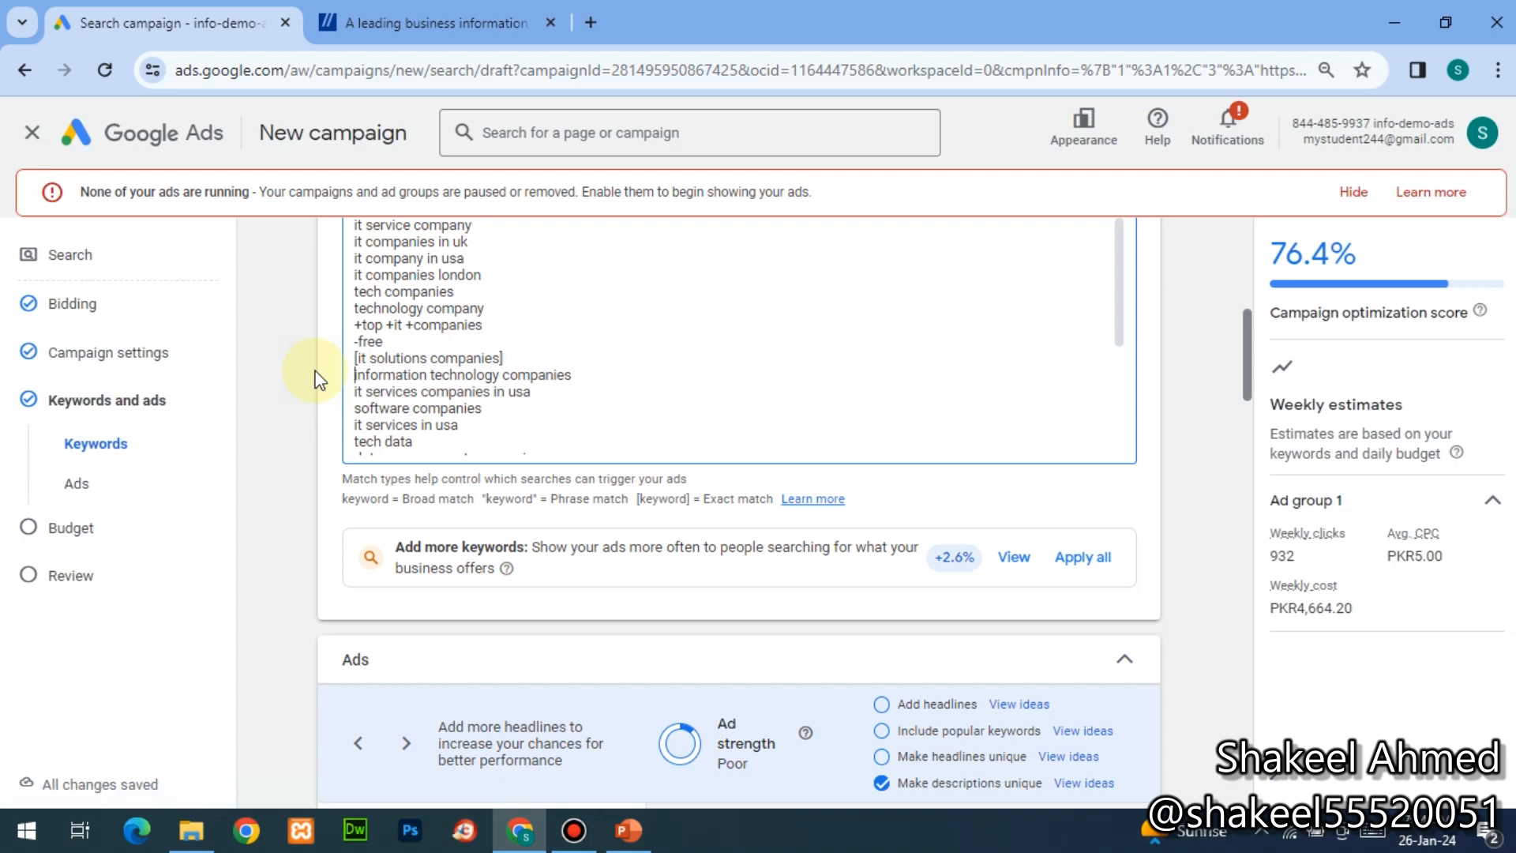
type("\"")
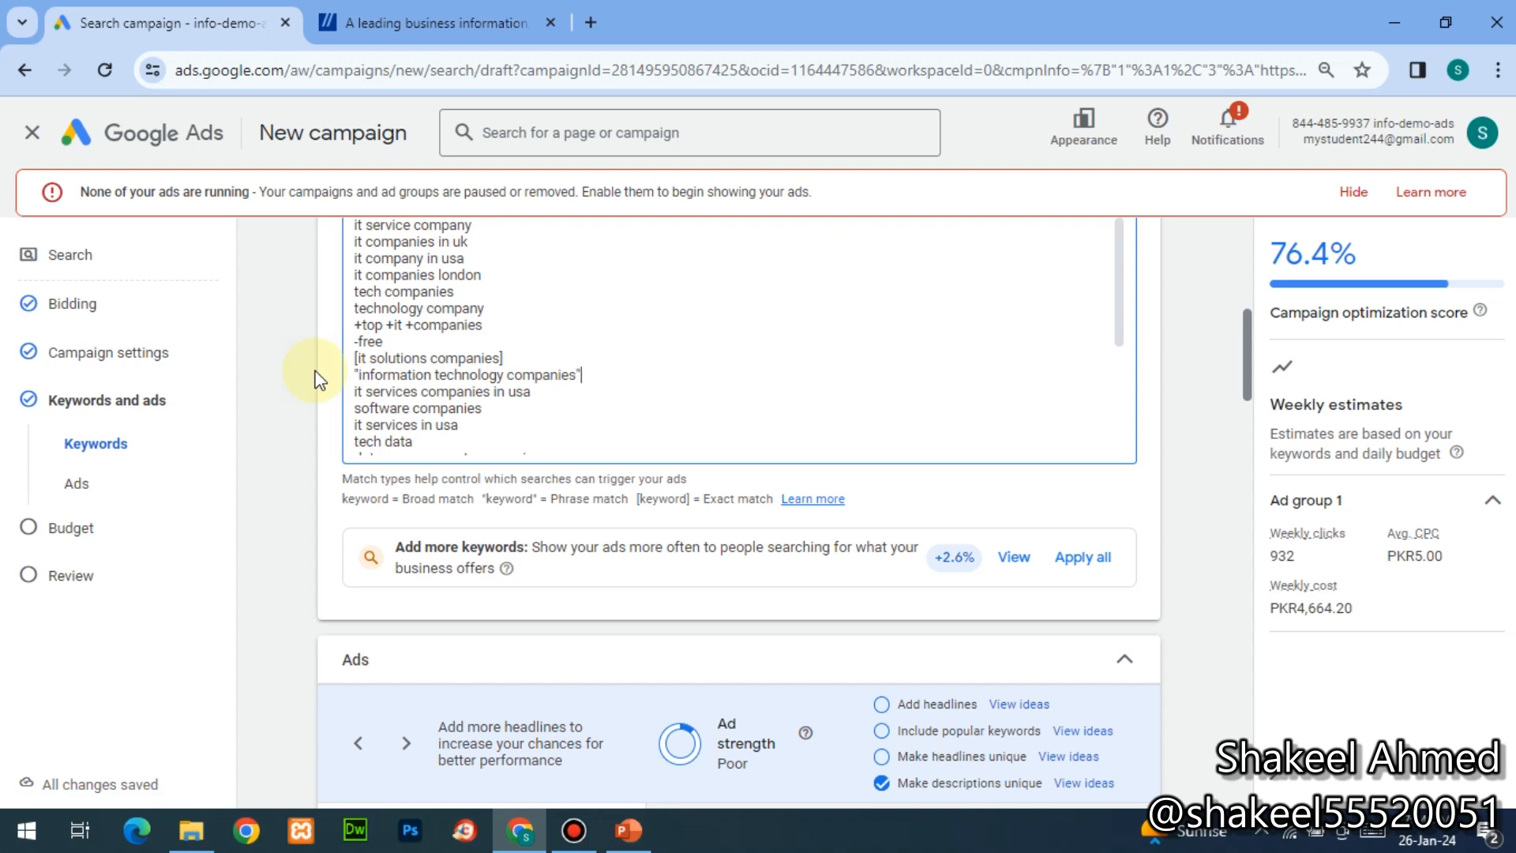
- Check the rest of the keyword list and apply all of the recommended additional keywords
key("Down")
key("Down")
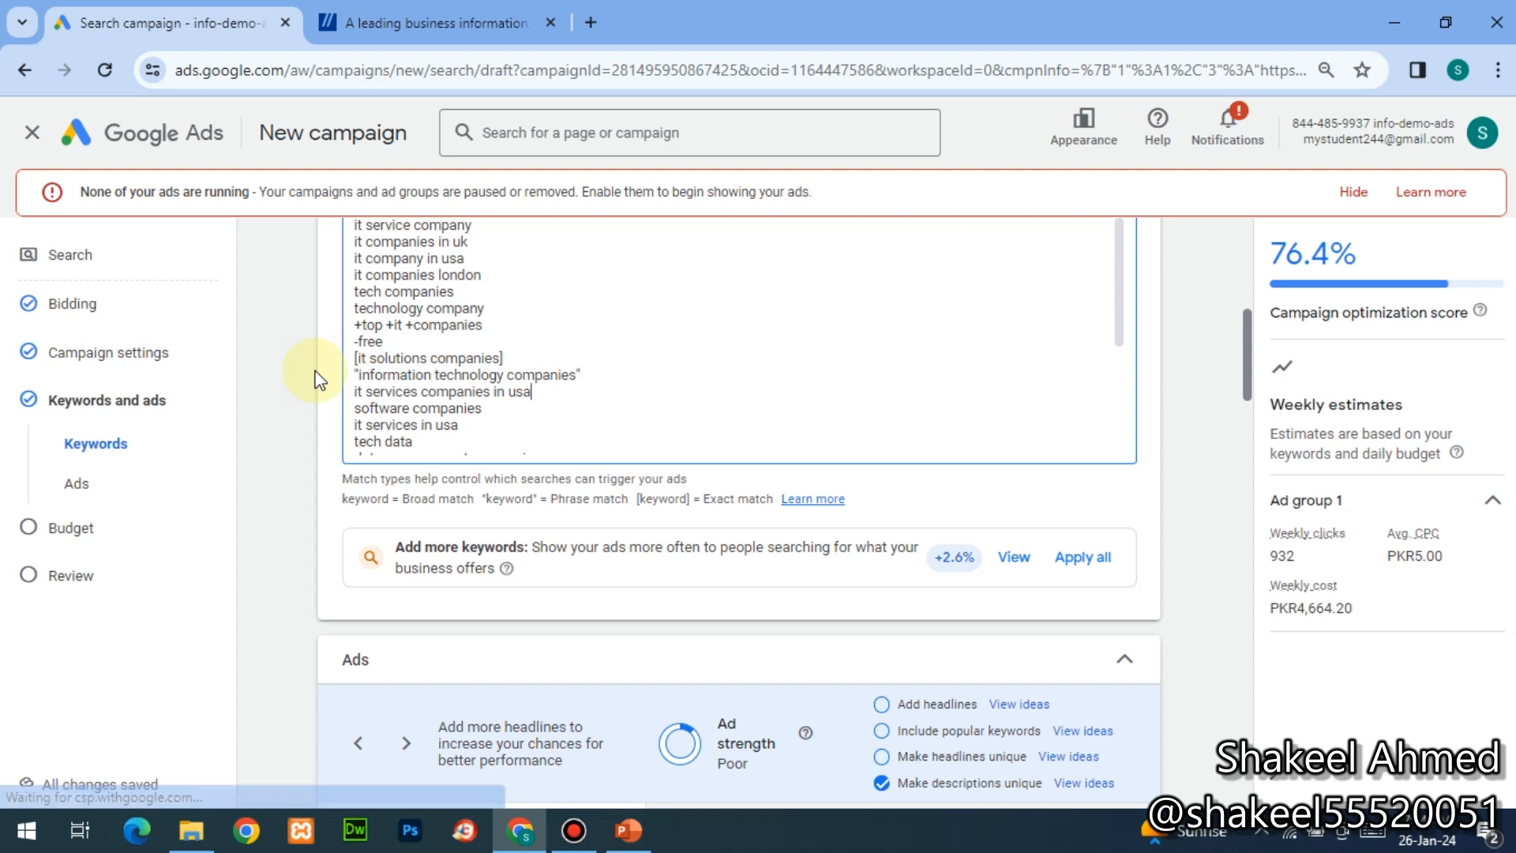
key("Down")
key("Down")
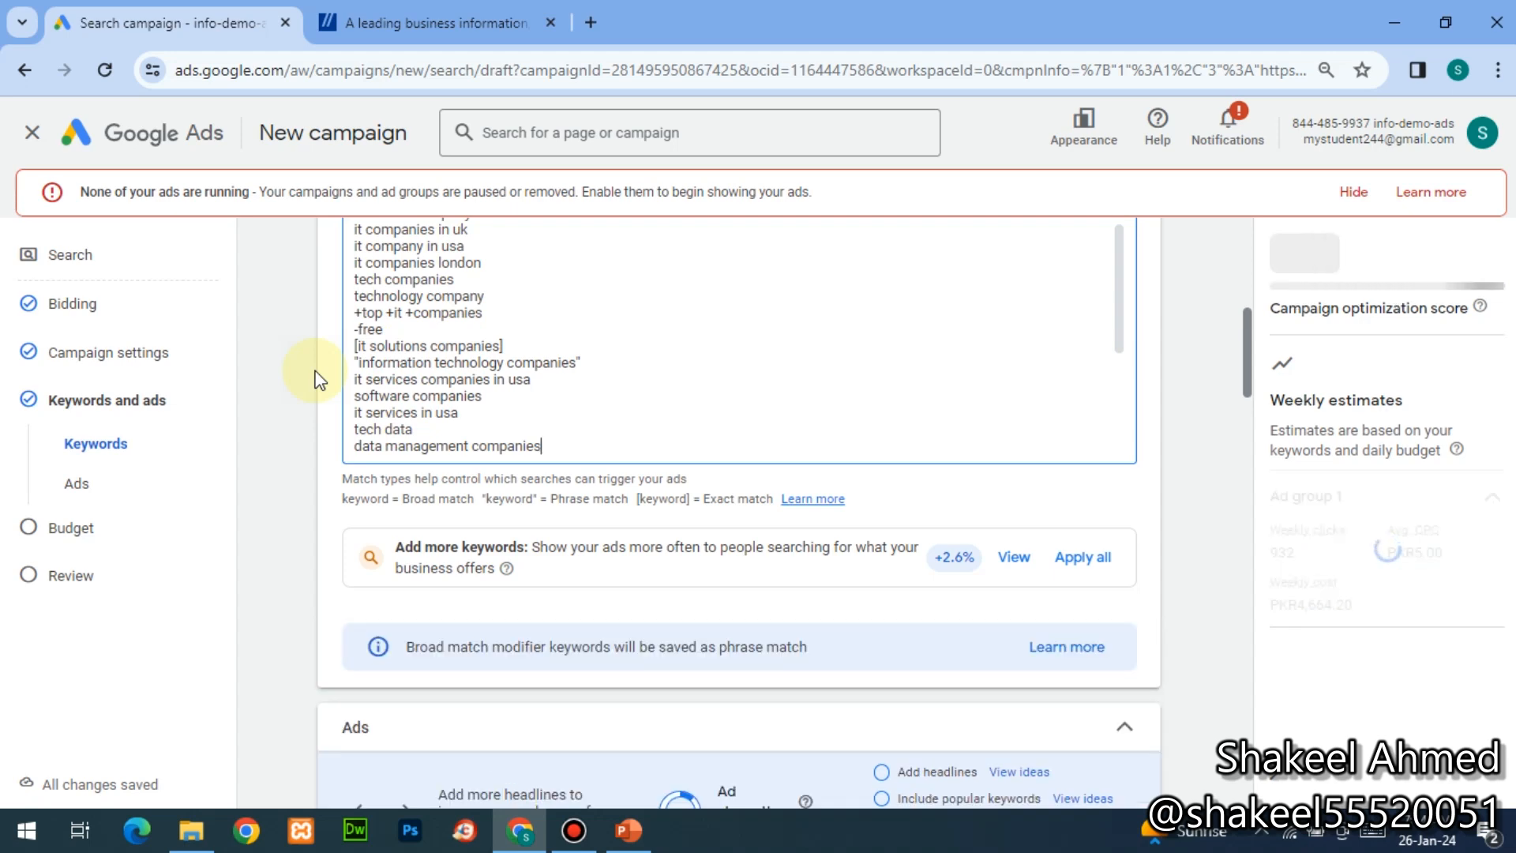
key("Page_Down")
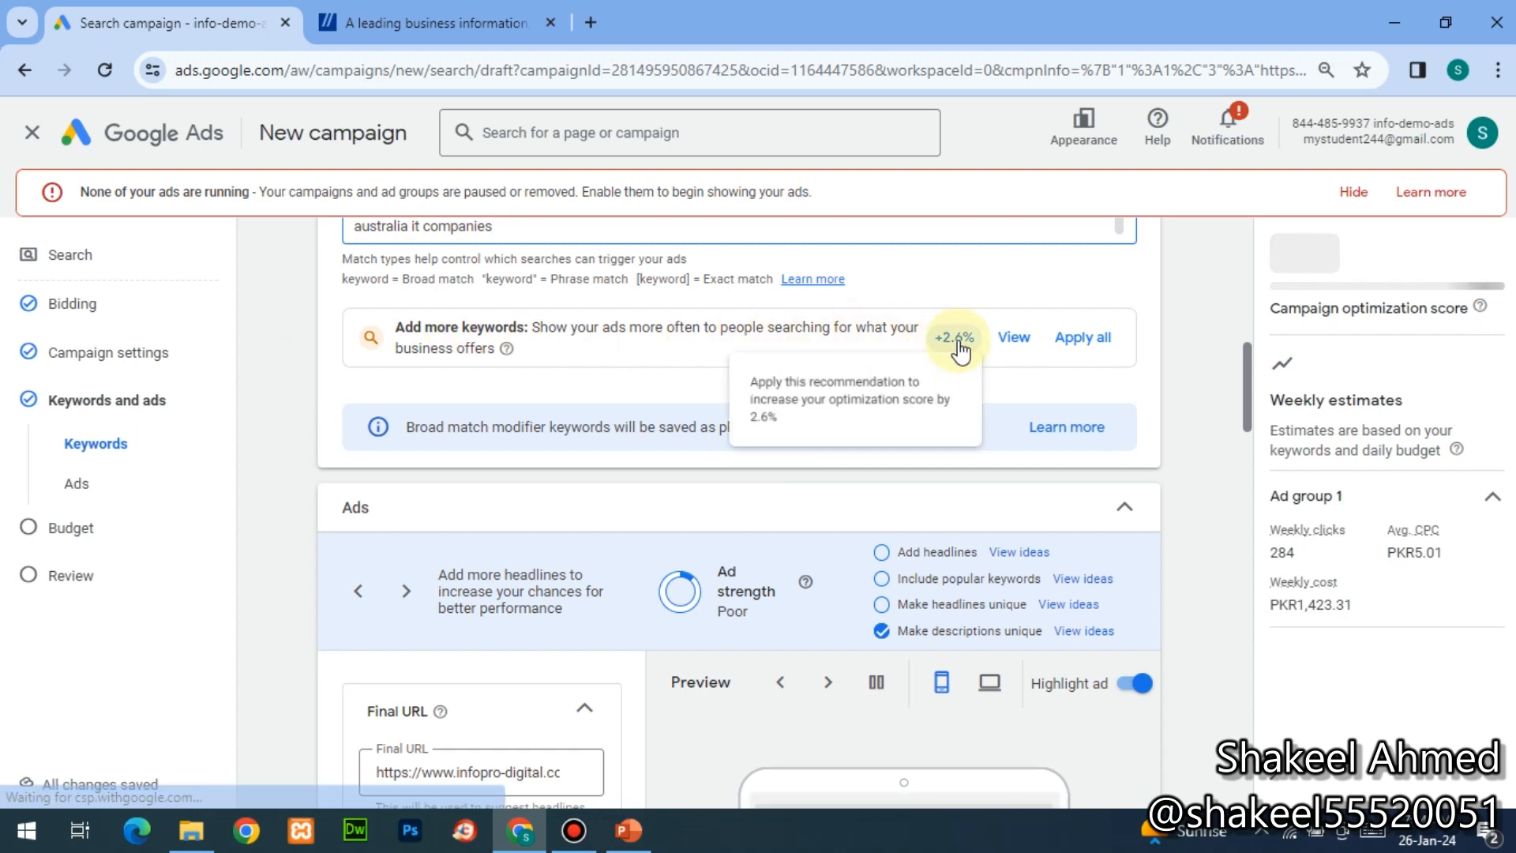
left_click(1066, 346)
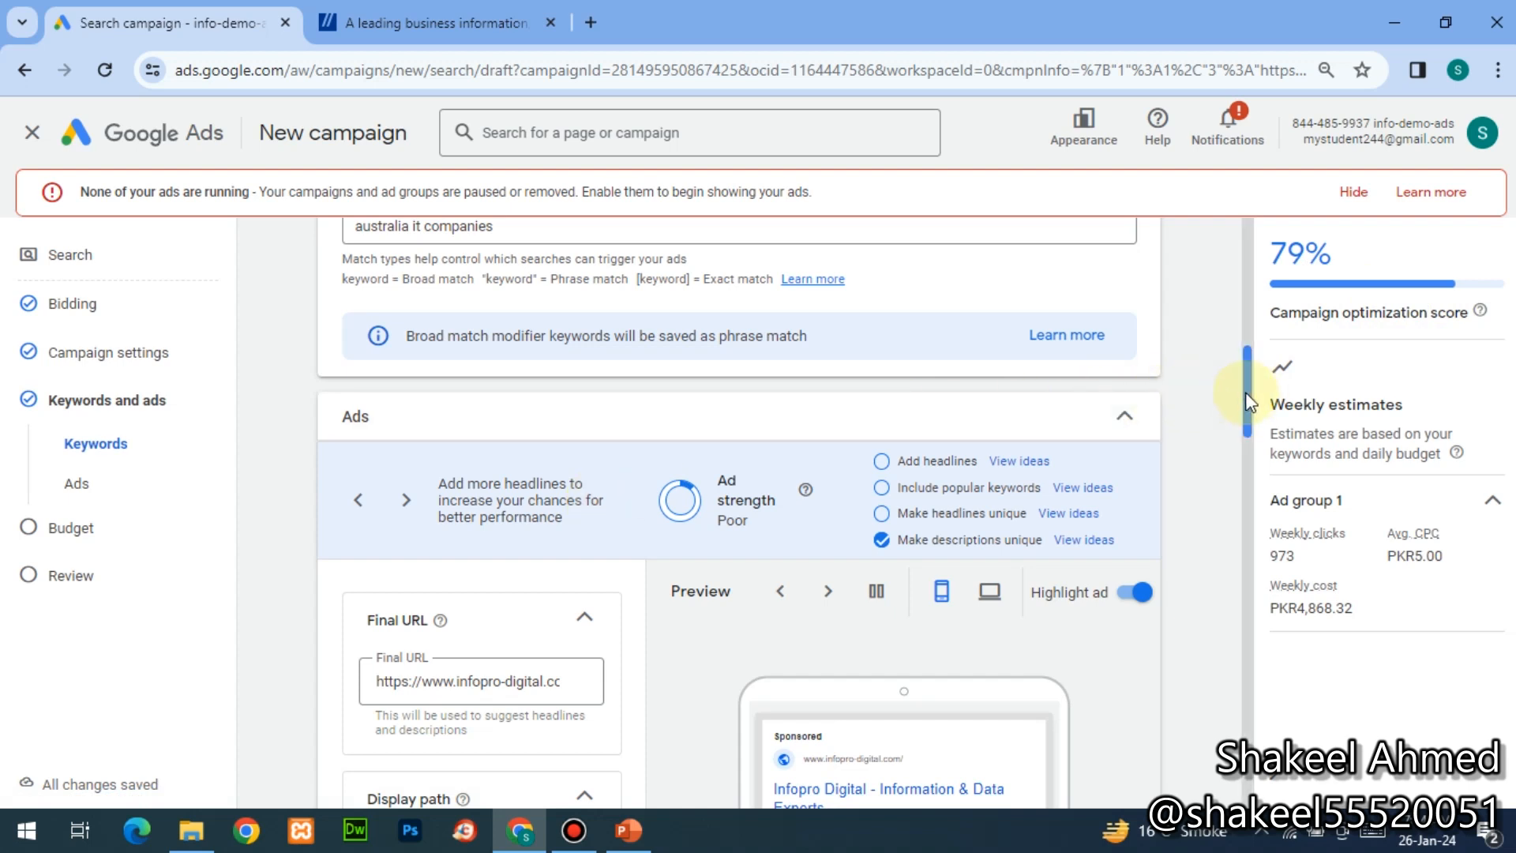
- Review the ideas offered for adding more headlines and for making the headlines more unique, without choosing any
left_click_drag(1247, 395, 1250, 439)
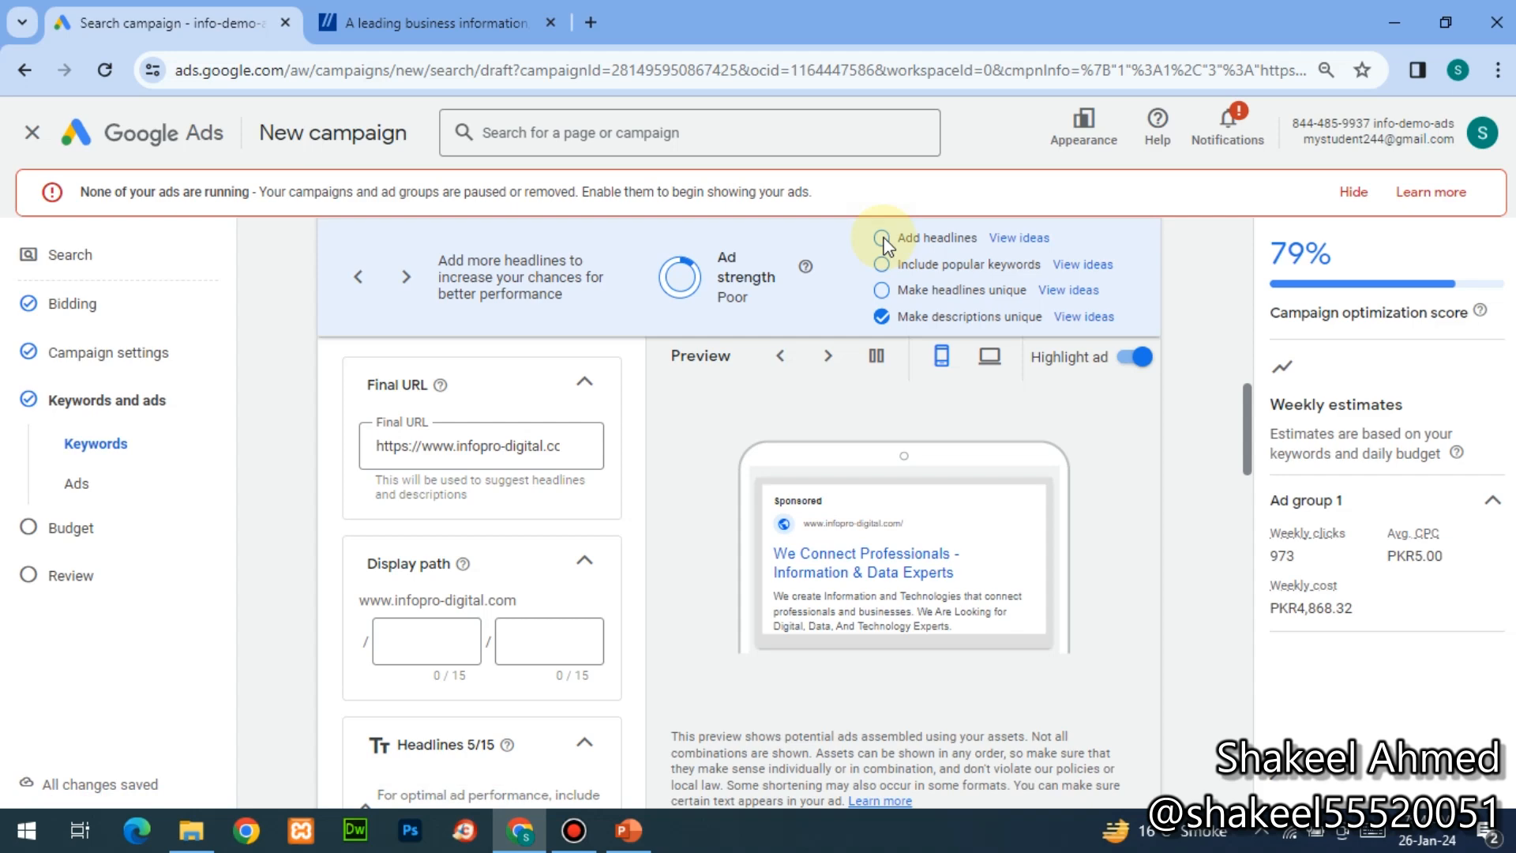
left_click(1017, 240)
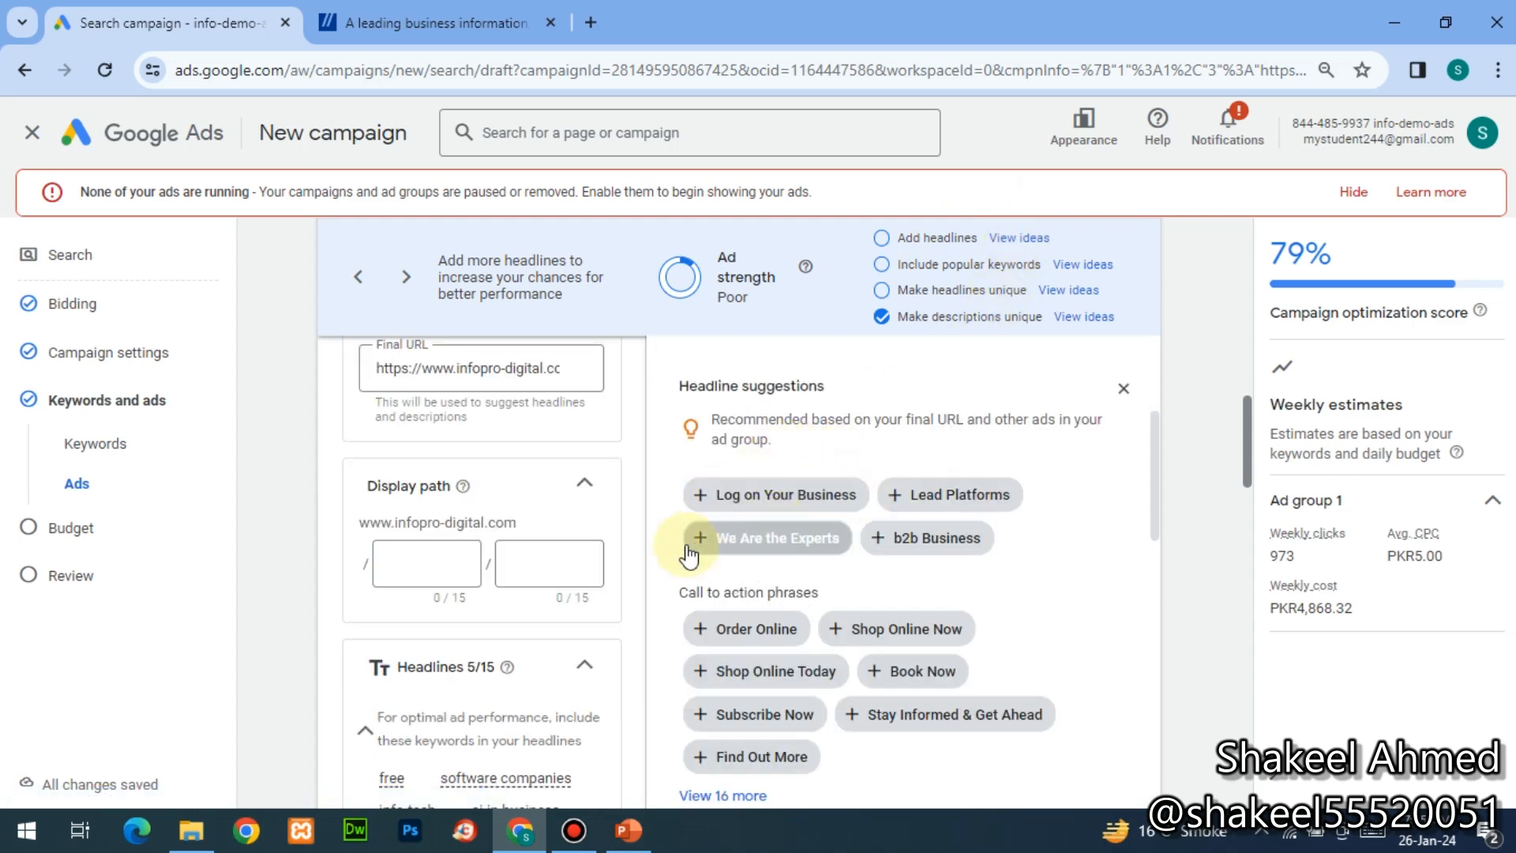
left_click(1123, 390)
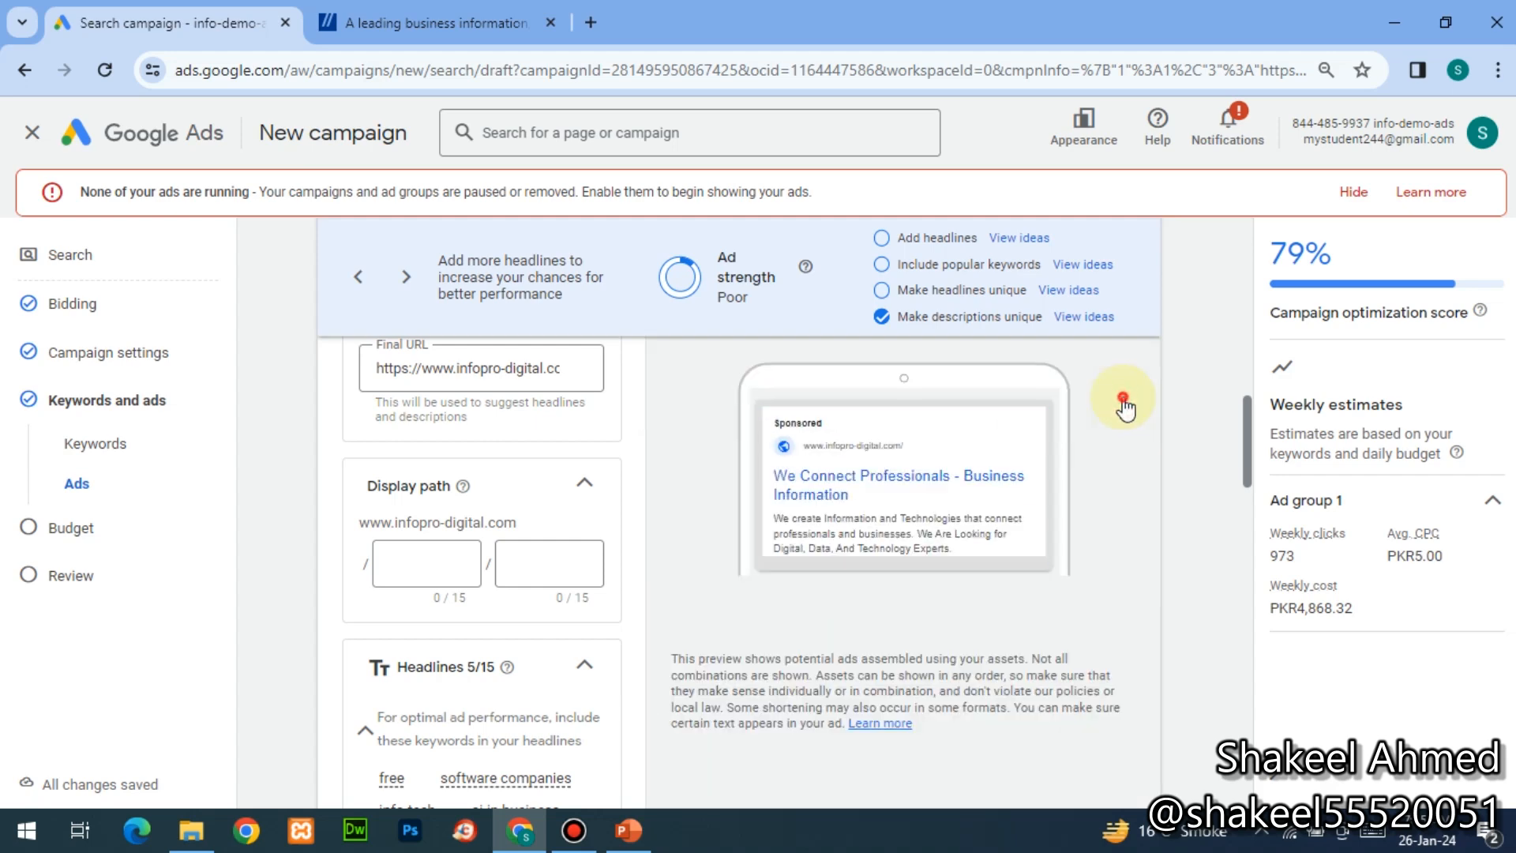
left_click(1055, 294)
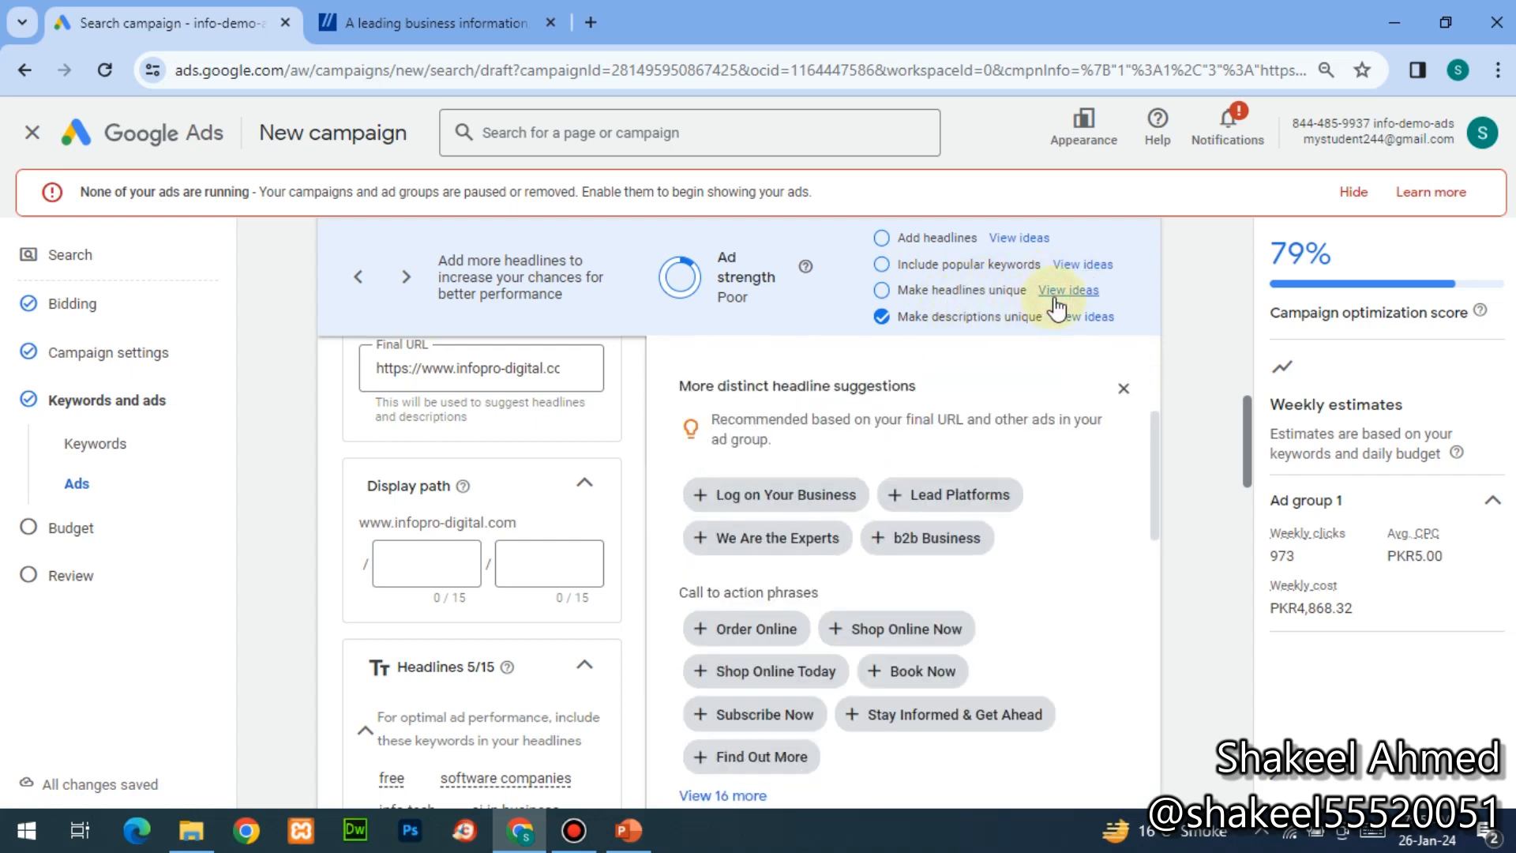
left_click(1106, 385)
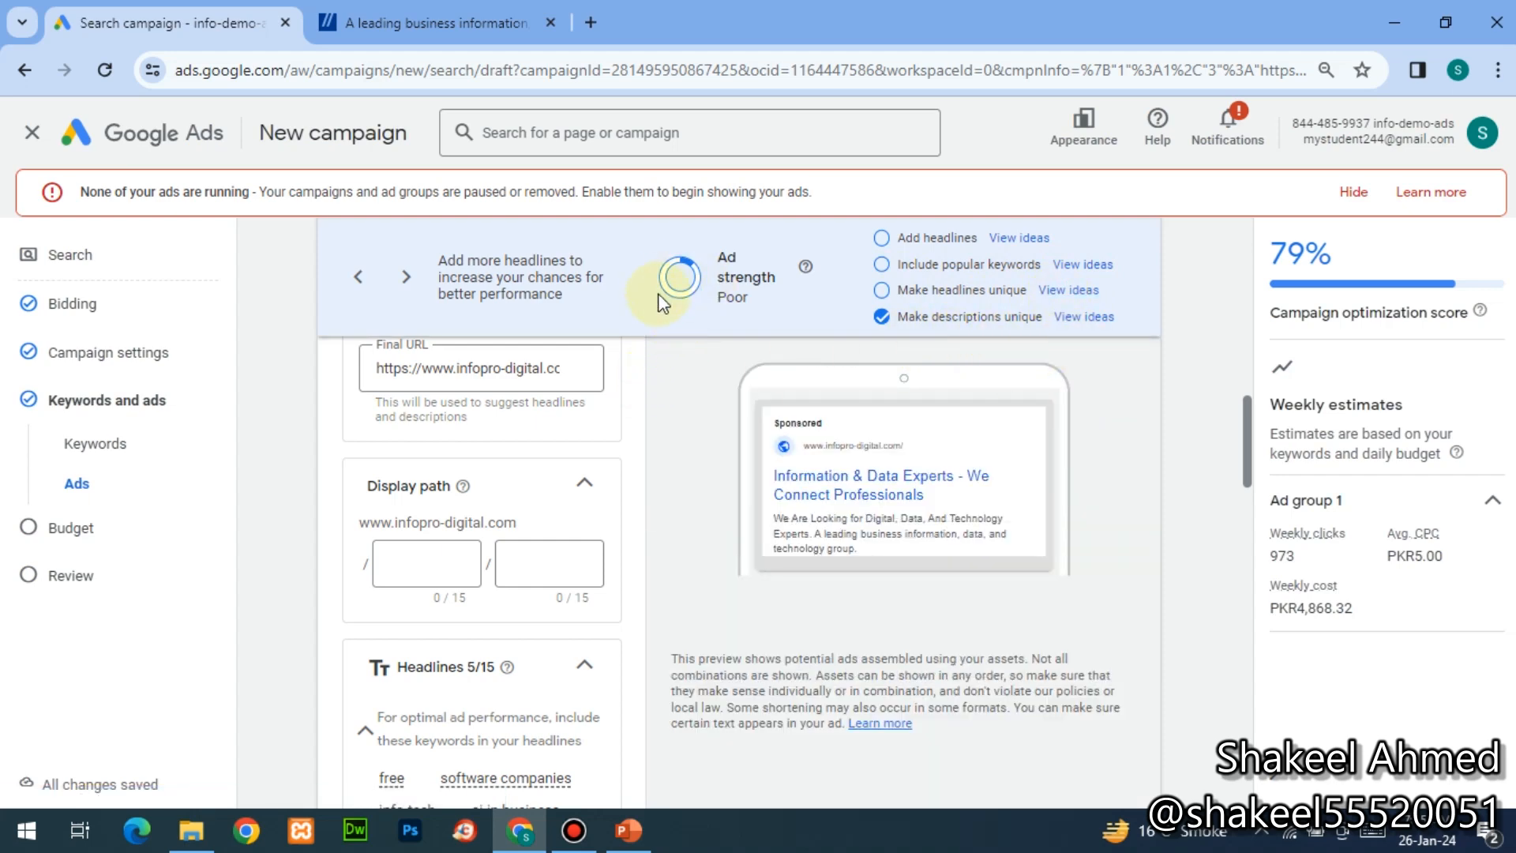
- Examine the URL path of the Solutions page on the infopro-digital.com site and return to the campaign draft
scroll(676, 262, "down", 1)
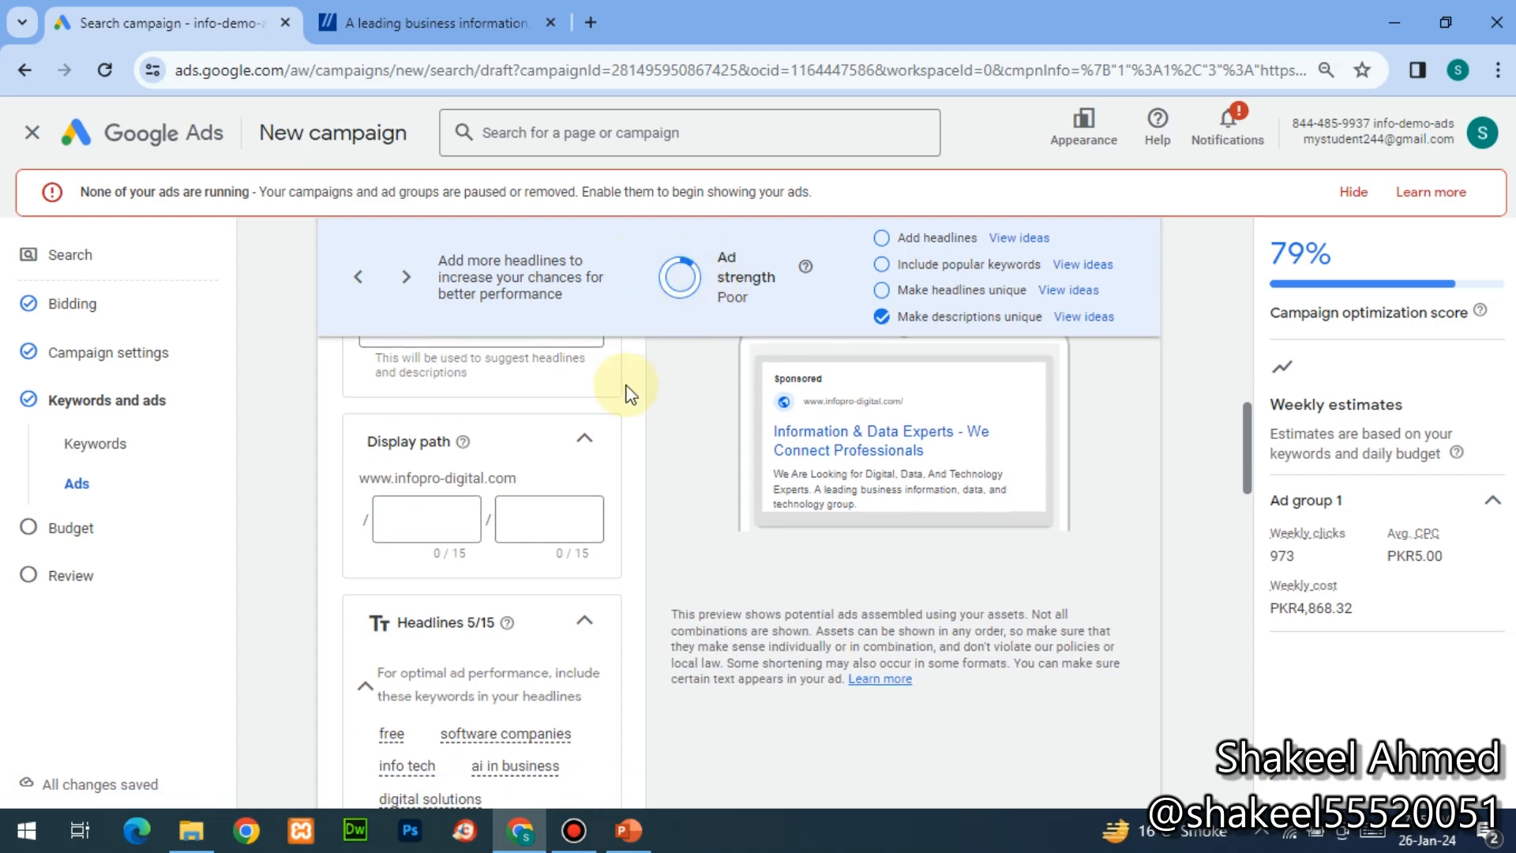
scroll(446, 525, "up", 2)
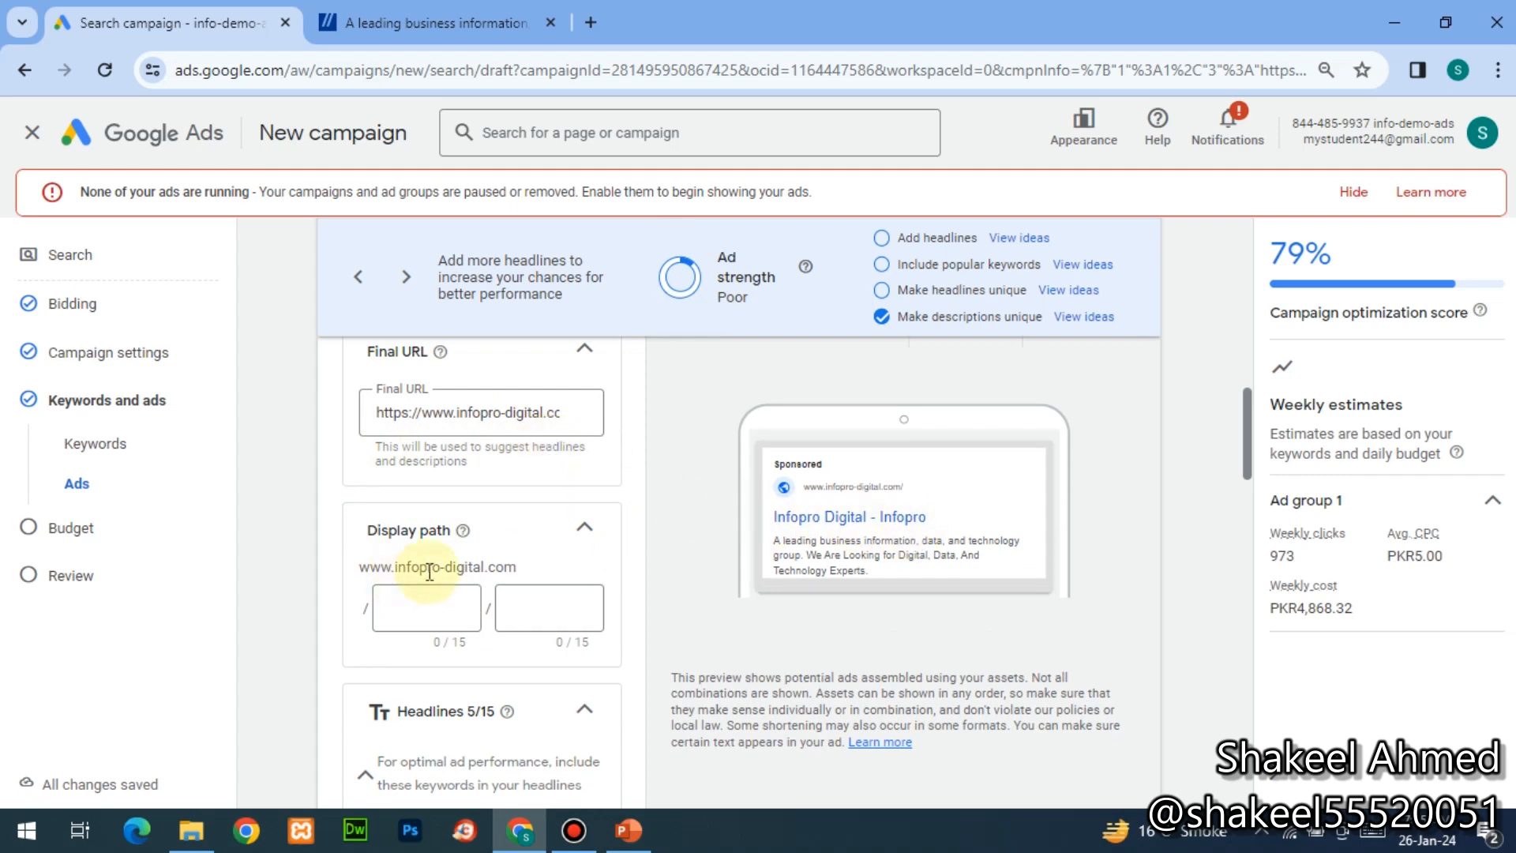
left_click(387, 23)
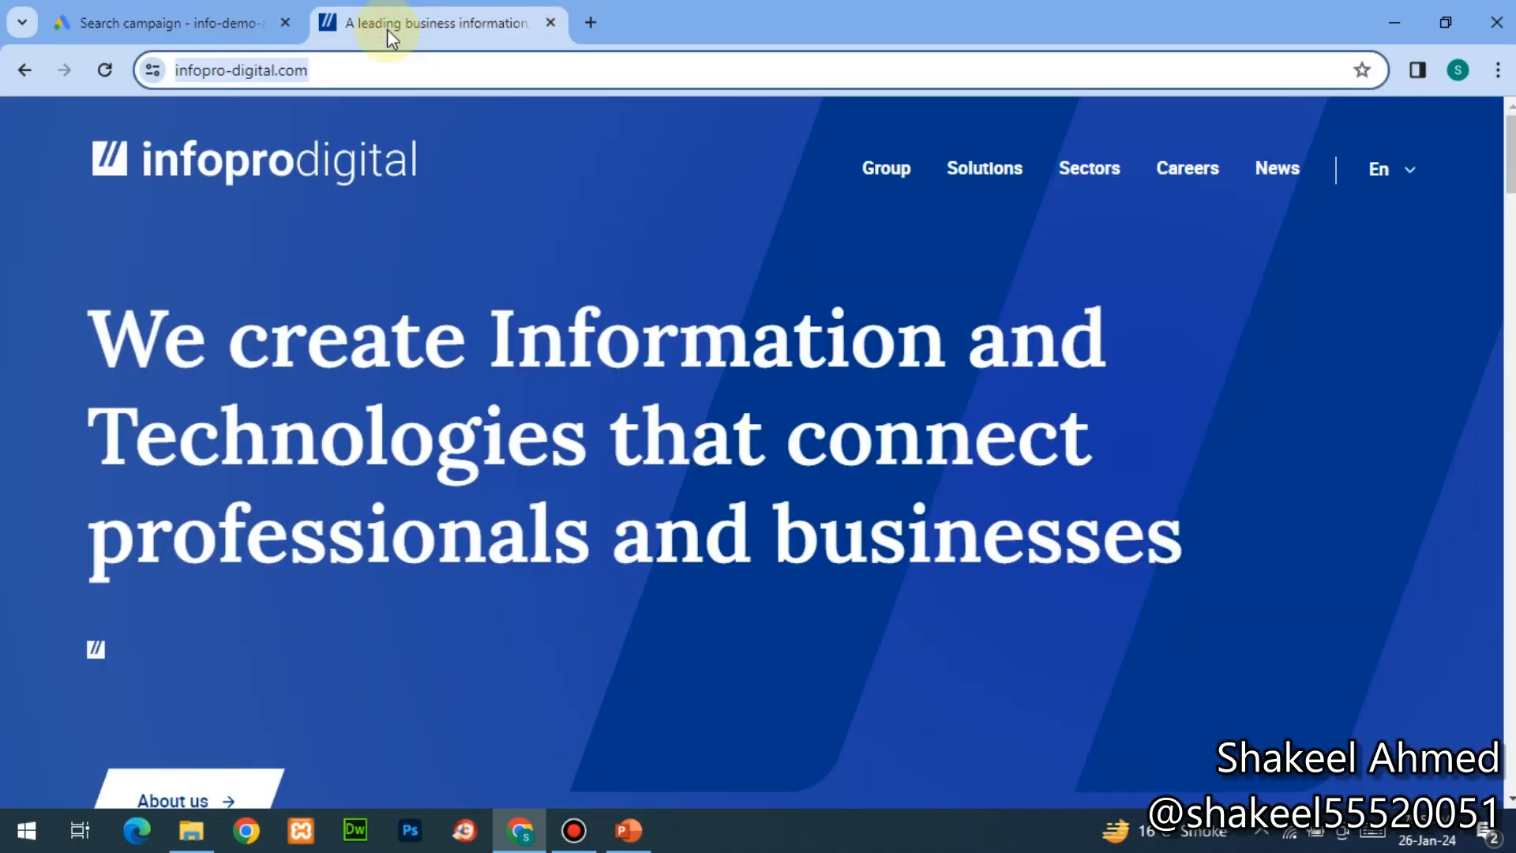
left_click(964, 166)
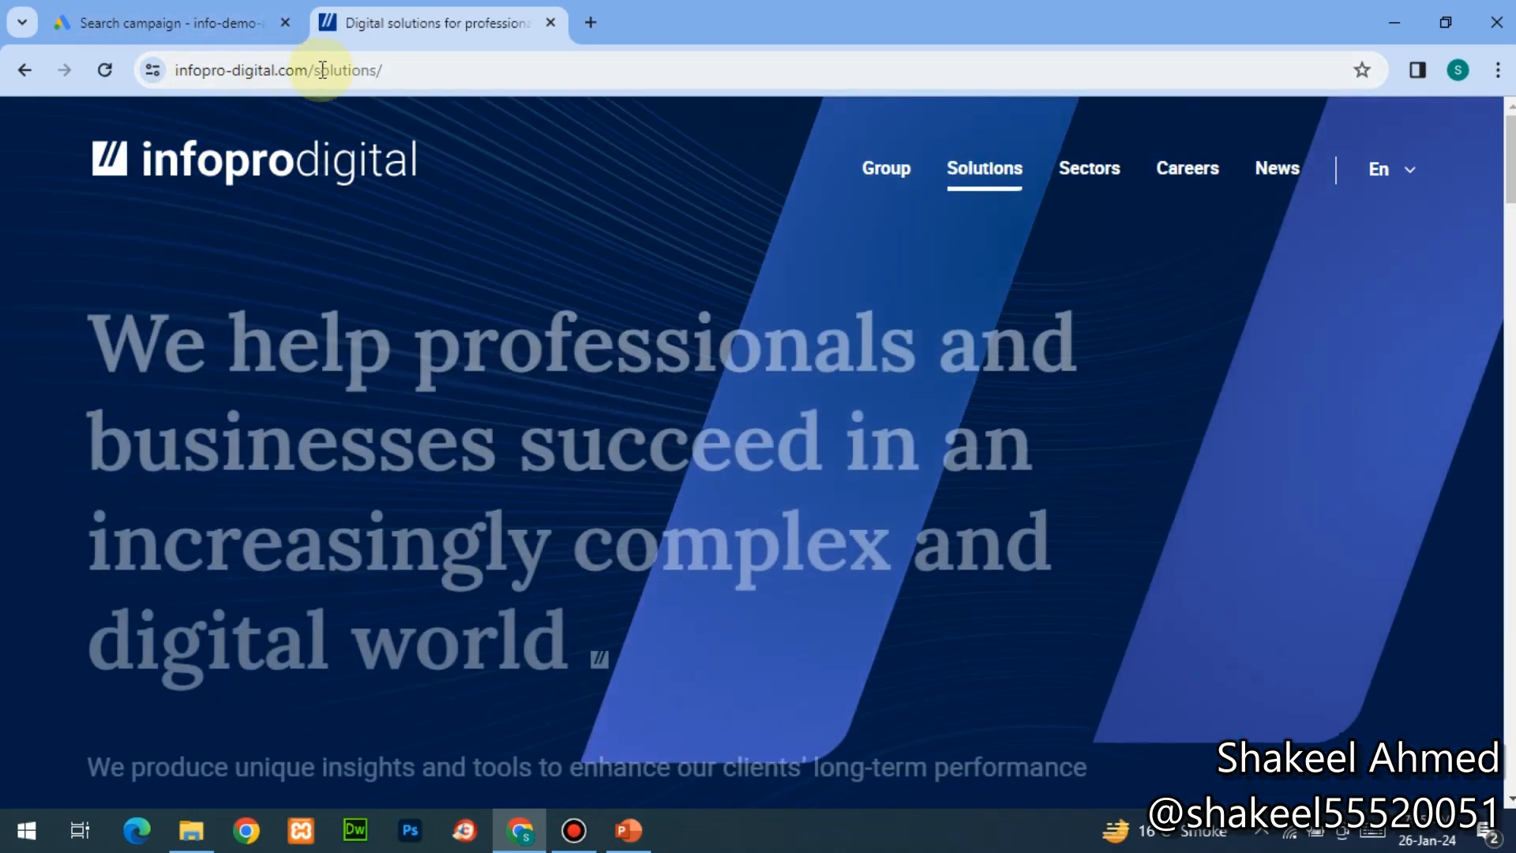
left_click(215, 13)
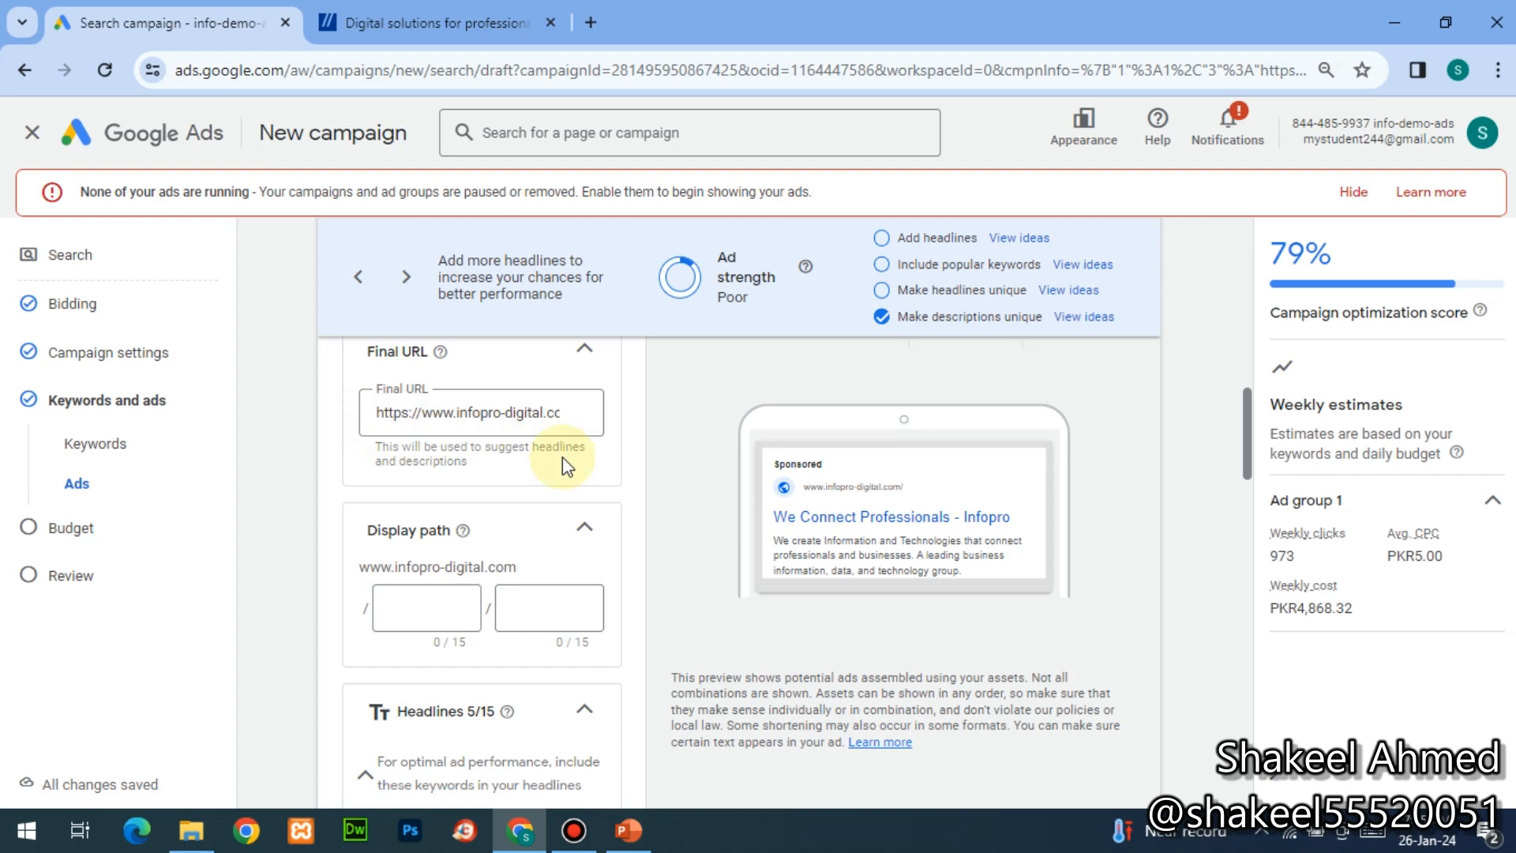
- Add the suggested headlines "Log on Your Business", "Lead Platforms" and "We Are the Experts" to the ad
scroll(562, 458, "down", 5)
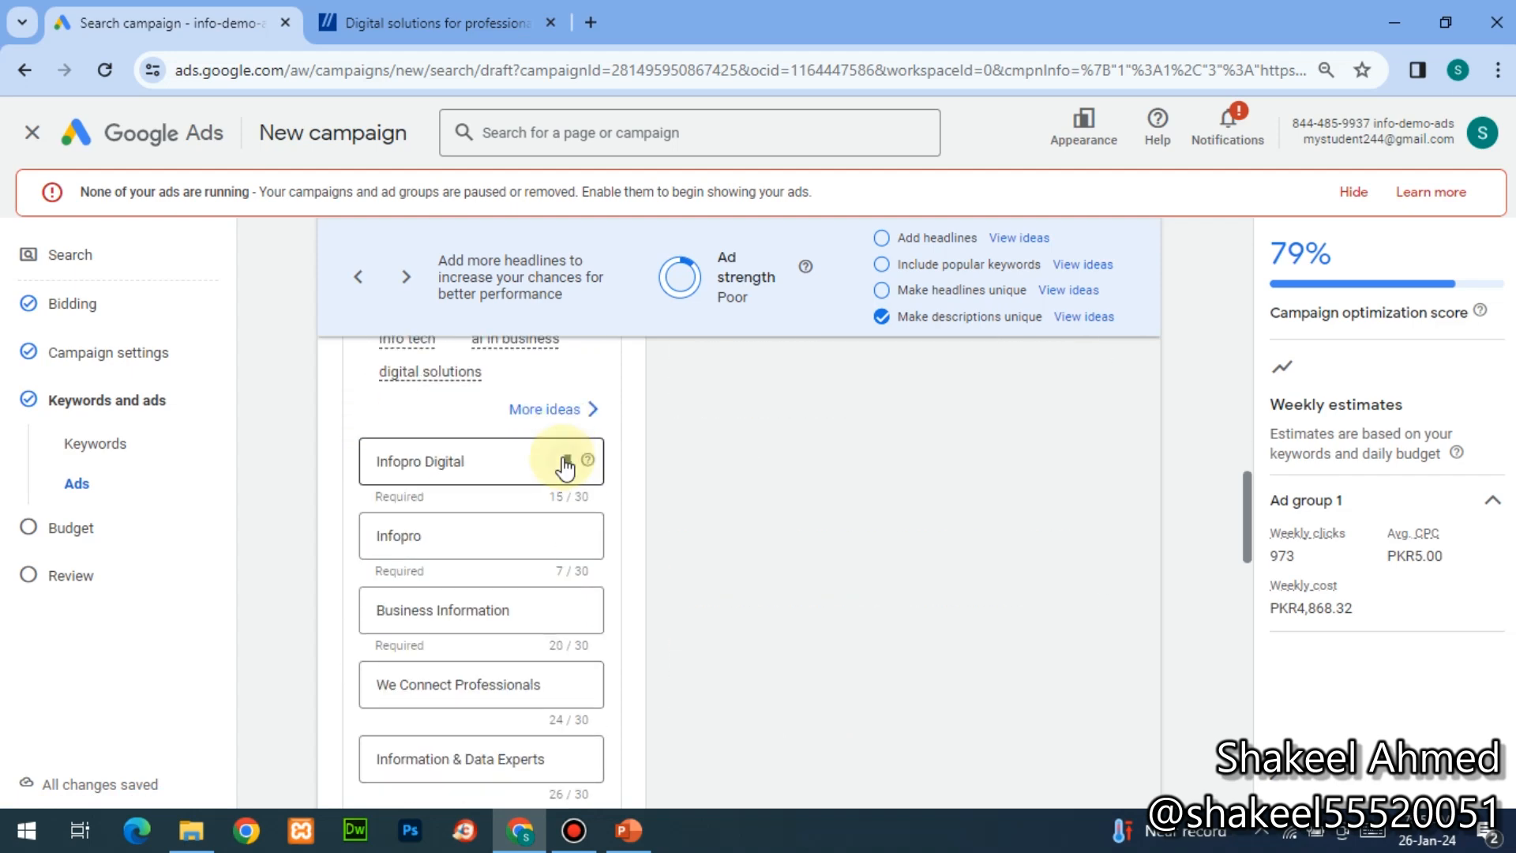
scroll(565, 467, "up", 3)
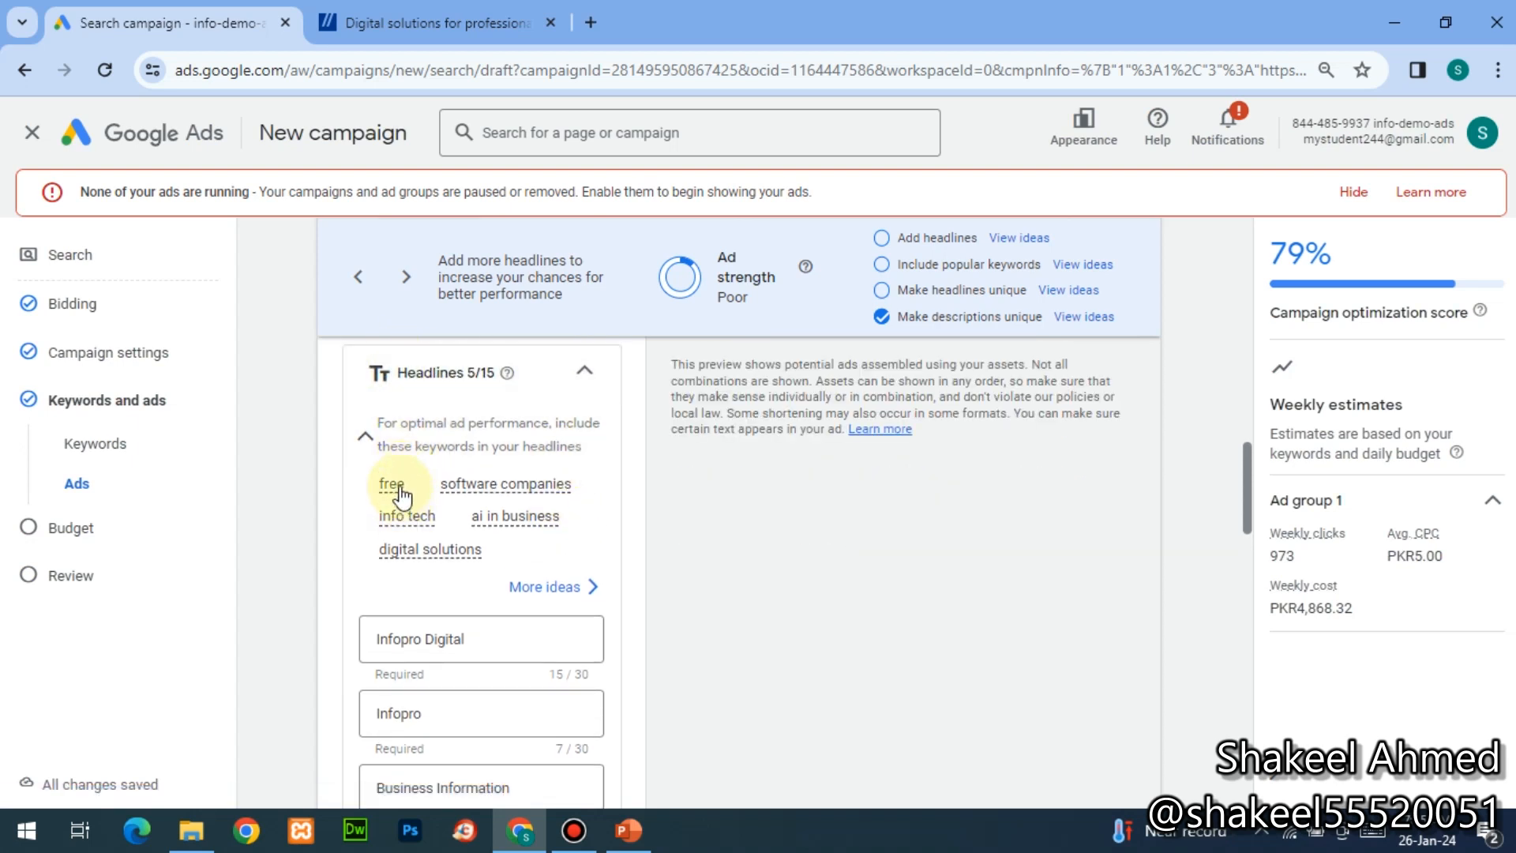
mouse_move(399, 497)
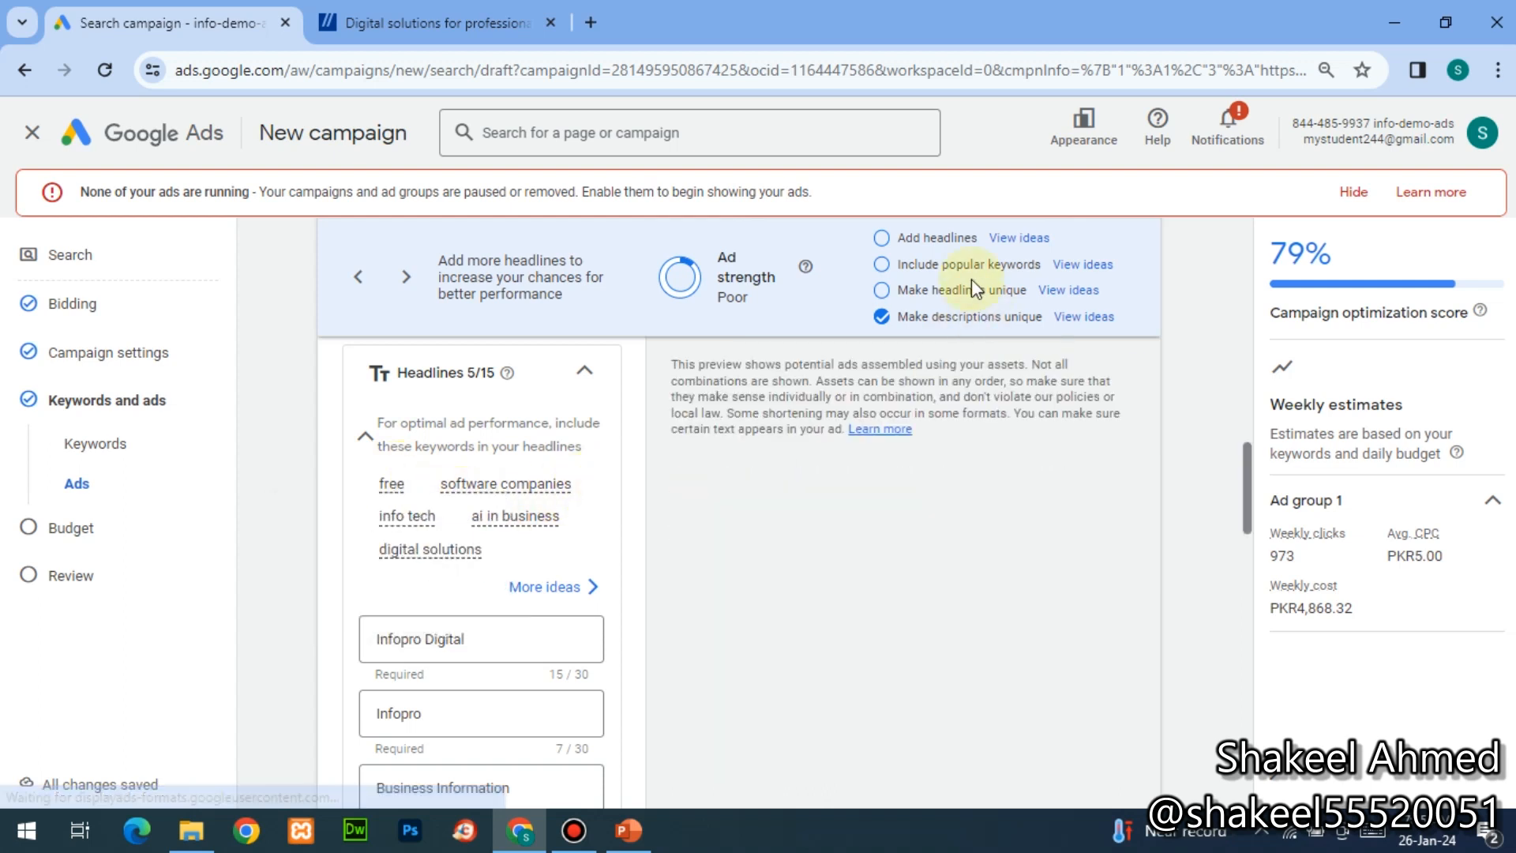
left_click(1019, 245)
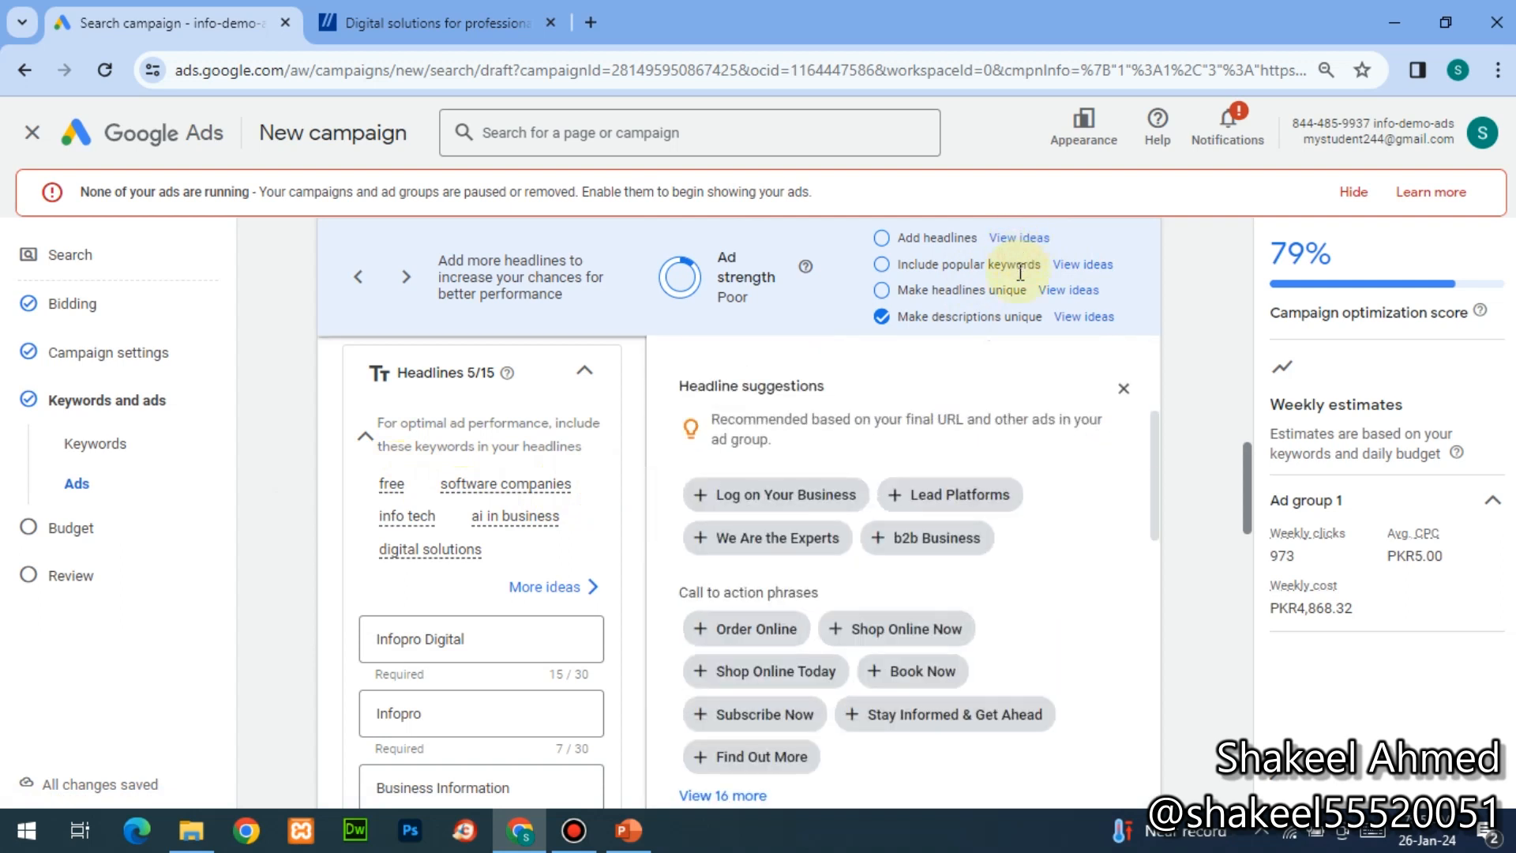
left_click(695, 497)
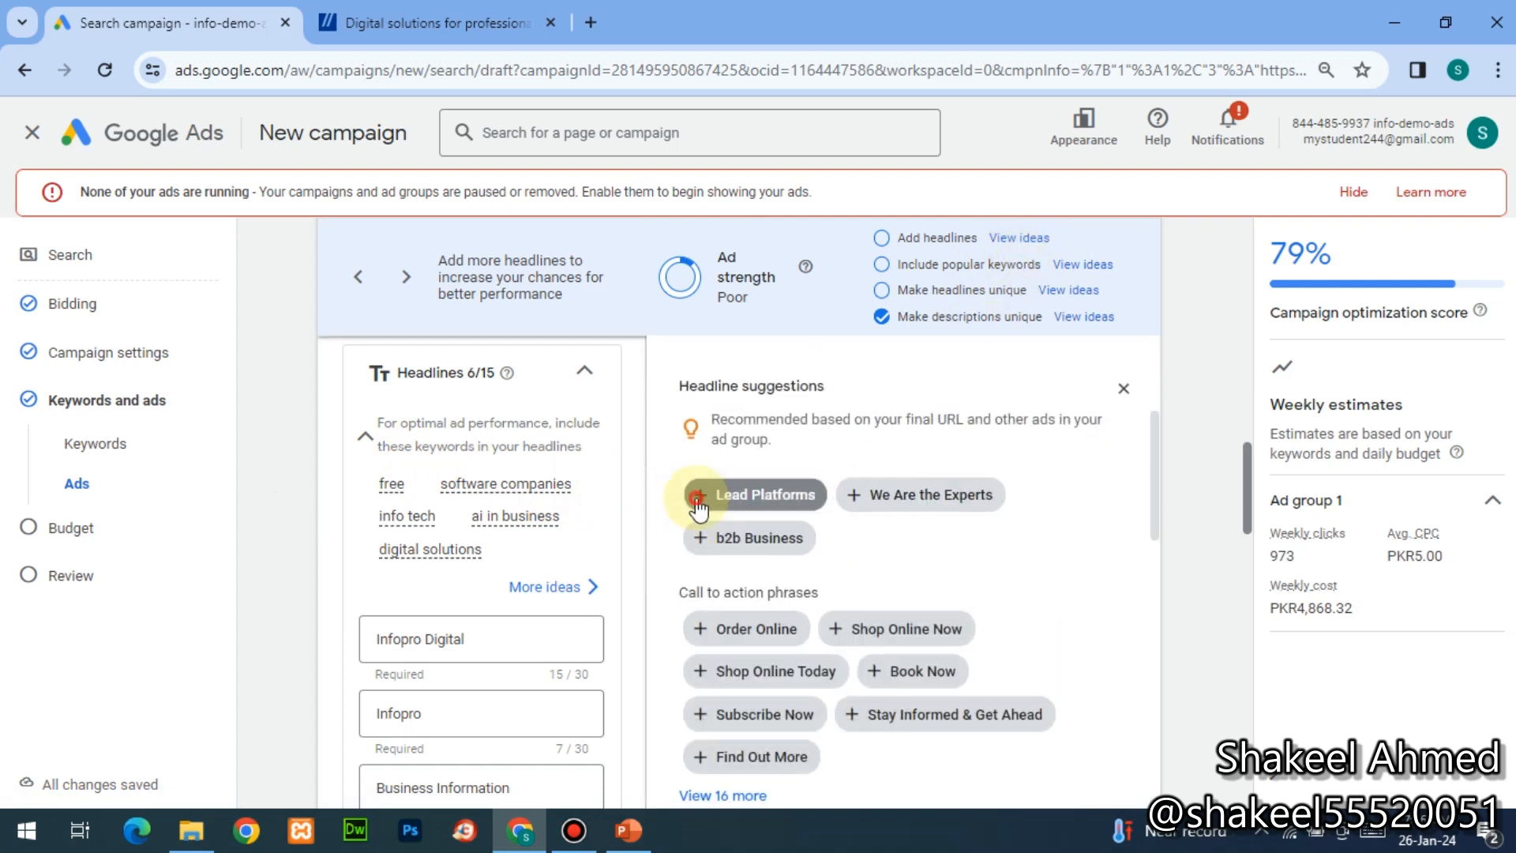
left_click(697, 502)
left_click(712, 499)
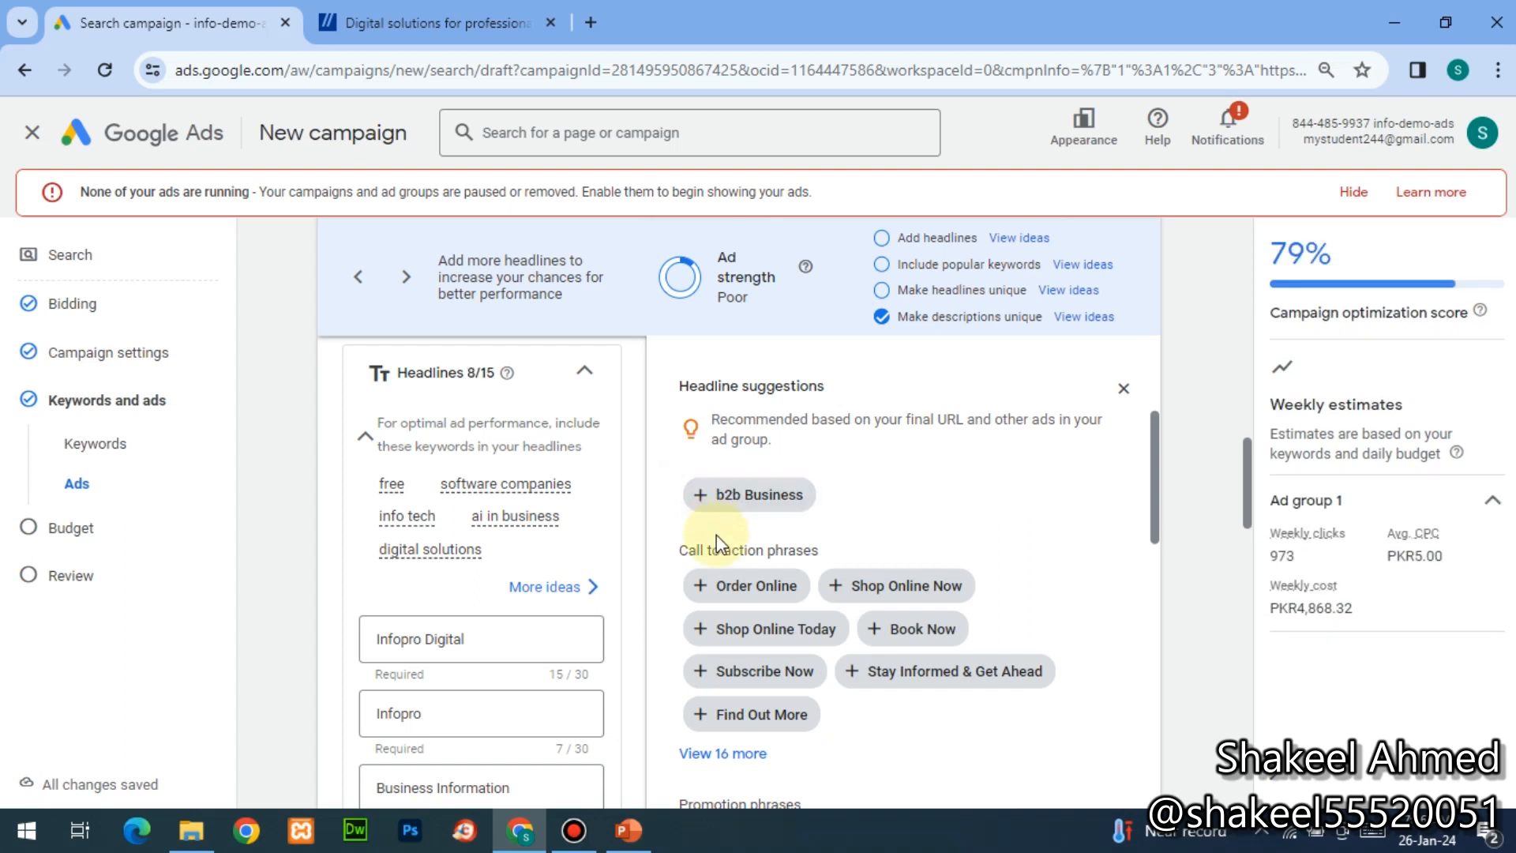
- Add the suggested headlines "Shop Online Now", "Shop Online Today" and "Stay Informed & Get Ahead", and close the suggestions
left_click(838, 586)
left_click(836, 588)
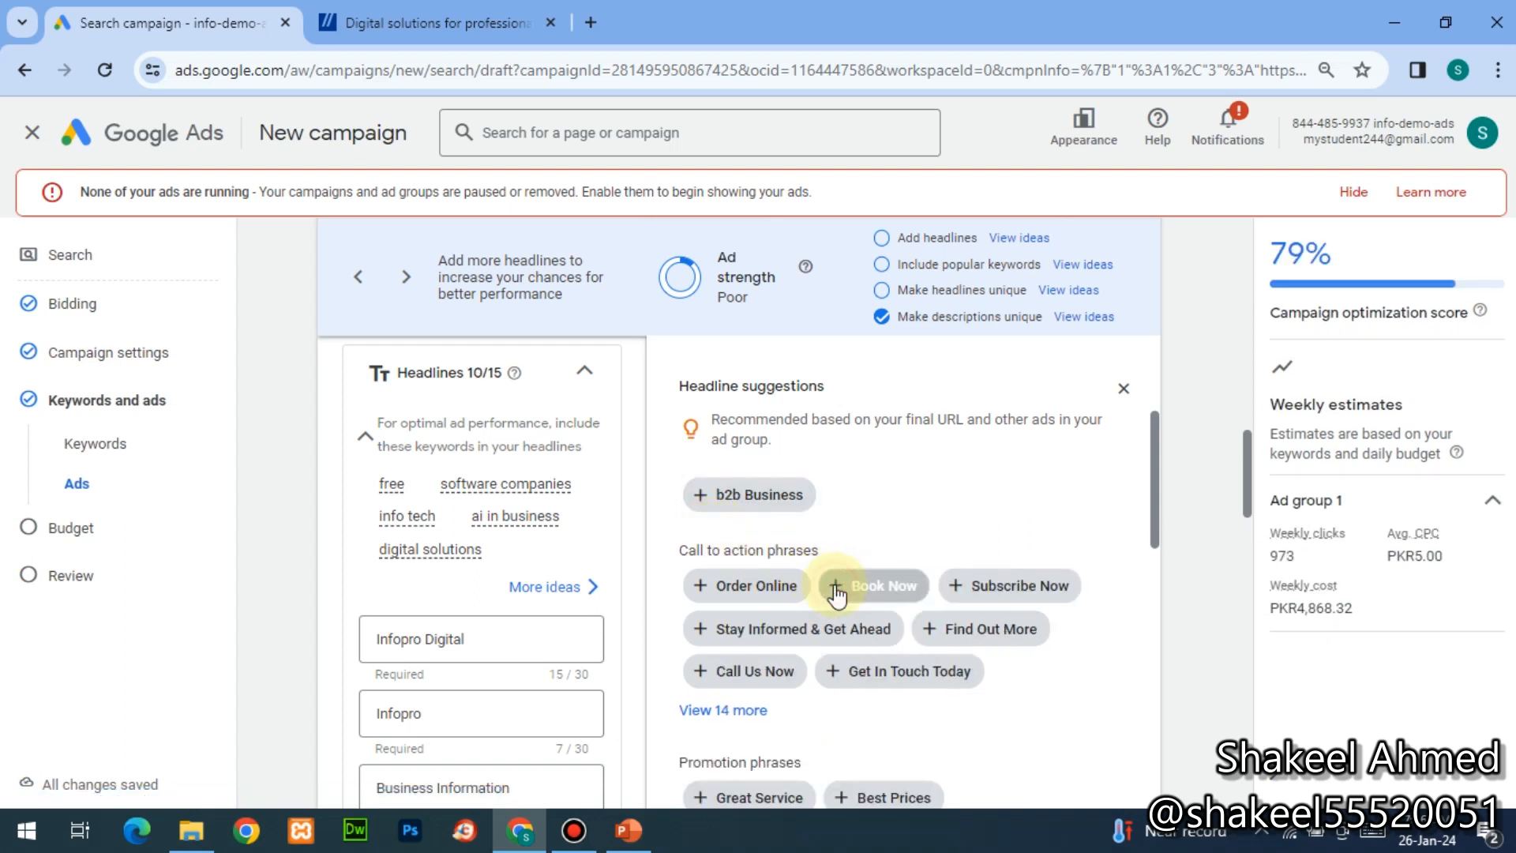
left_click(702, 632)
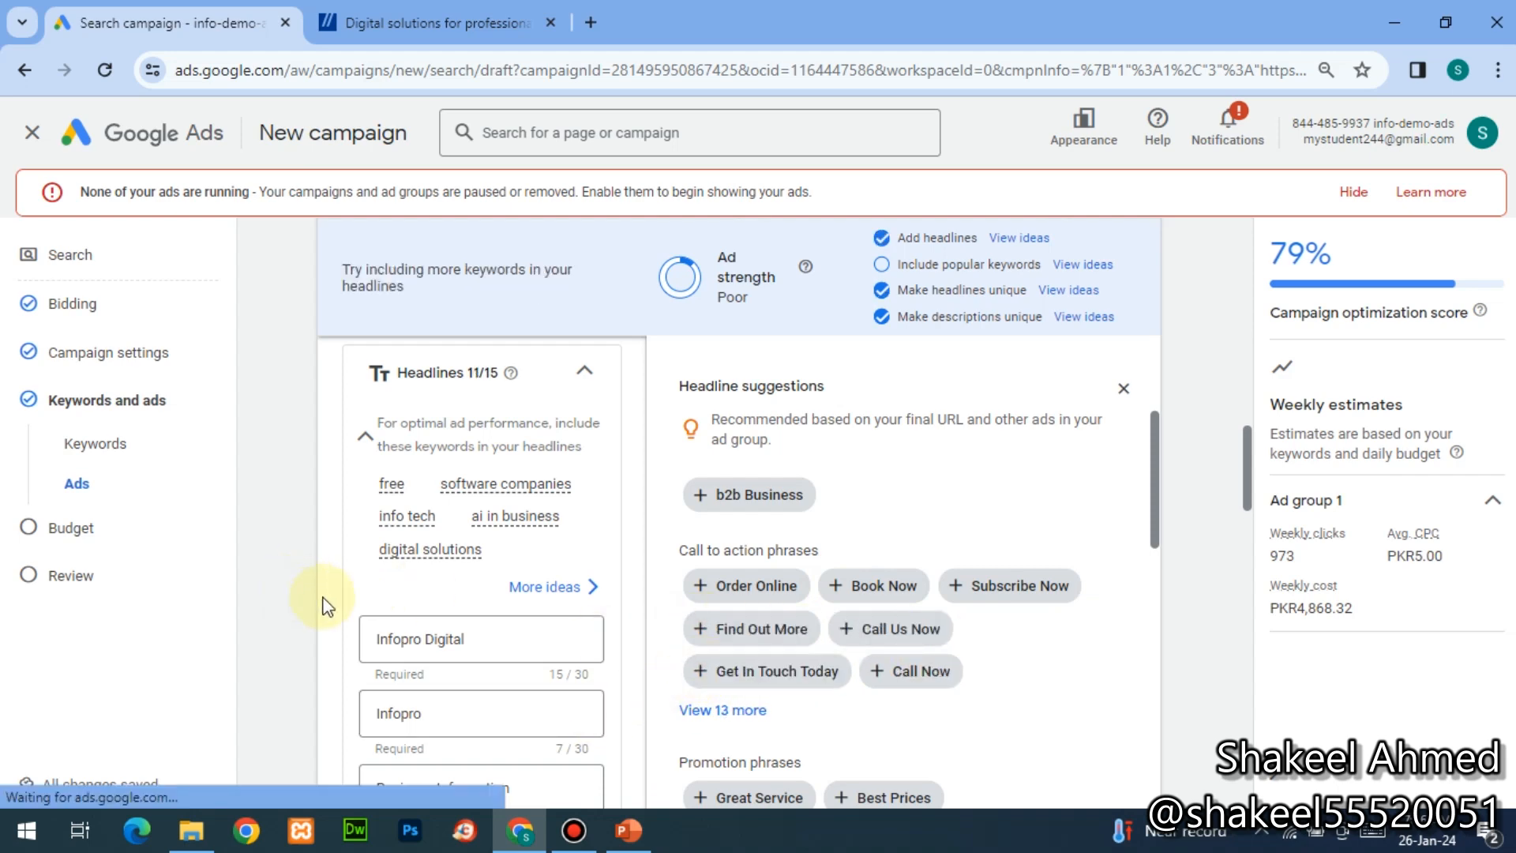
left_click(1121, 394)
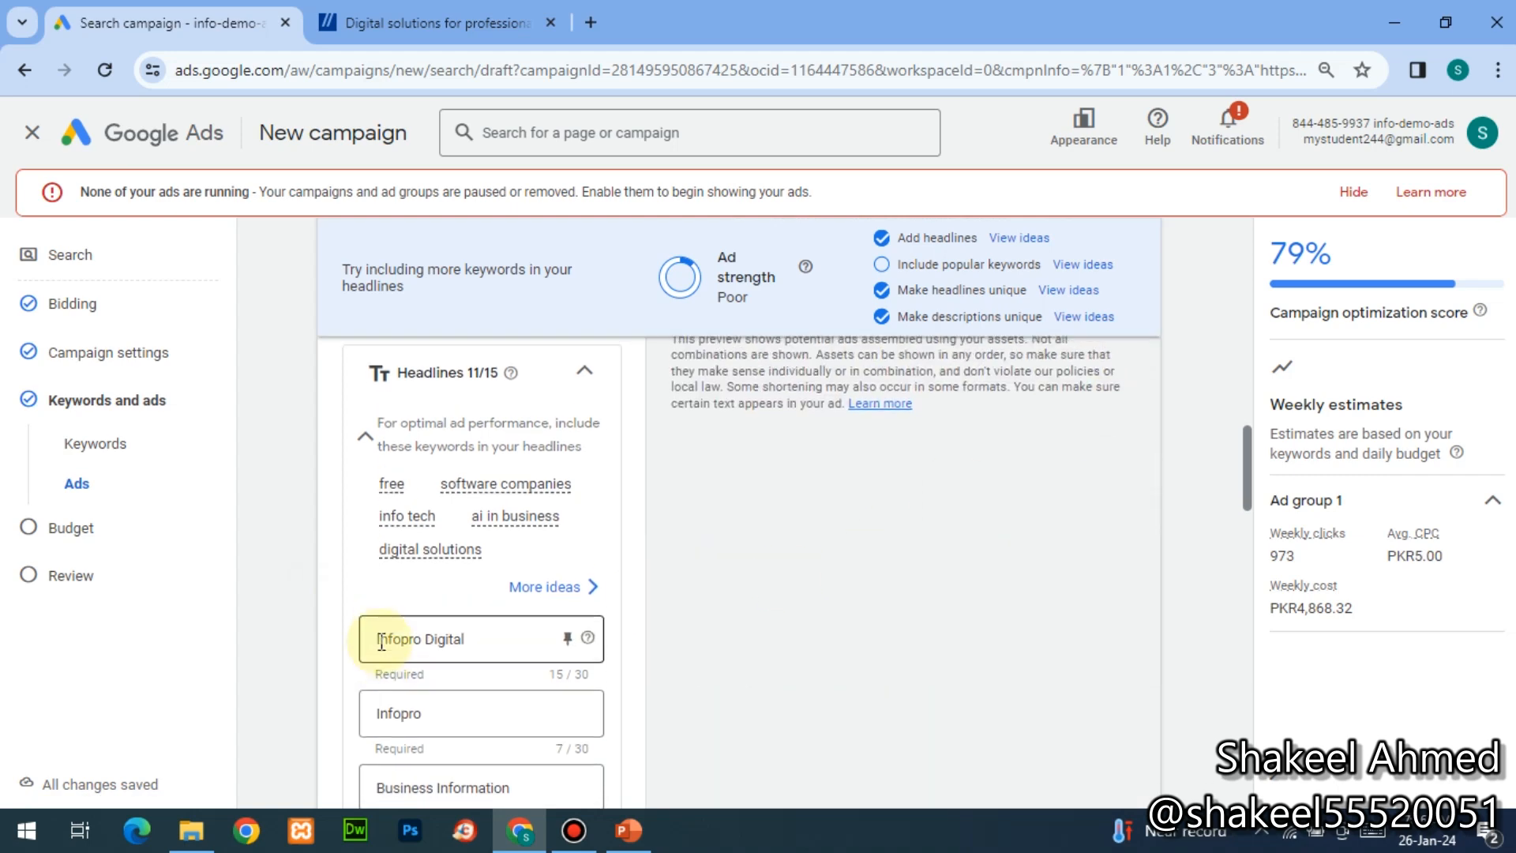
- Extend the second headline to "Infopro website services" and the third to "Business Information soultion", and check the ad preview
scroll(381, 641, "down", 2)
left_click(468, 578)
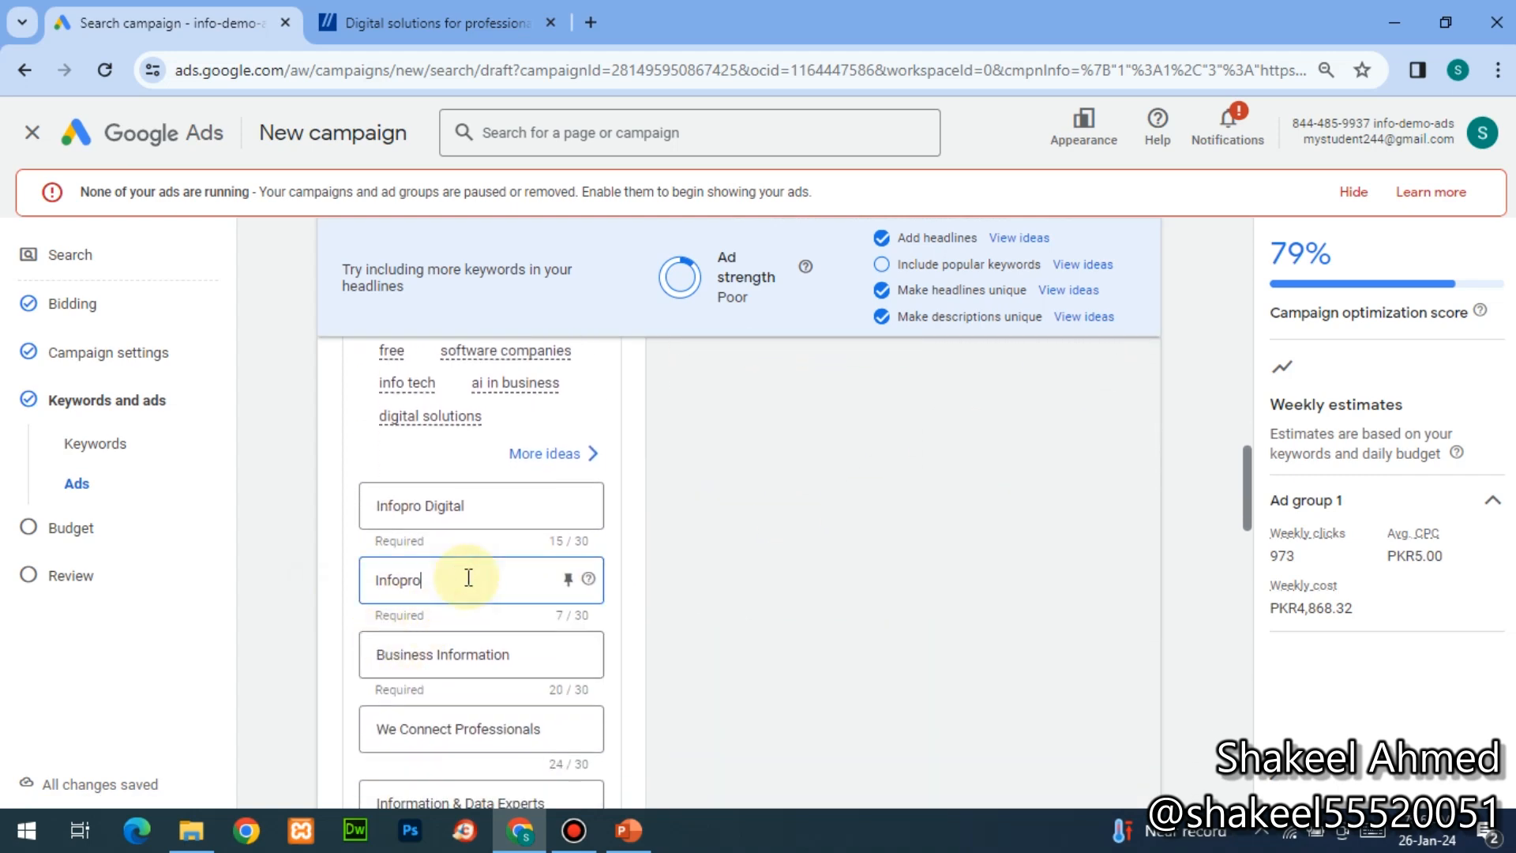
type("website services")
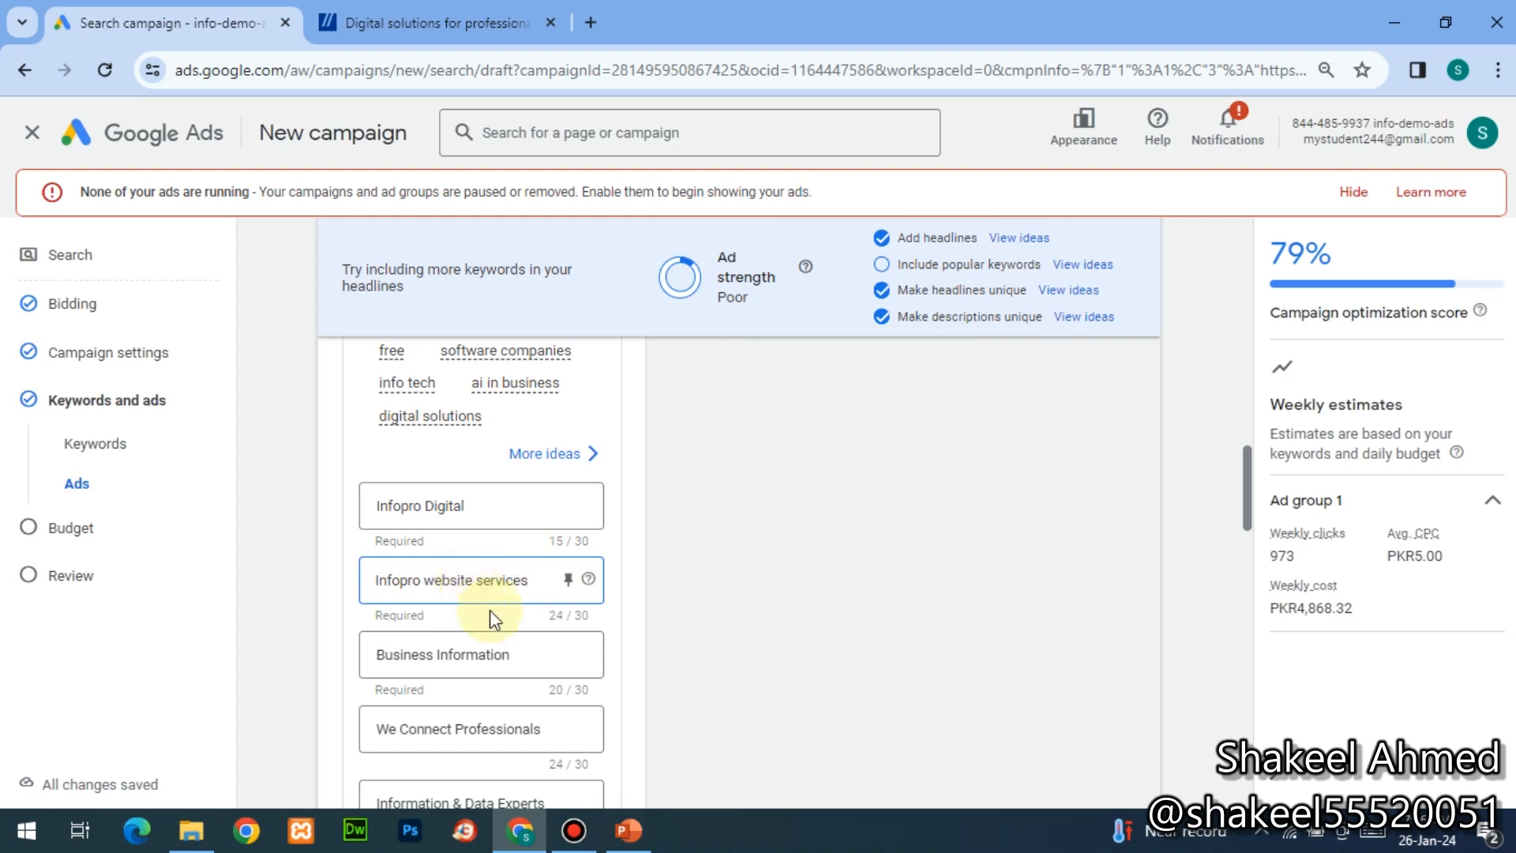
left_click(524, 663)
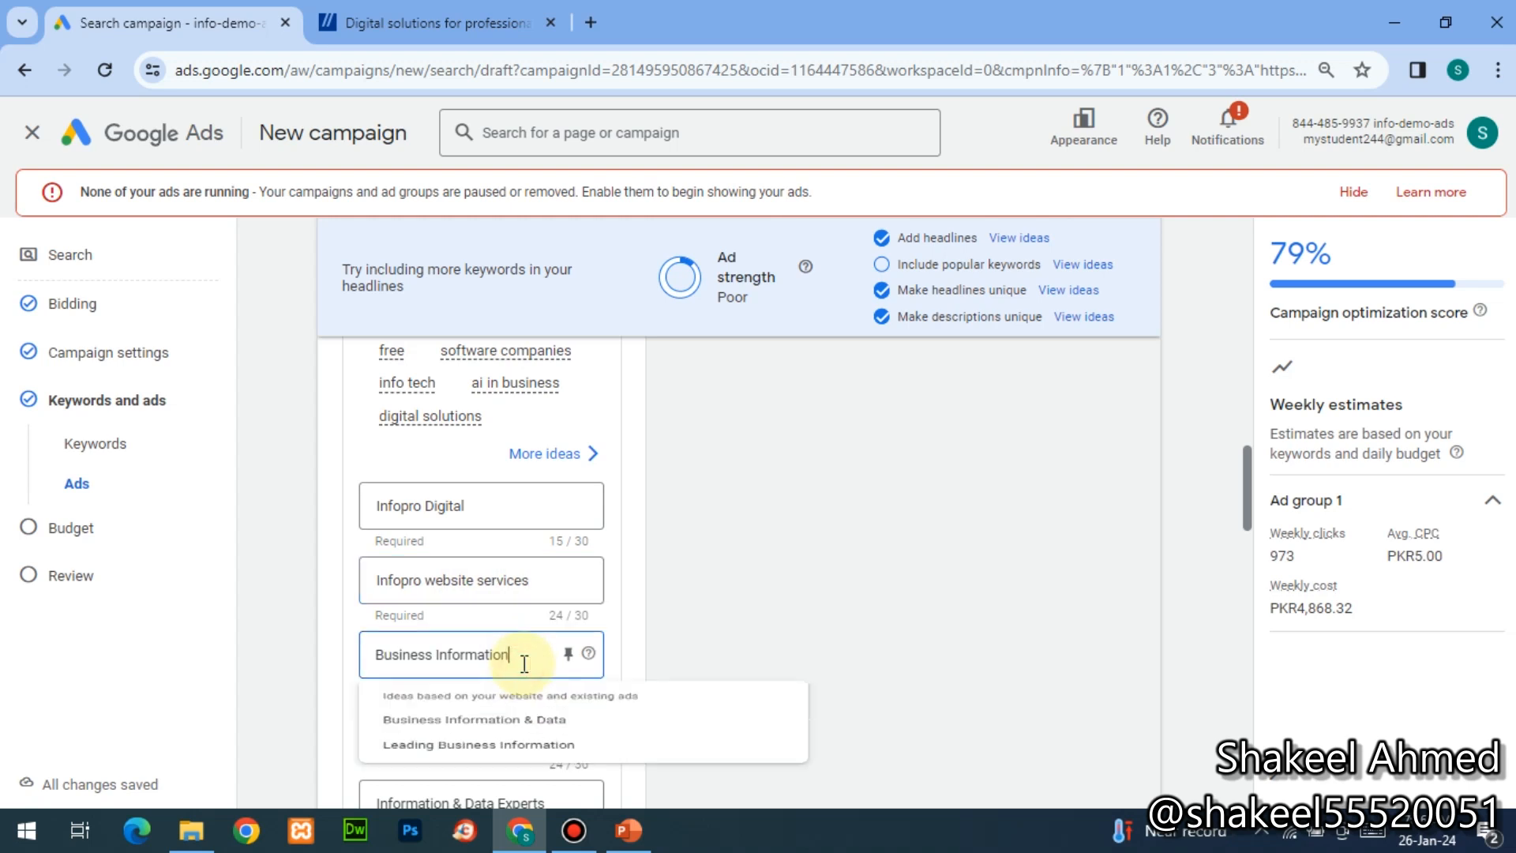
type("soultion")
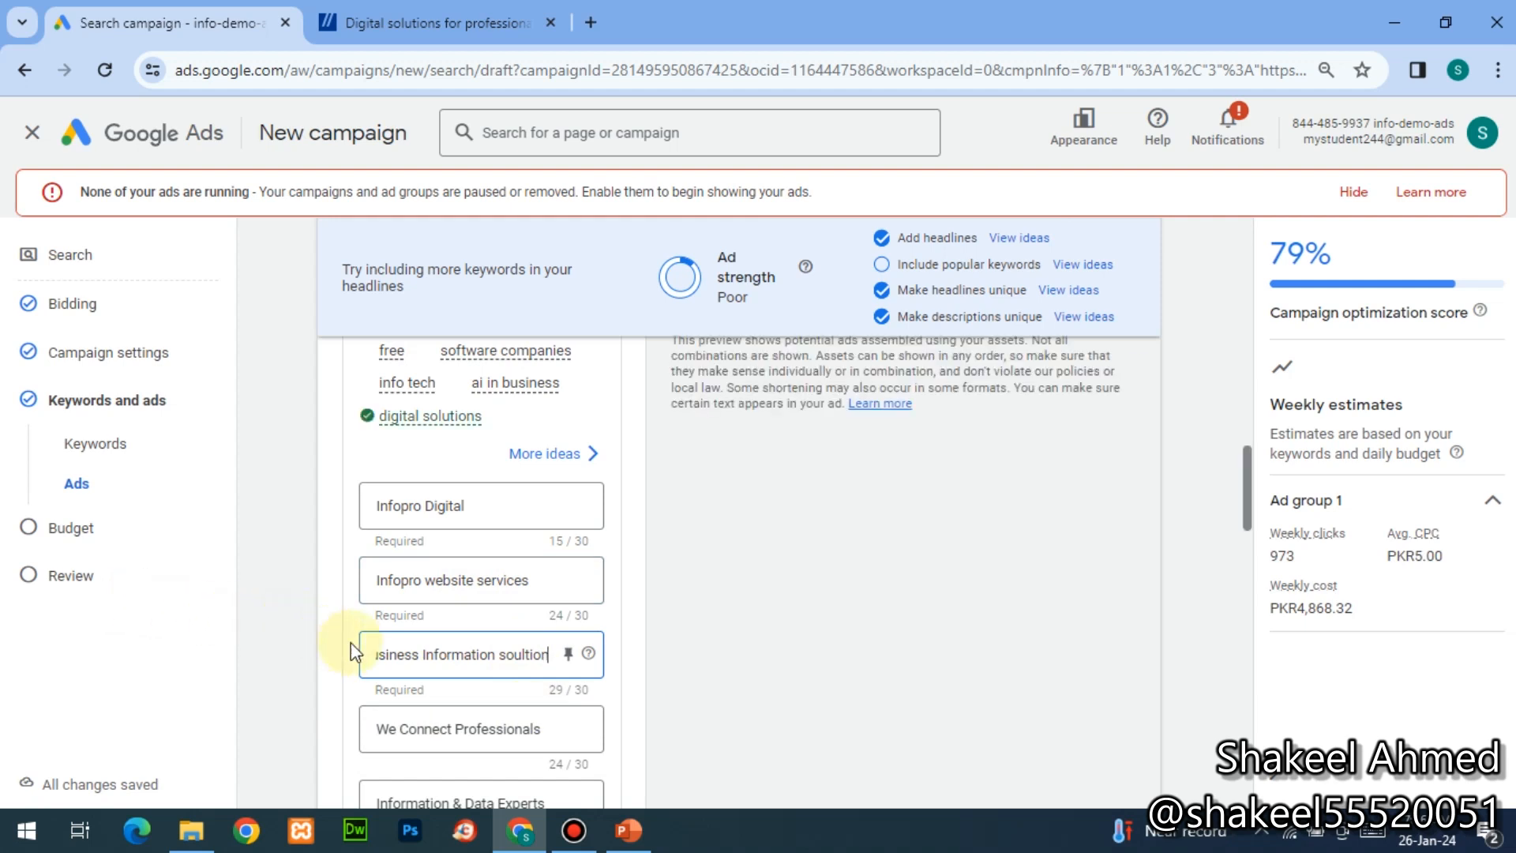
left_click(642, 573)
scroll(679, 545, "up", 6)
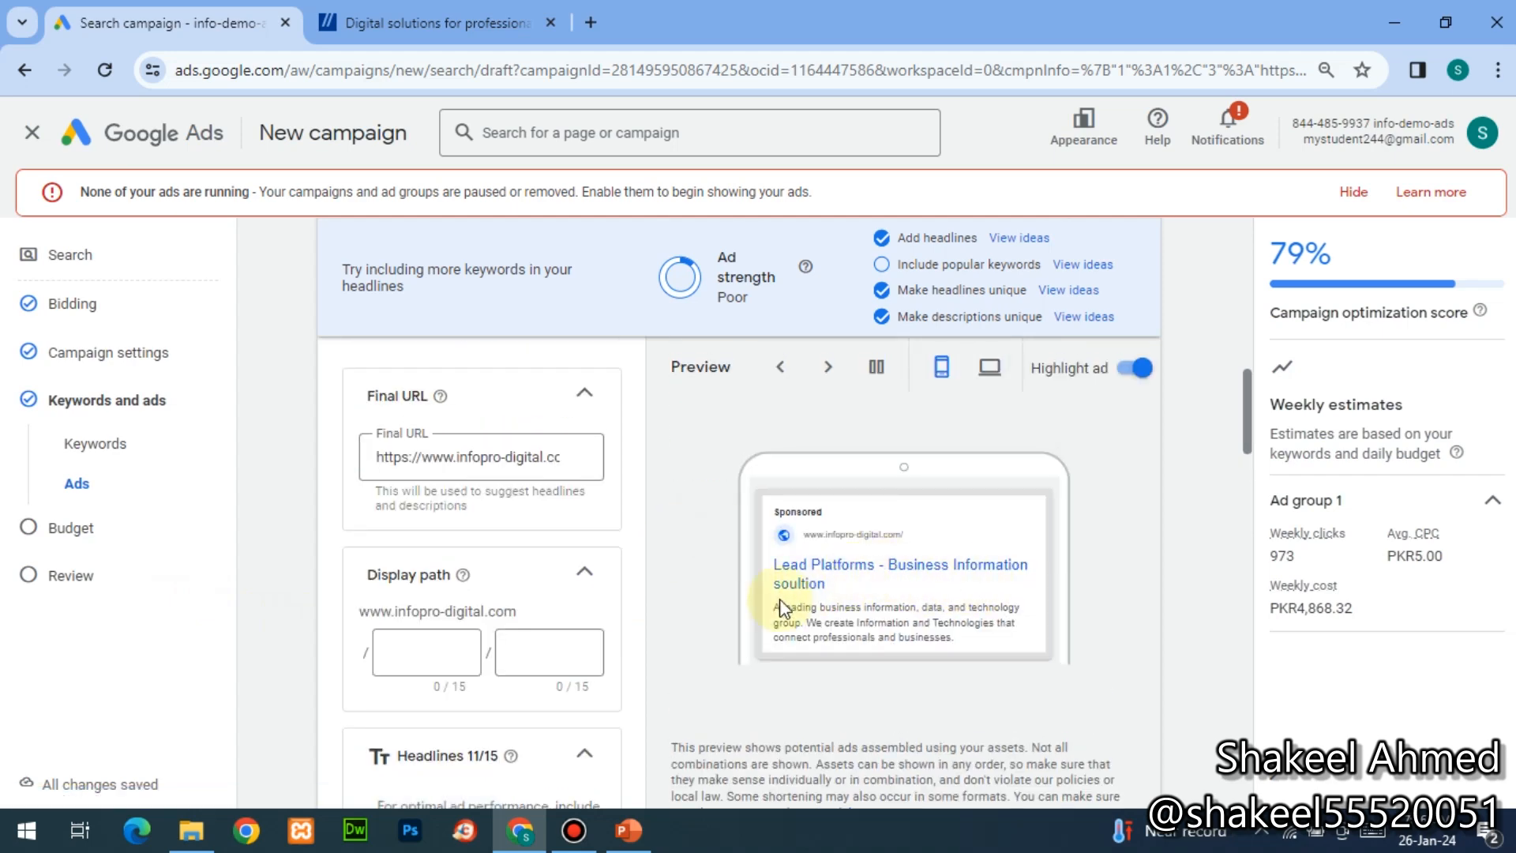
- Pin the headline "Infopro Digital" to position 1, "Infopro website services" to position 2 and "We Connect Professionals" to position 3
scroll(779, 598, "down", 5)
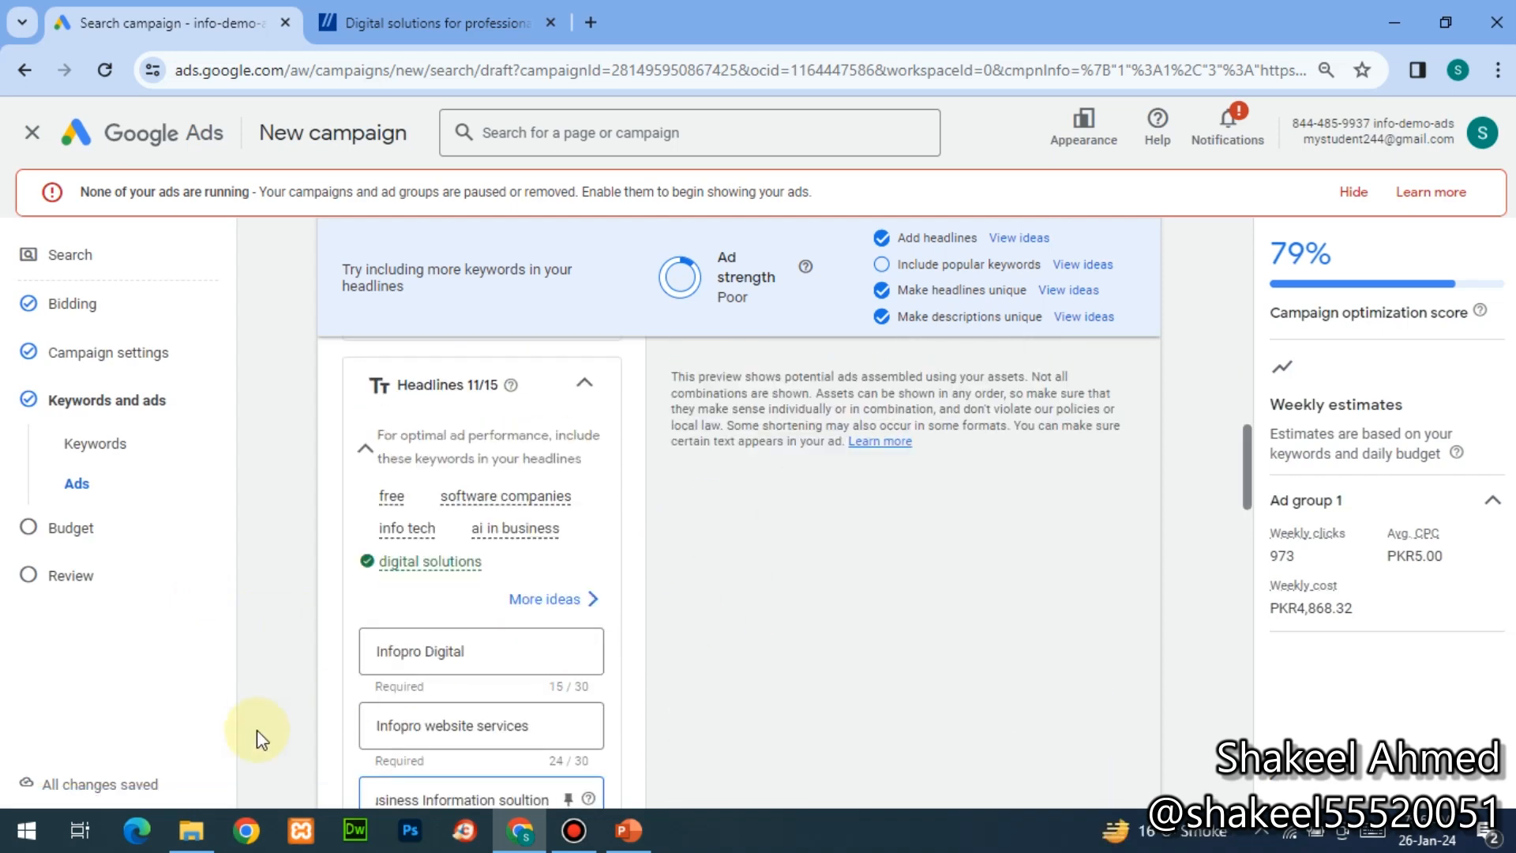
left_click(562, 654)
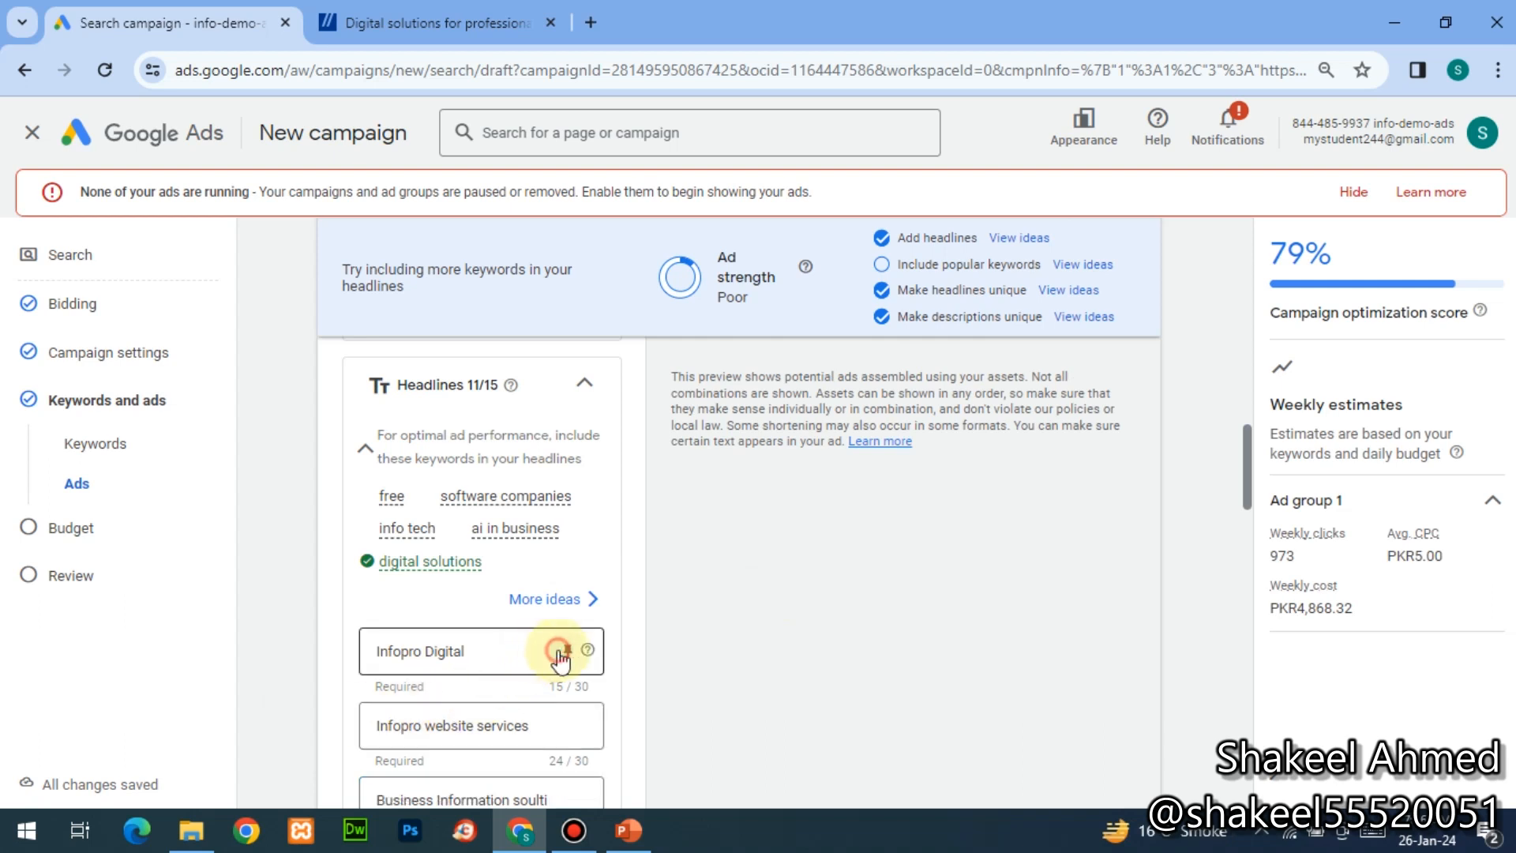
left_click(809, 371)
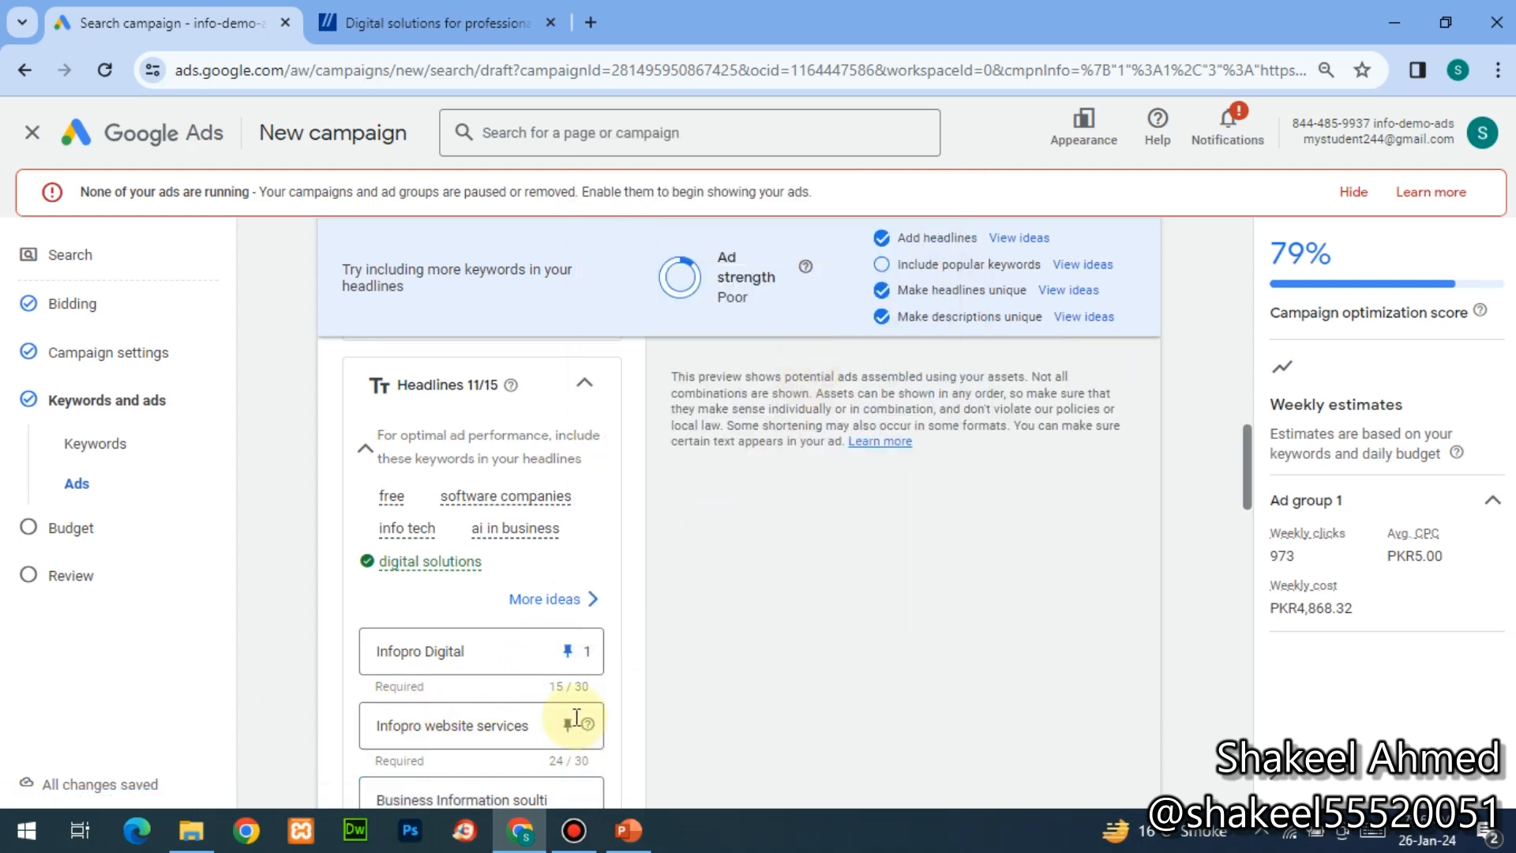
left_click(569, 725)
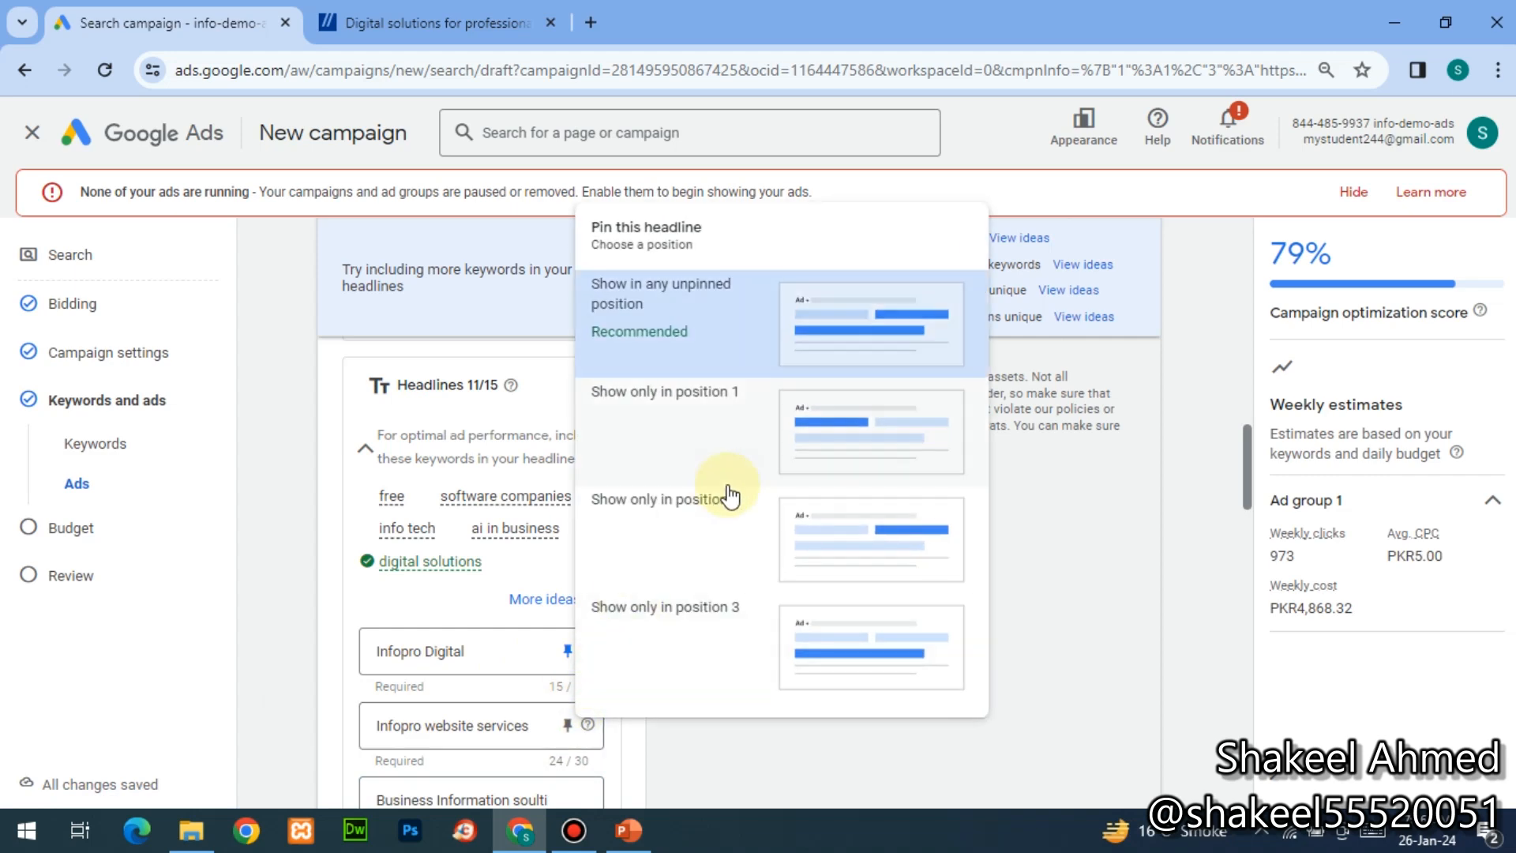
left_click(807, 504)
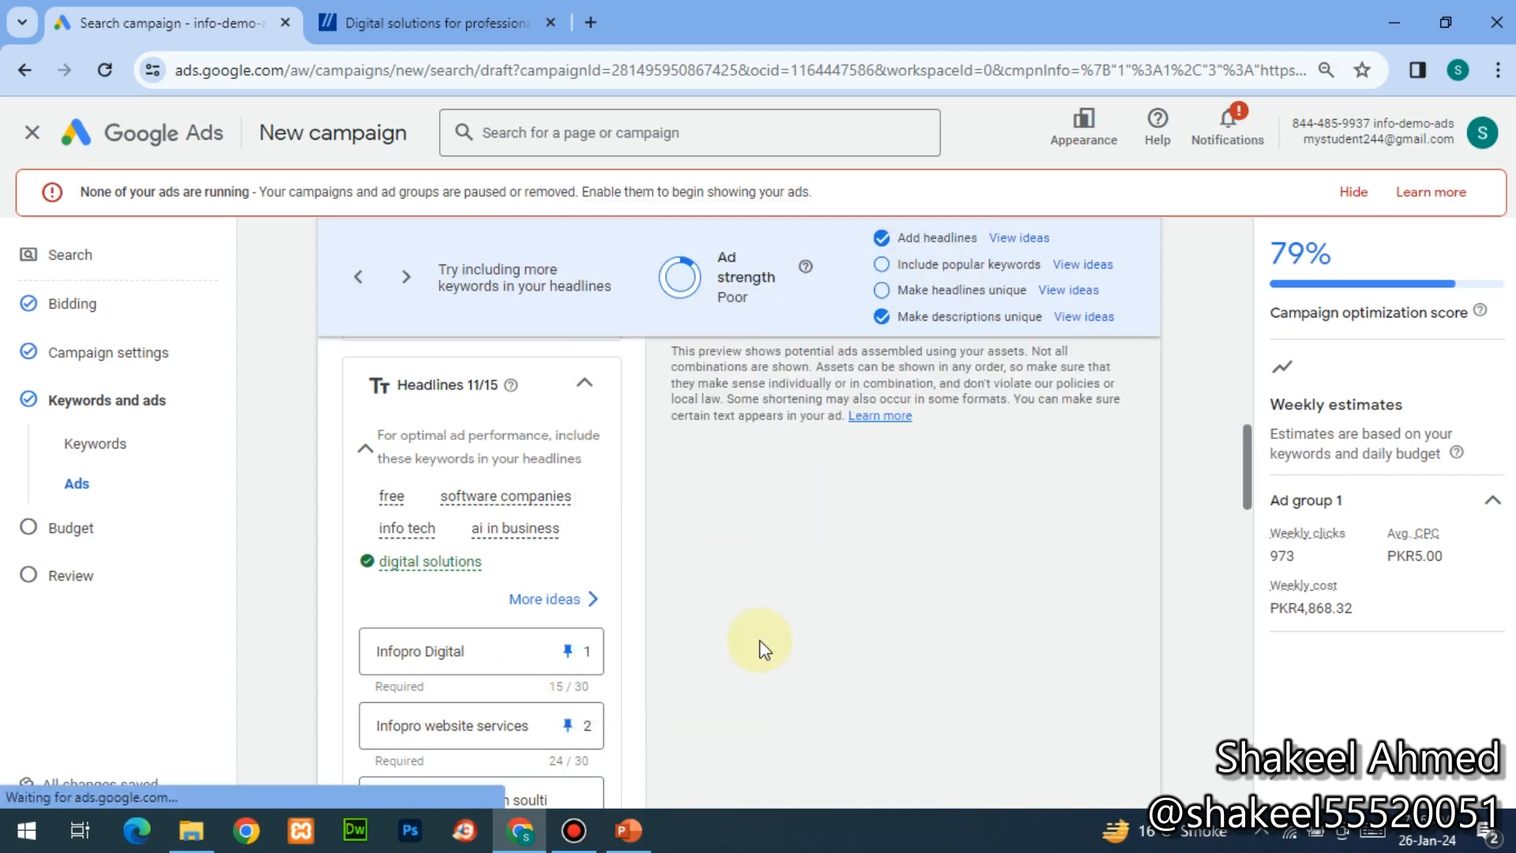
scroll(698, 718, "down", 5)
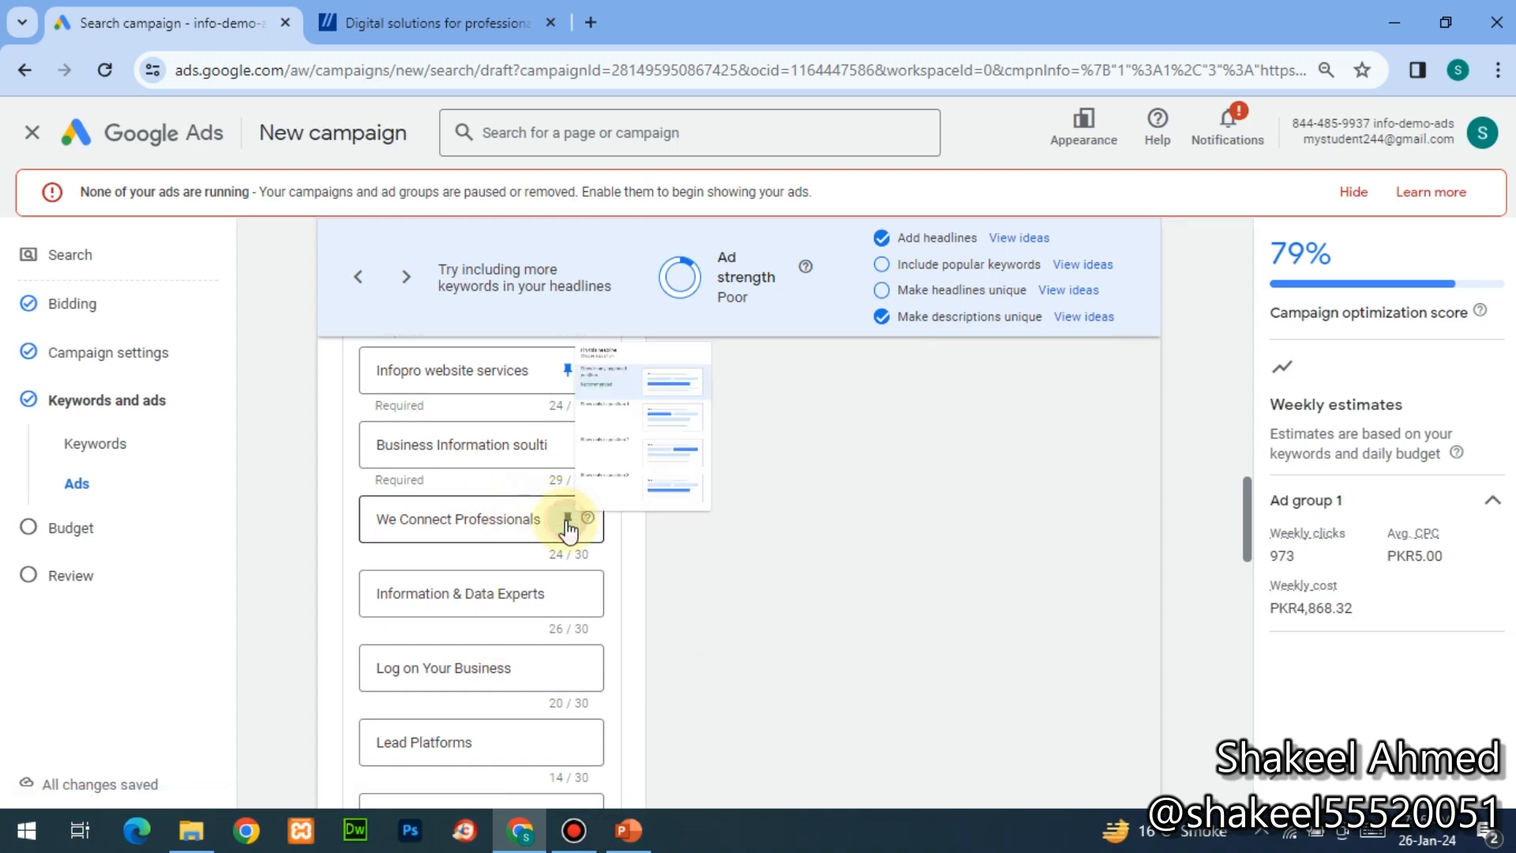
left_click(562, 518)
left_click(730, 546)
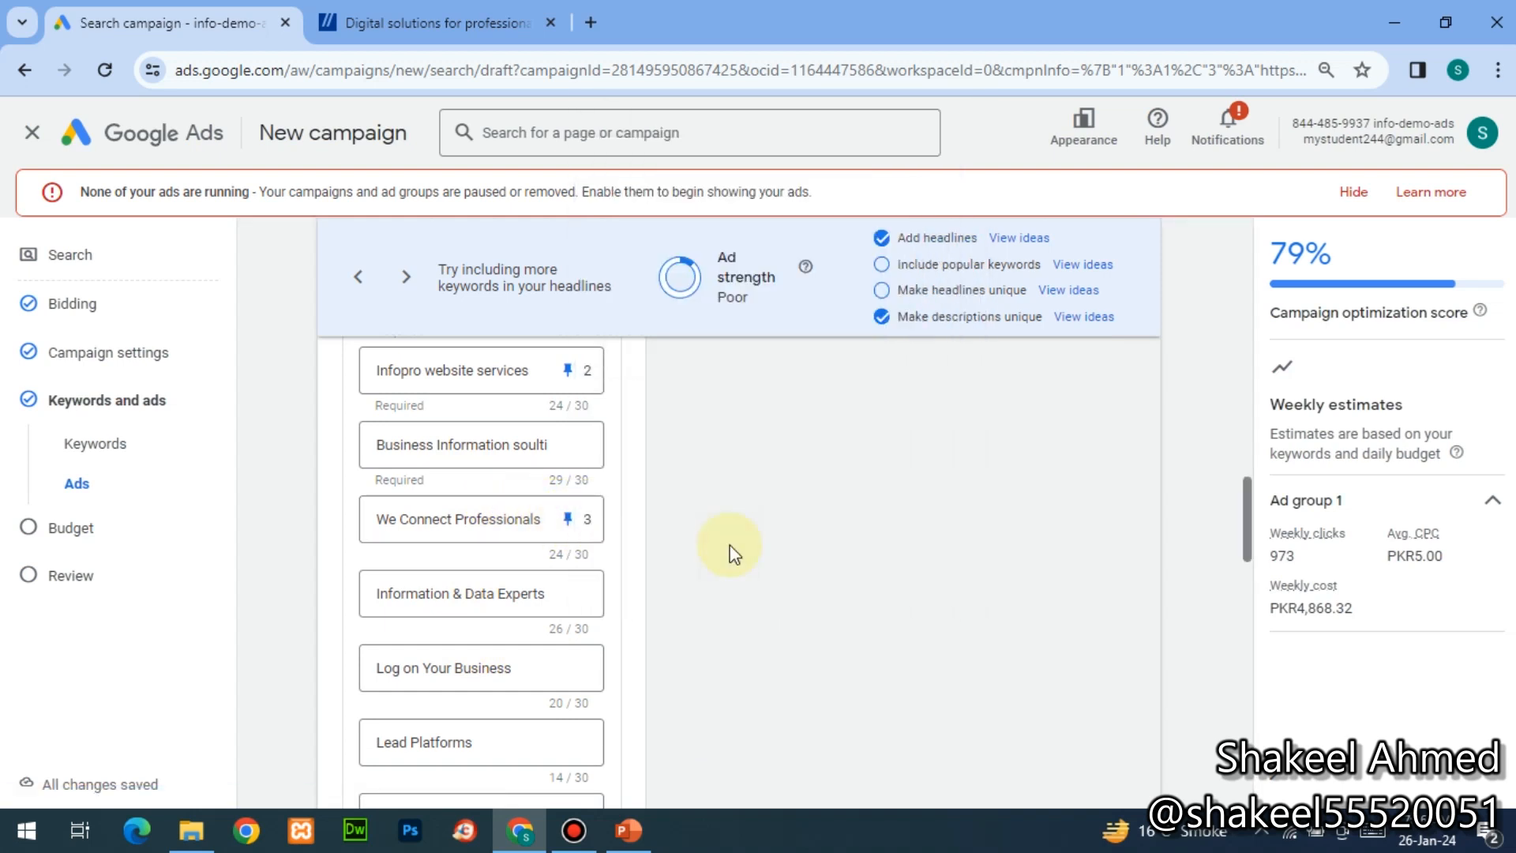
- Add another empty headline field at the end of the ad's headline list
mouse_move(524, 670)
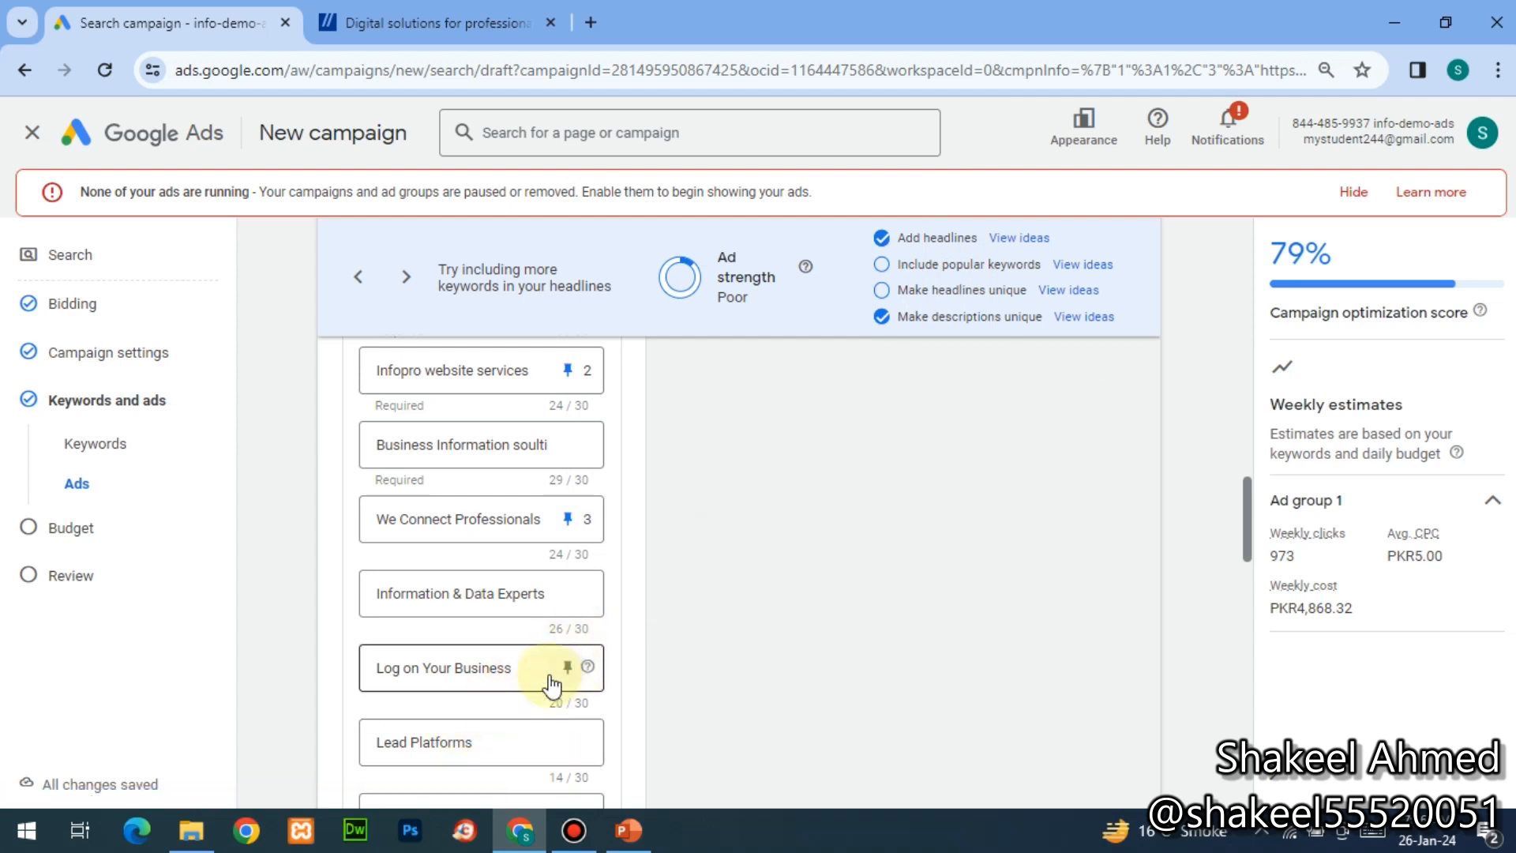
scroll(679, 689, "down", 6)
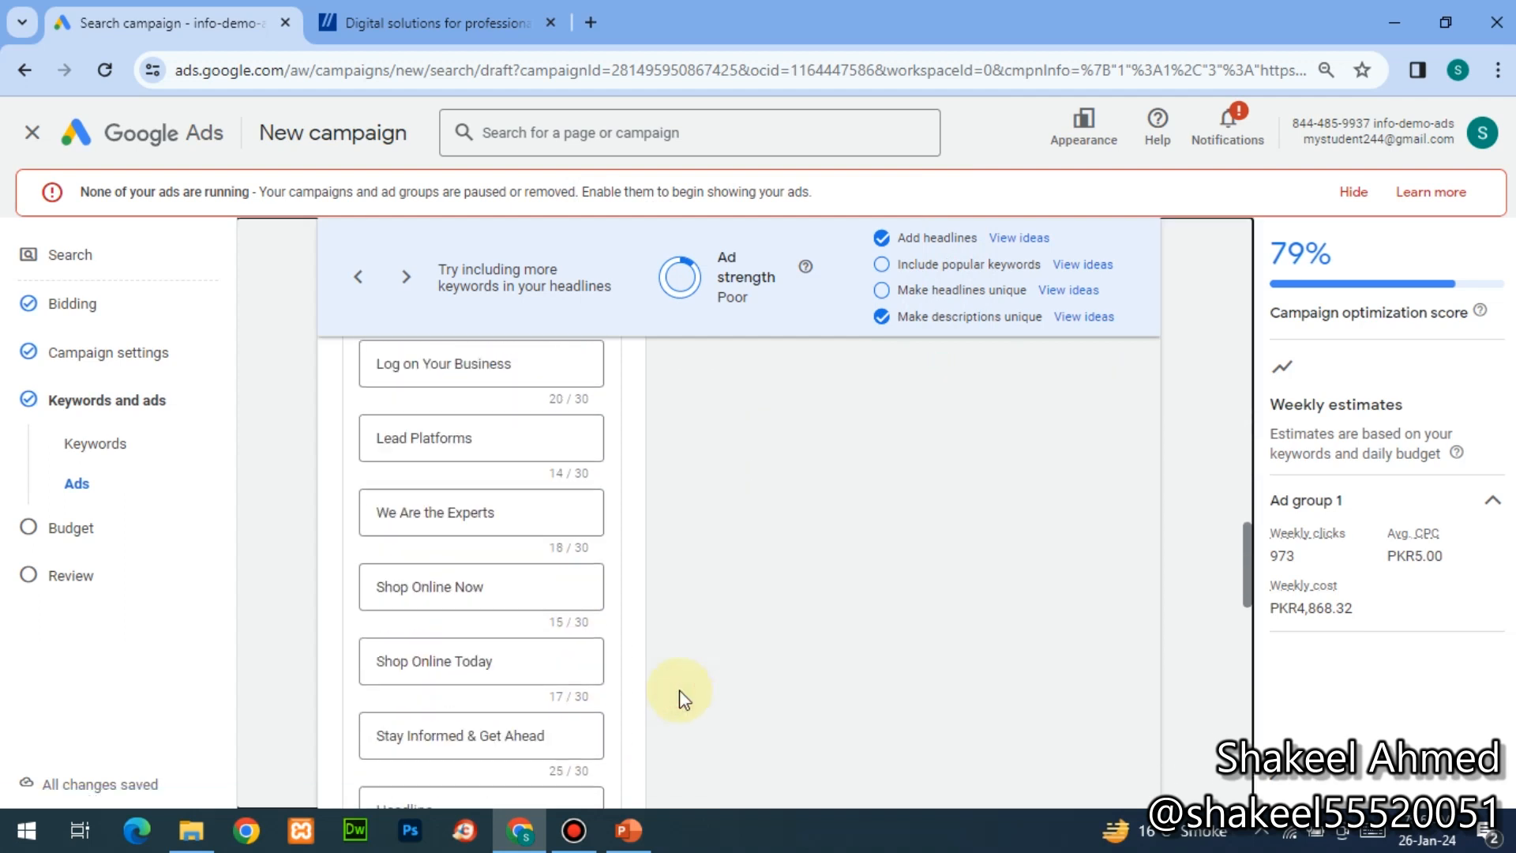
scroll(678, 689, "down", 3)
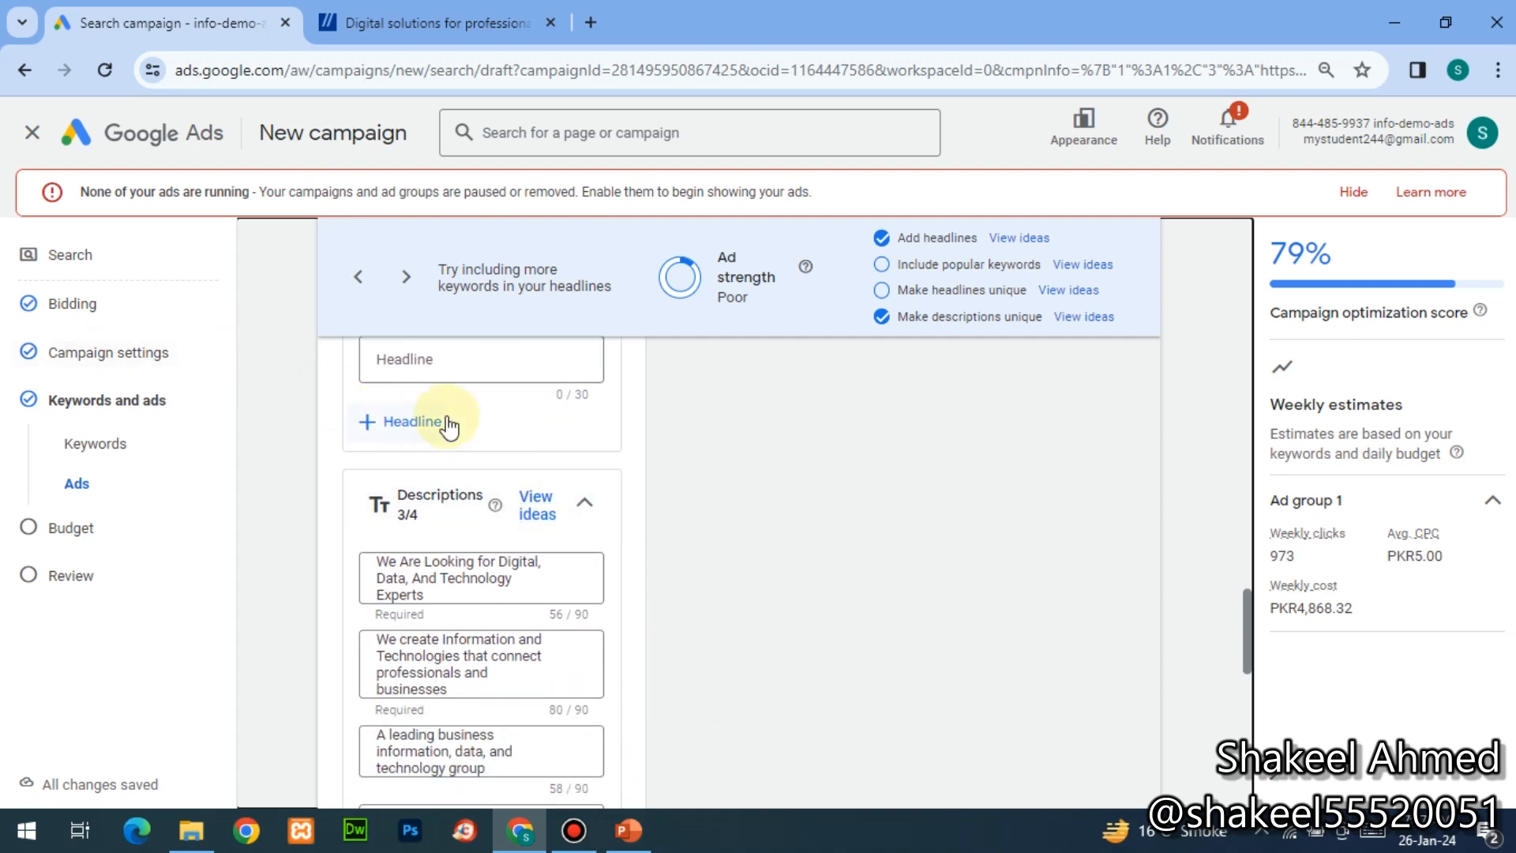
left_click(426, 421)
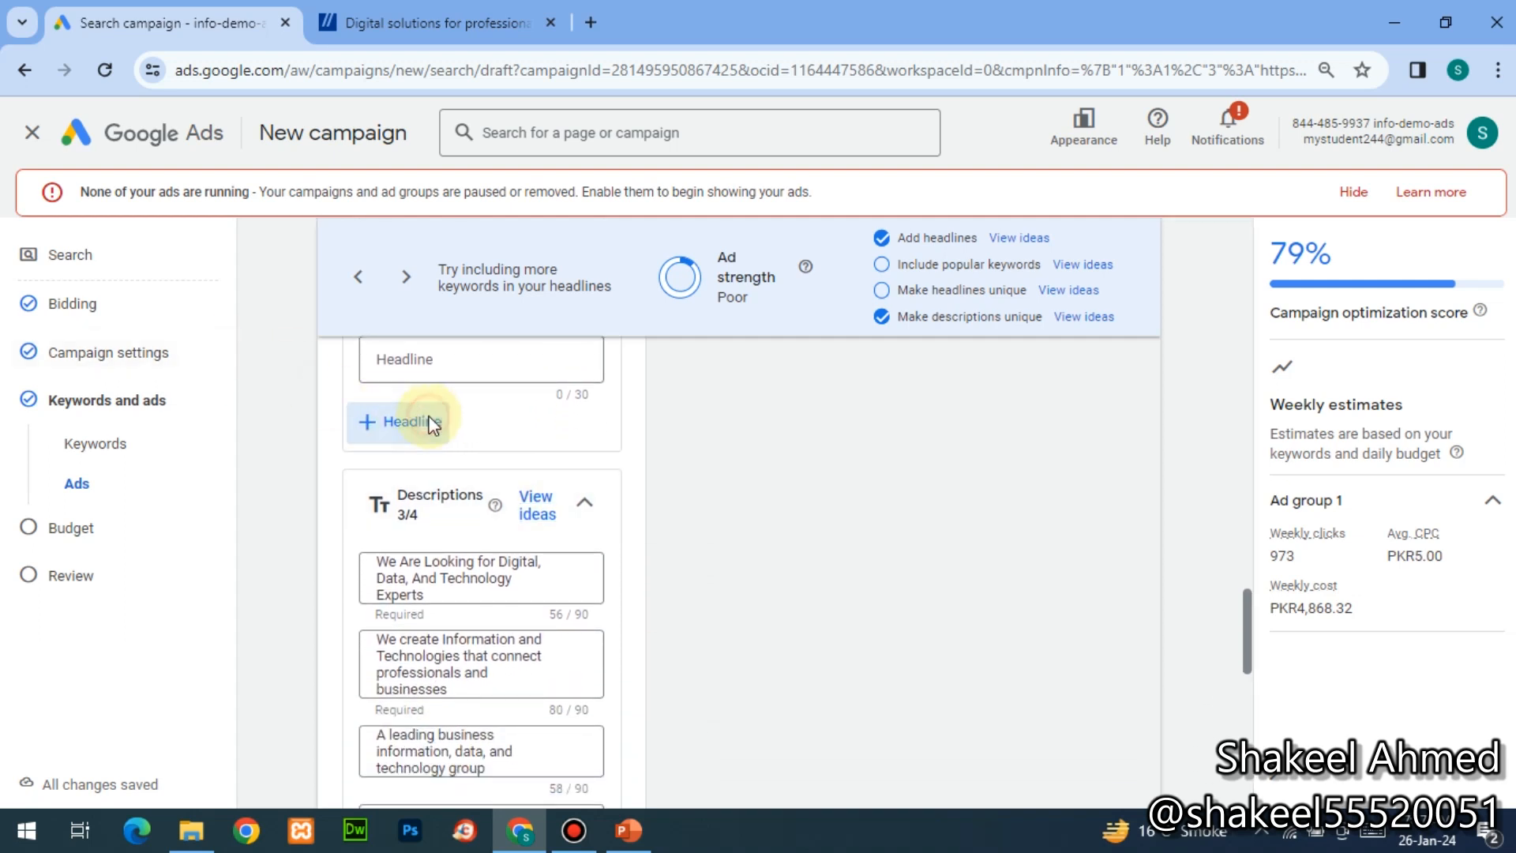
- Enter "Social Media Marketing" as a new headline directly after "Stay Informed & Get Ahead"
scroll(427, 410, "up", 2)
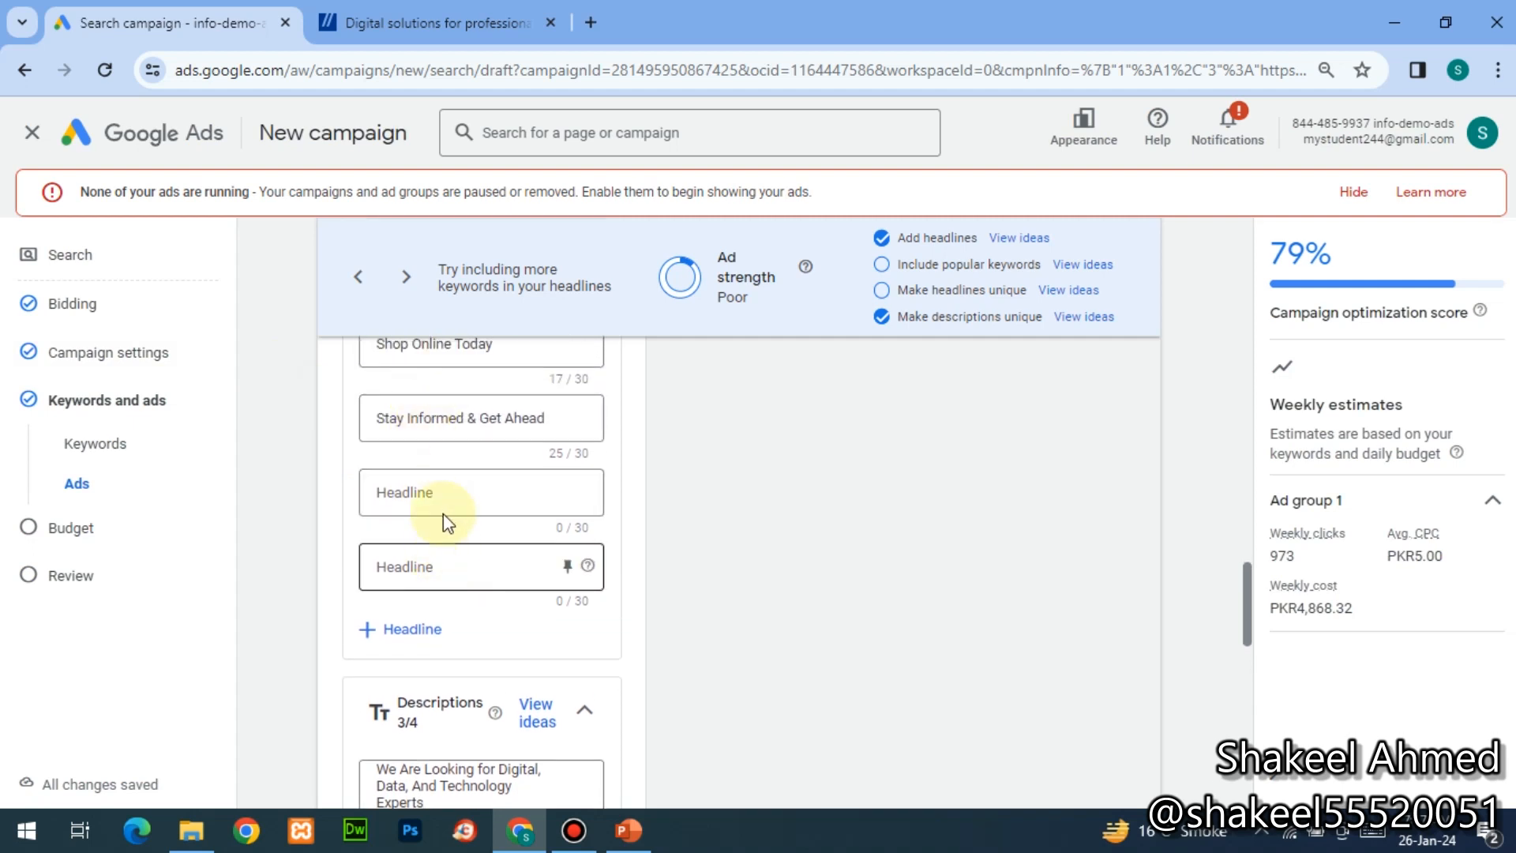
left_click(440, 493)
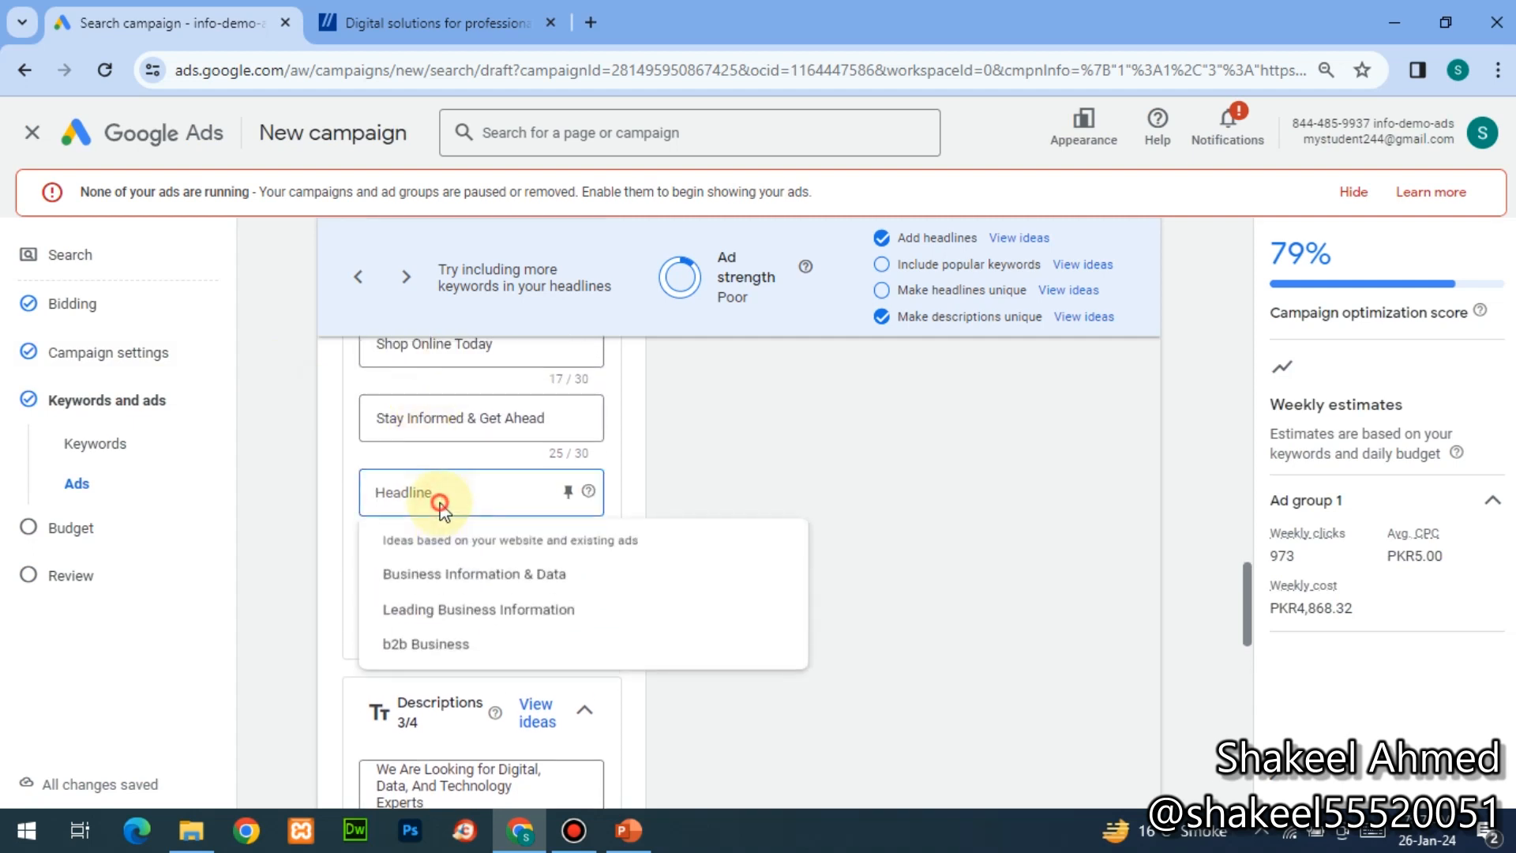
type("Social Media")
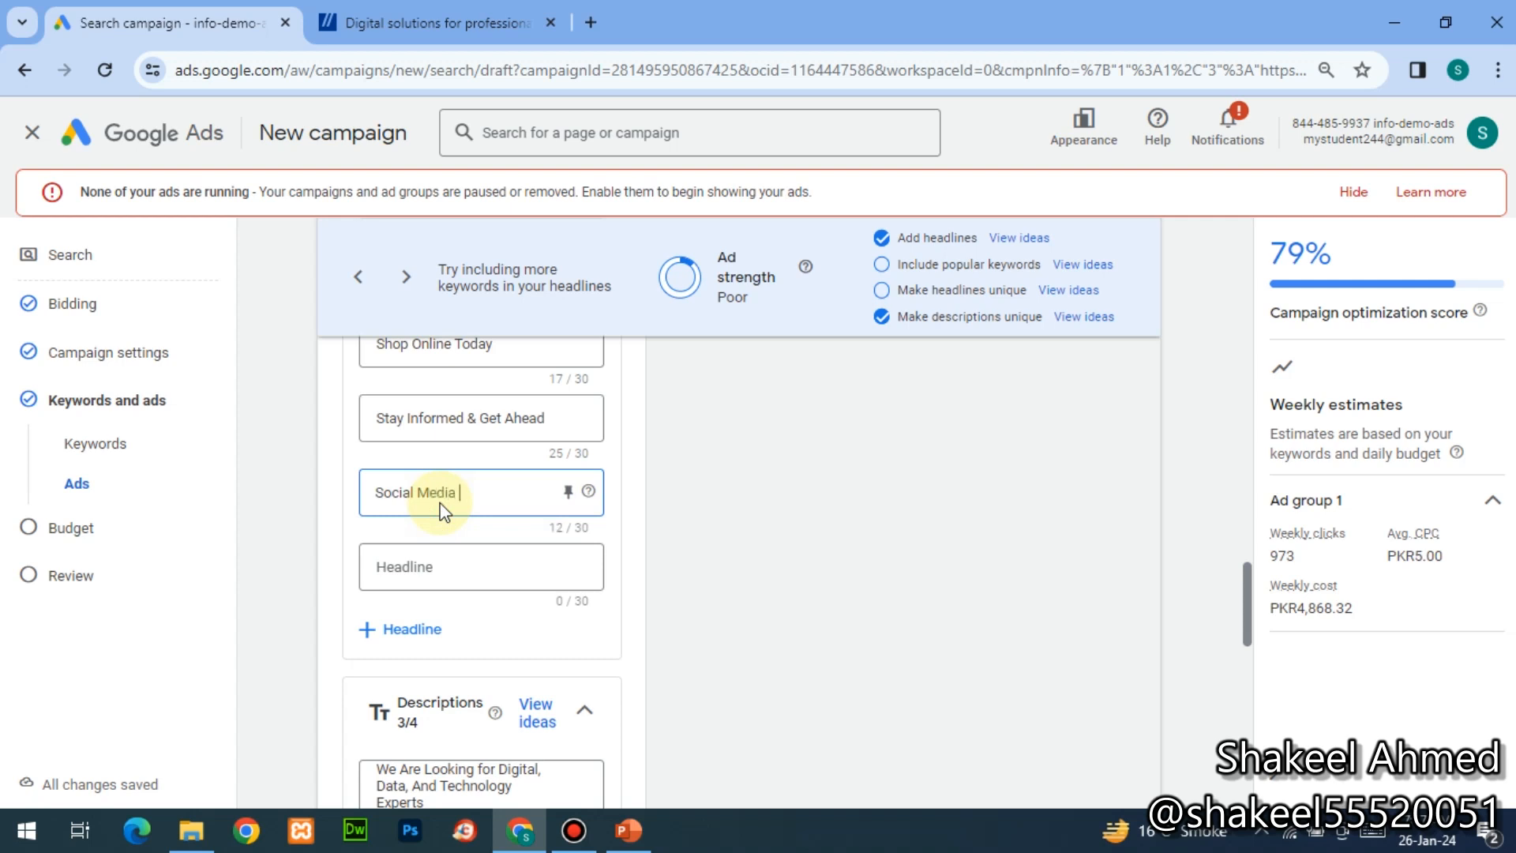
type(" Marketing")
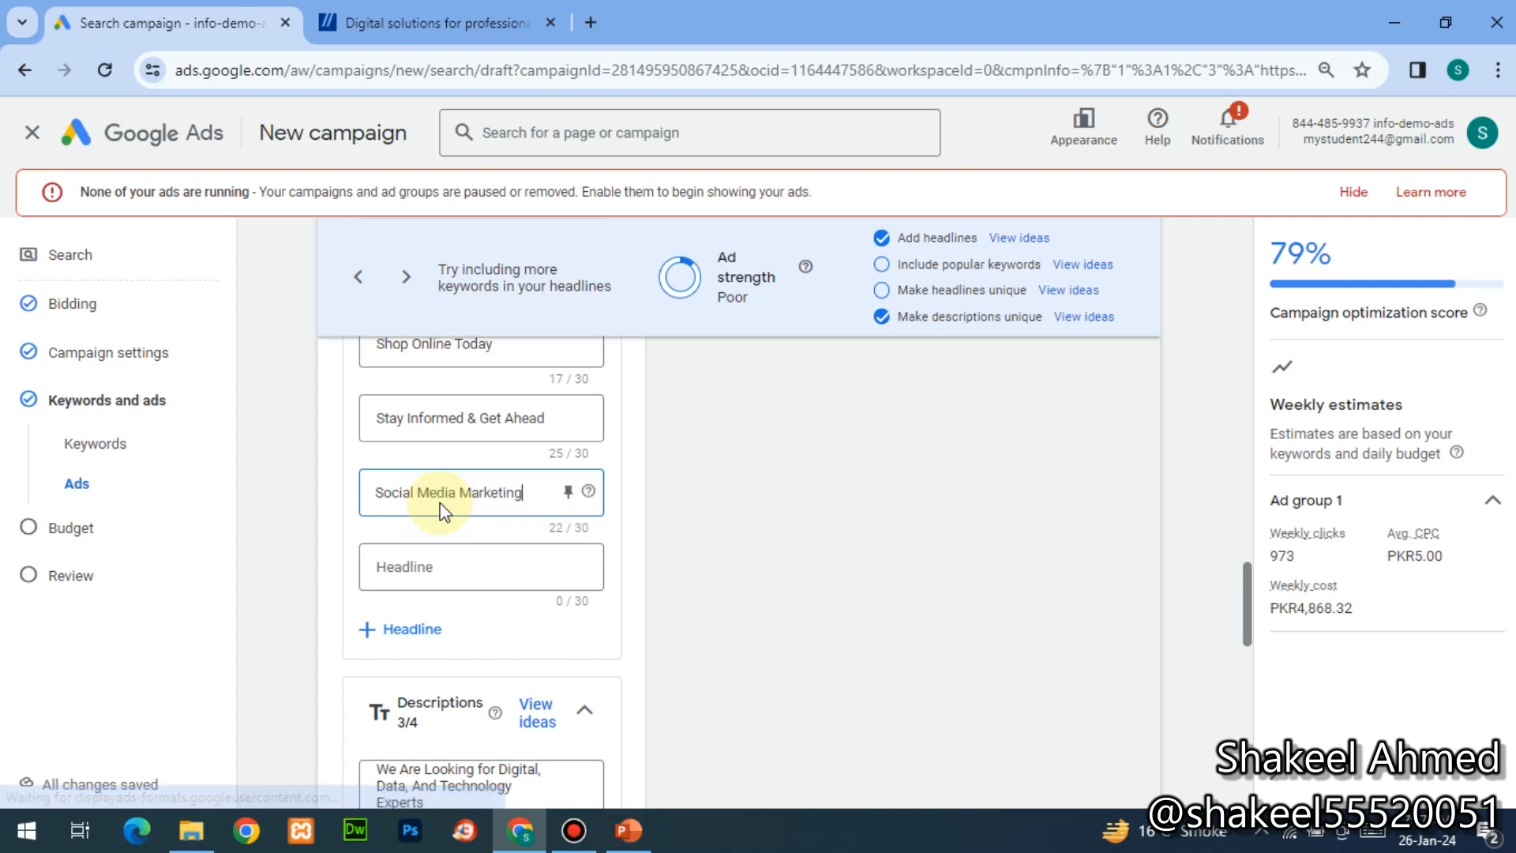
- Fill the next two empty headline fields with "Faceook Ads" and "Email Markeitng"
left_click(439, 572)
type("Faceook")
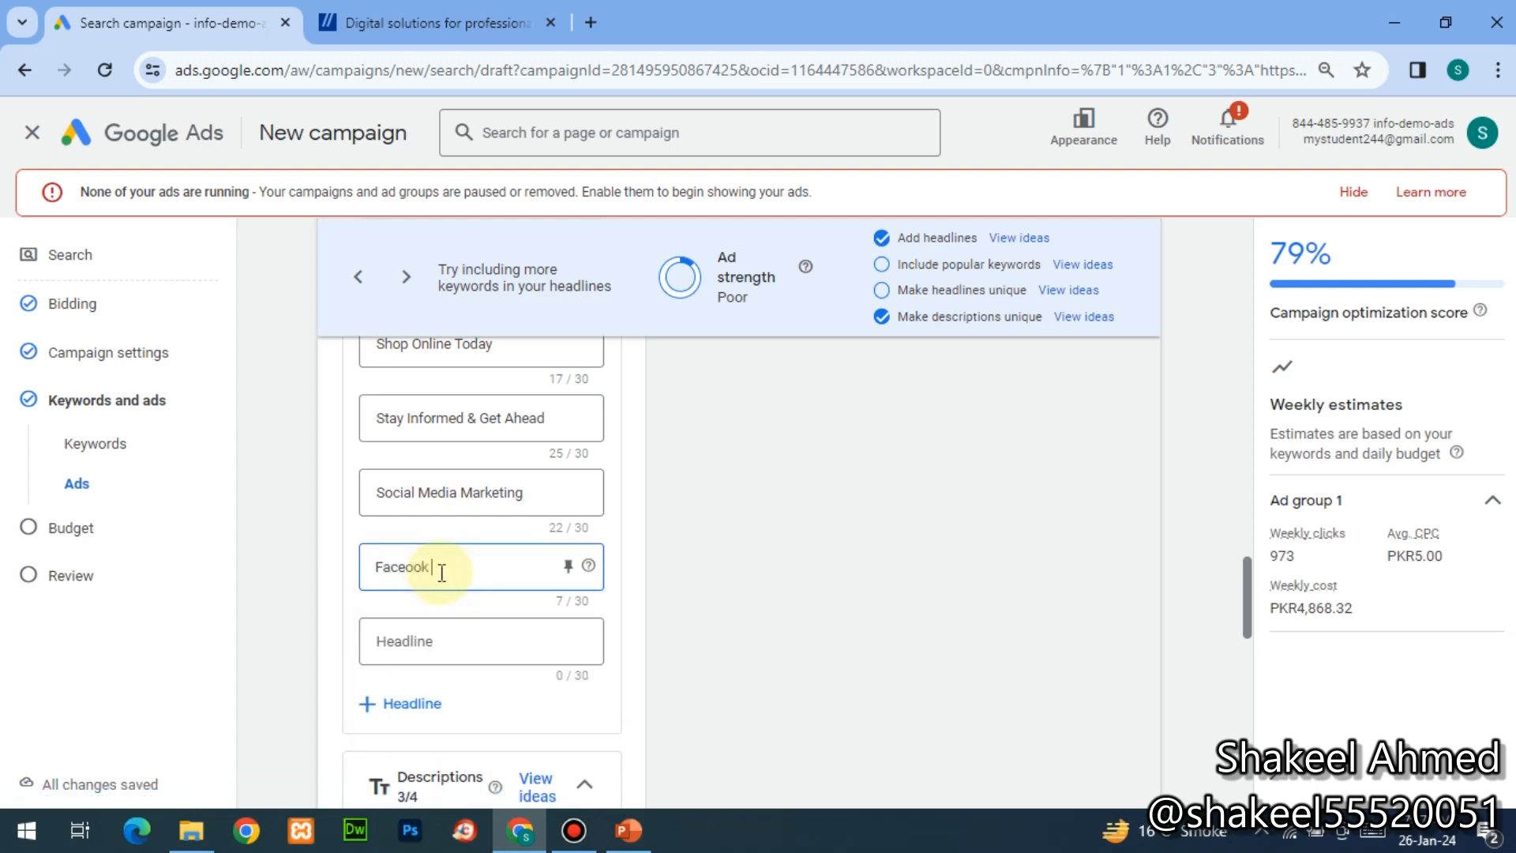
key("Home")
key("Tab")
key("Tab")
key("Tab")
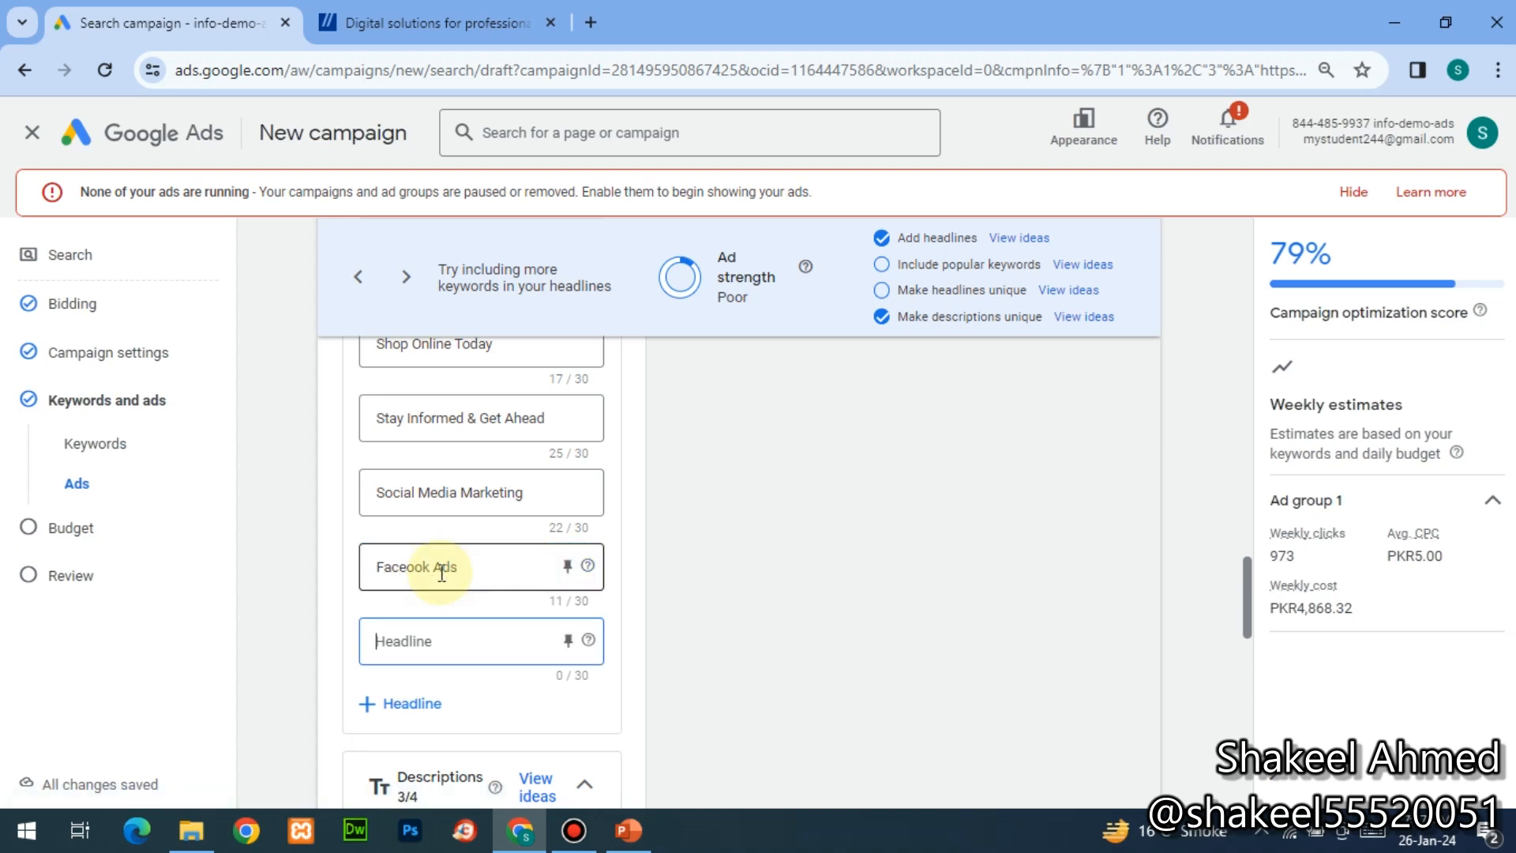
type("Email Ma")
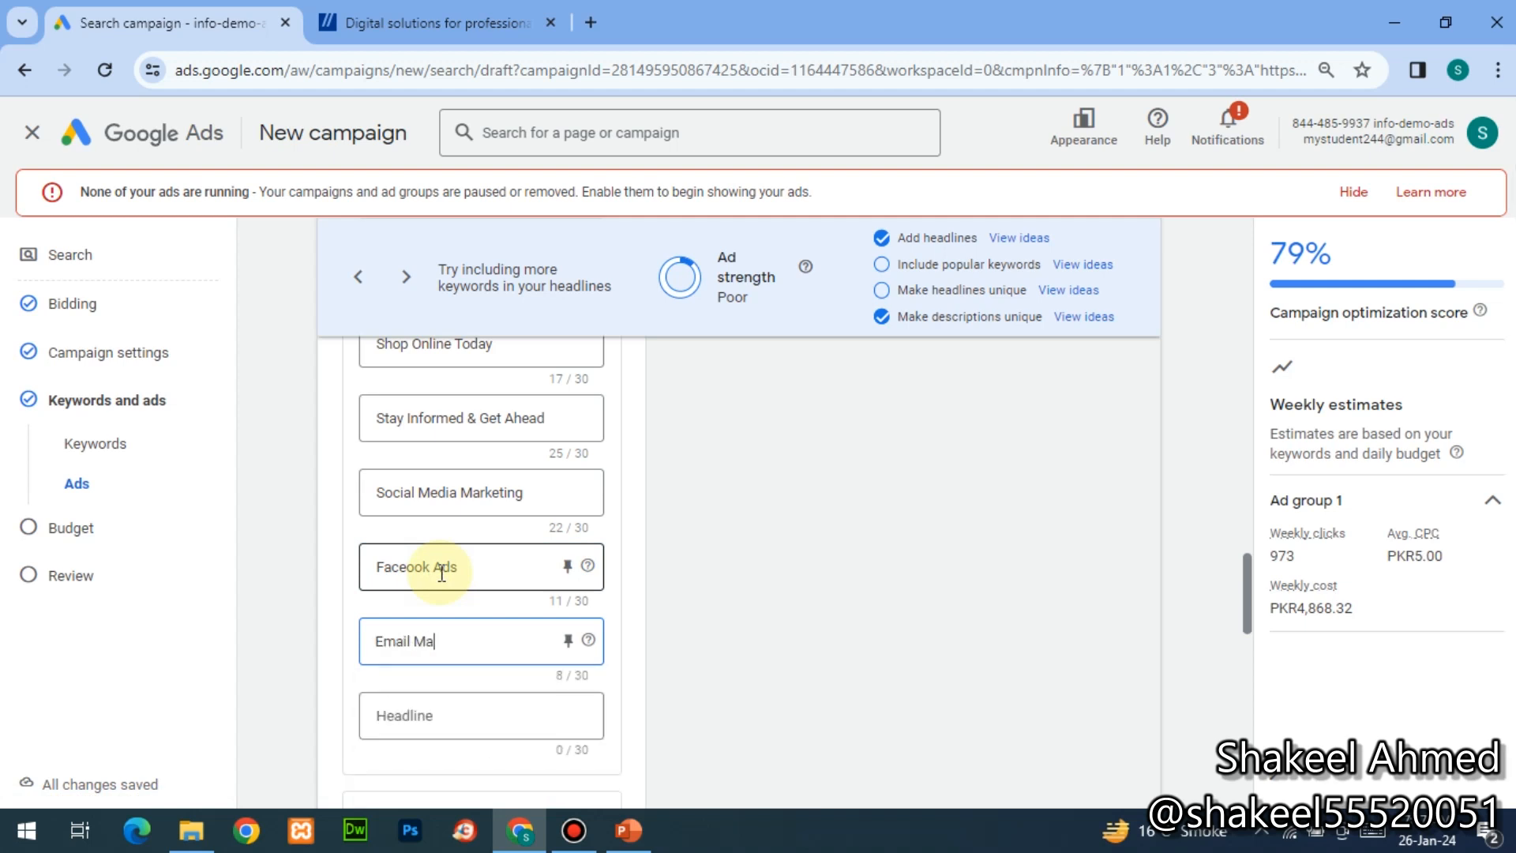
type("rkeitng")
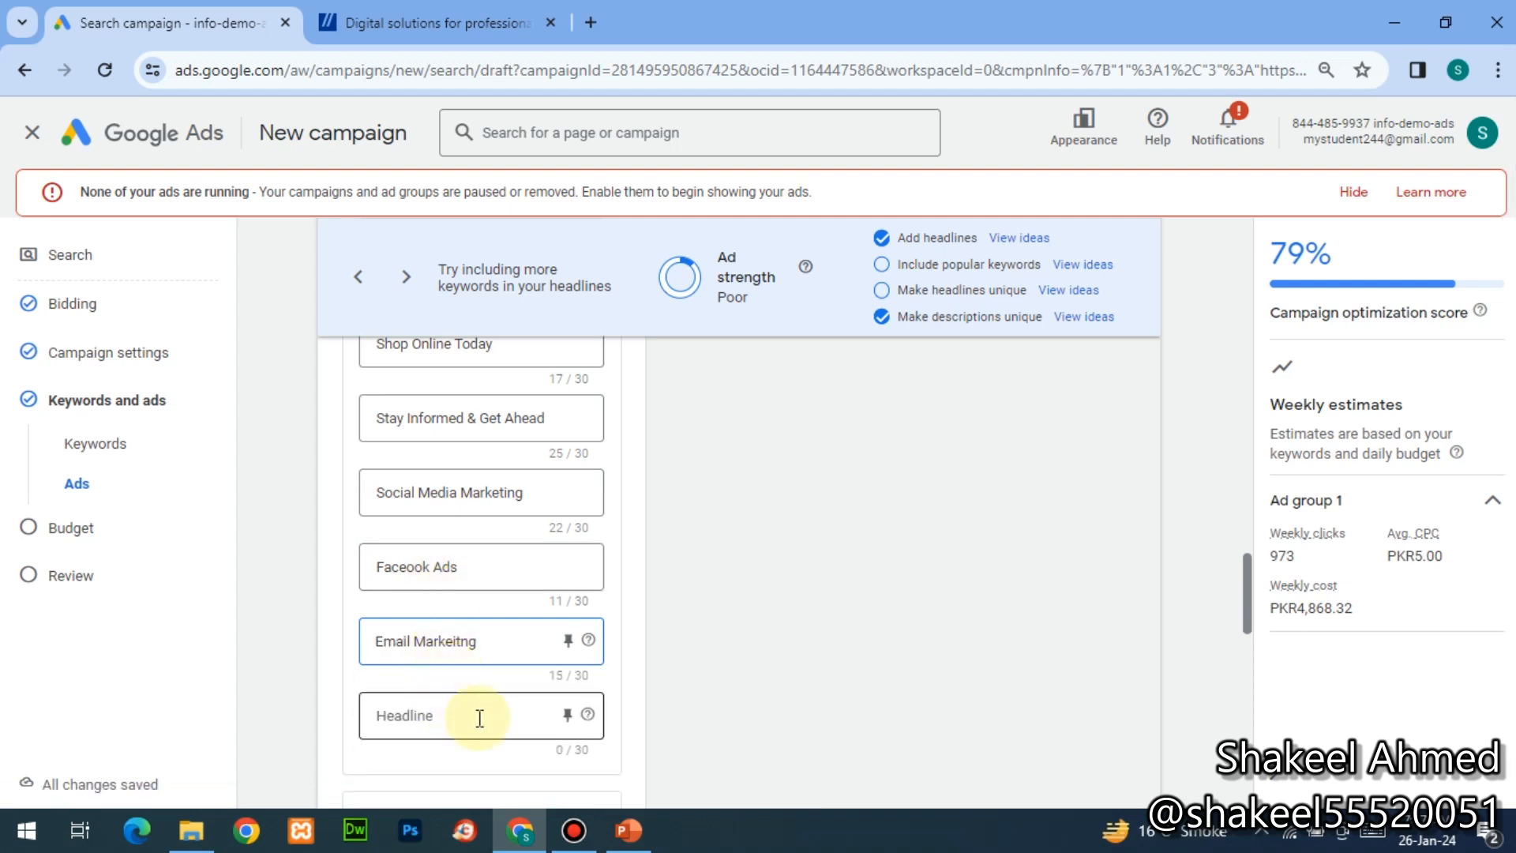
left_click(653, 725)
- Copy the heading "We provide solutions for all business needs" from the Infopro Digital solutions page
scroll(653, 725, "down", 3)
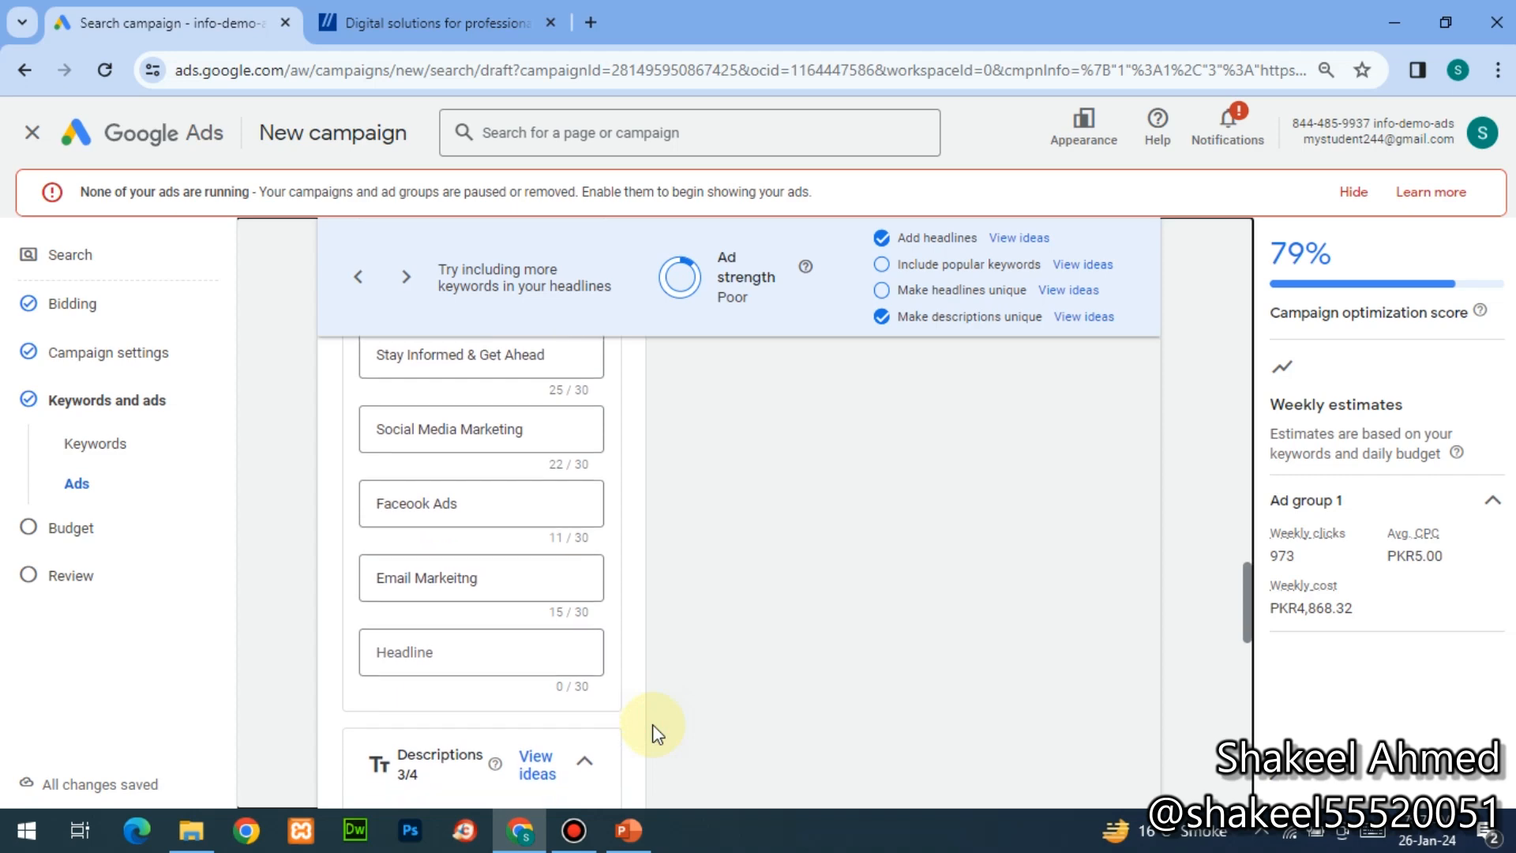
scroll(652, 723, "down", 2)
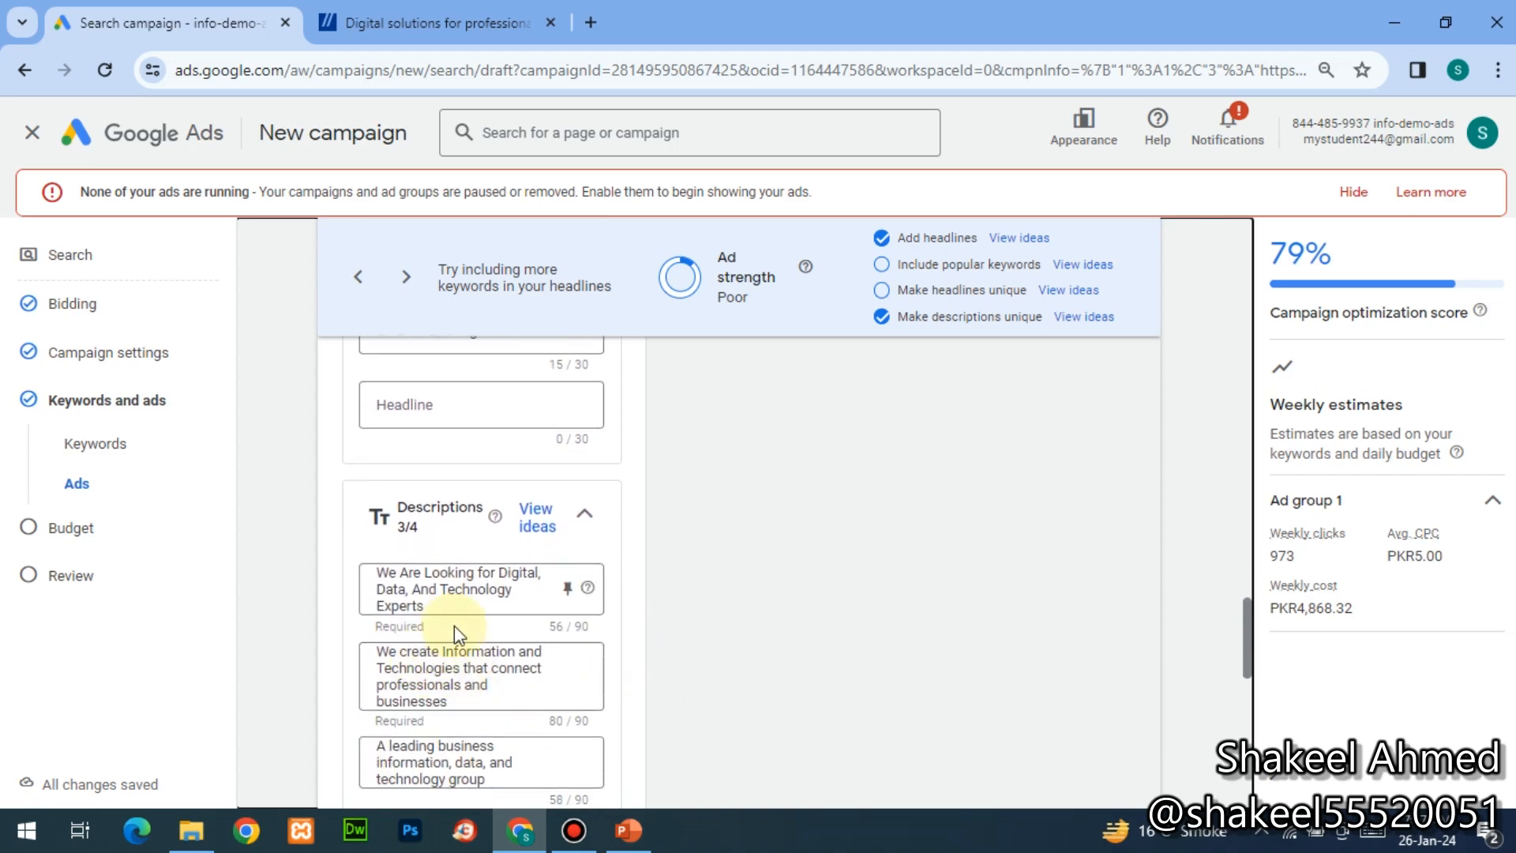
left_click(359, 16)
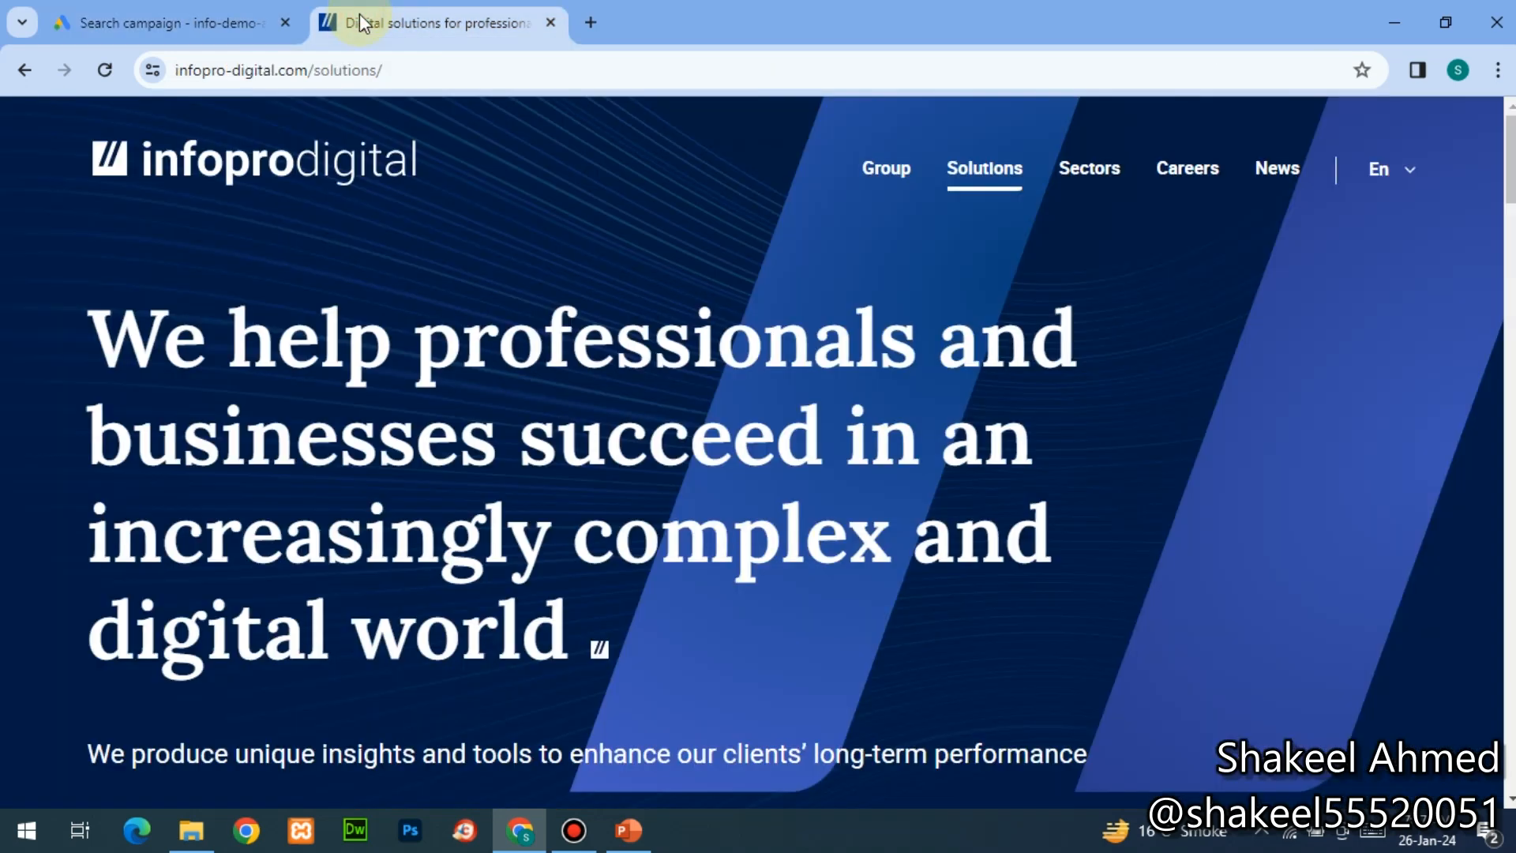
scroll(408, 372, "down", 5)
scroll(409, 371, "up", 5)
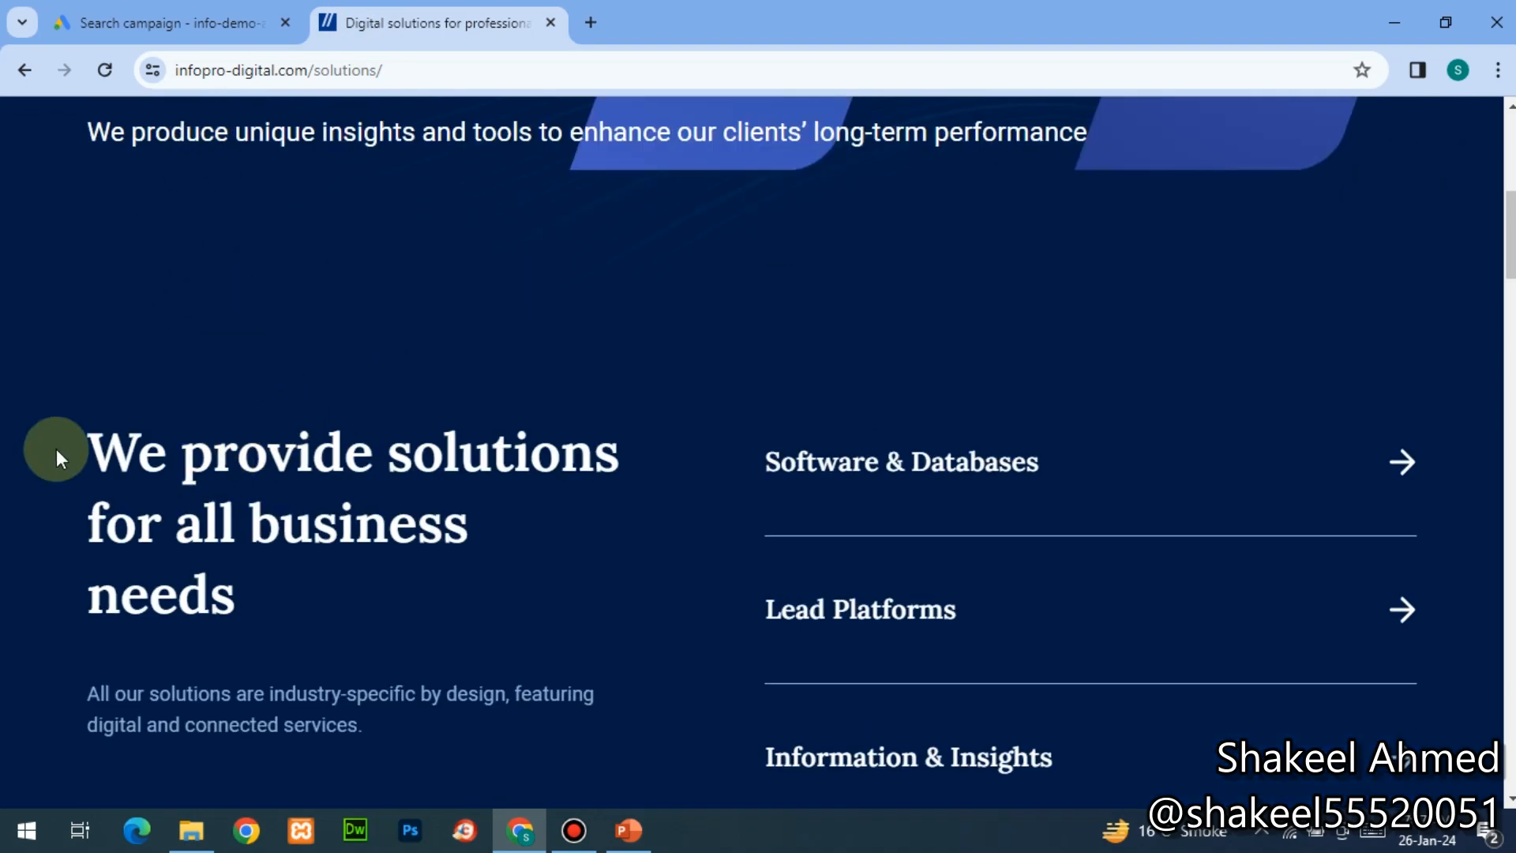
left_click_drag(83, 446, 287, 591)
key("ctrl+c")
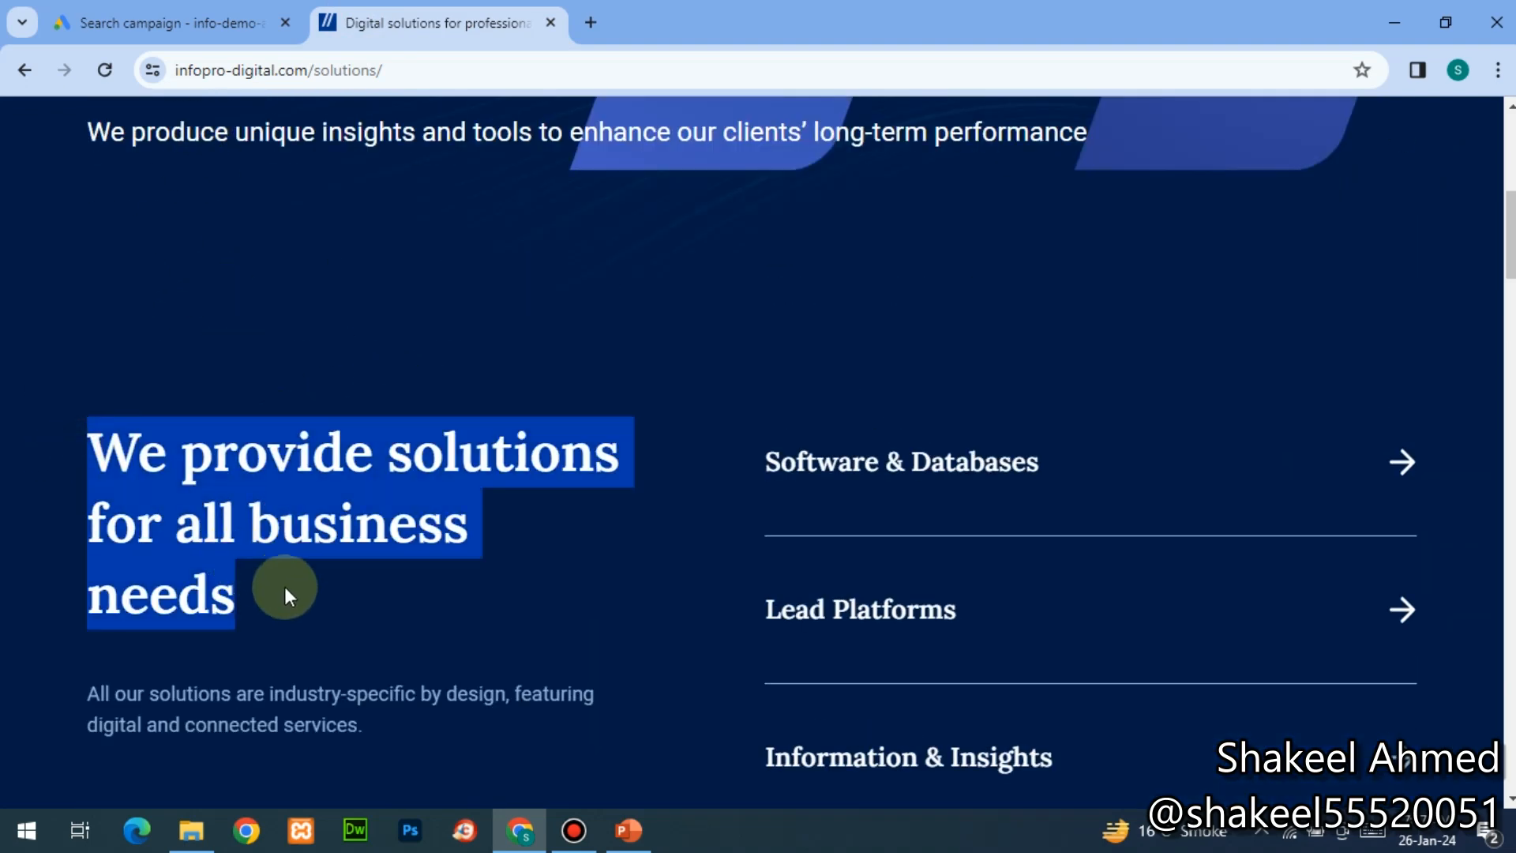
- Paste "We provide solutions for all business needs" as the ad's fourth description and pin it to position 1
left_click(184, 11)
scroll(404, 792, "down", 3)
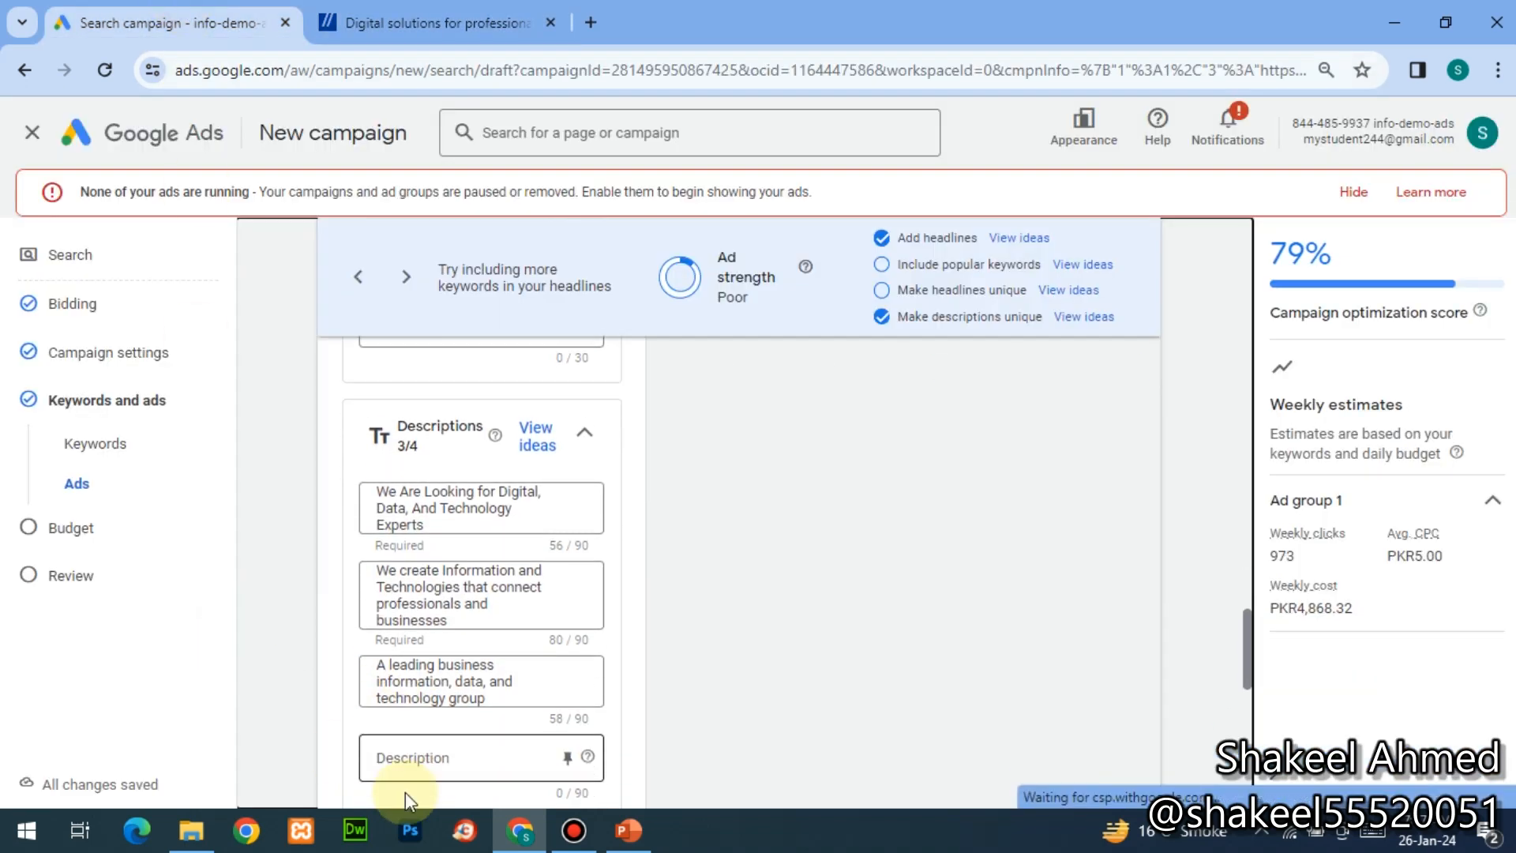
left_click(420, 707)
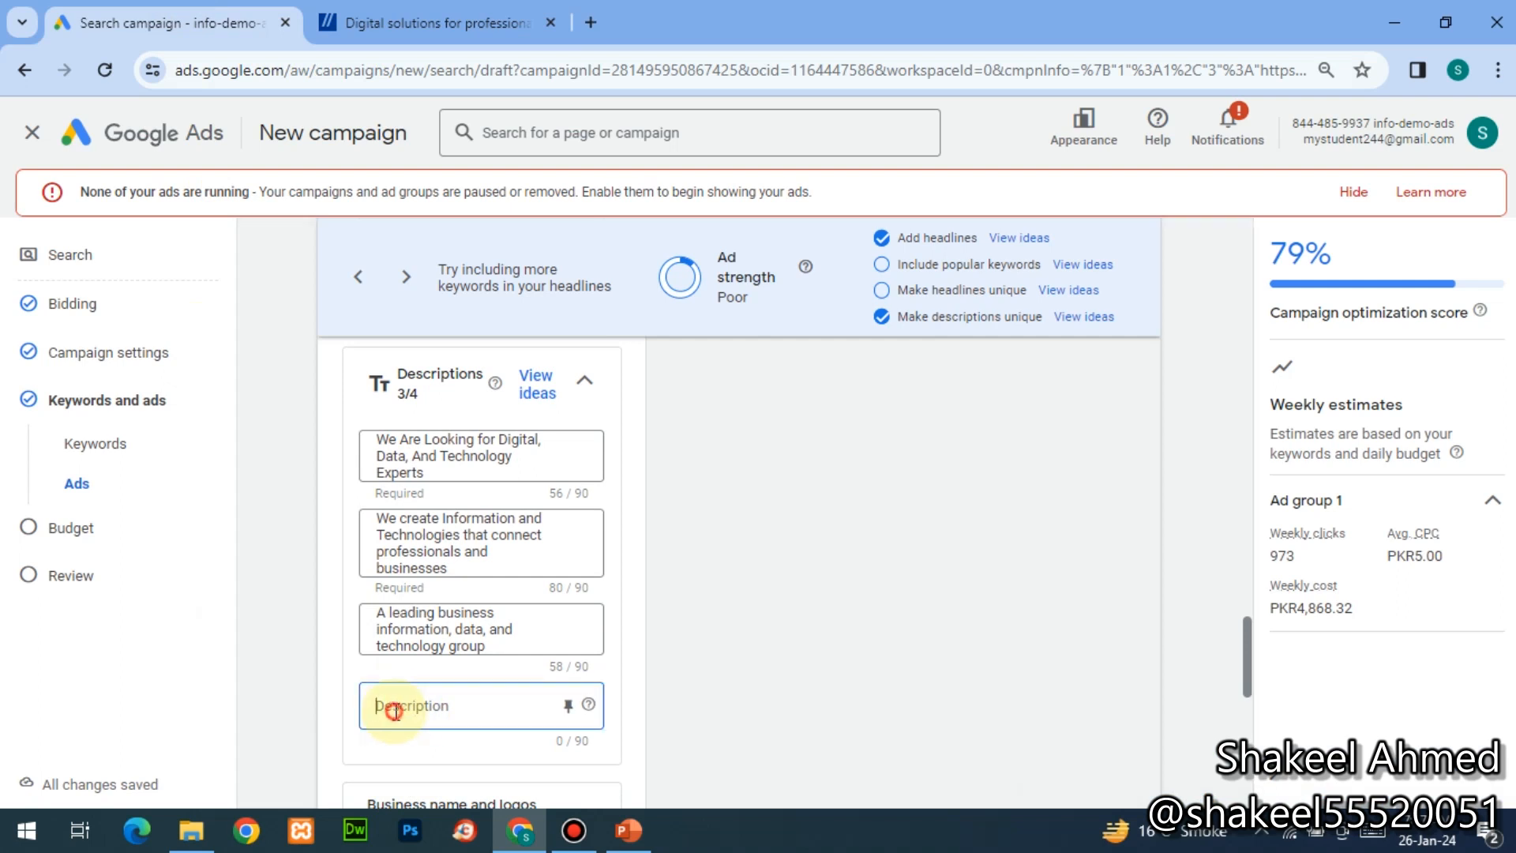
key("ctrl+v")
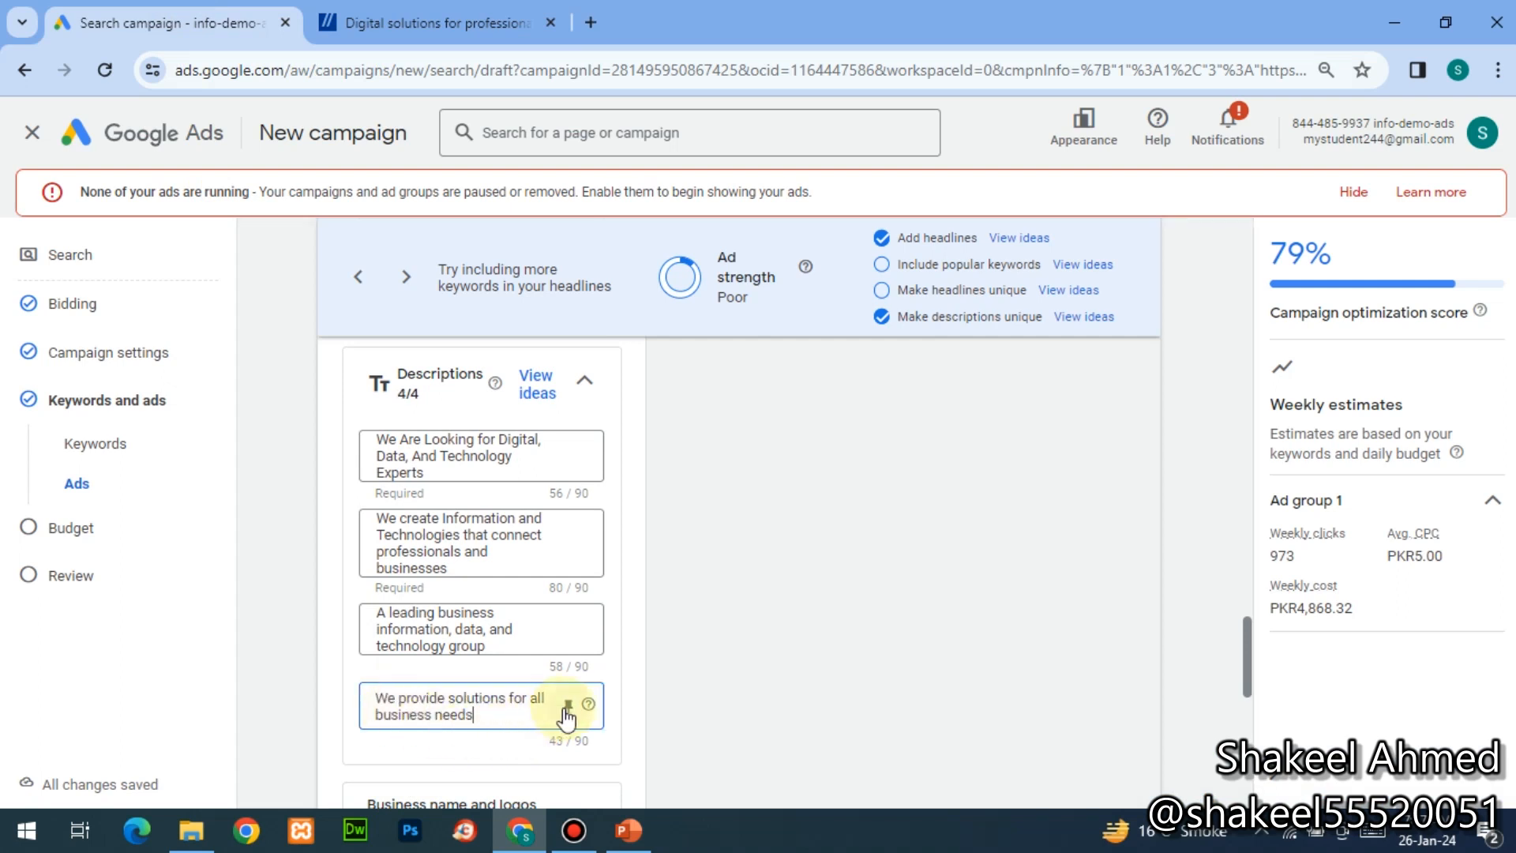
left_click(566, 707)
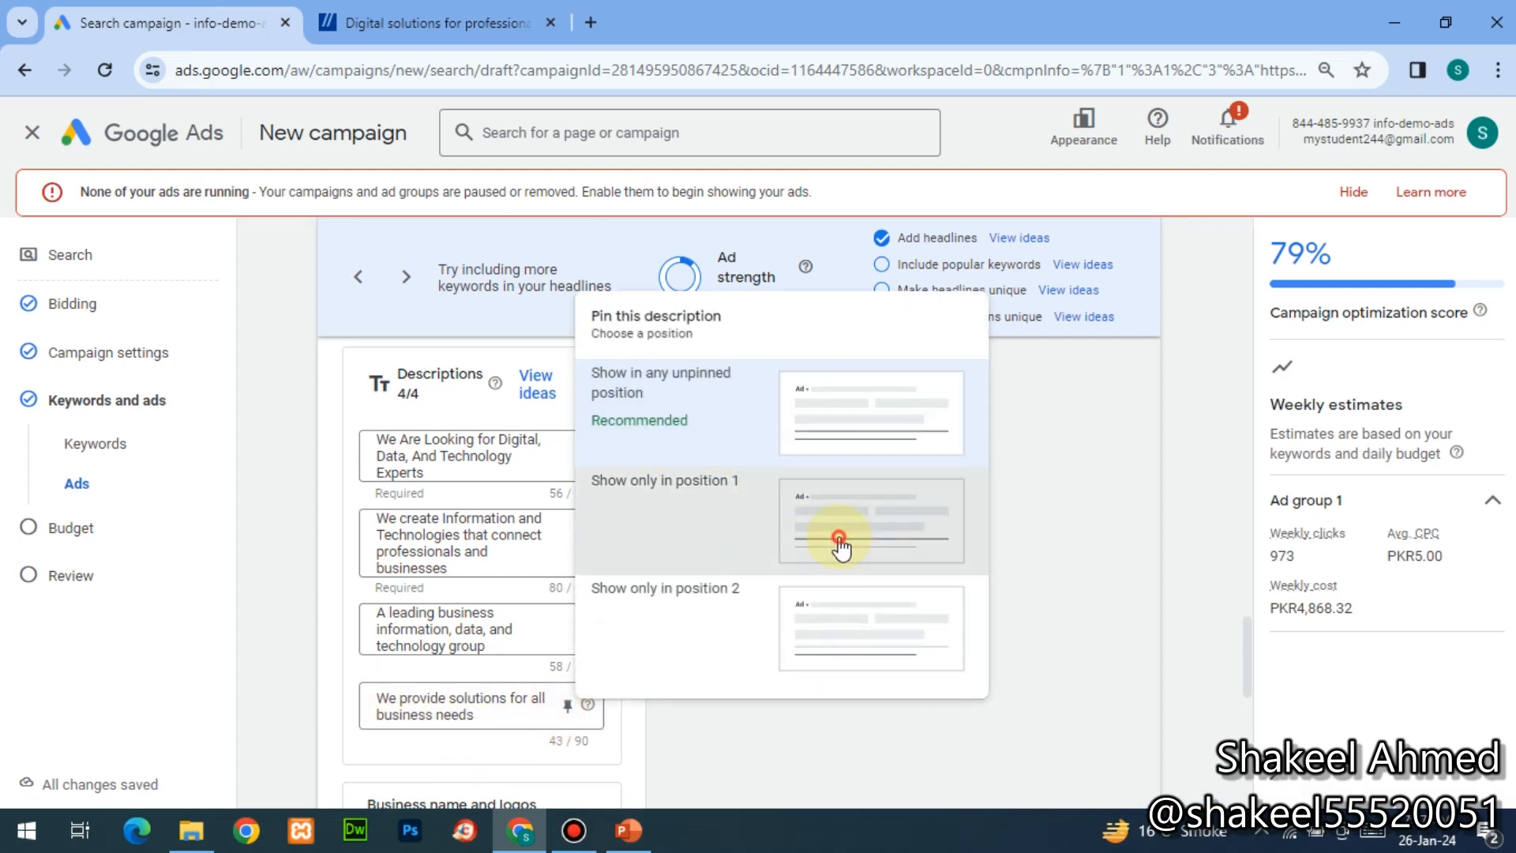
left_click(840, 544)
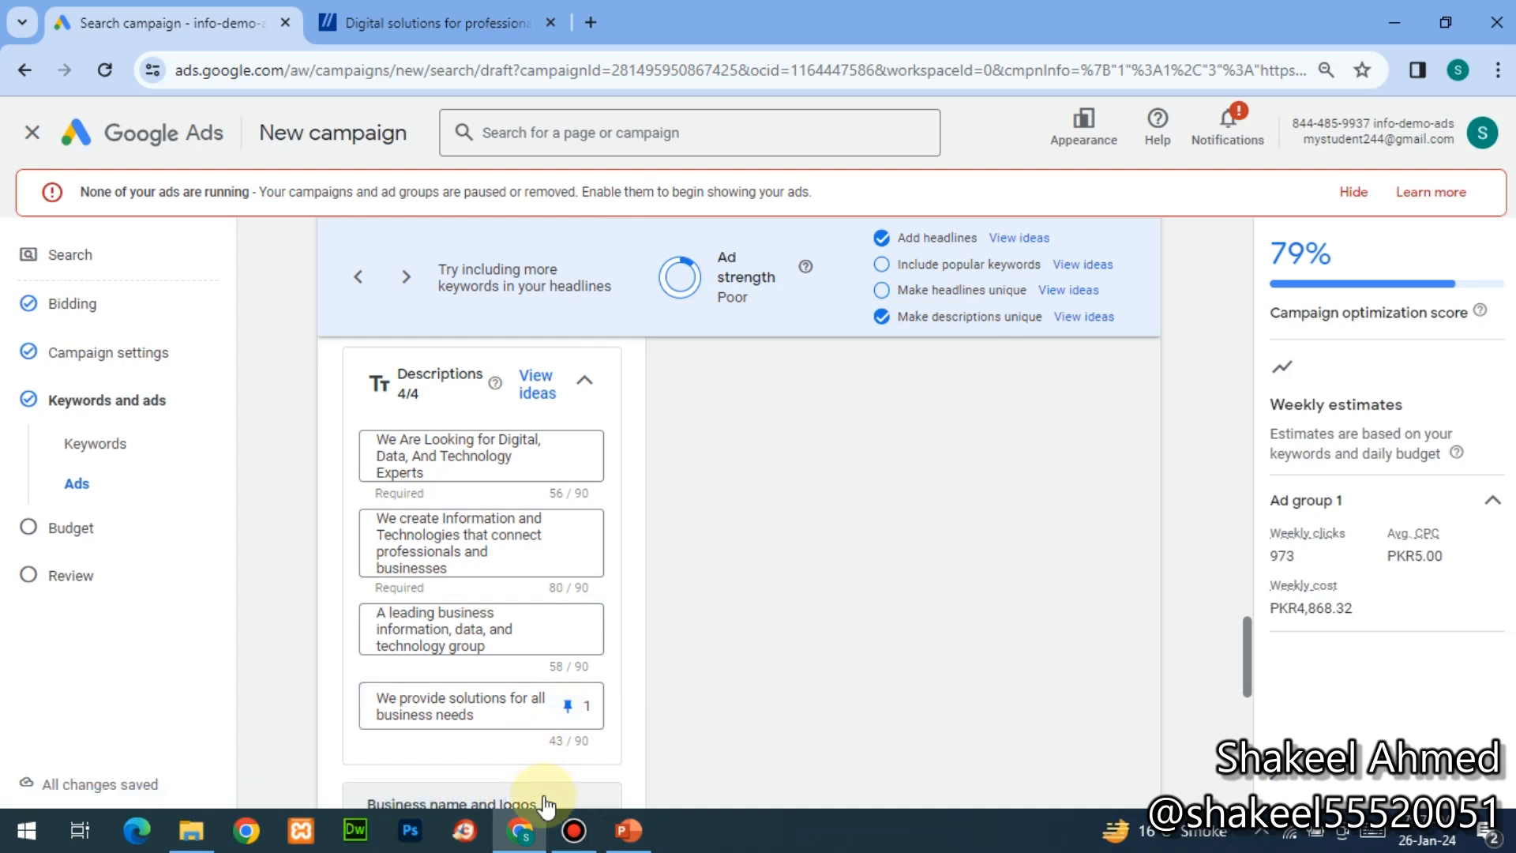
- Check the description suggestions and examine the ad's improvement recommendations and its business name and logos section
left_click(520, 409)
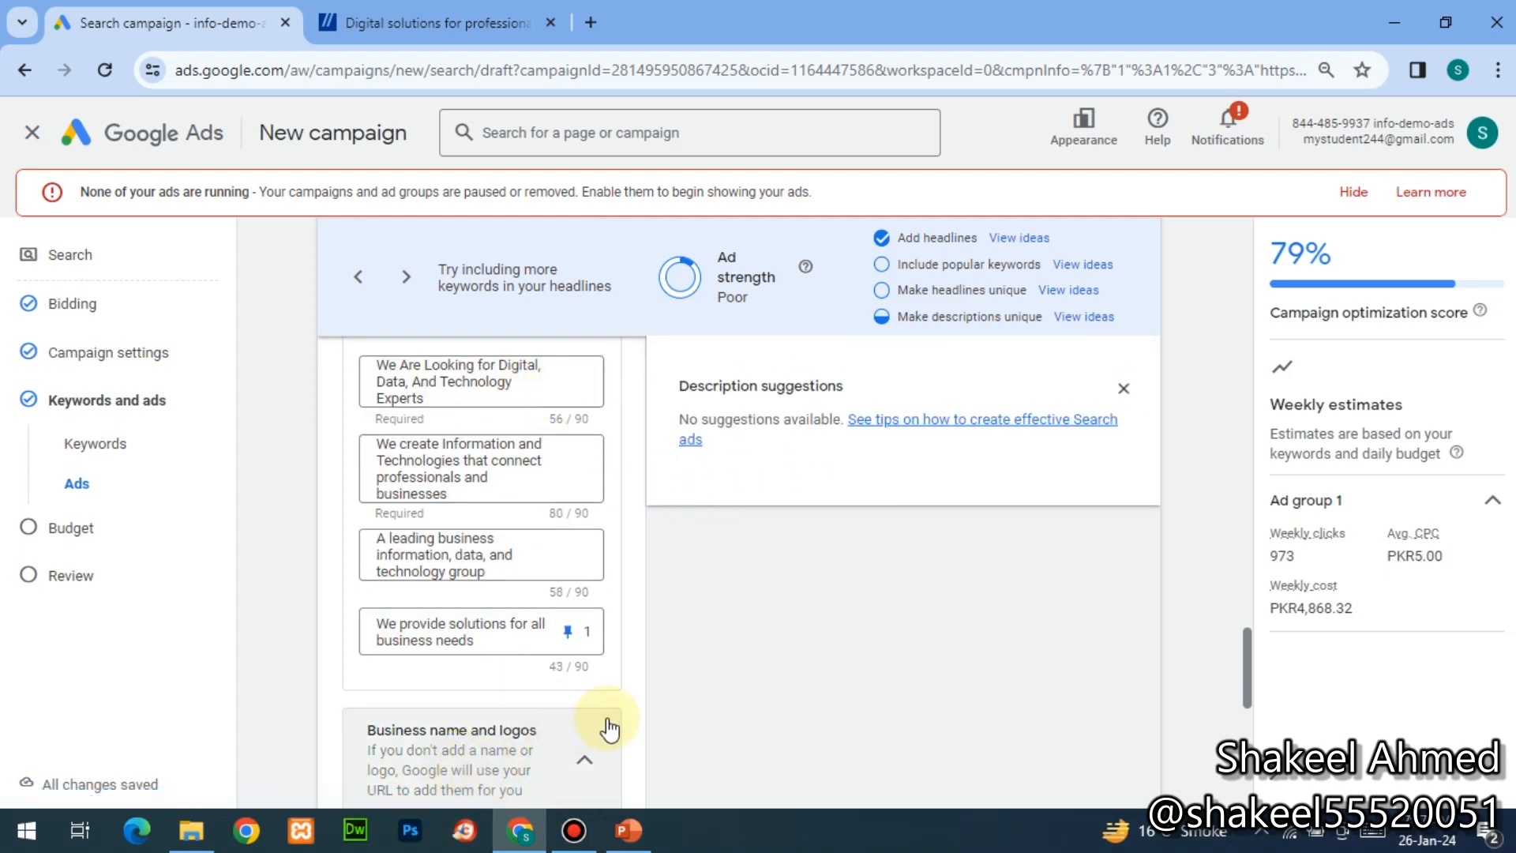
scroll(695, 671, "down", 6)
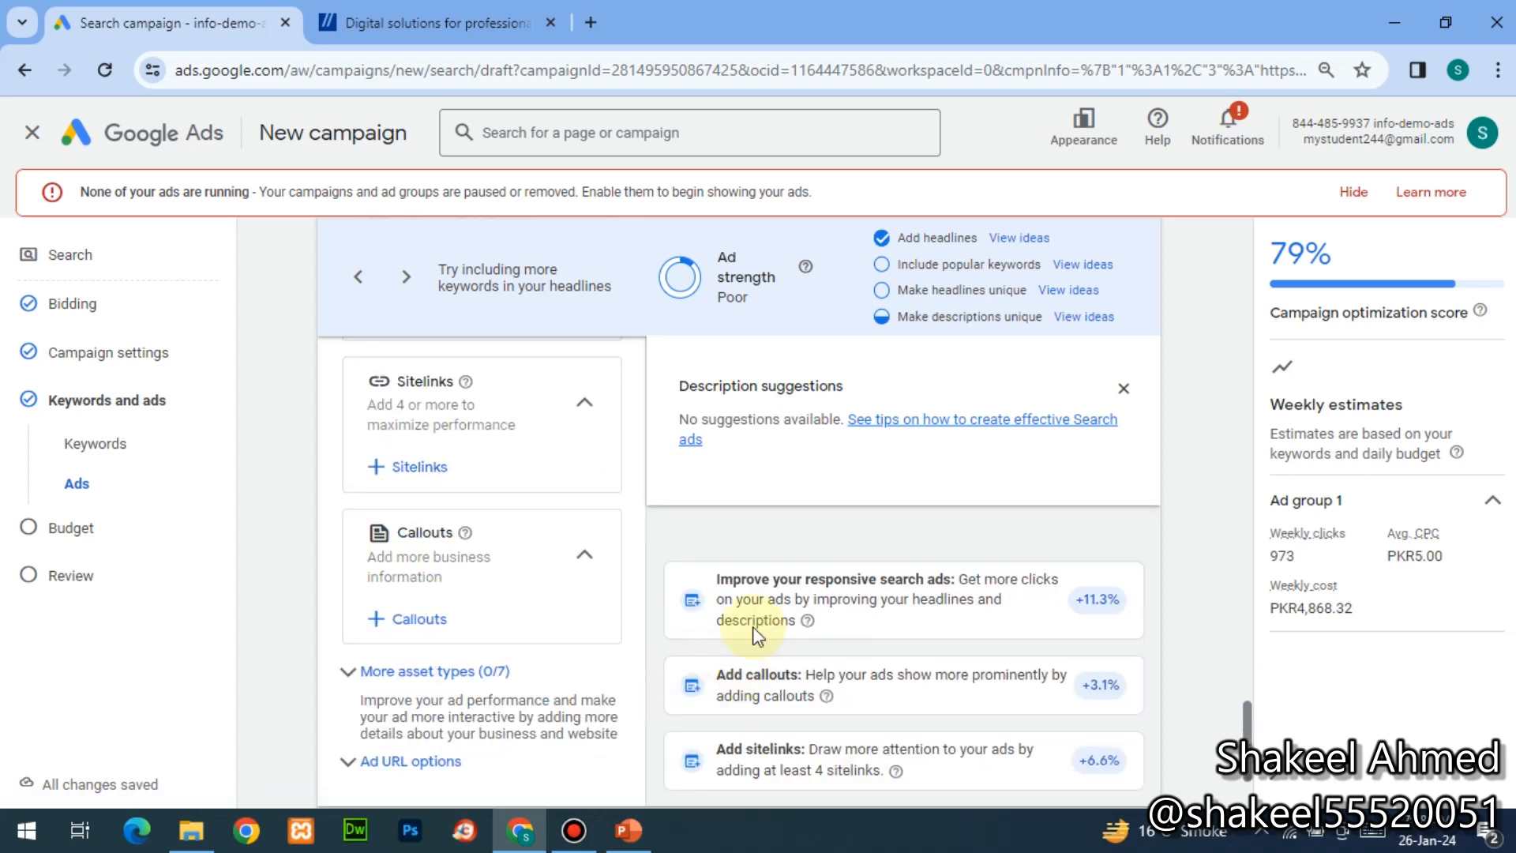
left_click(1093, 609)
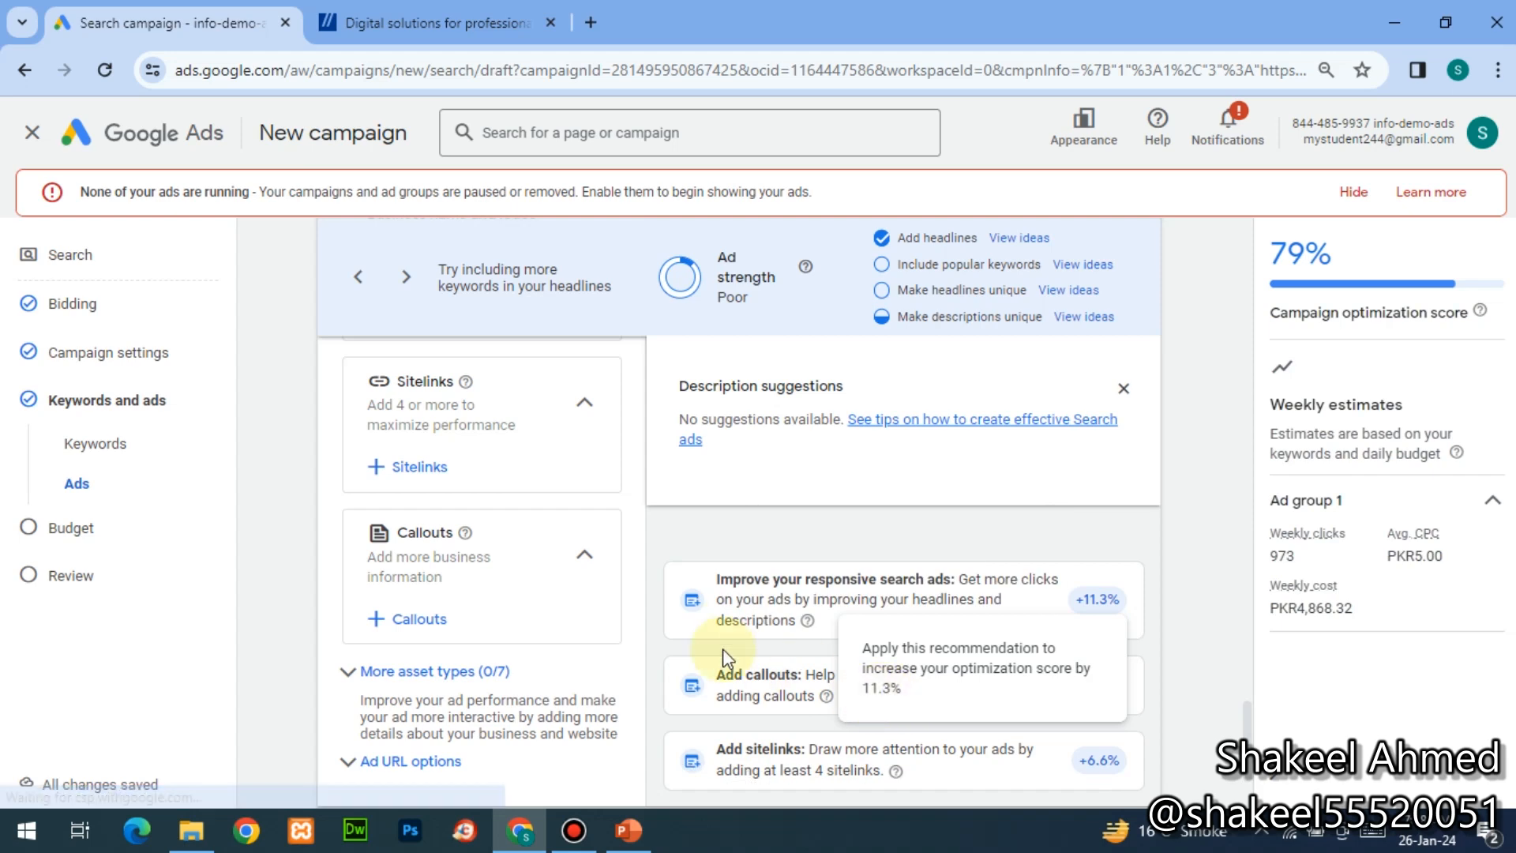
left_click(808, 529)
scroll(964, 779, "down", 2)
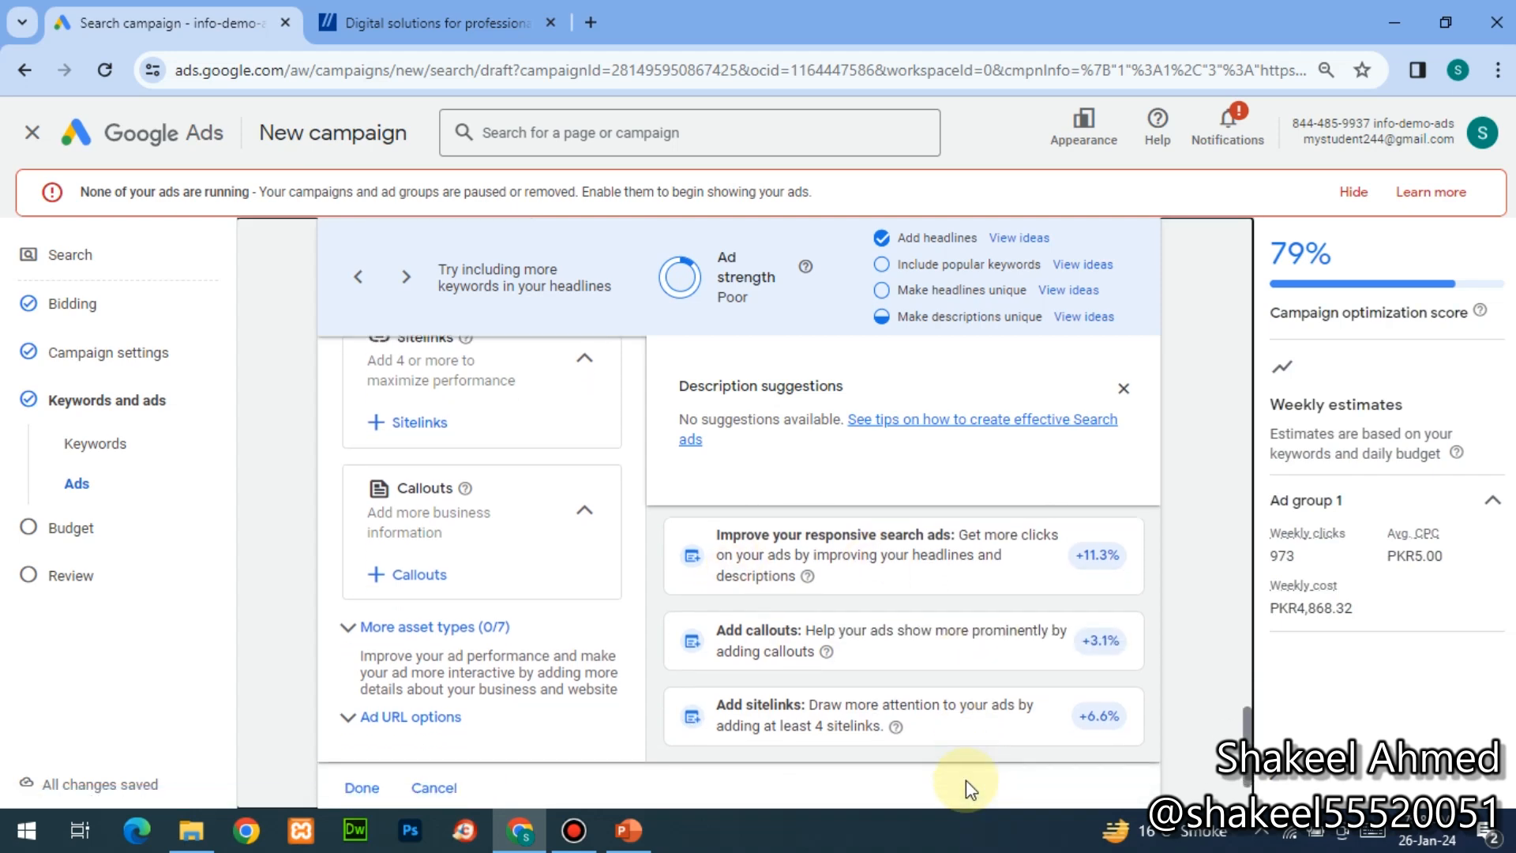
scroll(954, 720, "up", 10)
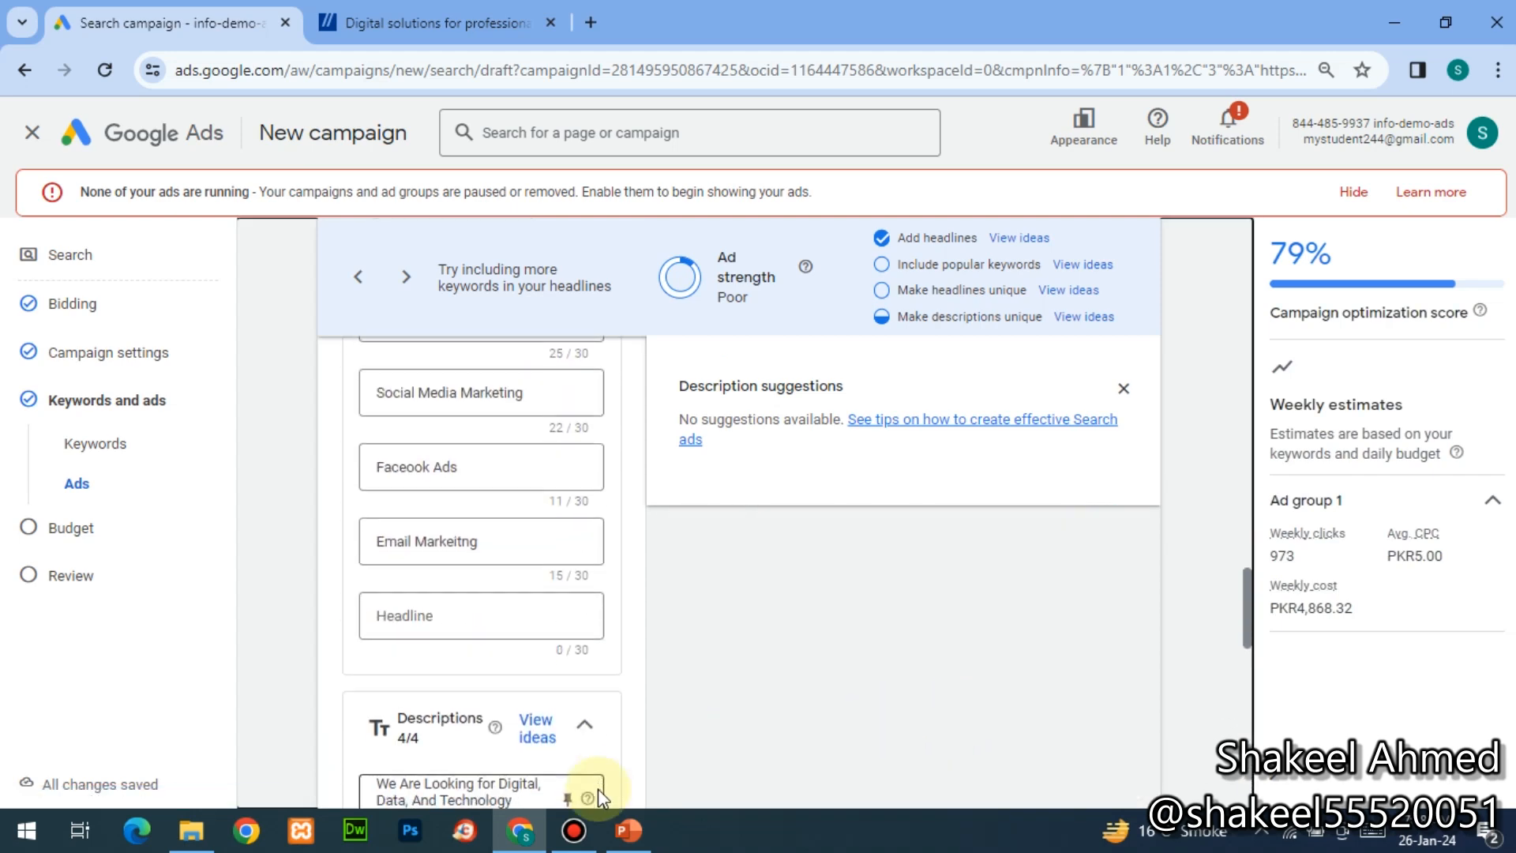
scroll(599, 789, "down", 5)
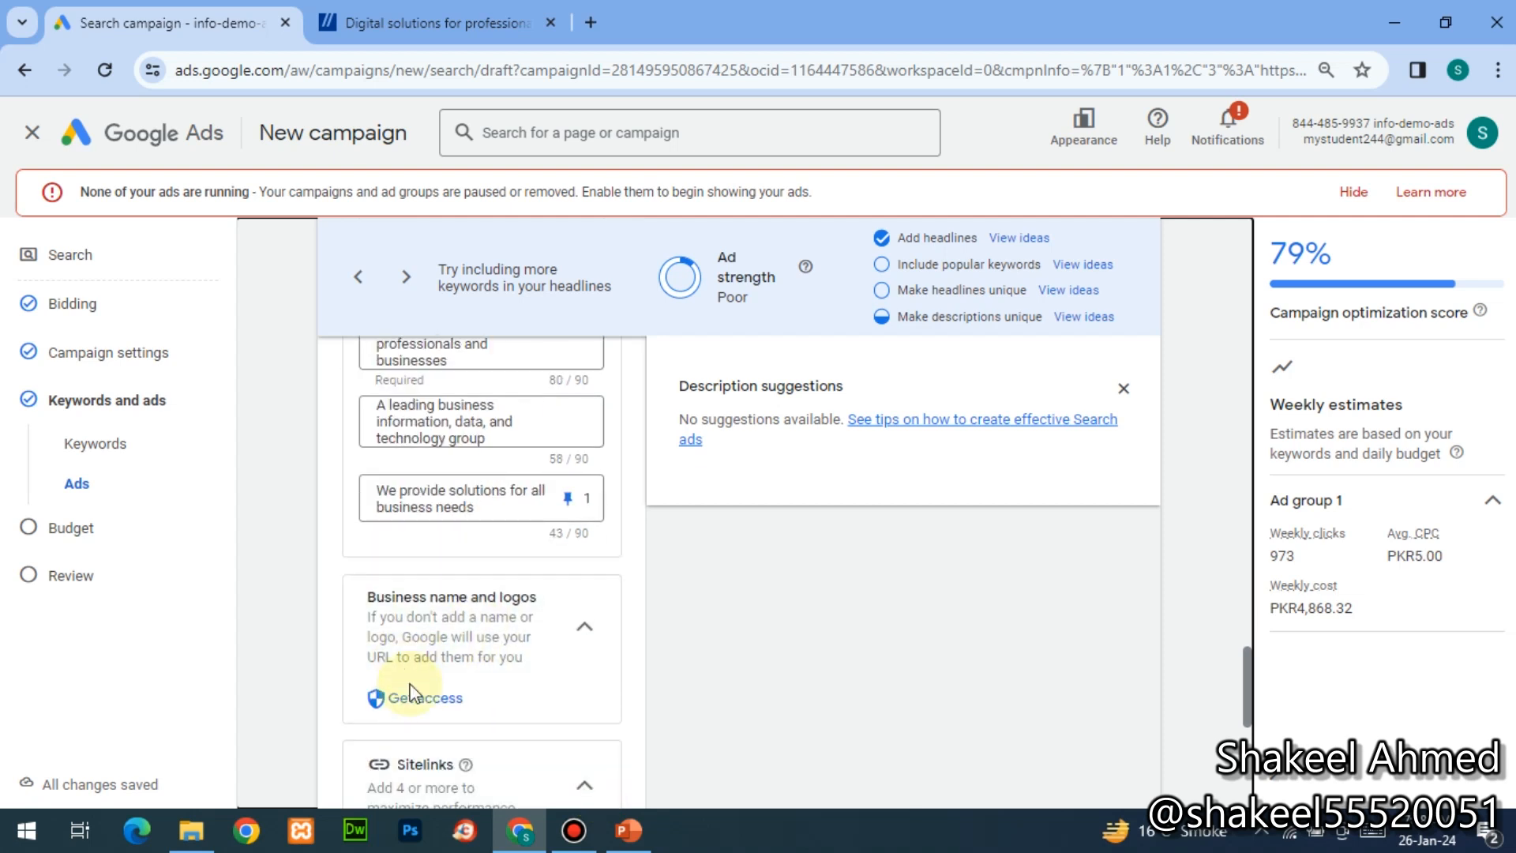
scroll(401, 694, "down", 2)
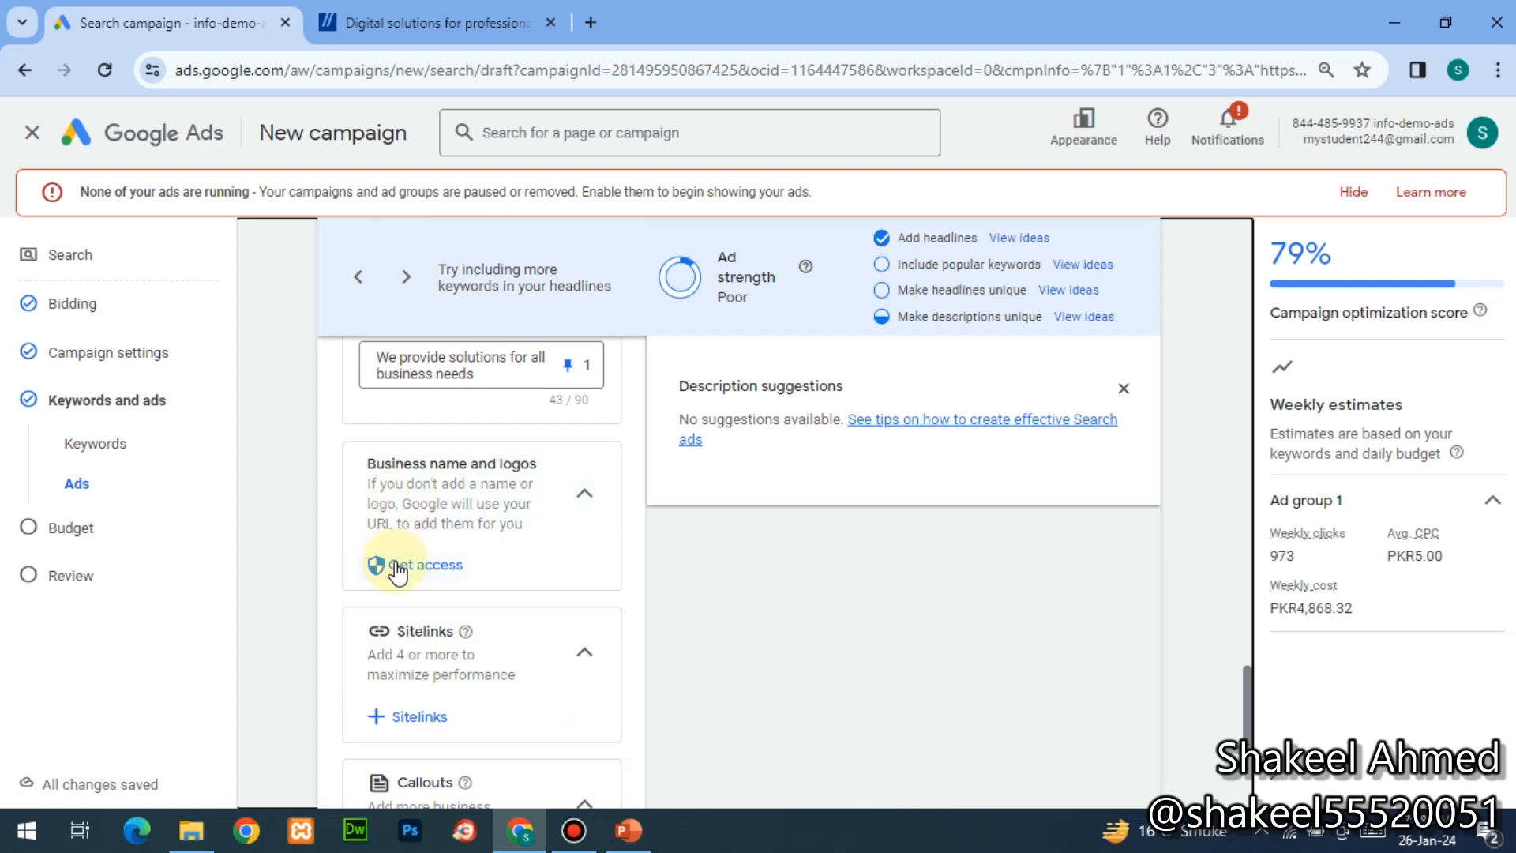
- Open the campaign's sitelink asset library, and copy the address of the Contact us page from the Infopro Digital website
scroll(434, 608, "down", 1)
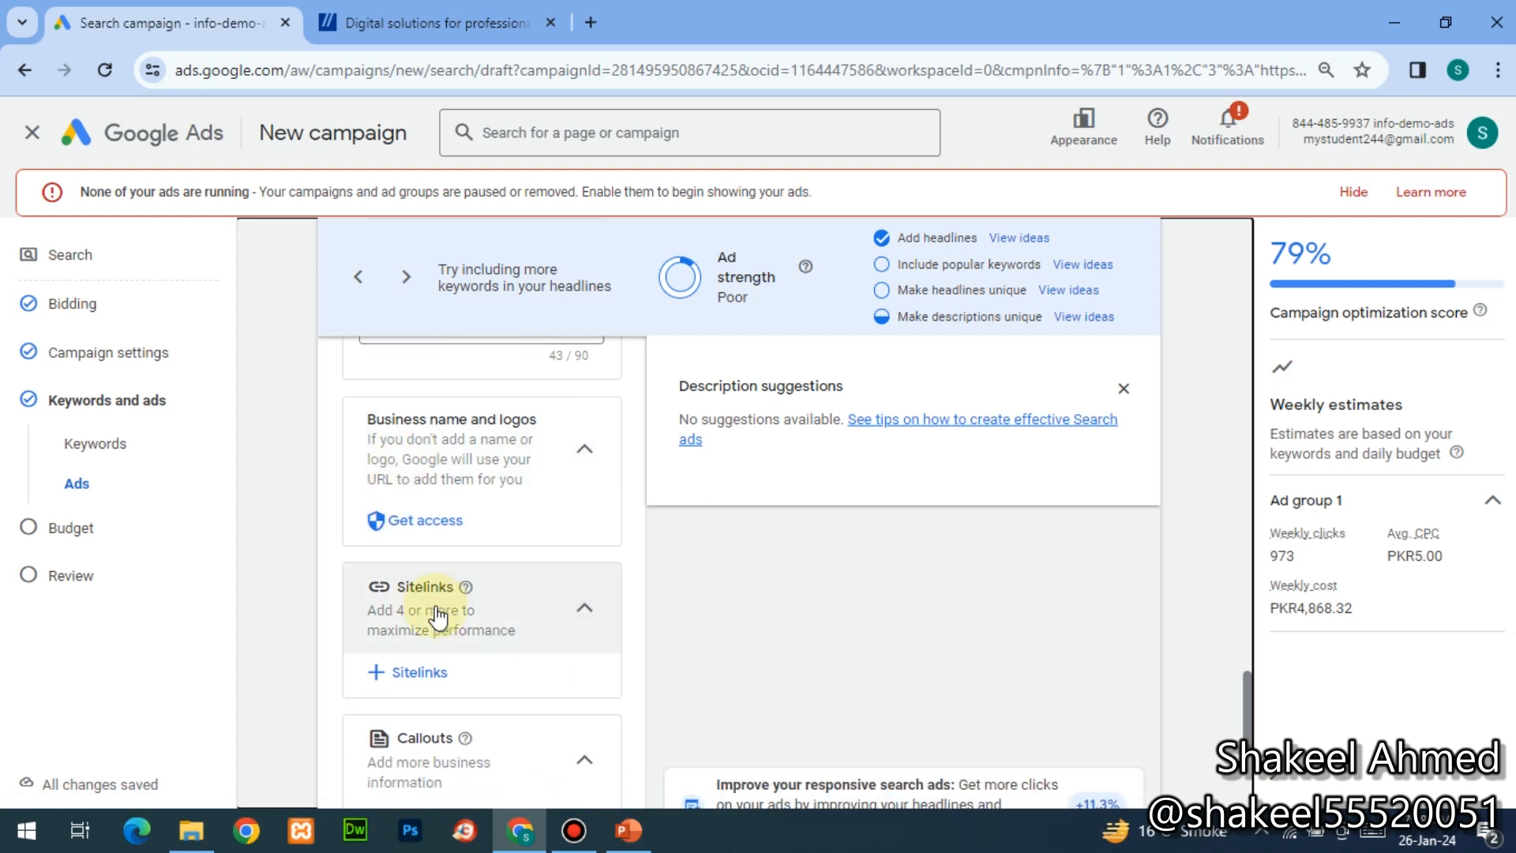
left_click(412, 629)
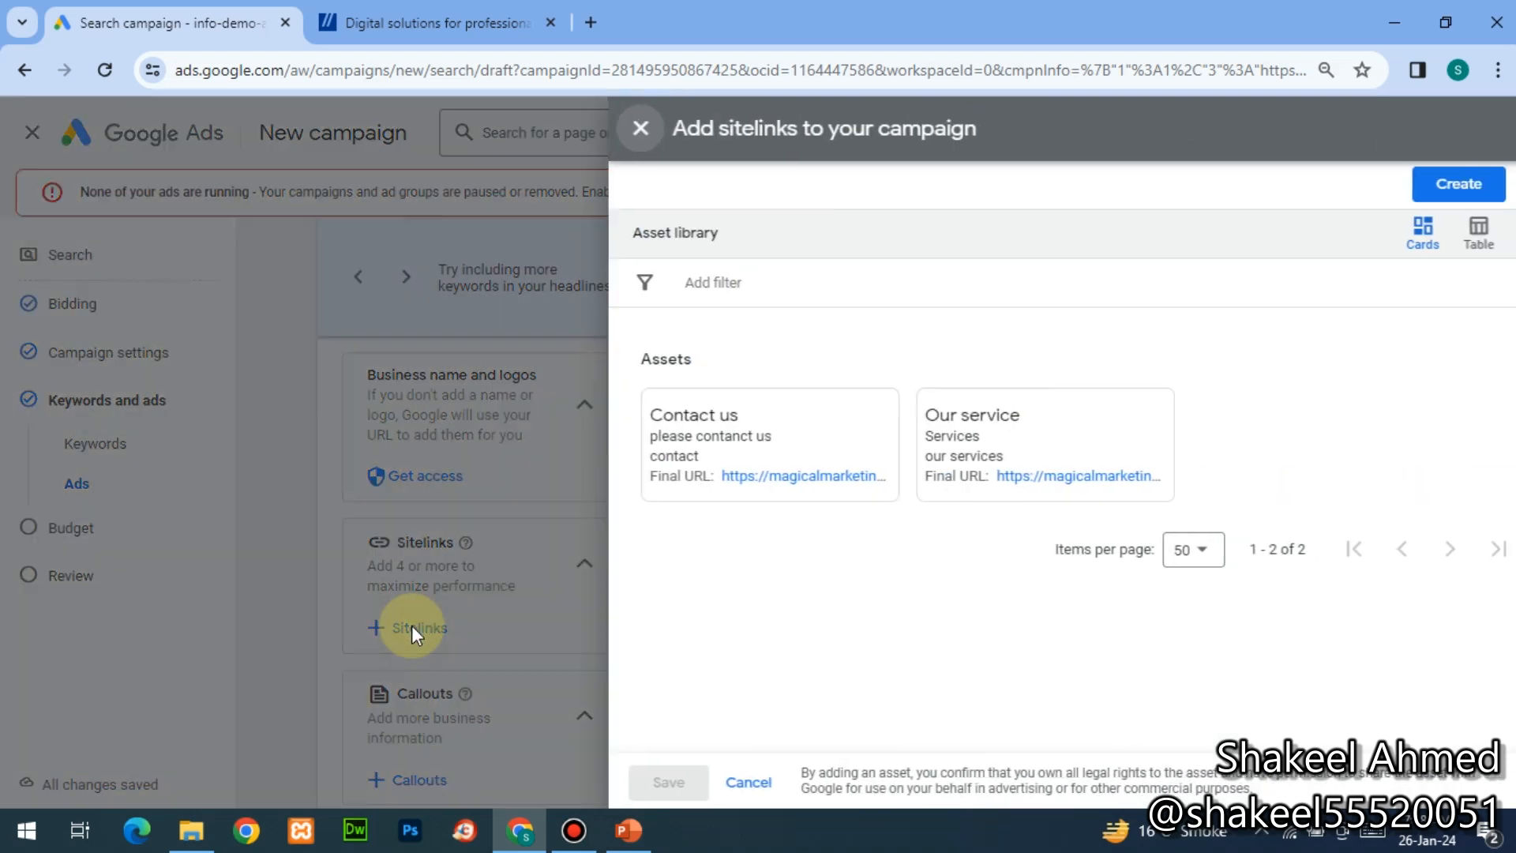
left_click(379, 26)
scroll(891, 199, "up", 8)
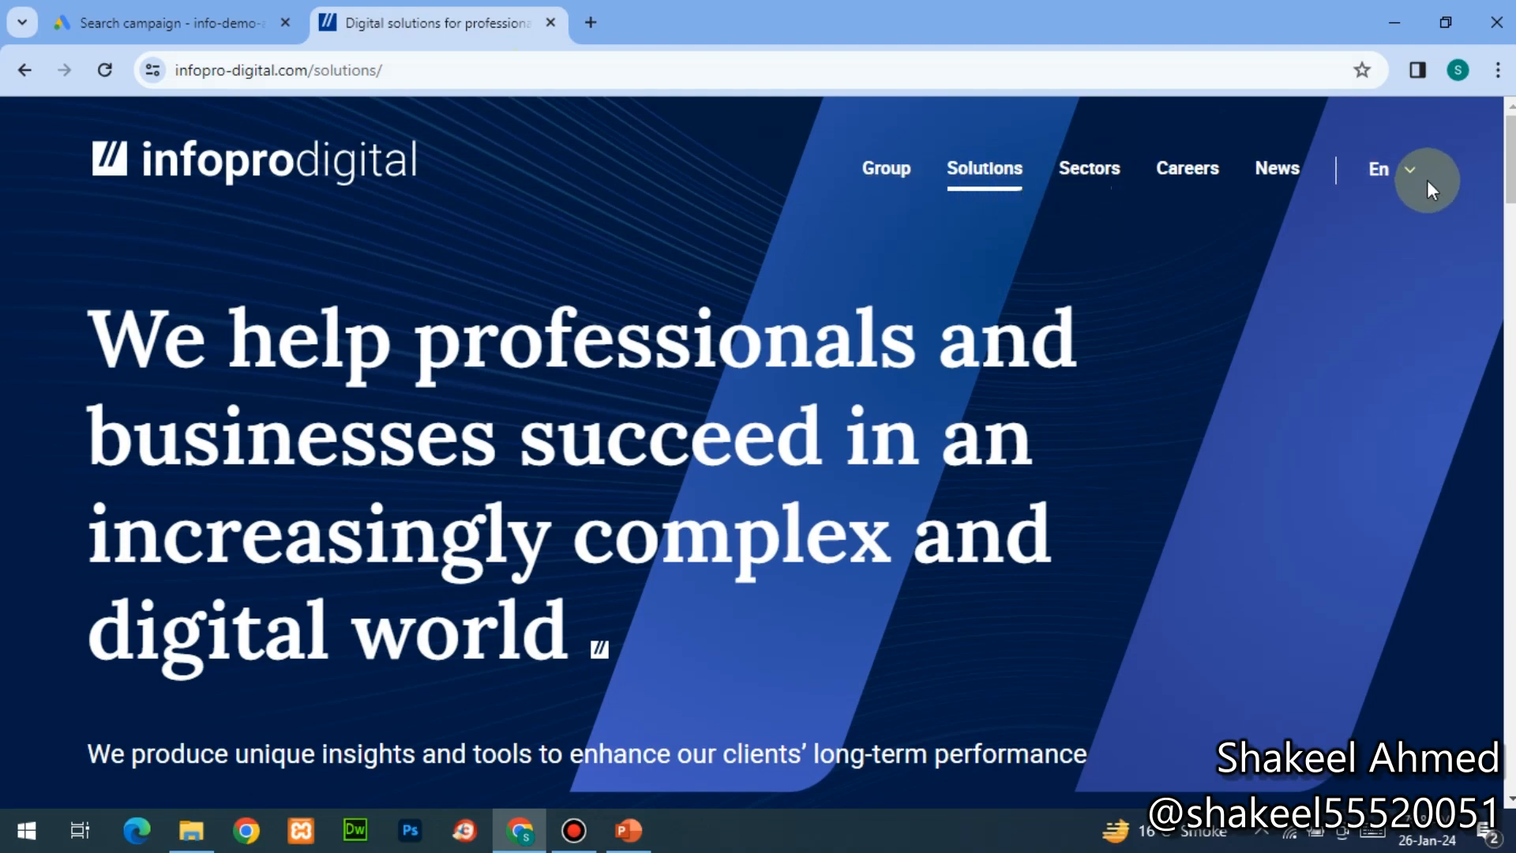
scroll(1286, 439, "down", 10)
scroll(1287, 439, "down", 10)
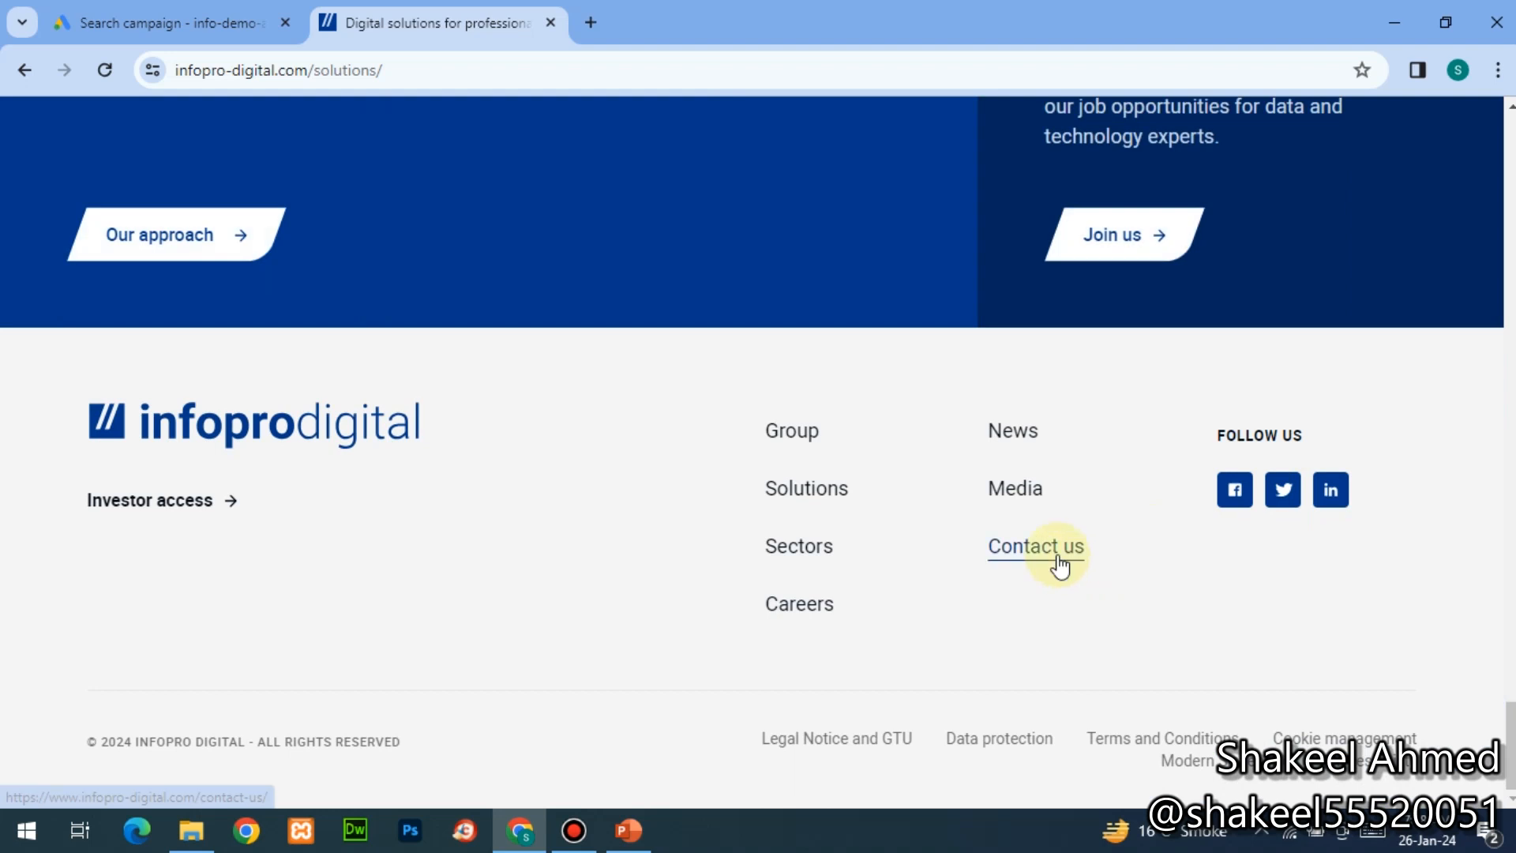
left_click(1053, 557)
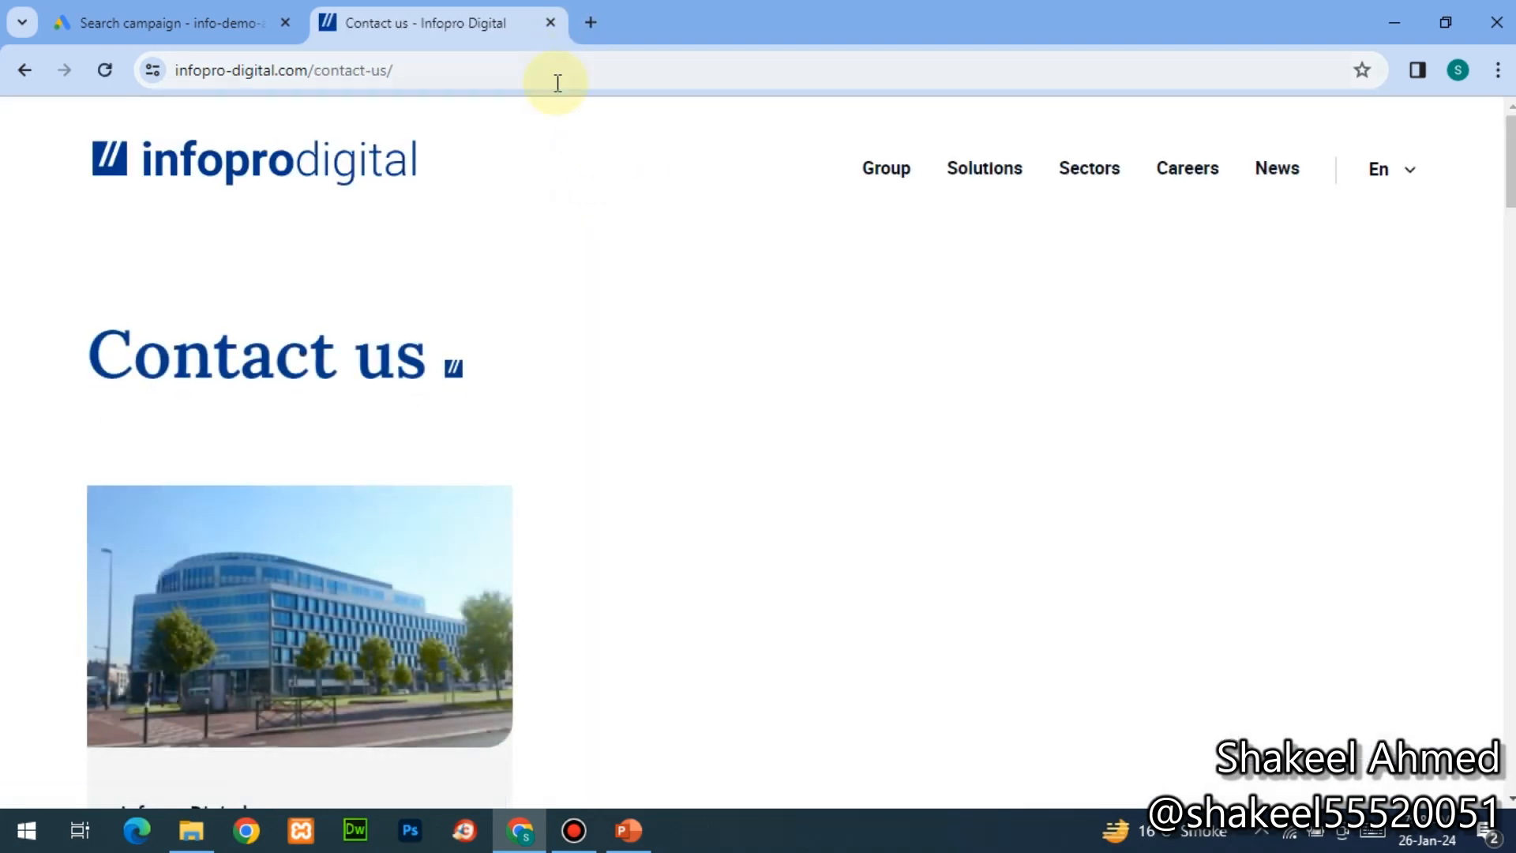
left_click(558, 82)
key("ctrl+c")
key("alt+Tab")
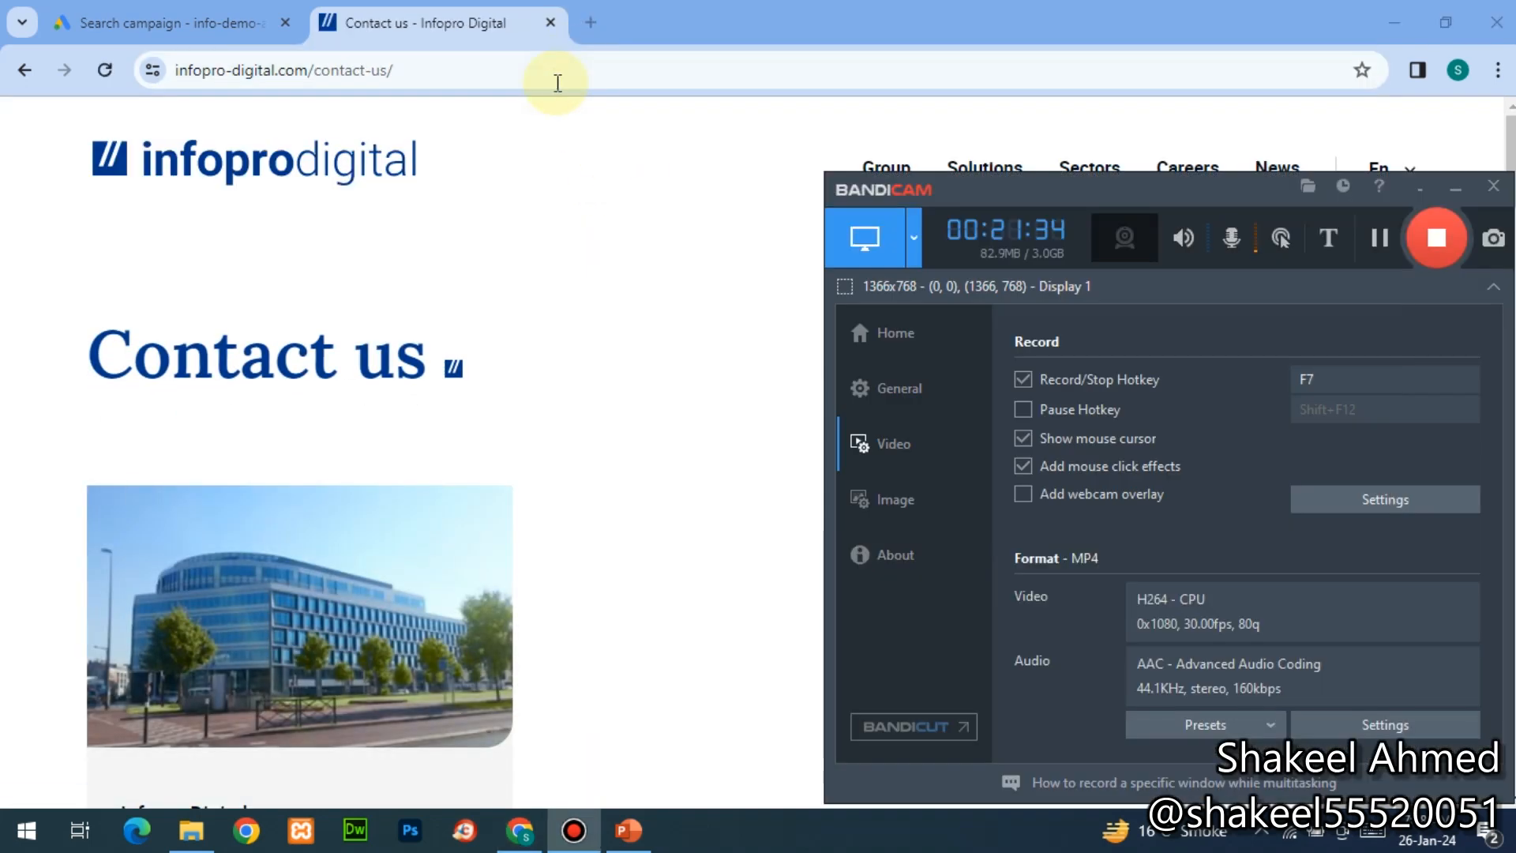
key("alt+Tab")
key("ctrl+Tab")
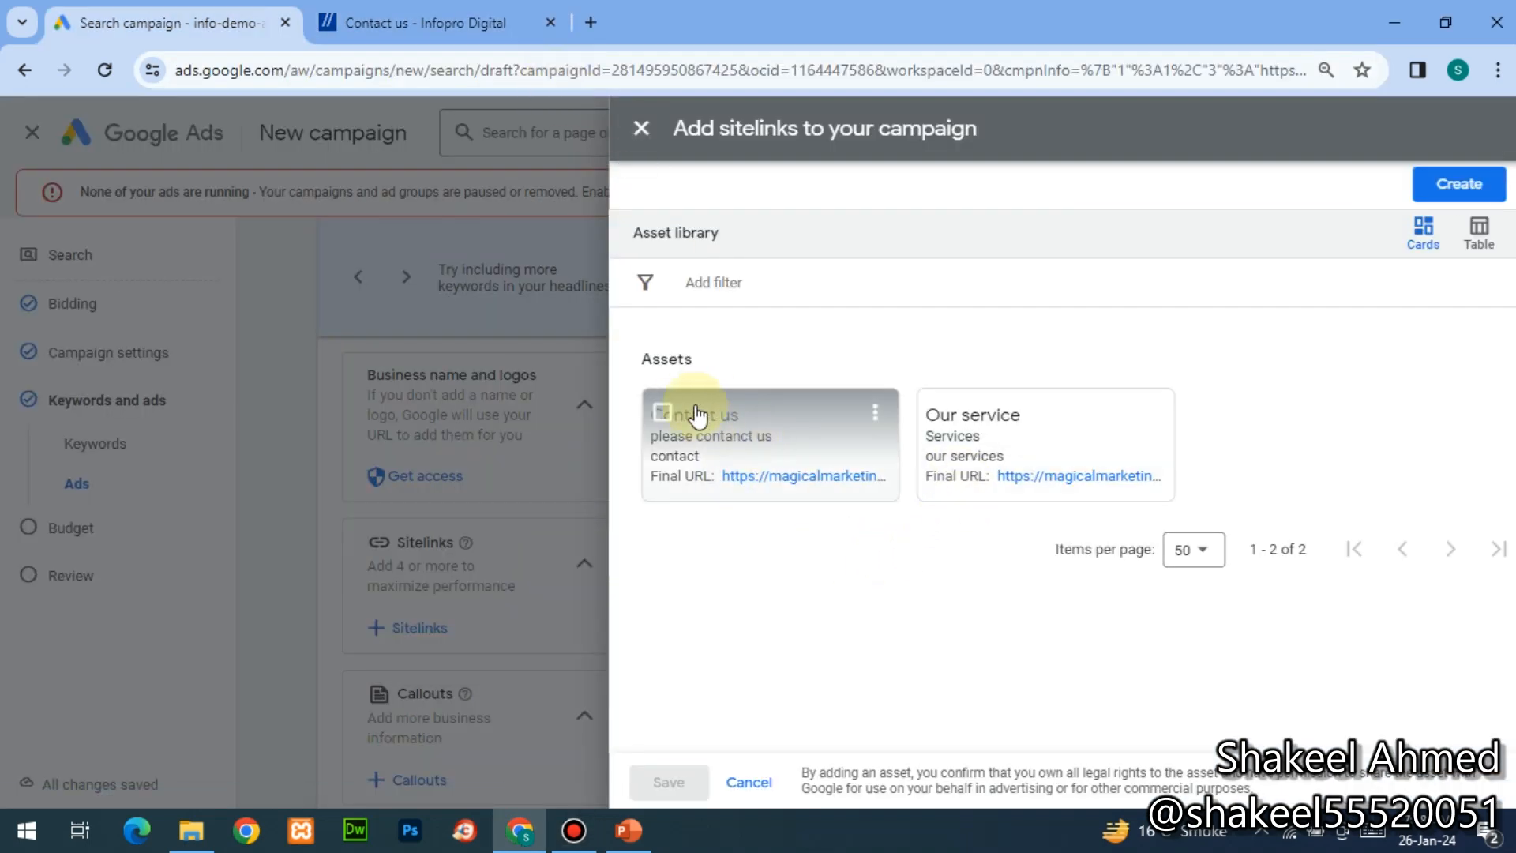
- Select the existing sitelinks "Contact us" and "Our service" for the campaign, and open the form for creating new sitelinks
left_click(662, 413)
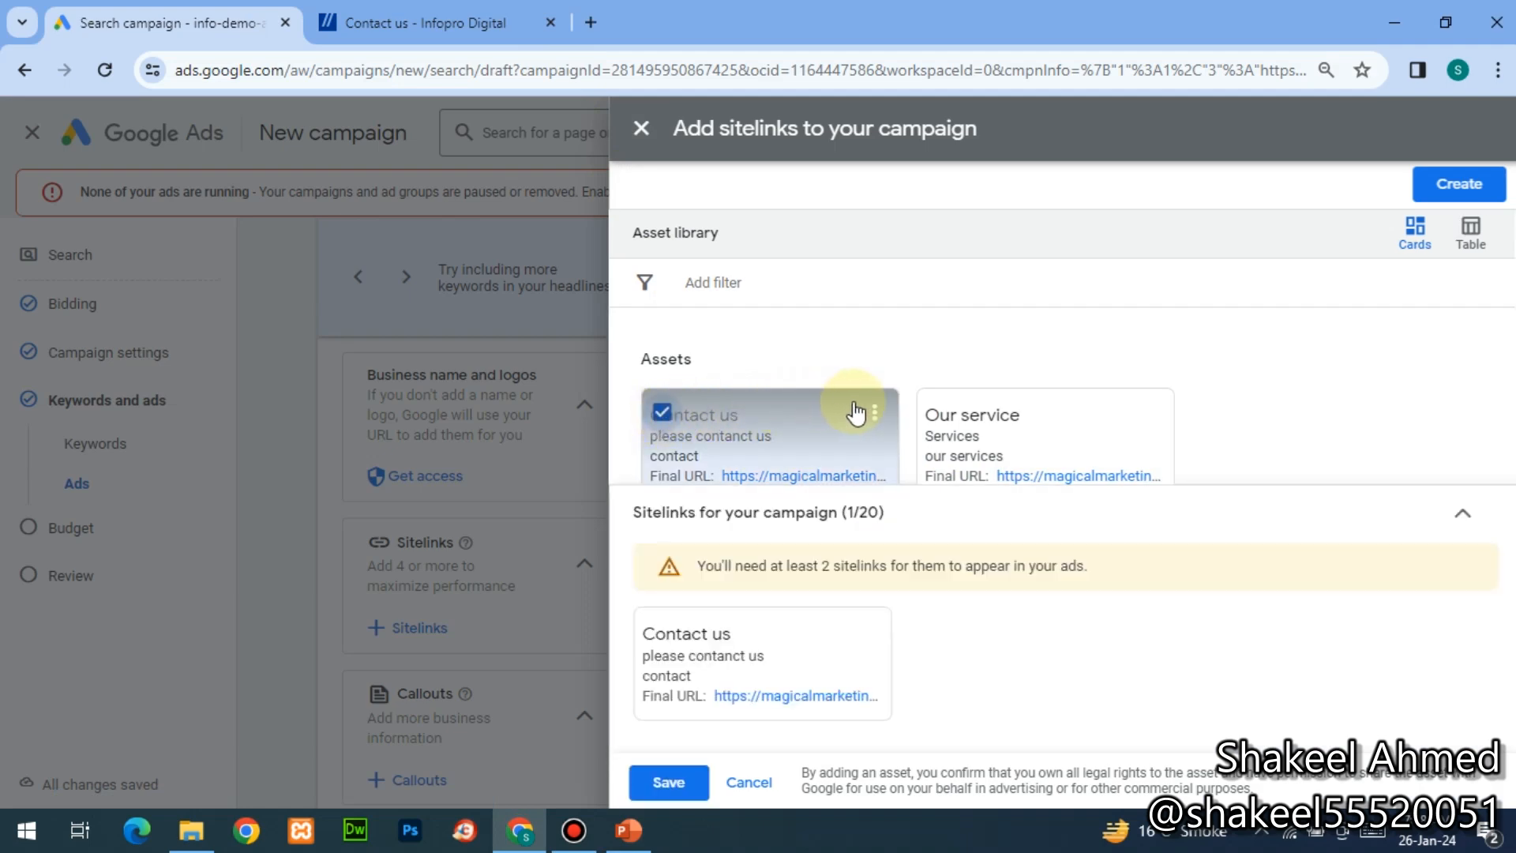
left_click(935, 415)
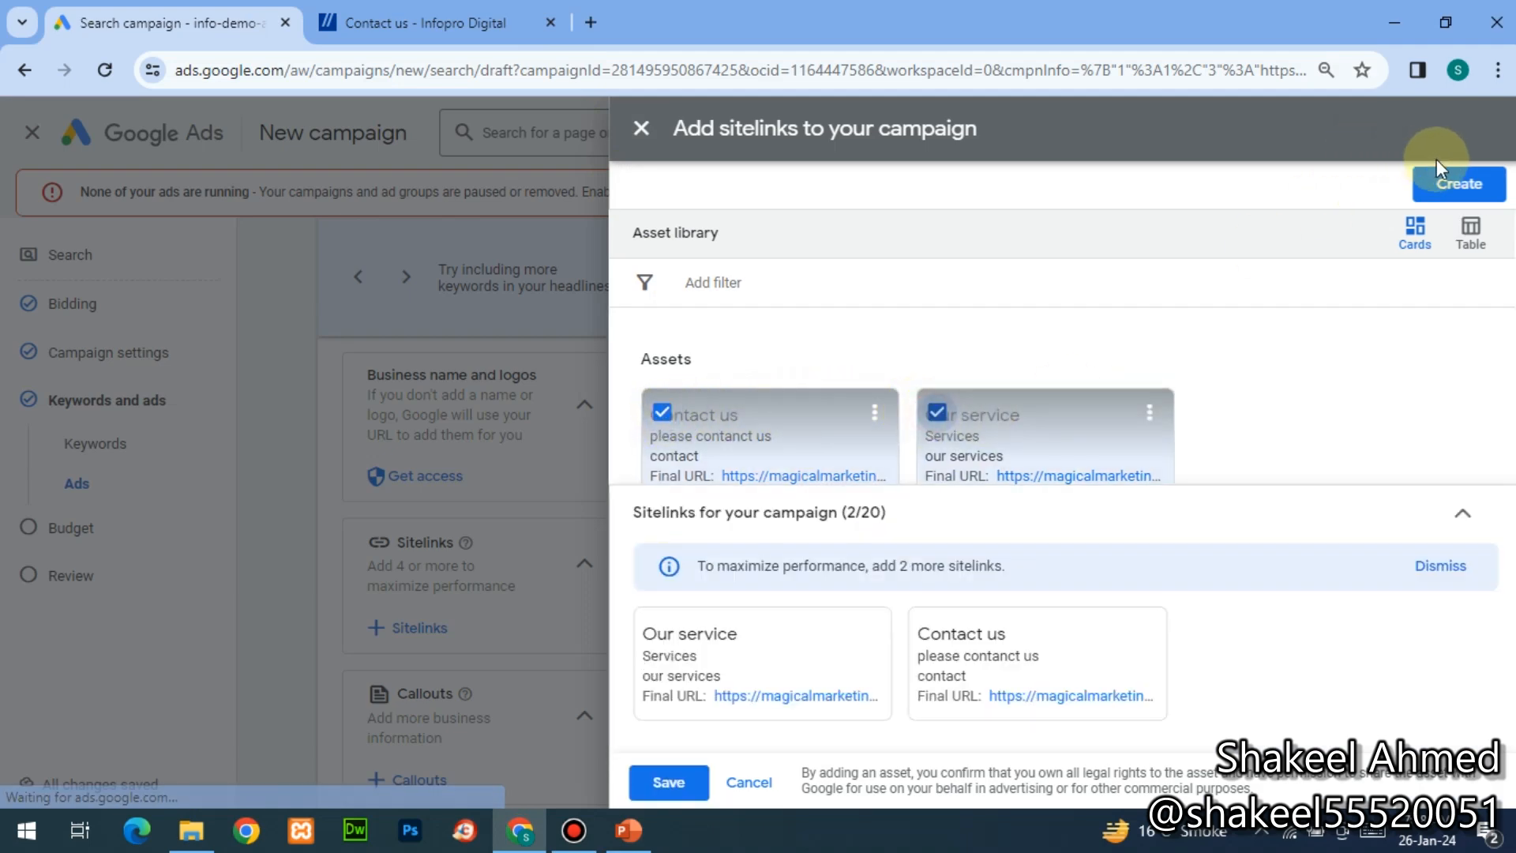
left_click(1443, 186)
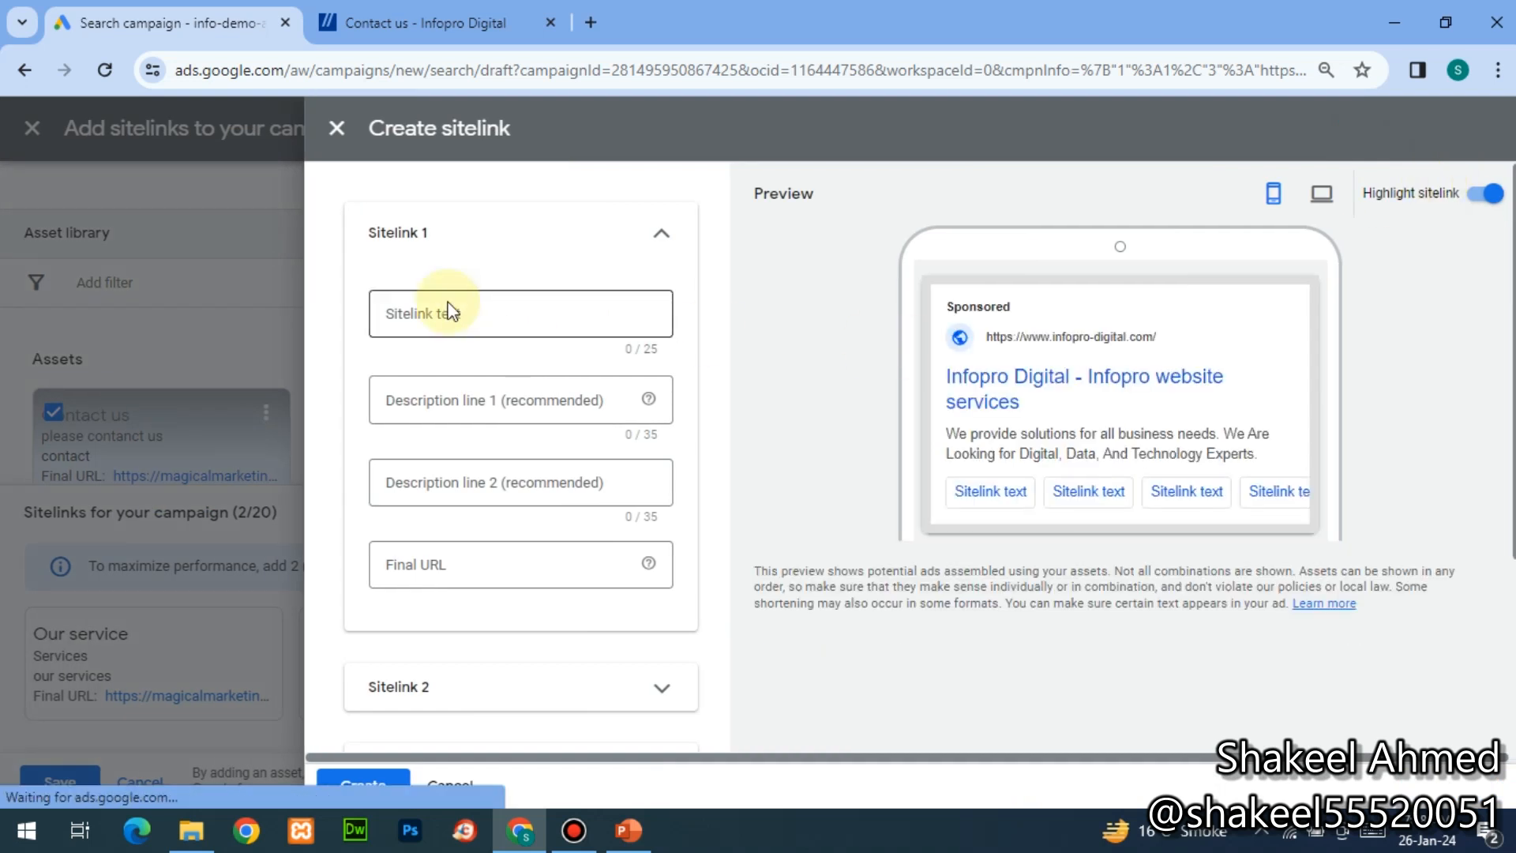
- Enter "Contact Us" as the first new sitelink's text and "Please Contactus" as its first description line
left_click(448, 329)
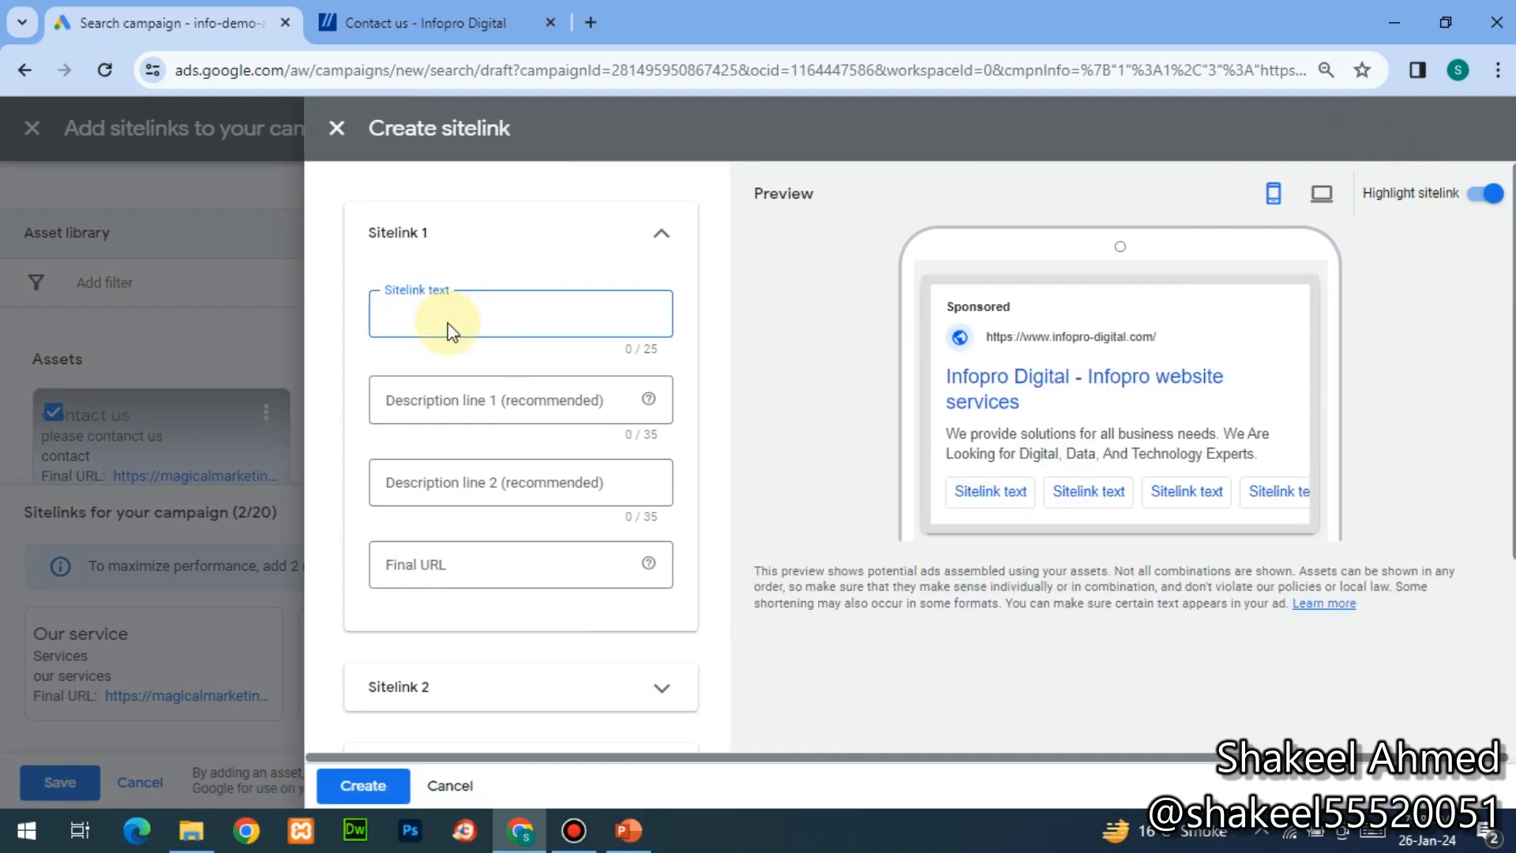
type("Contact Us")
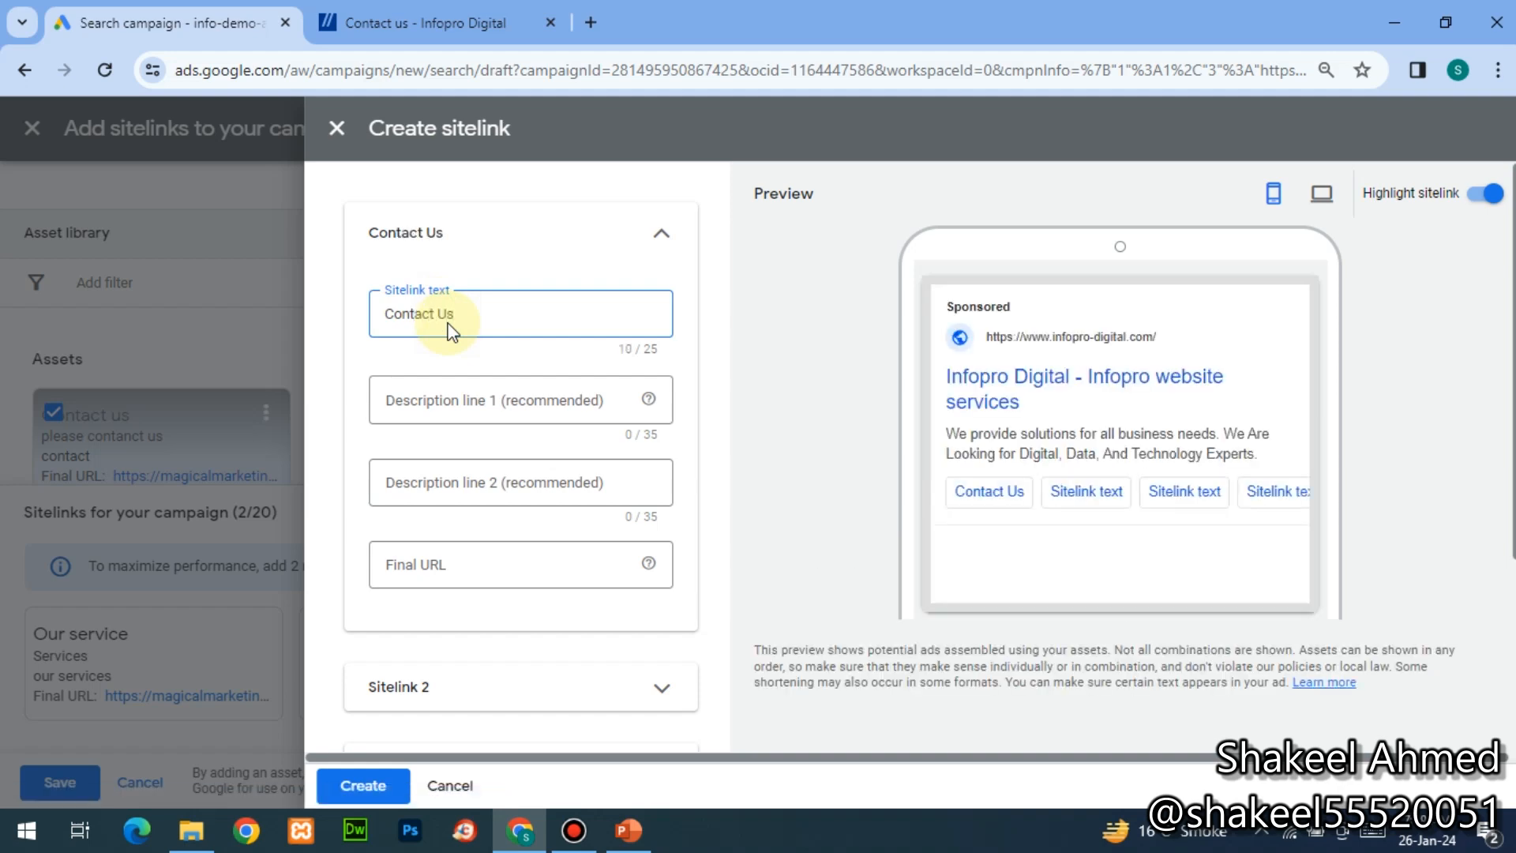
key("Tab")
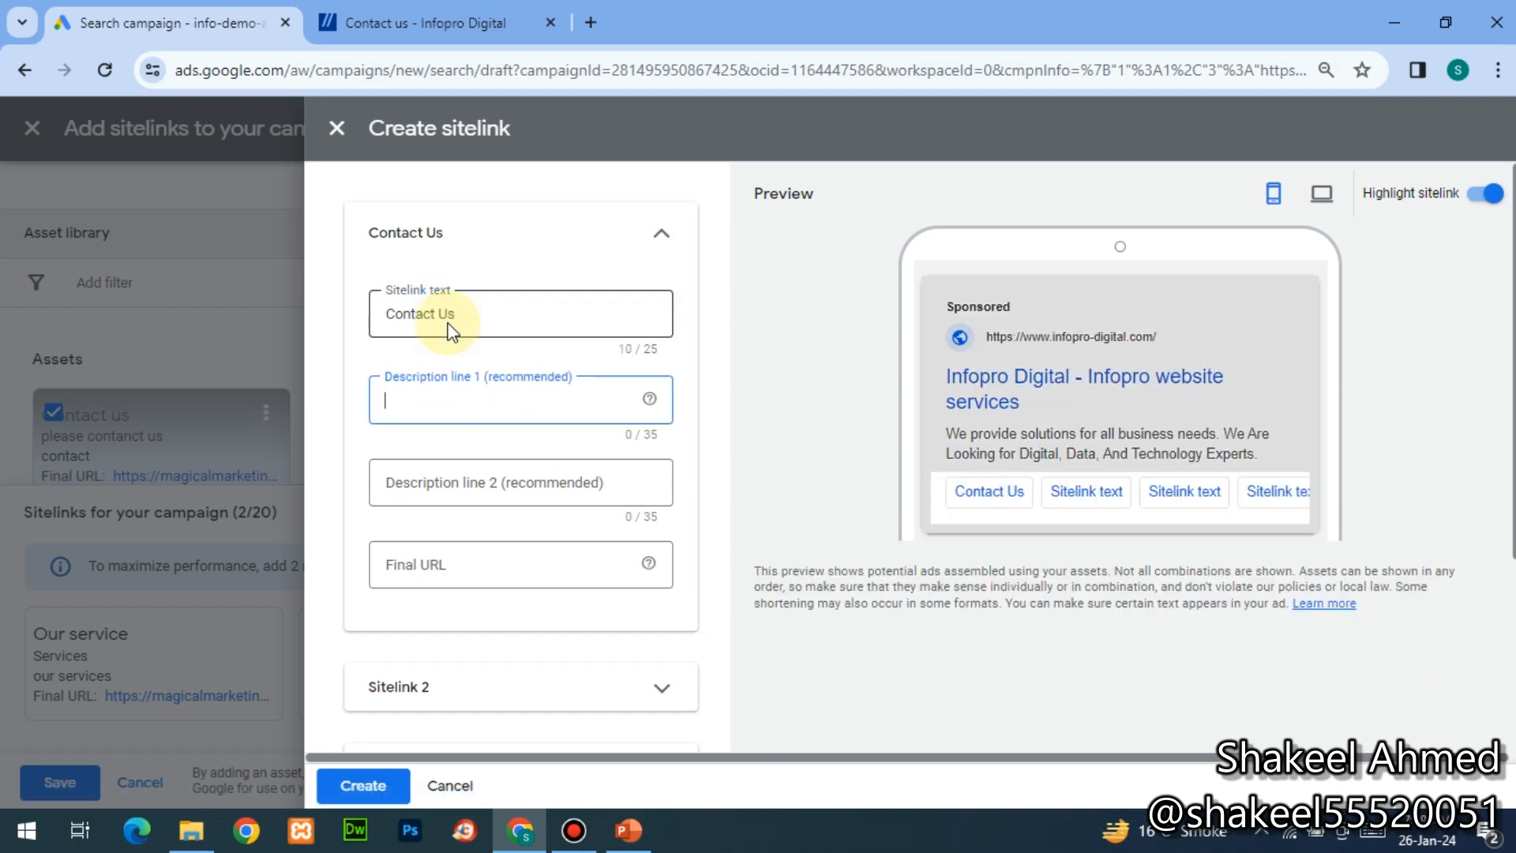
type("Please")
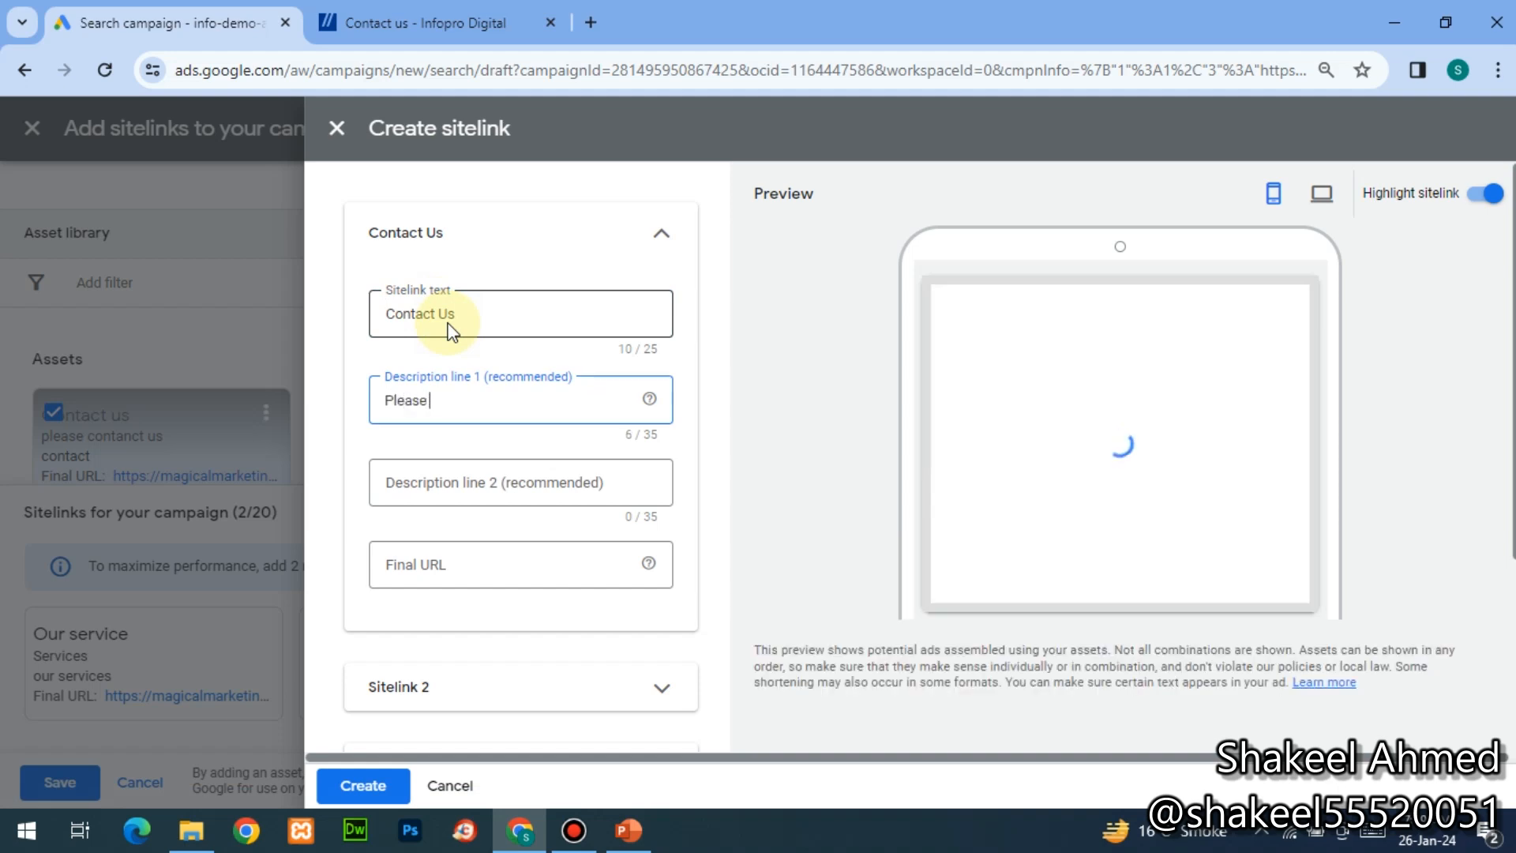
type(" Contactus")
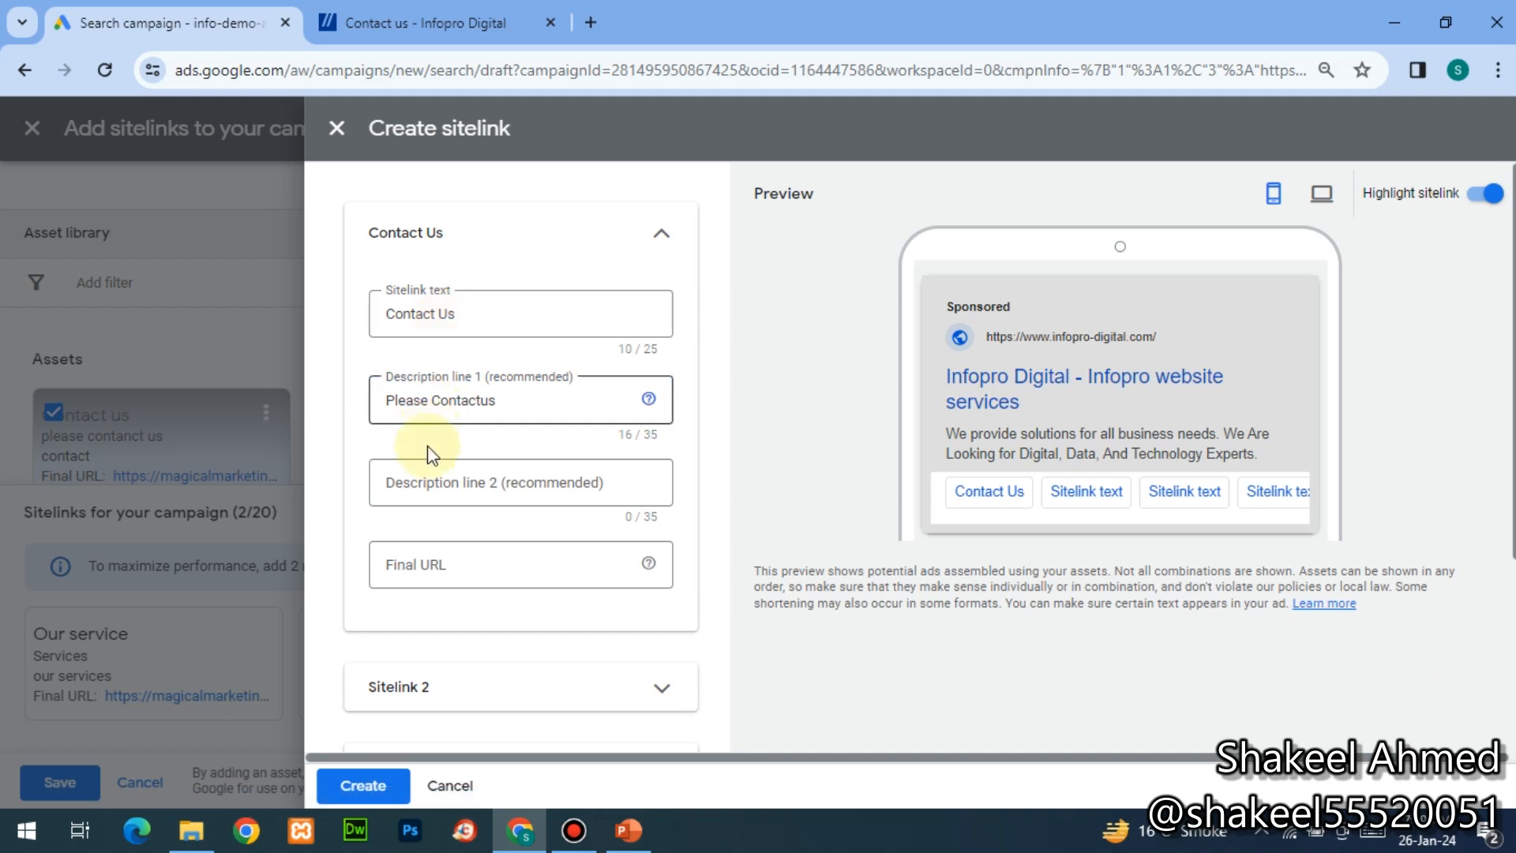
- Give the sitelink the copied Contact us page URL and second description line "Contactus for Inqury", and save it to the campaign
left_click(439, 584)
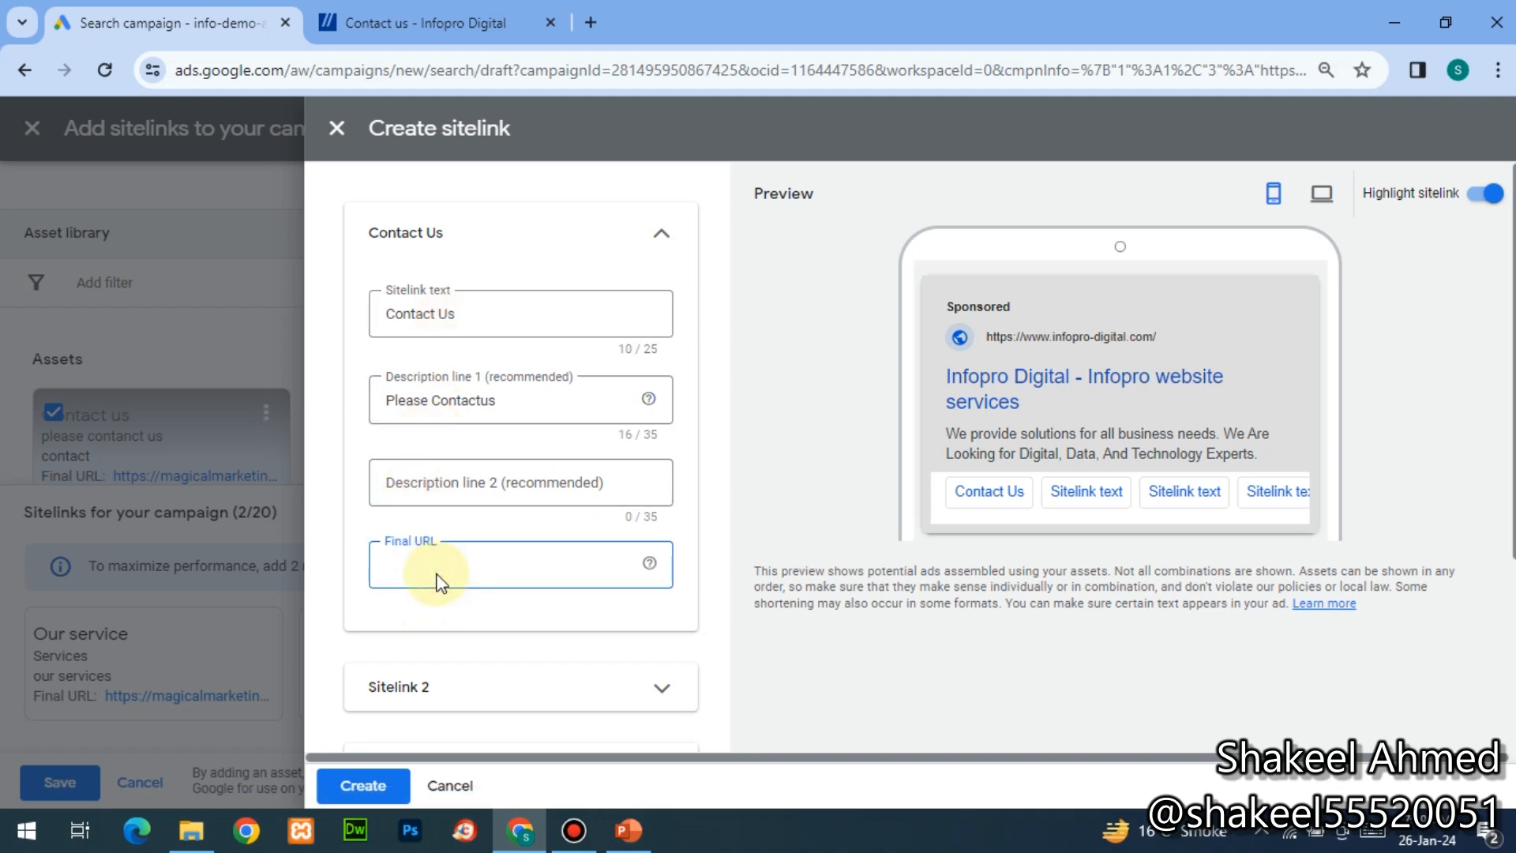
key("ctrl+v")
left_click(466, 491)
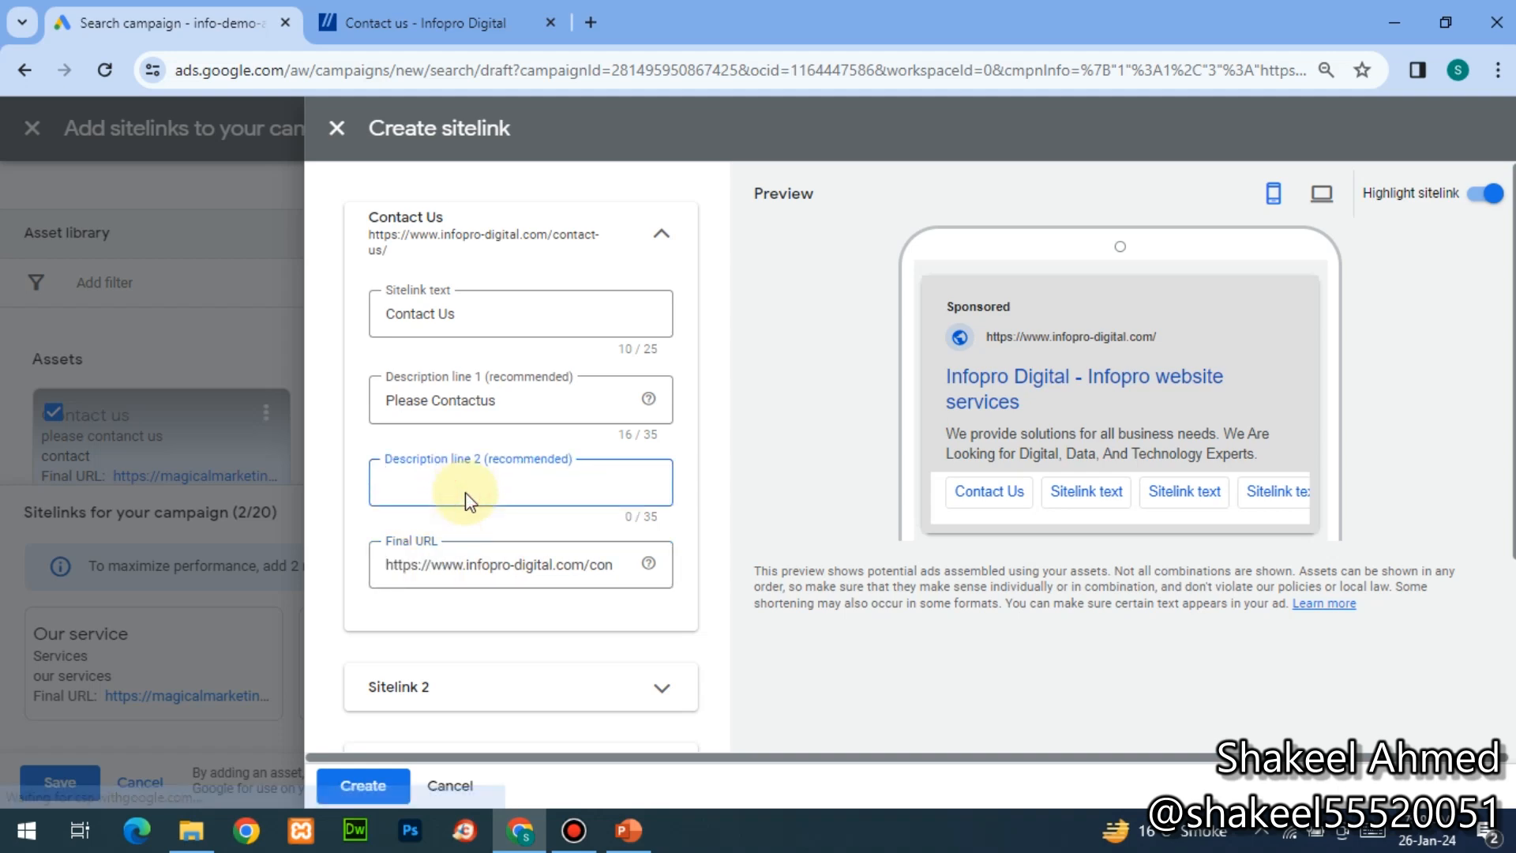
type("Co")
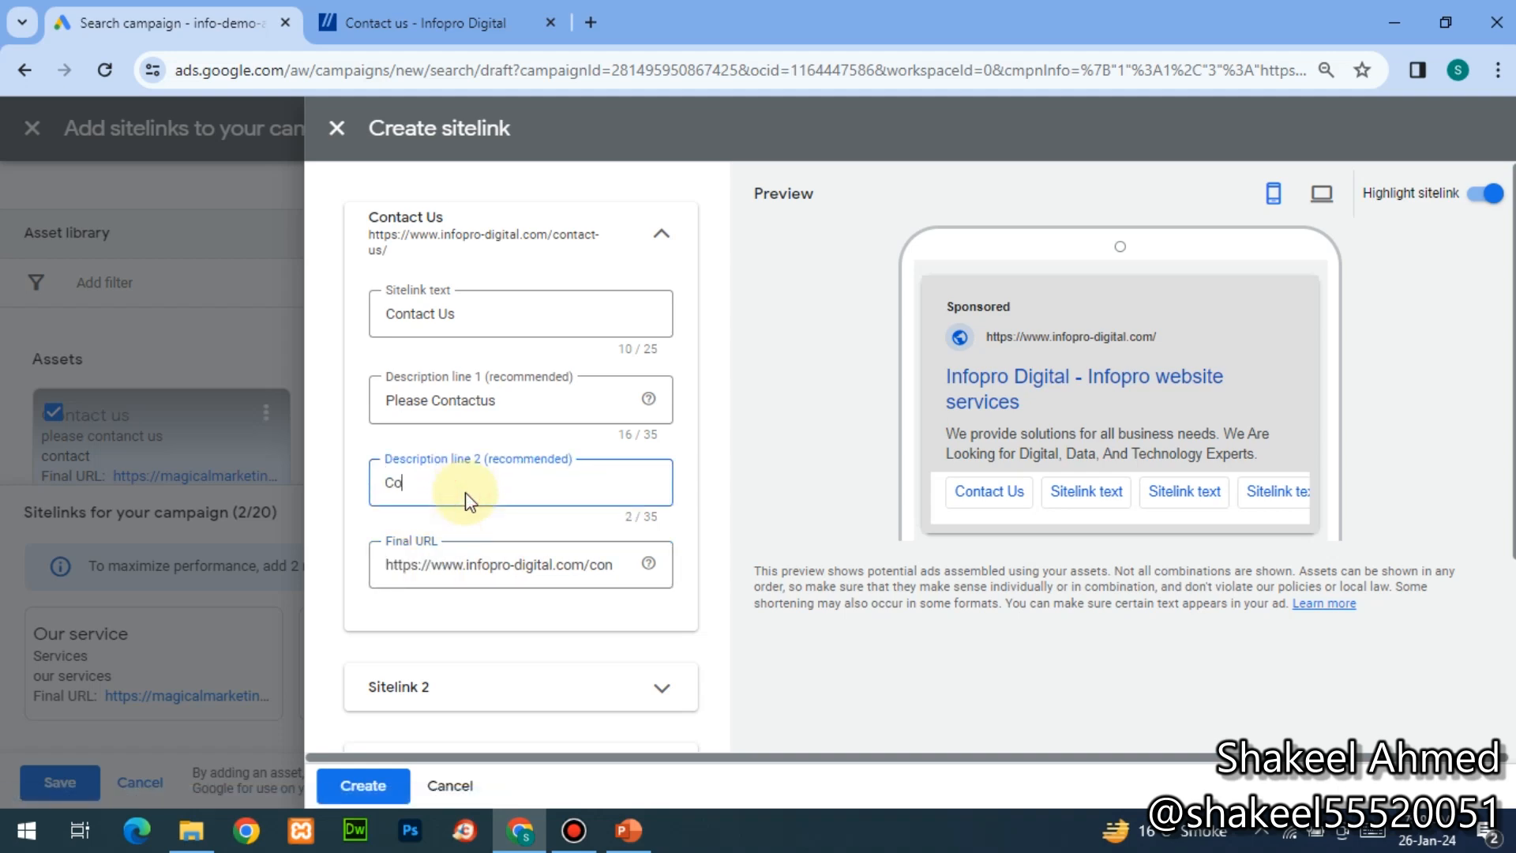
type("ntact")
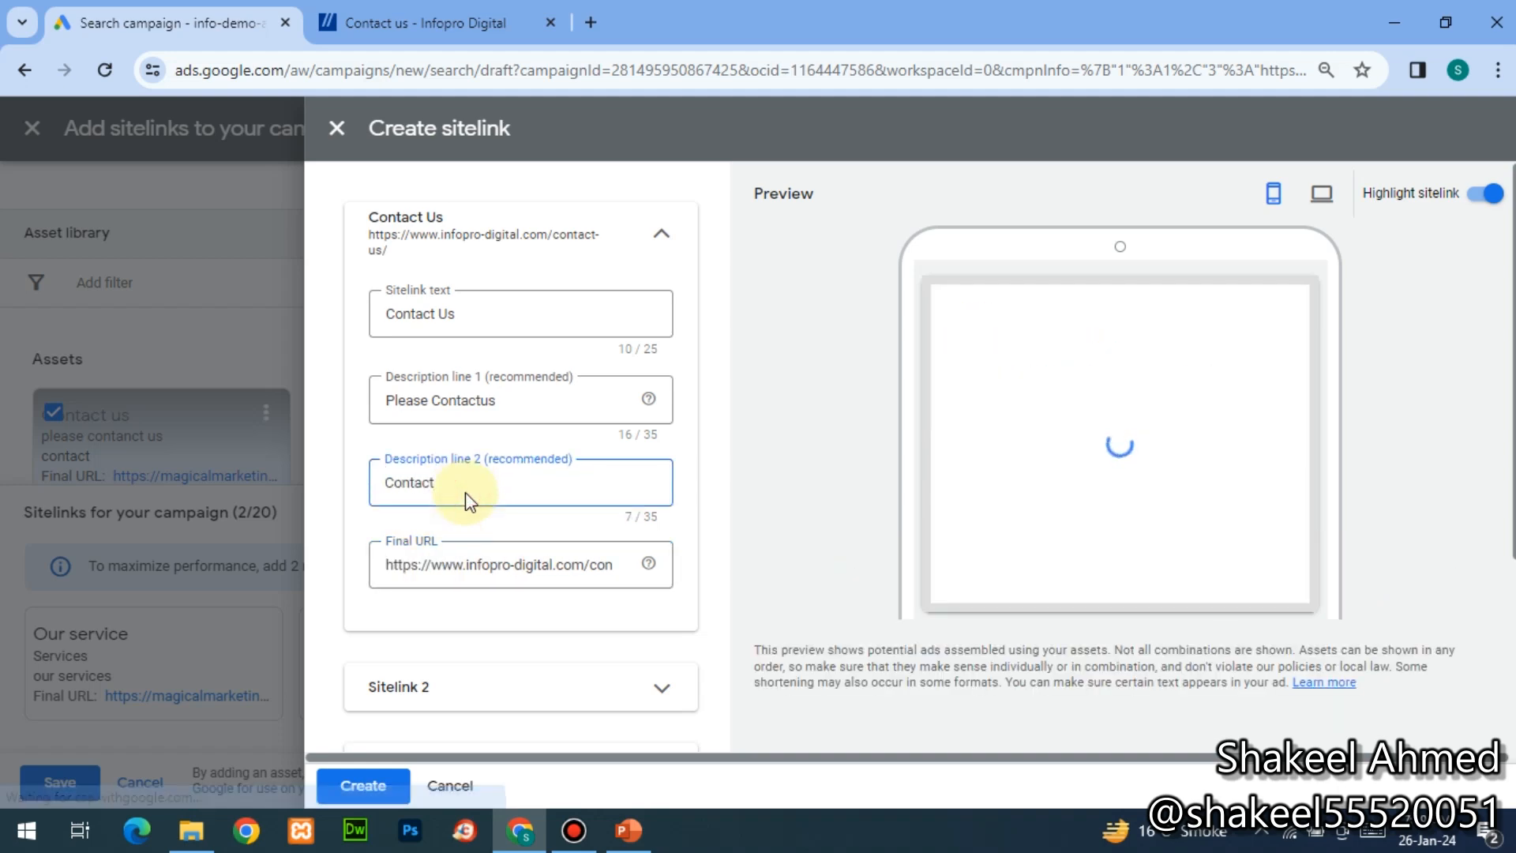
type("us f")
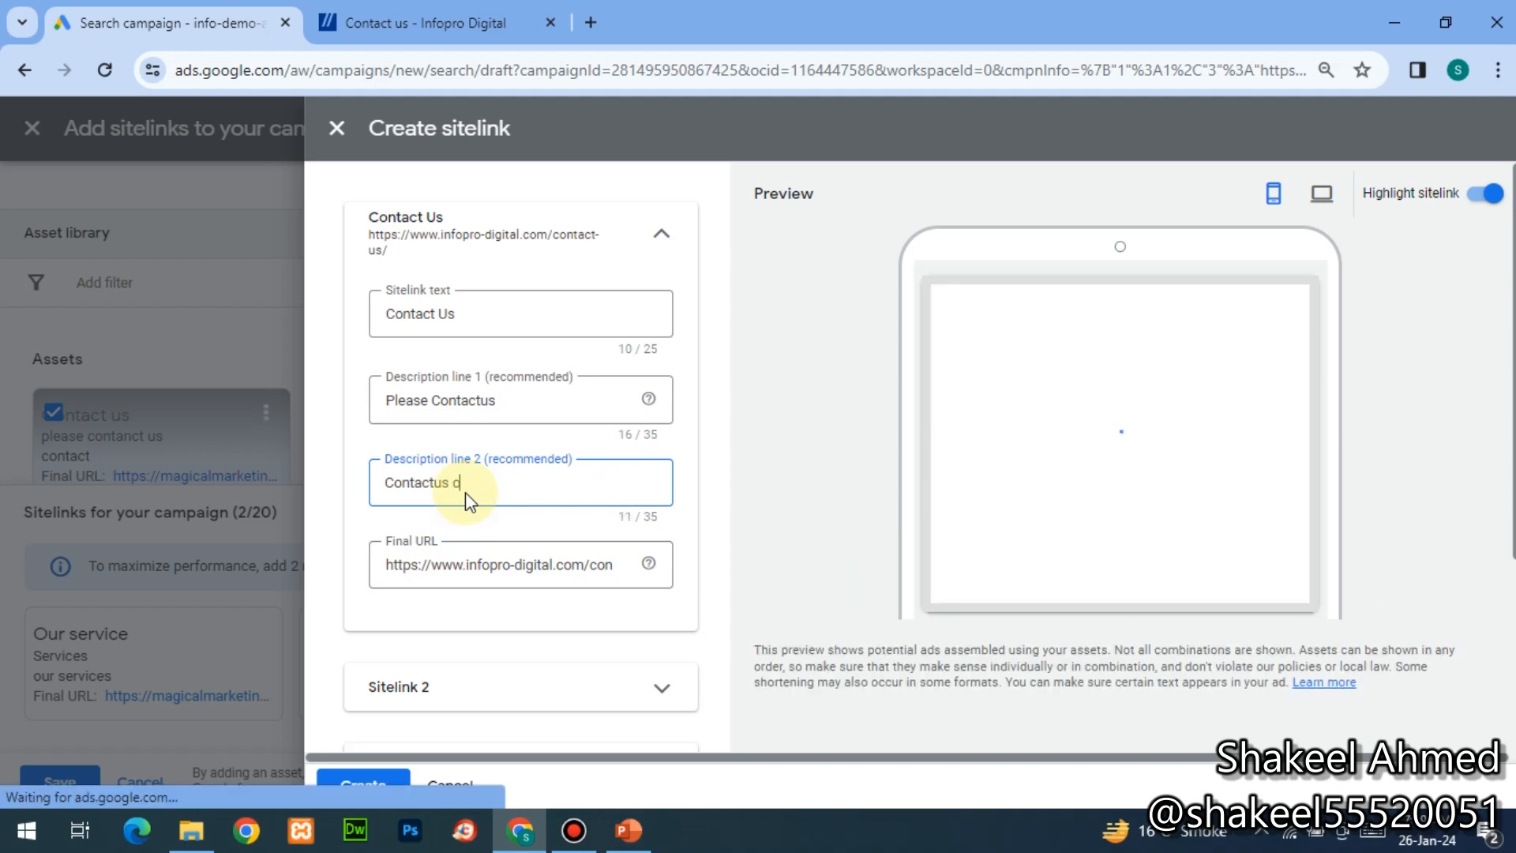
type("or Inq")
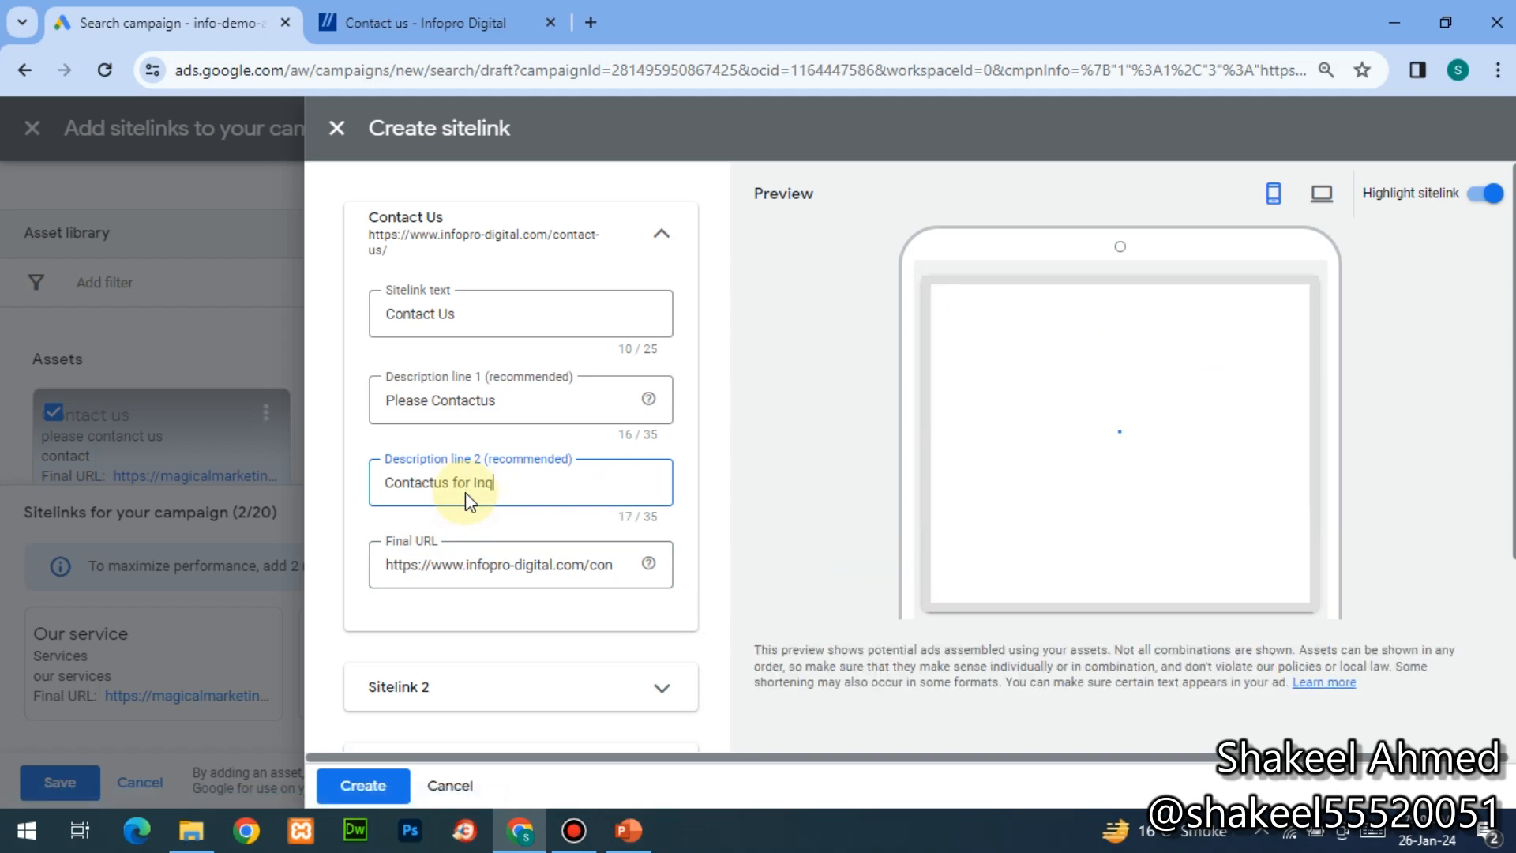
type("ury")
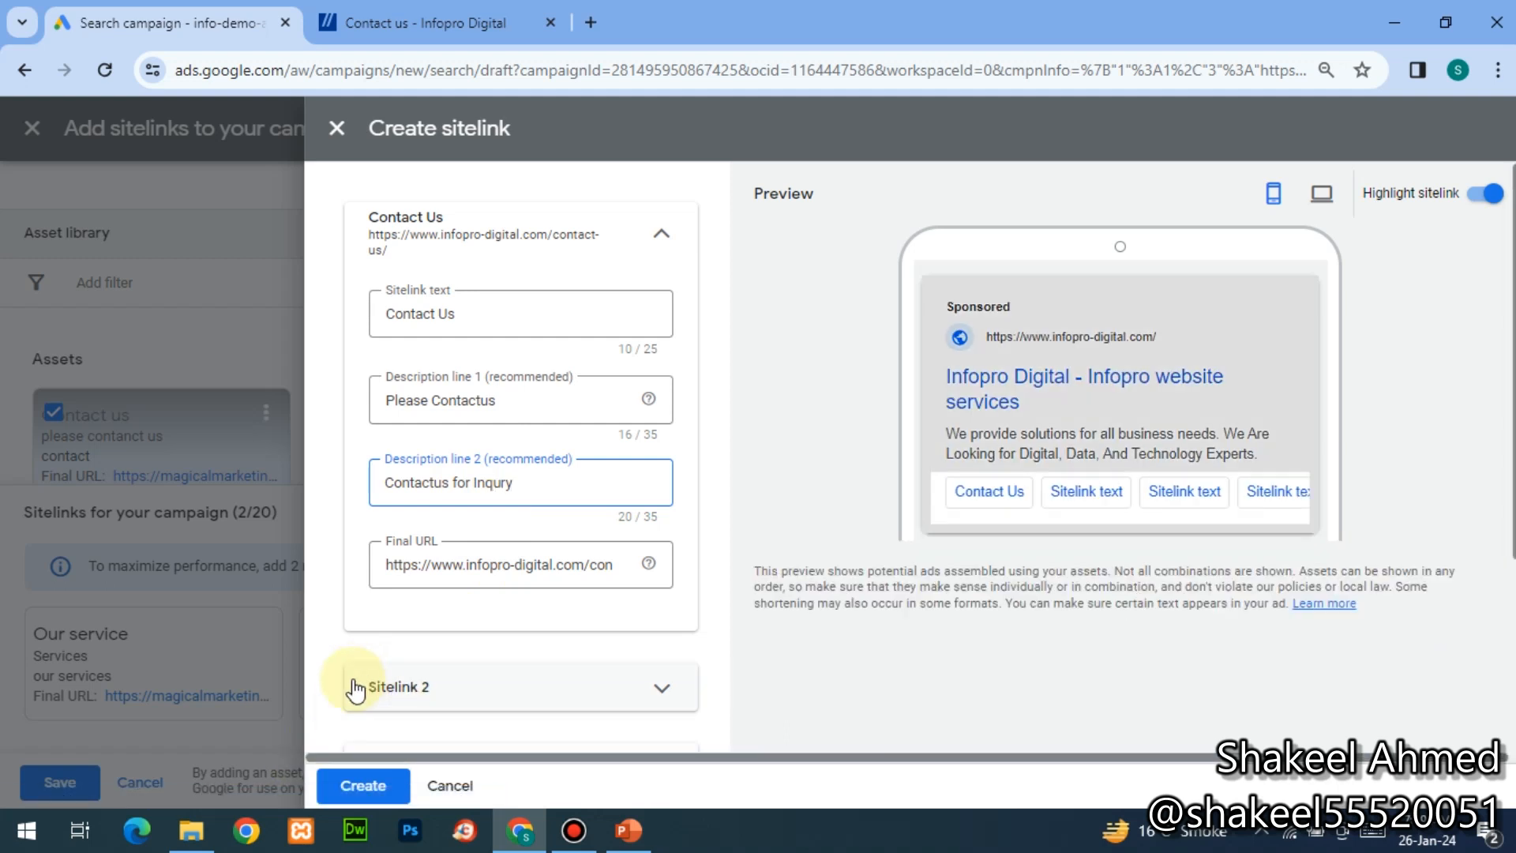
left_click(365, 778)
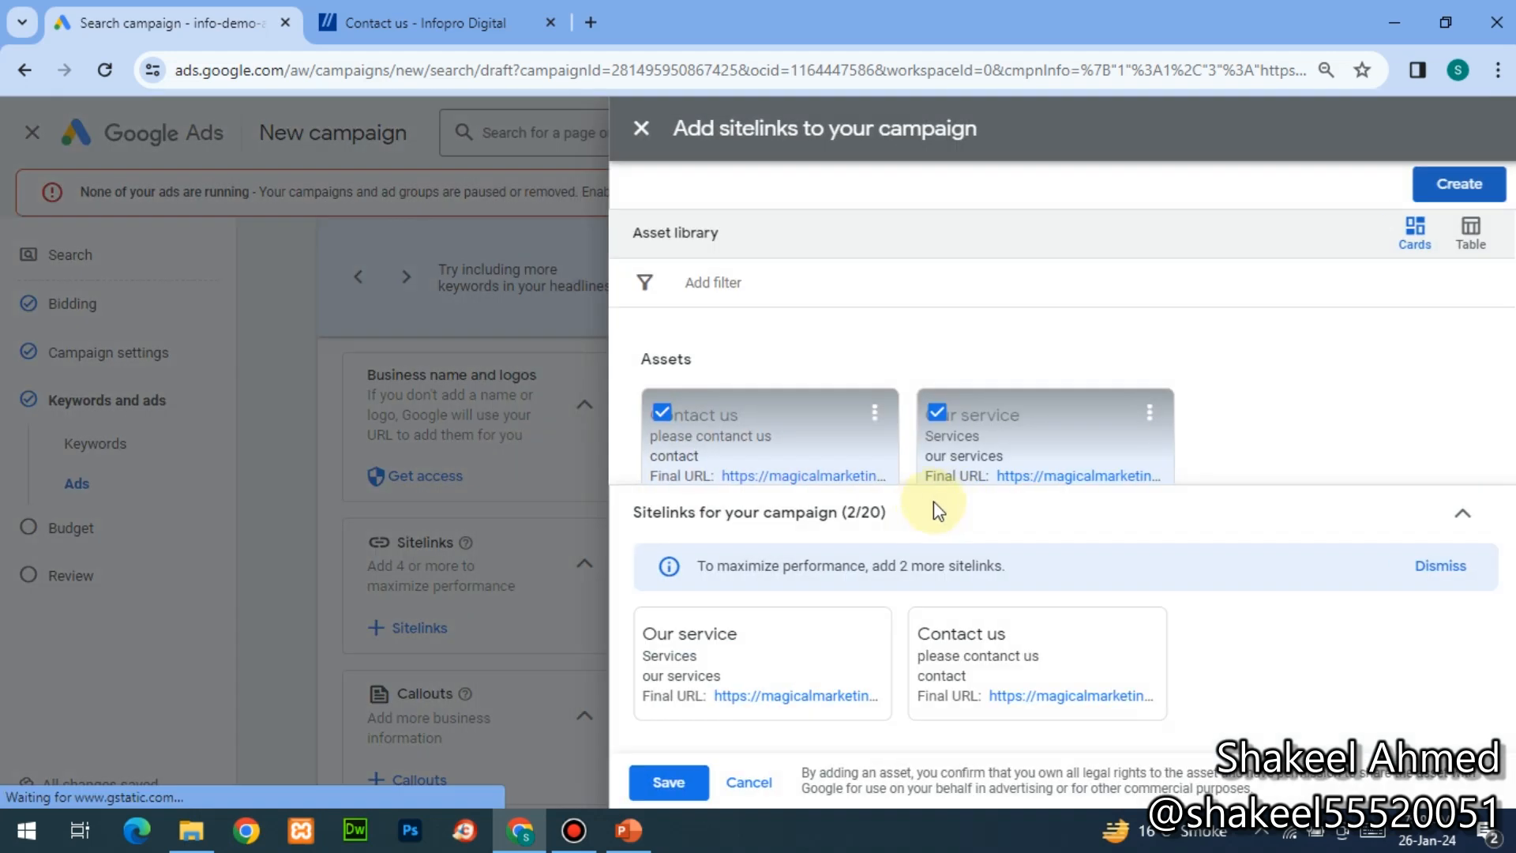
left_click(656, 797)
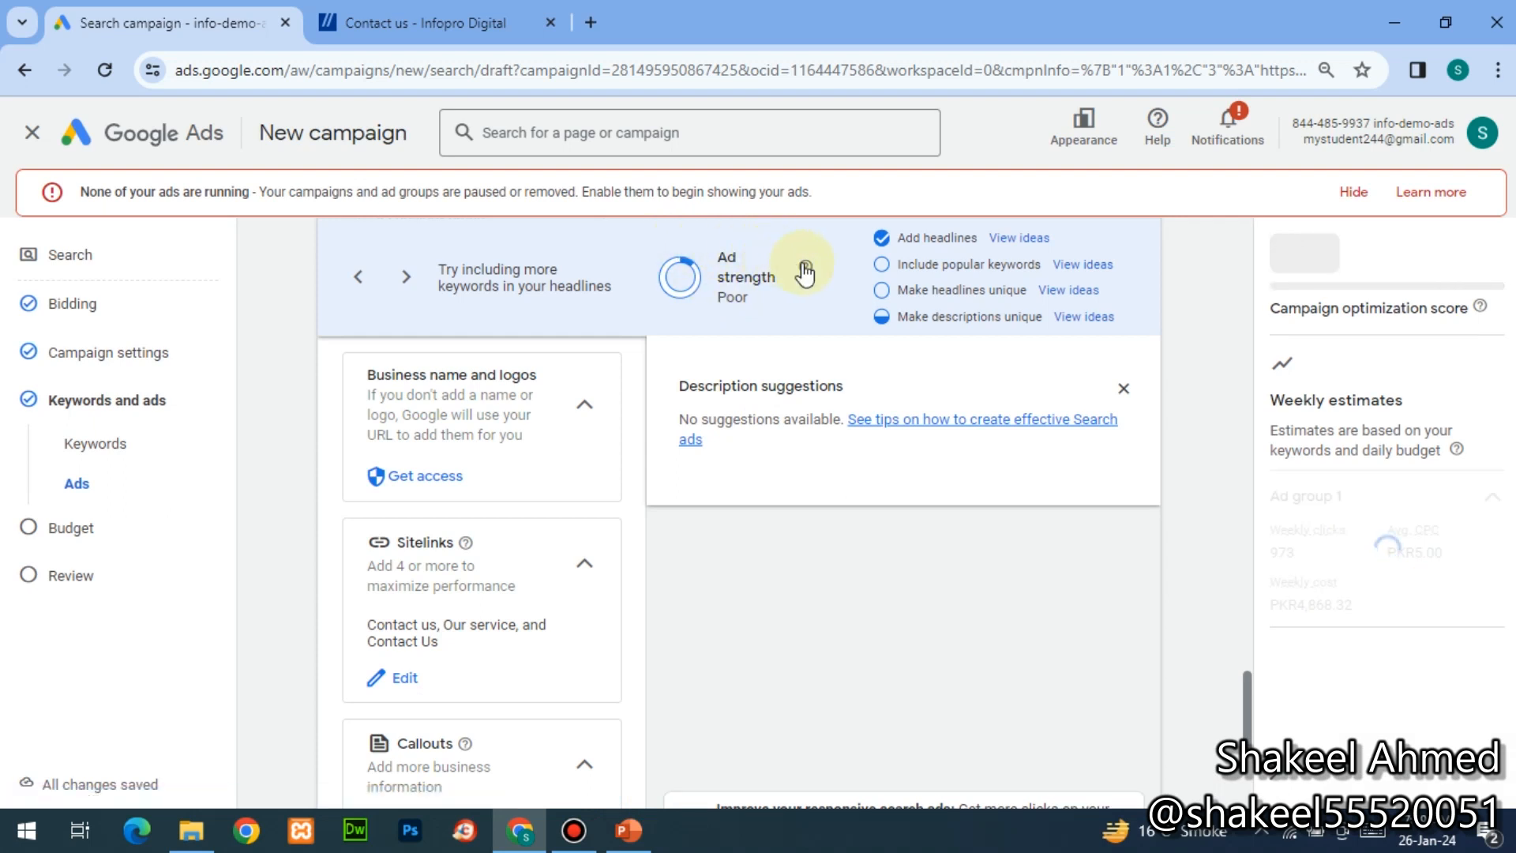
- Review the ad's strength, remaining assets, headlines and preview, closing the description suggestions along the way
mouse_move(805, 267)
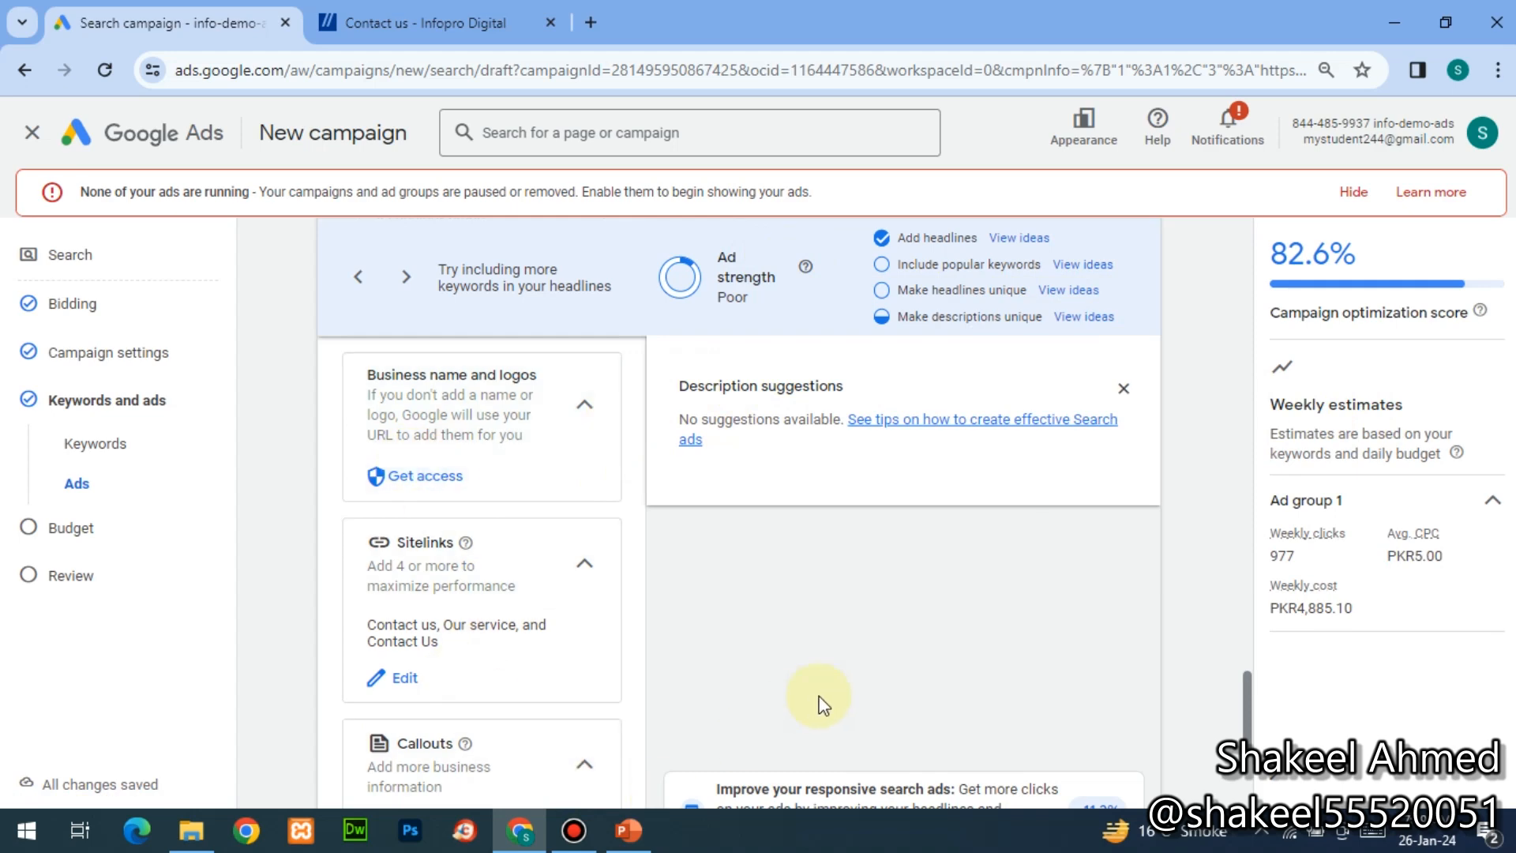
scroll(1242, 710, "down", 5)
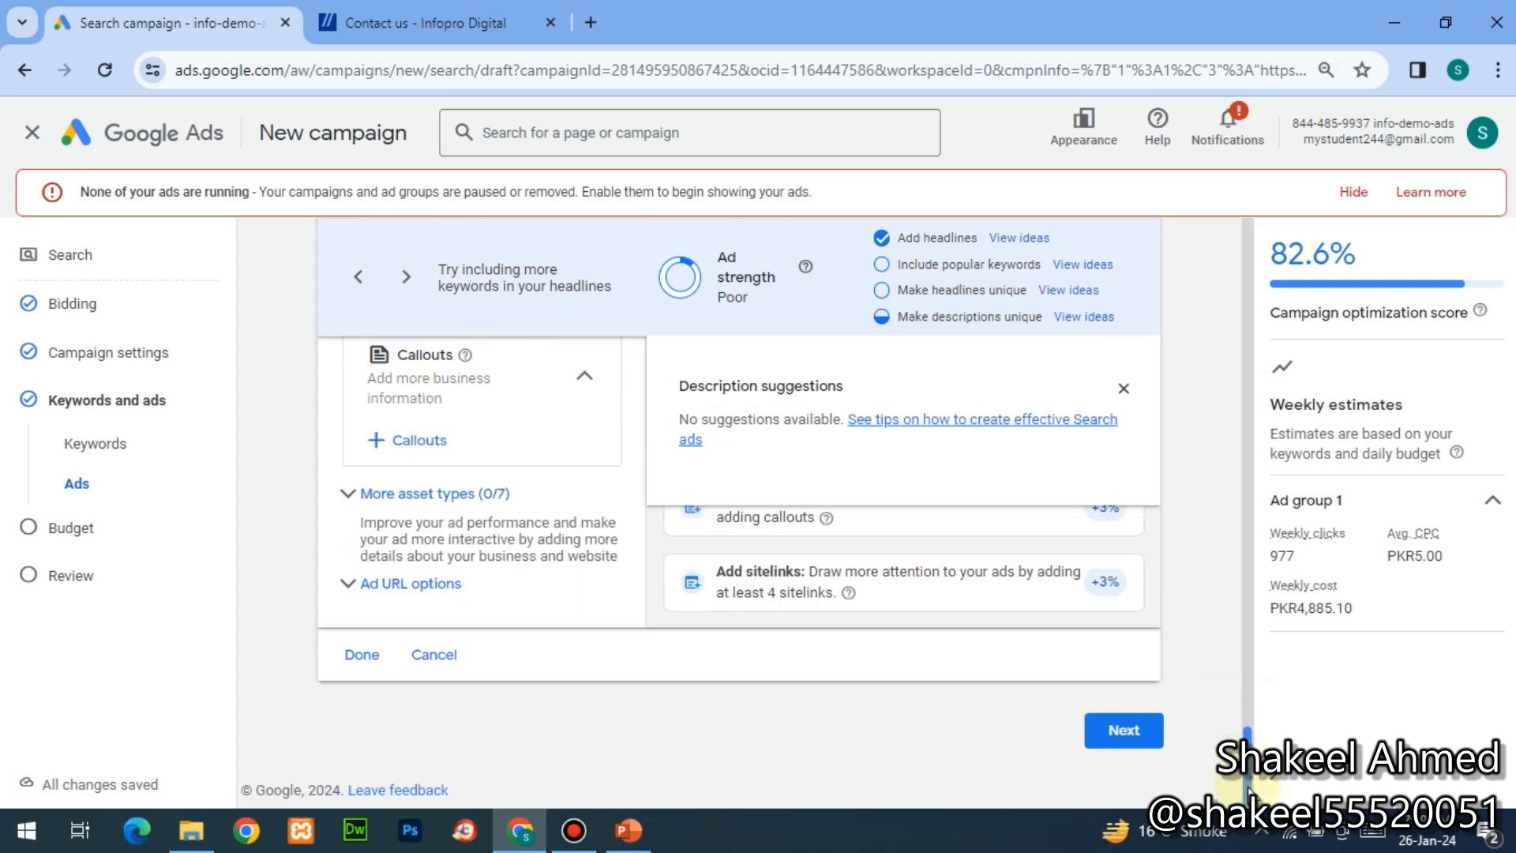
scroll(1195, 680, "up", 7)
scroll(1195, 680, "up", 8)
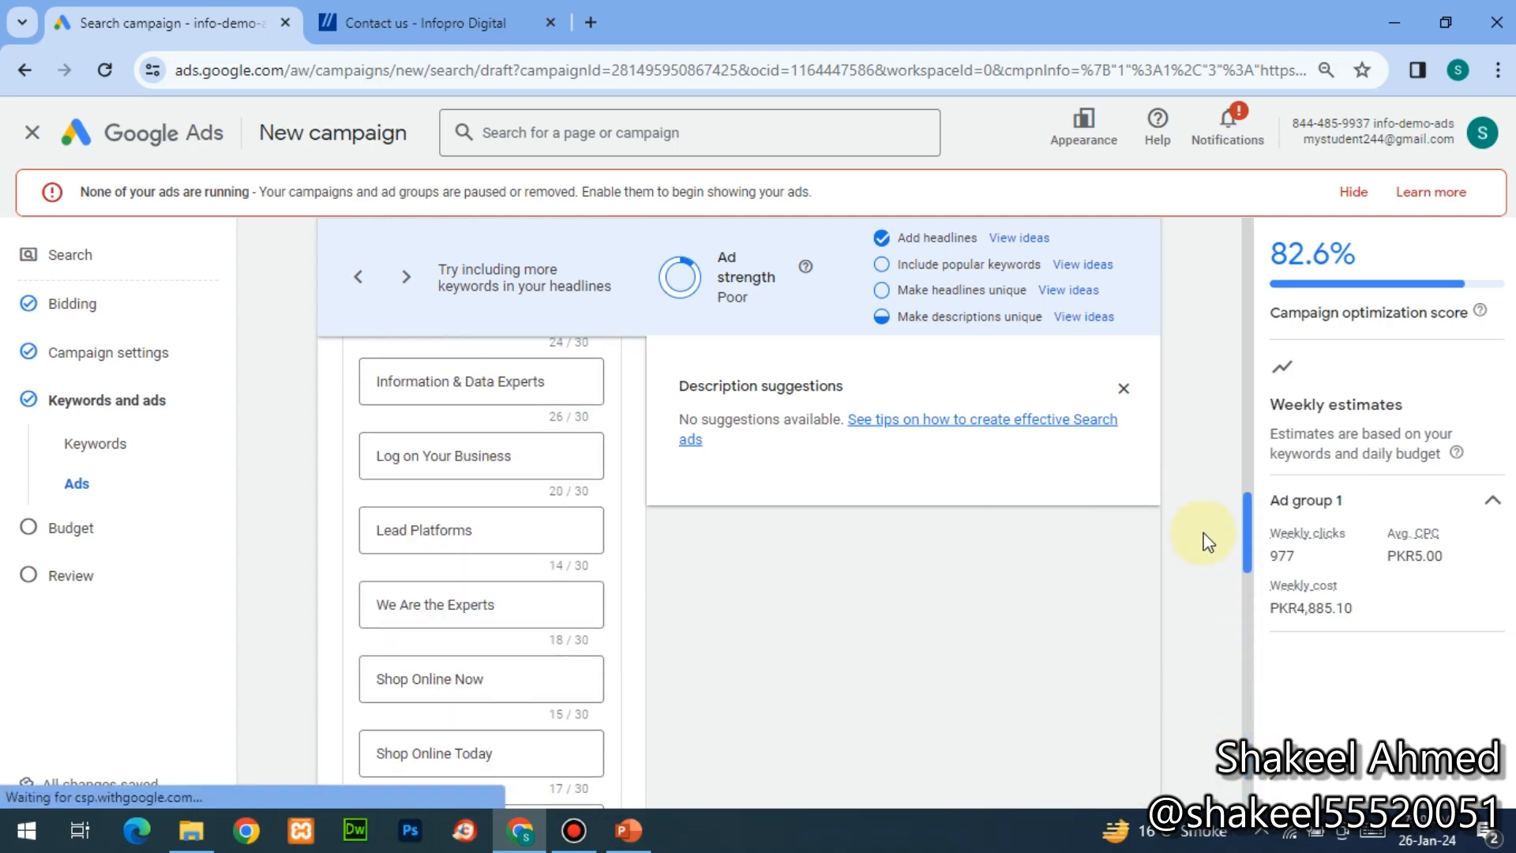
left_click(1128, 390)
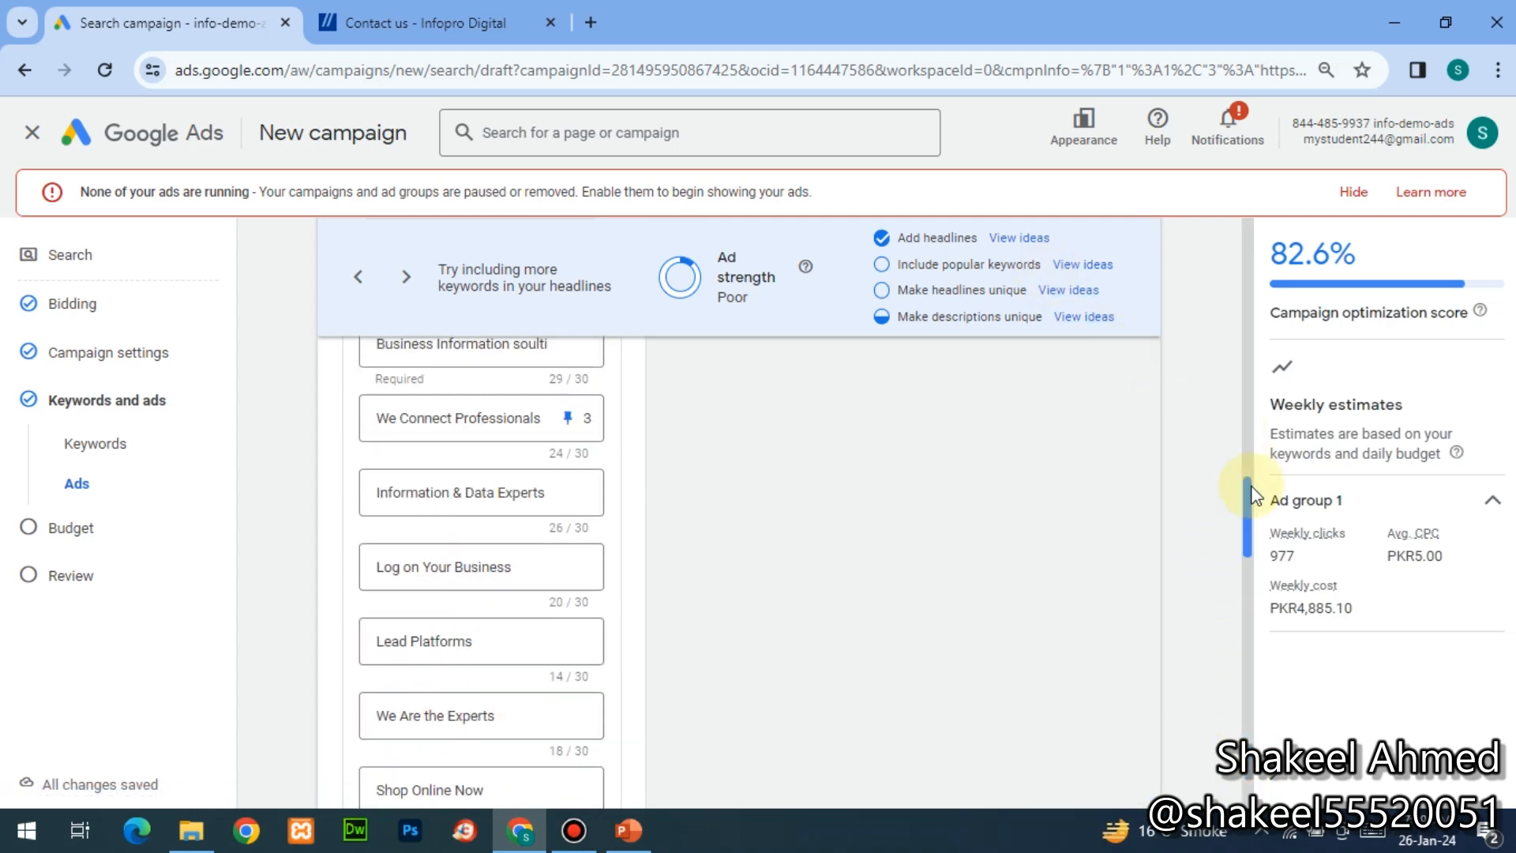
left_click_drag(1239, 488, 1236, 357)
left_click(1241, 355)
scroll(949, 475, "up", 15)
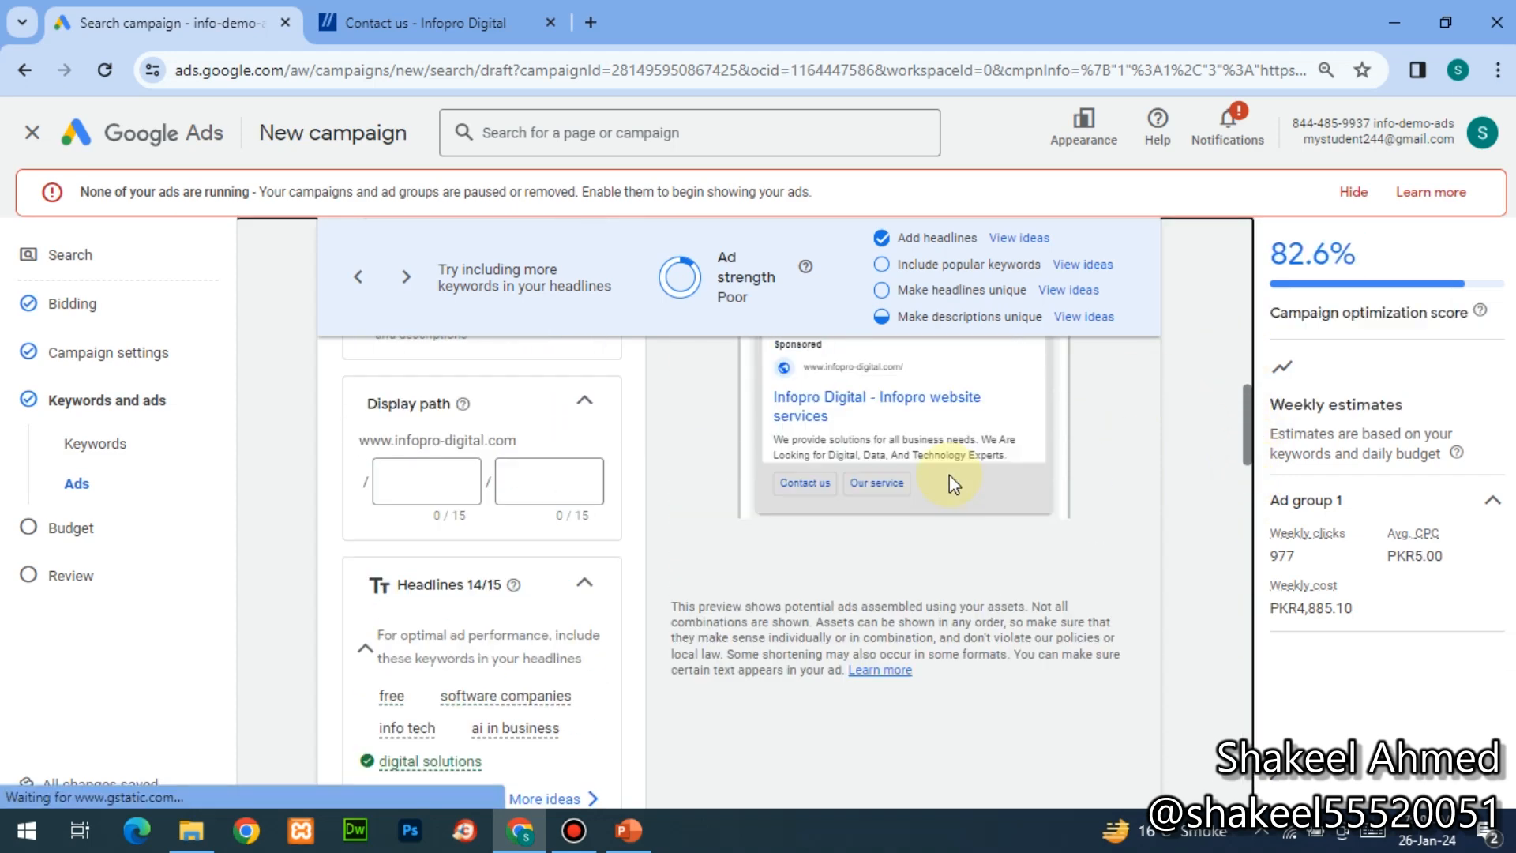
- Copy the keyword "it services in usa" from the keyword list and paste it over the headline pinned to position 3
scroll(622, 750, "down", 5)
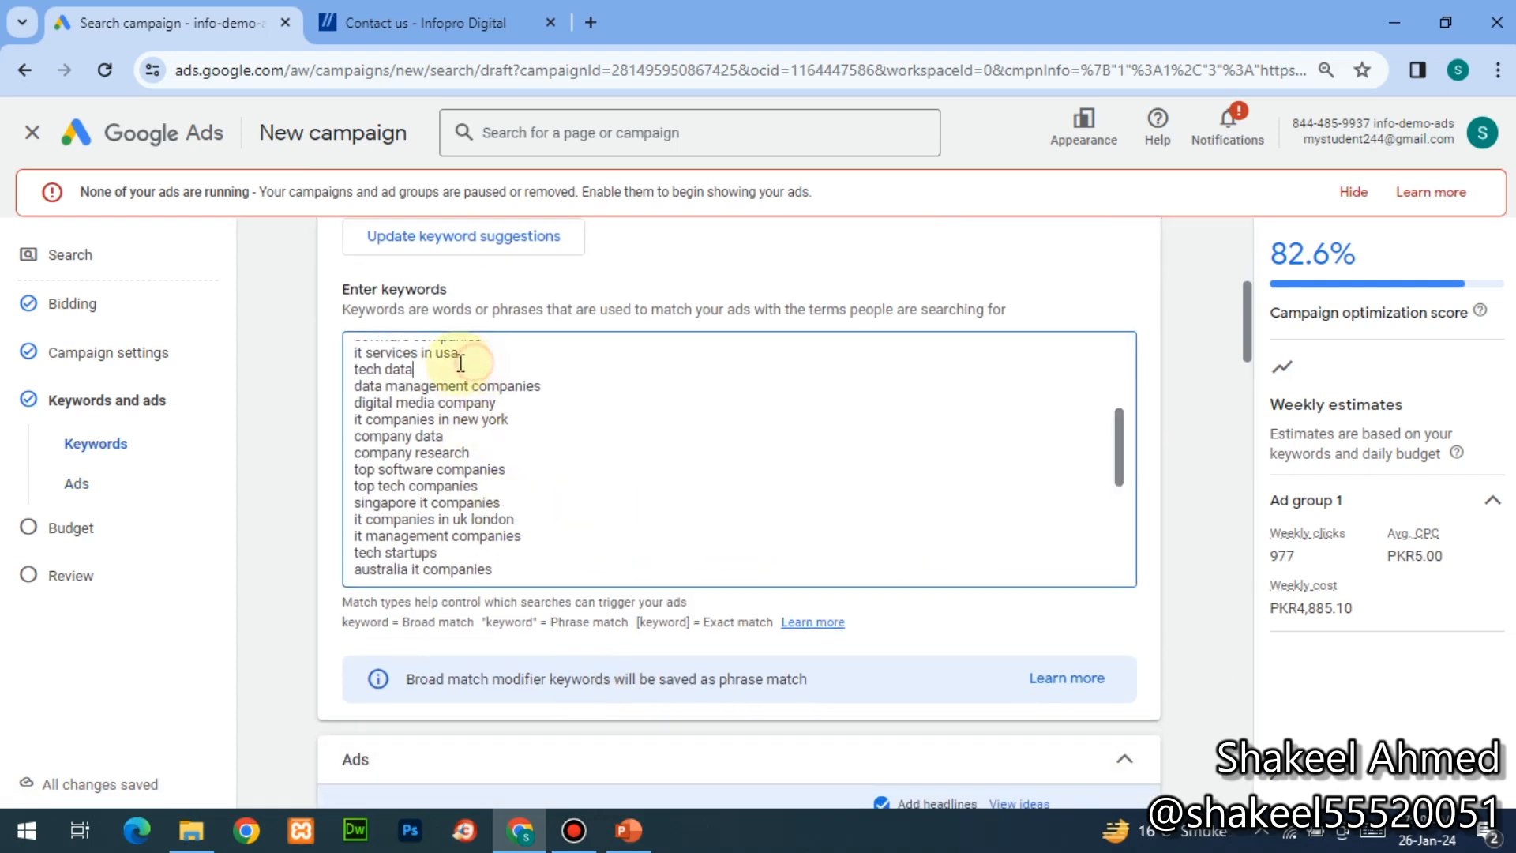
left_click_drag(476, 363, 410, 361)
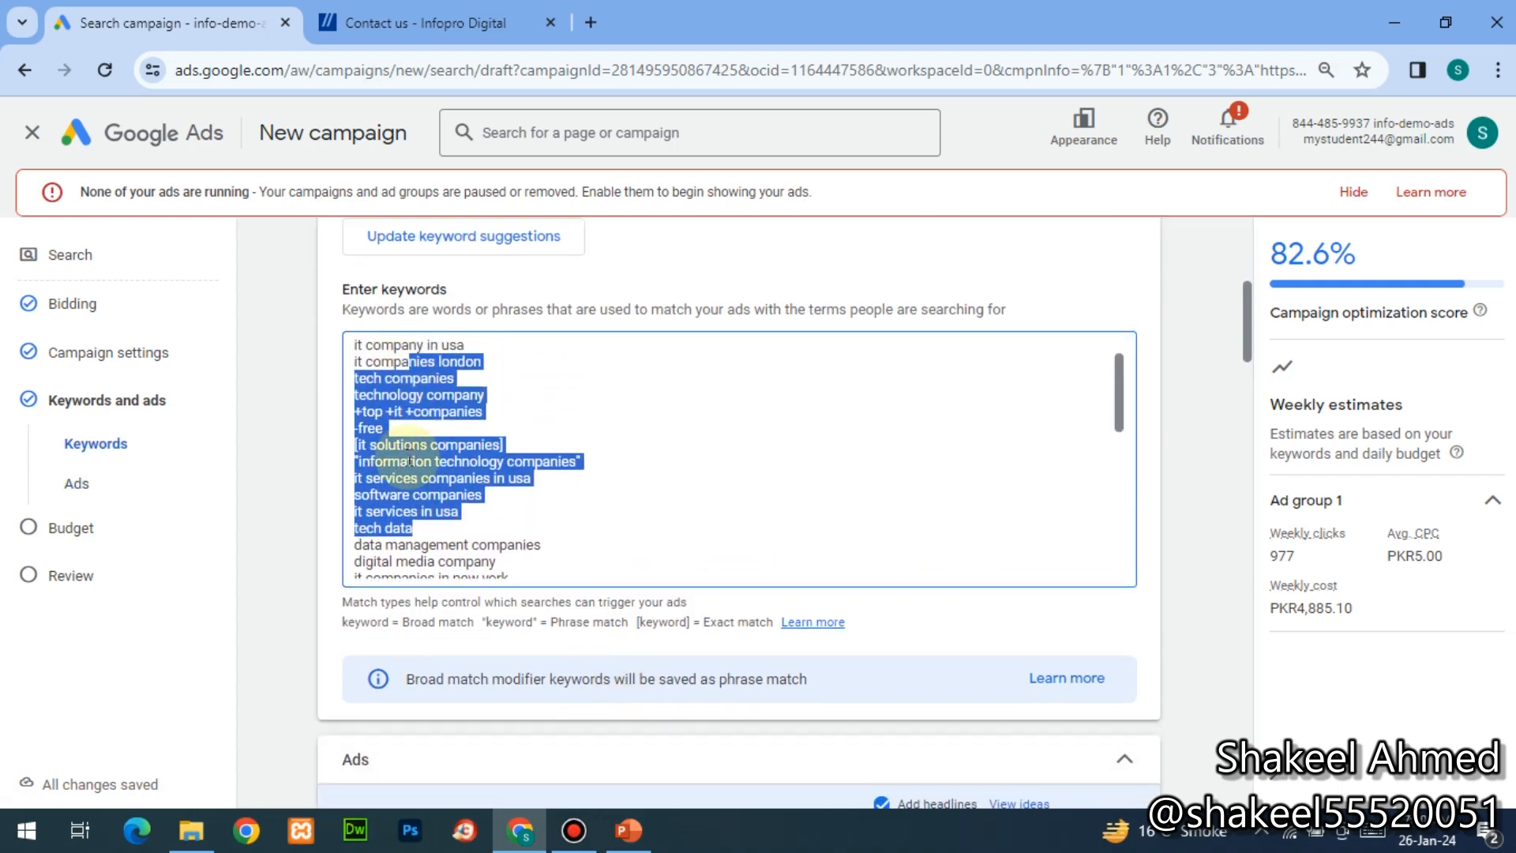
left_click(479, 511)
left_click_drag(479, 514, 343, 519)
key("ctrl+c")
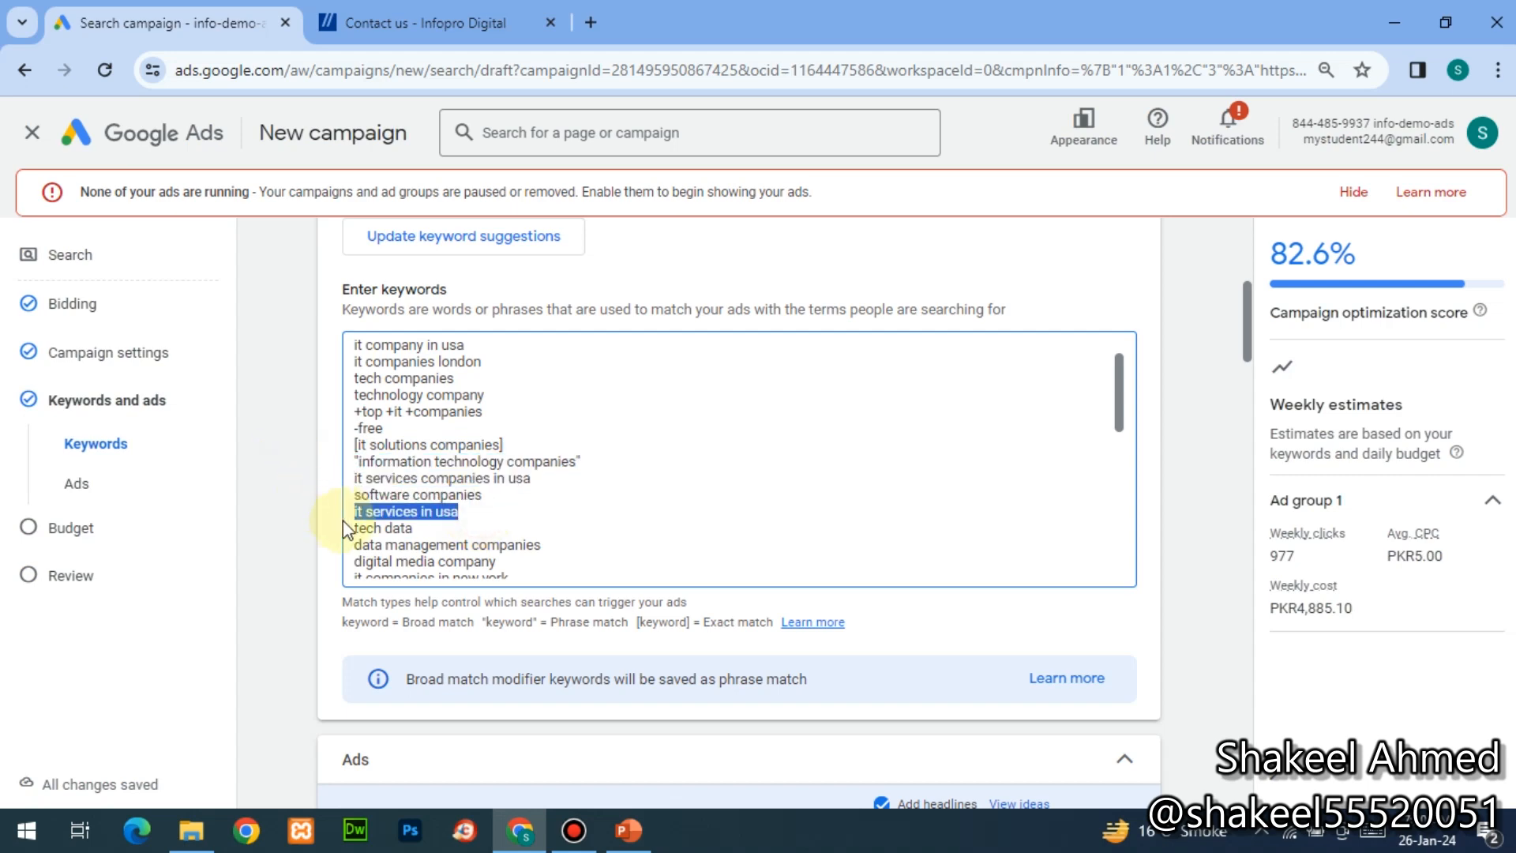
scroll(346, 521, "down", 5)
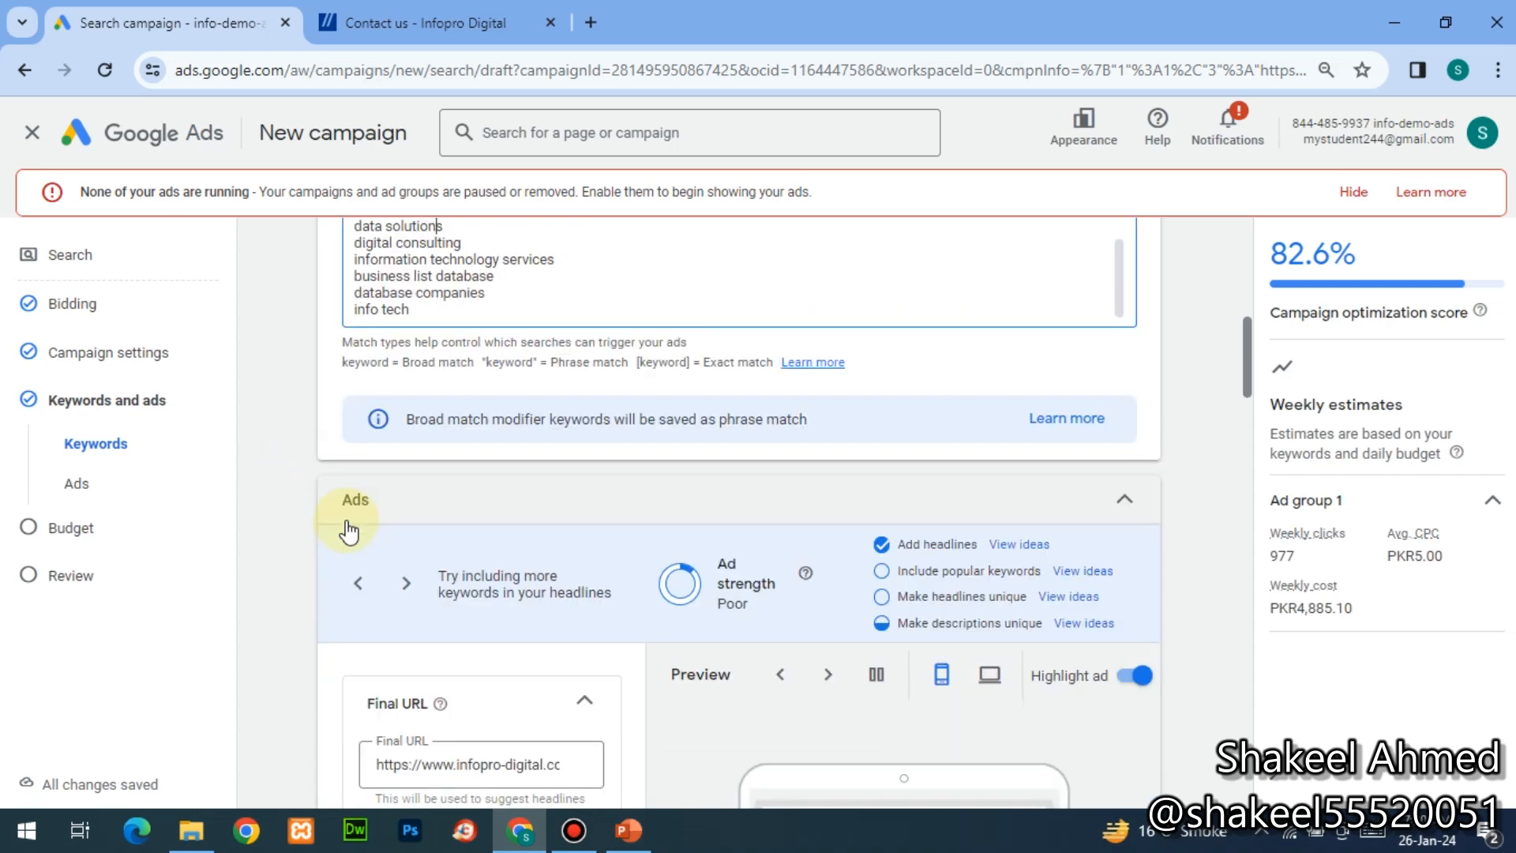
scroll(346, 521, "down", 4)
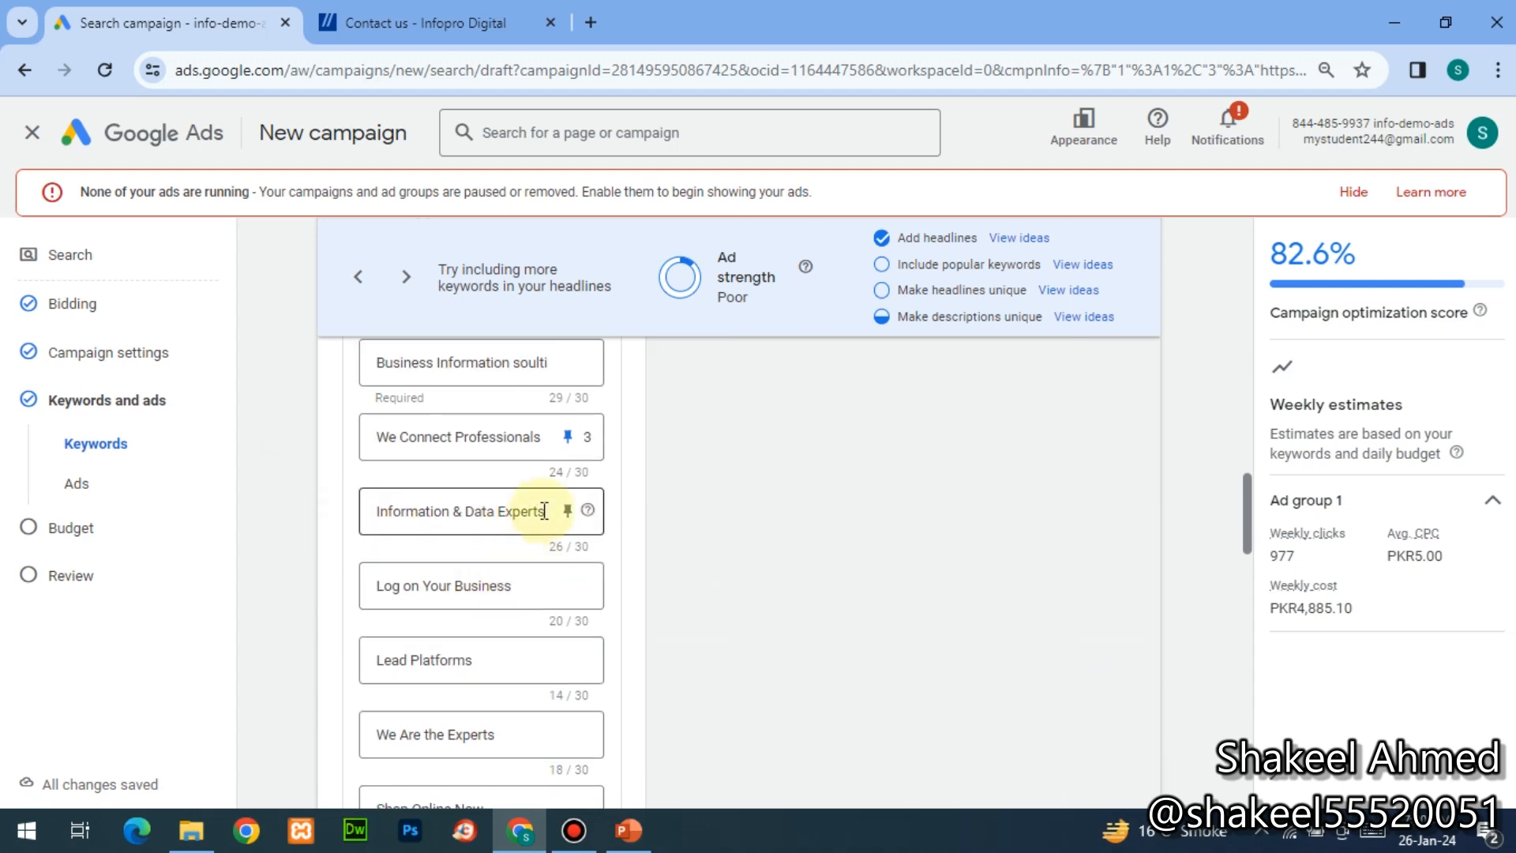
triple_click(528, 440)
key("ctrl+v")
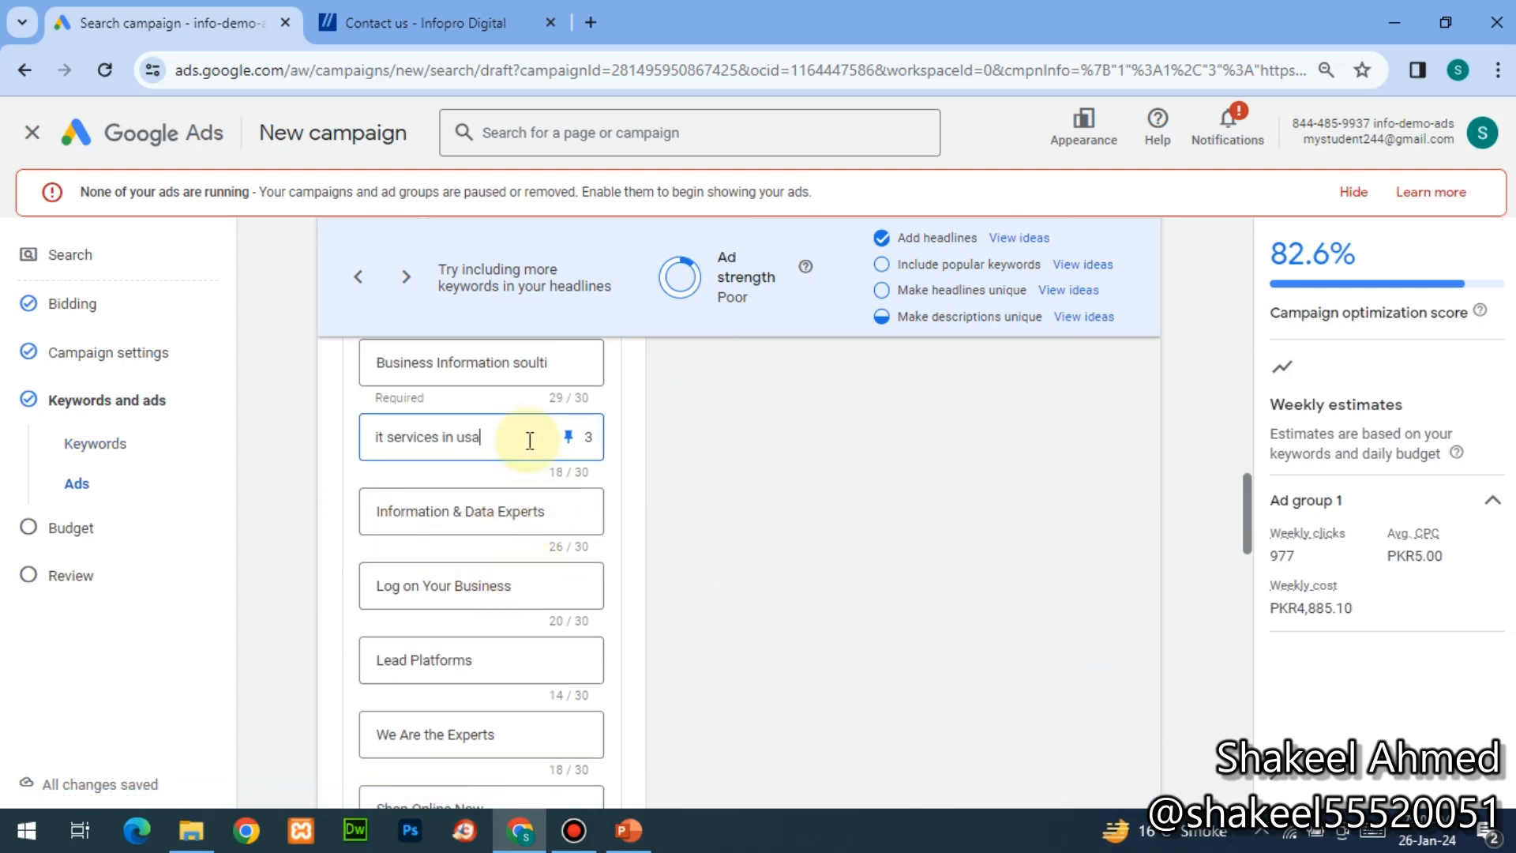
- Replace the headline "Information & Data Experts" with "Software Companies" and "Log on Your Business" with "It Companies in UK"
triple_click(537, 511)
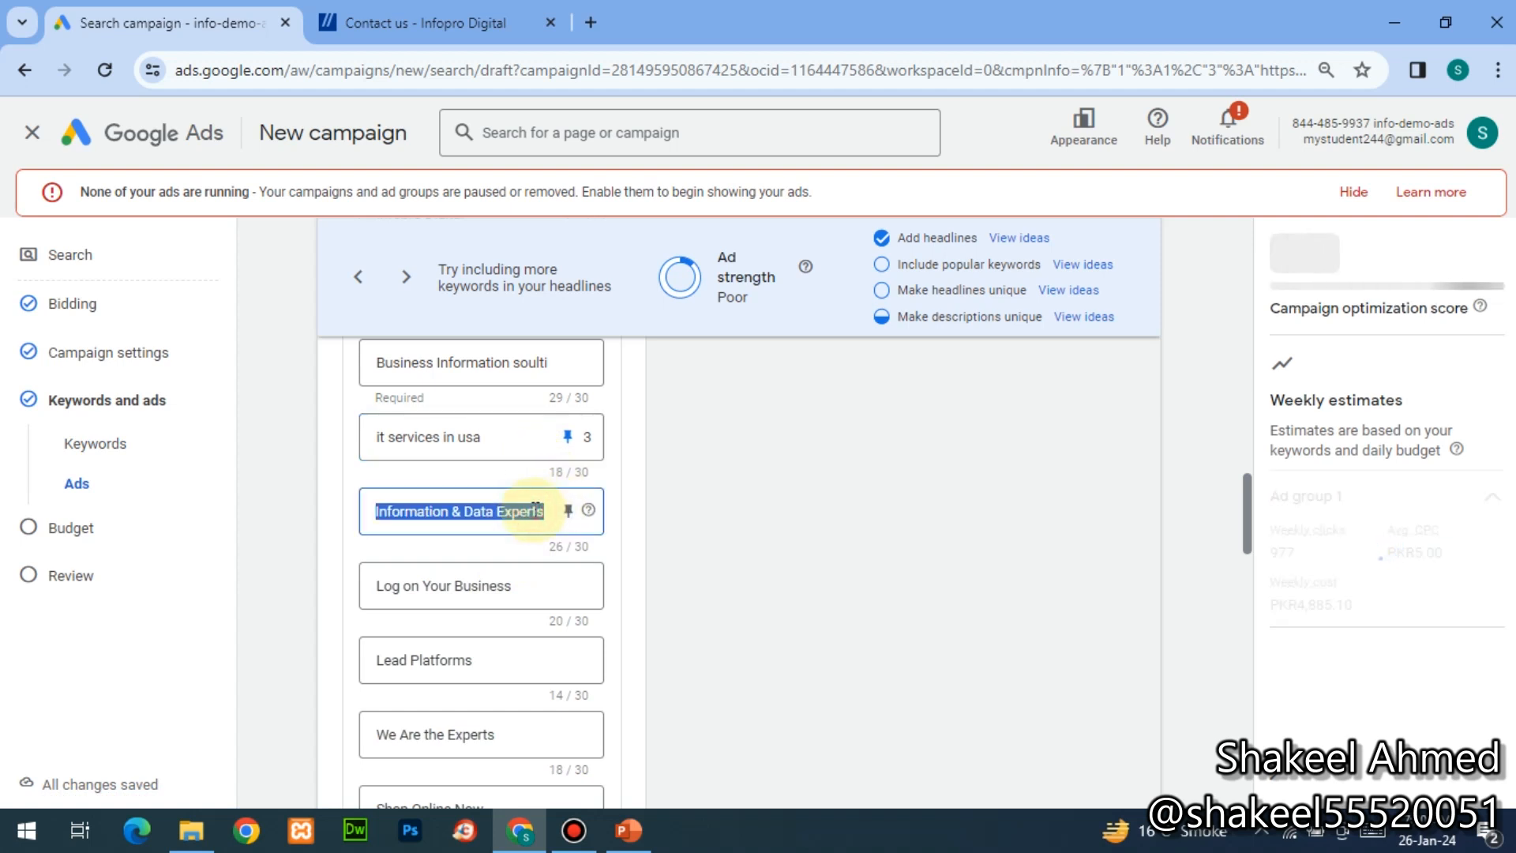
type("Software")
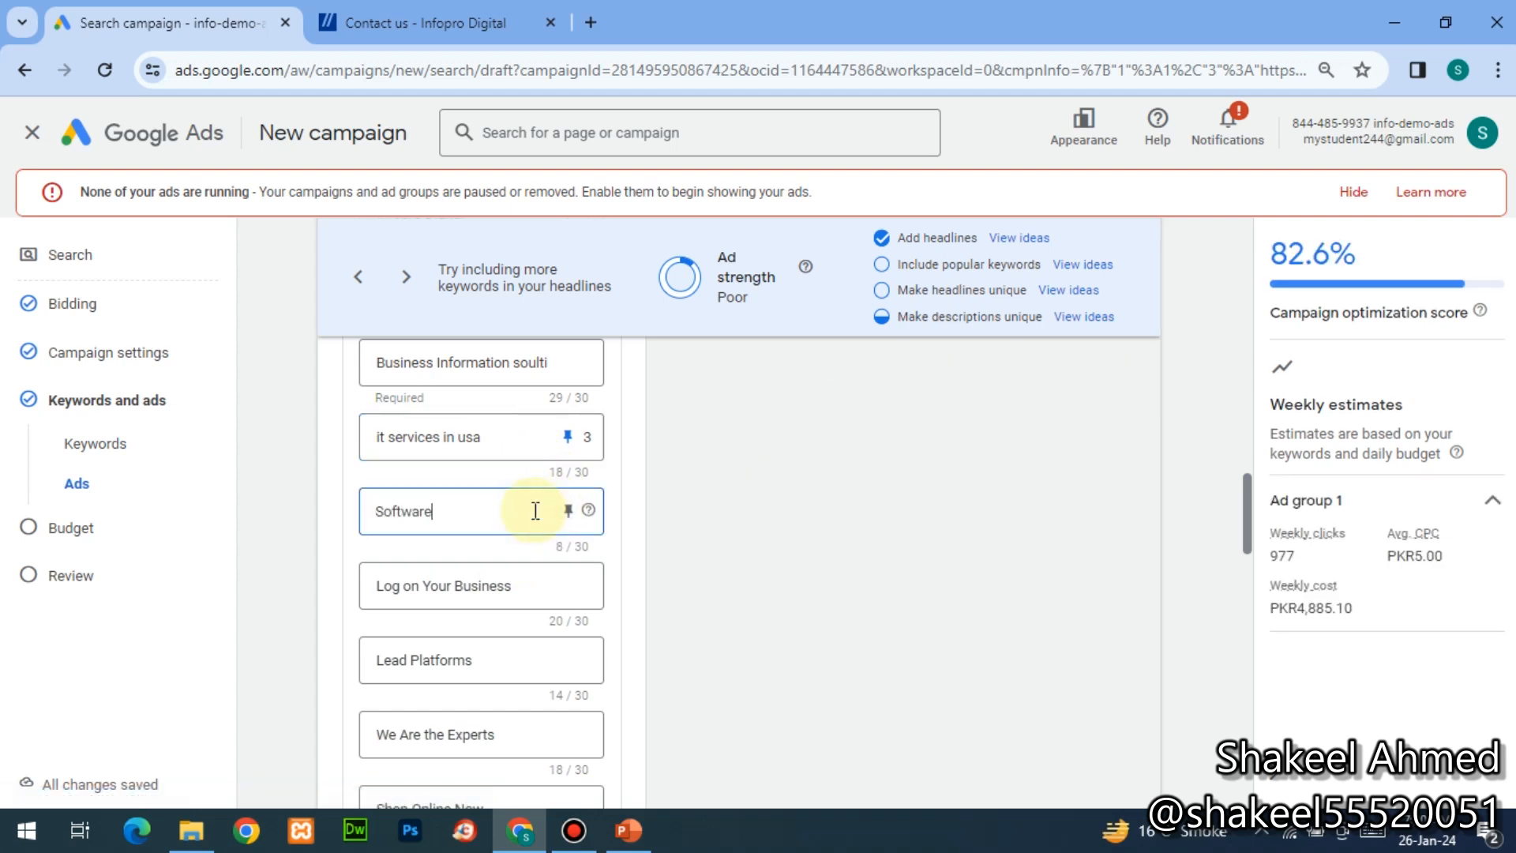
type(" Companies")
double_click(509, 594)
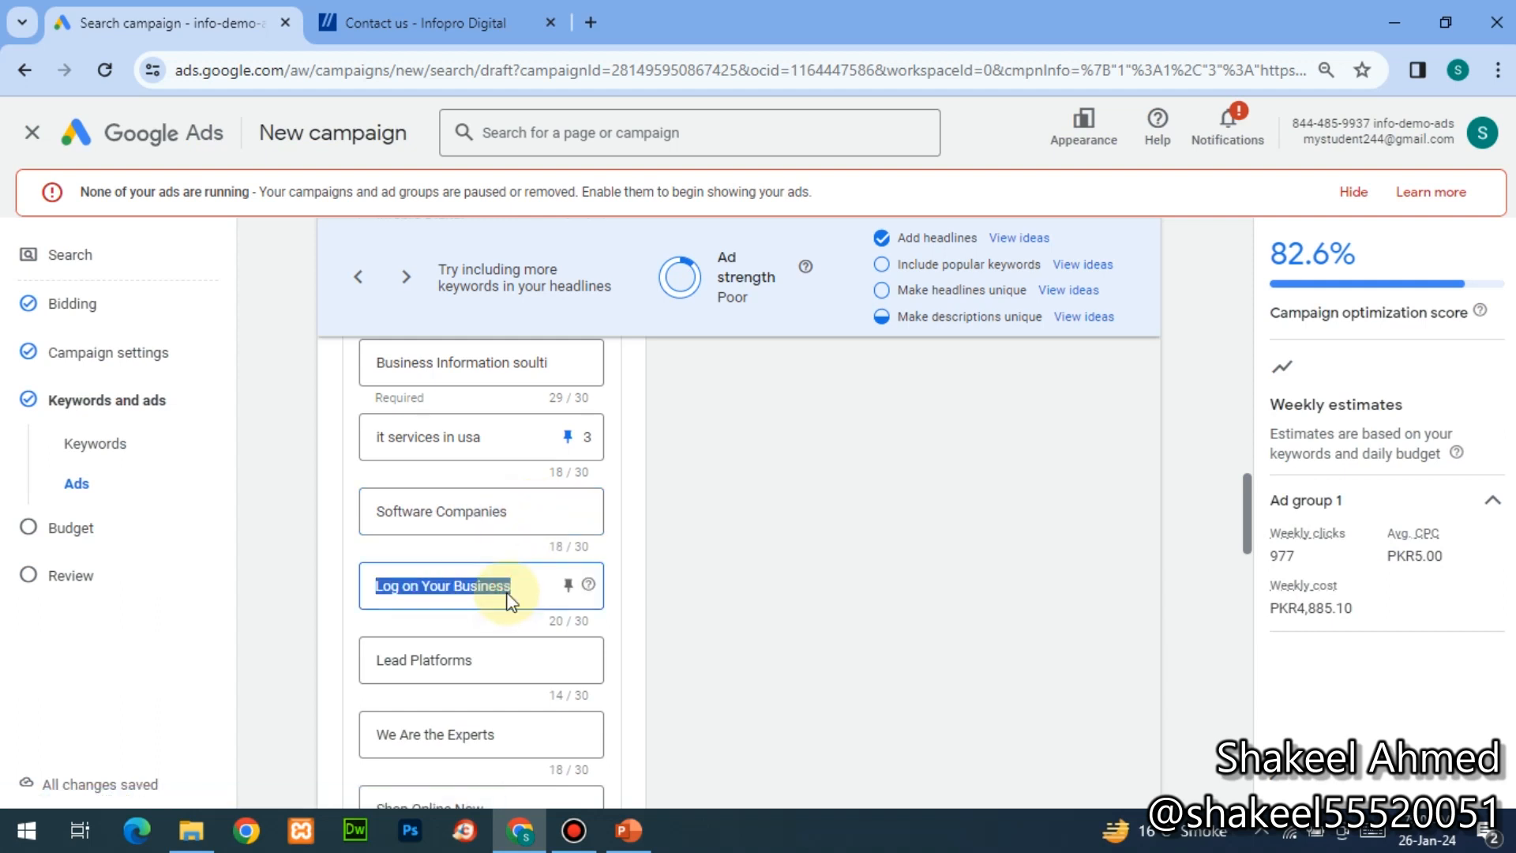
type("It Co")
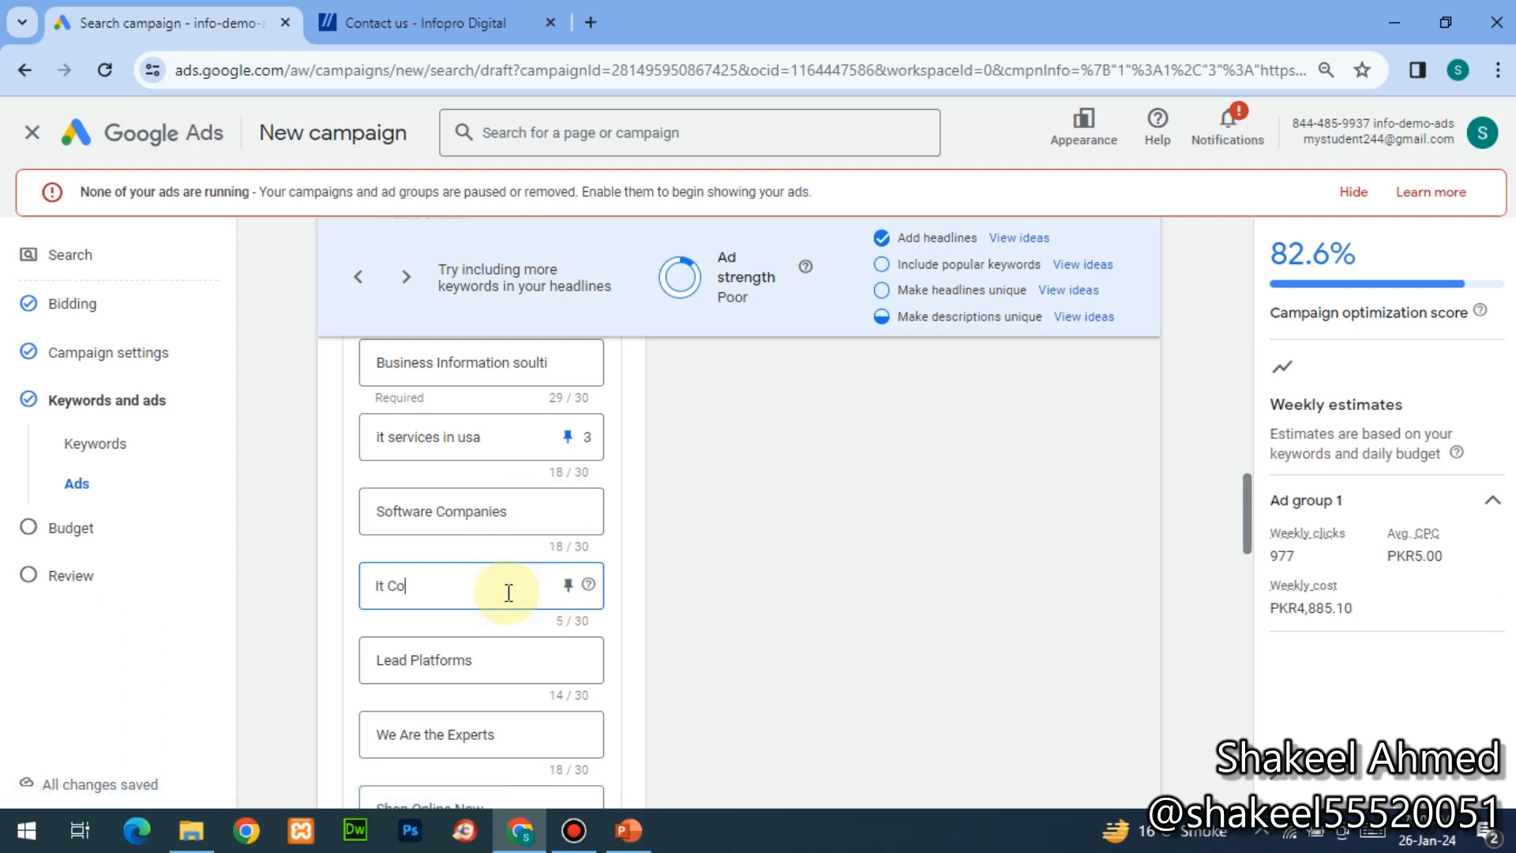
type("mpanies")
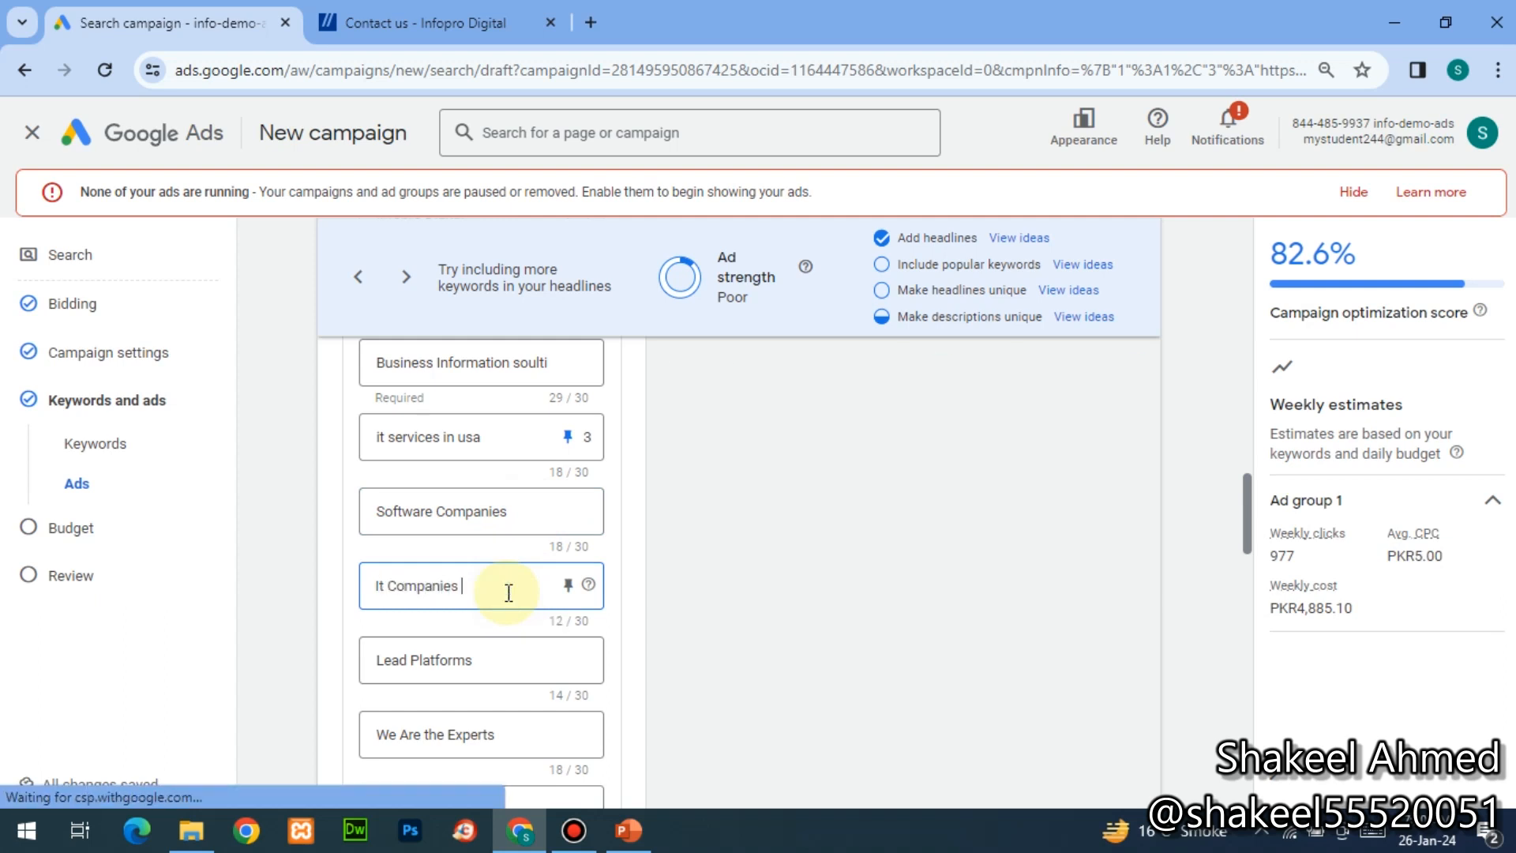
type(" i")
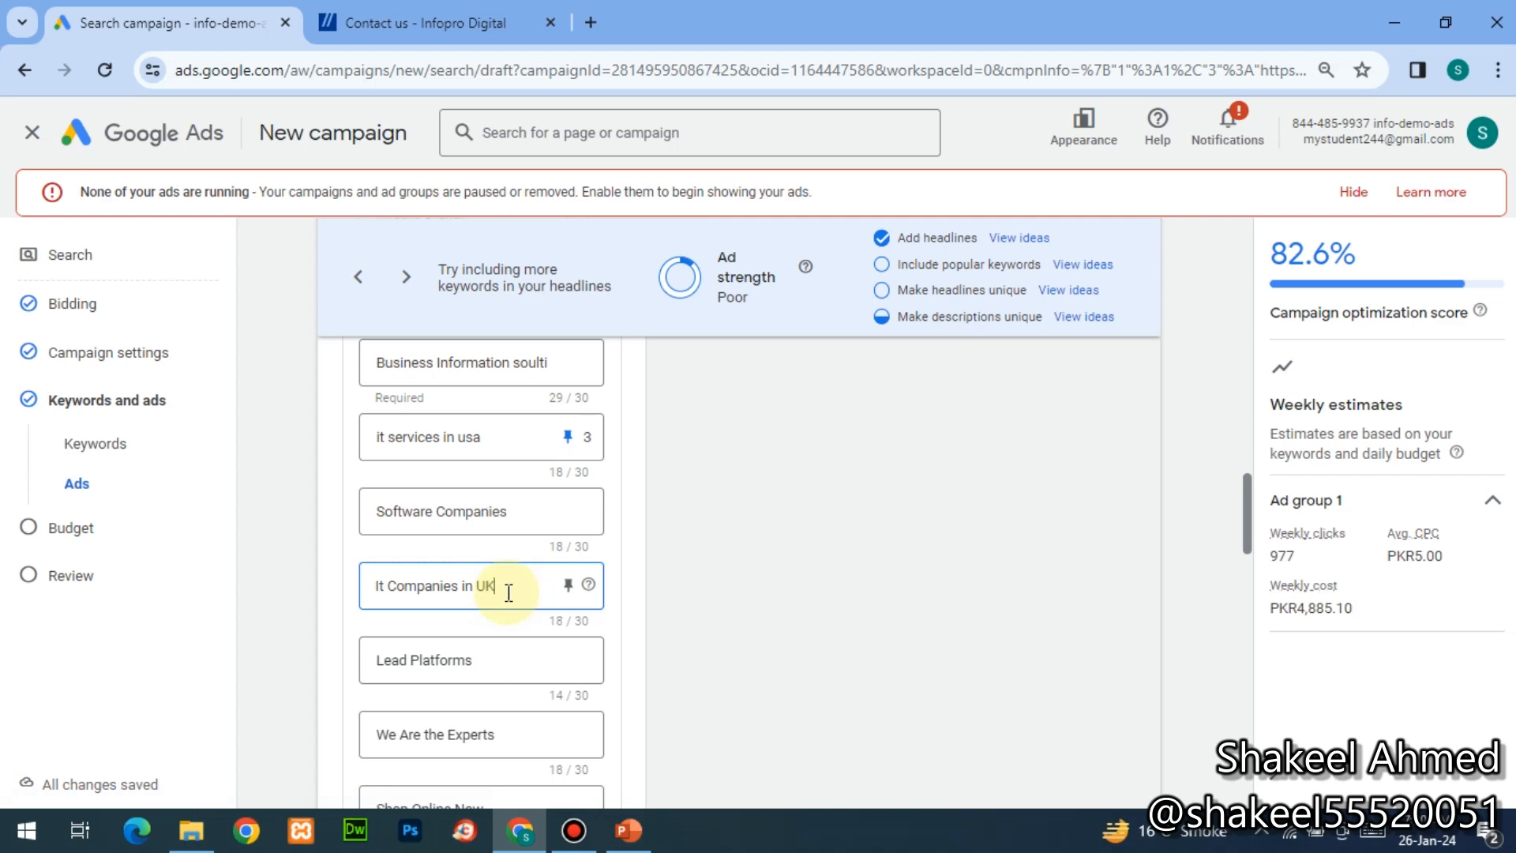
type("n UK")
- Copy the keyword "company information database" from the ad group's keyword list
key("Tab")
key("Tab")
key("Tab")
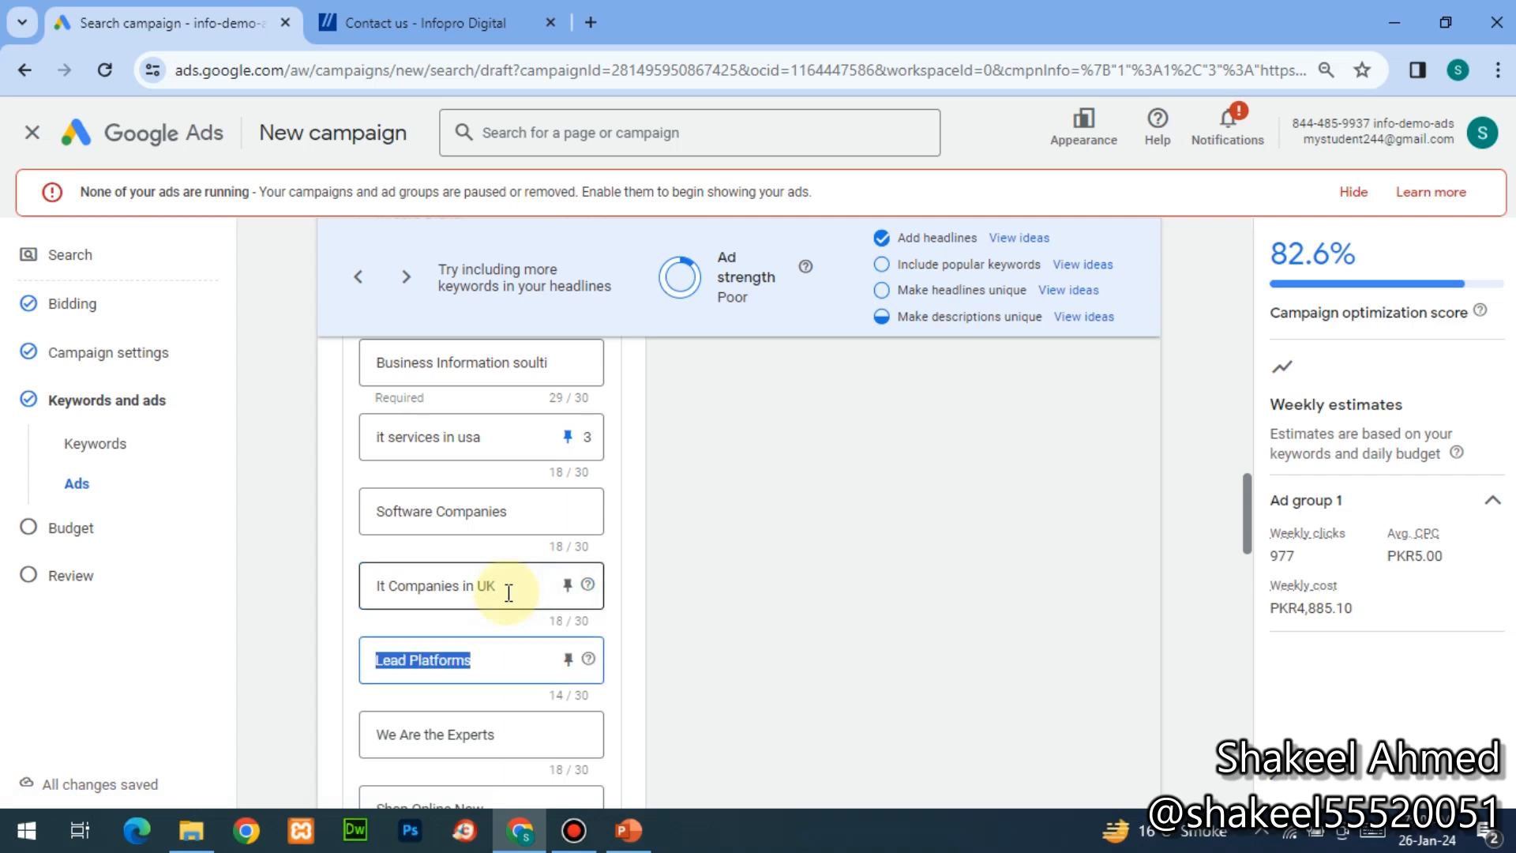
scroll(508, 592, "up", 13)
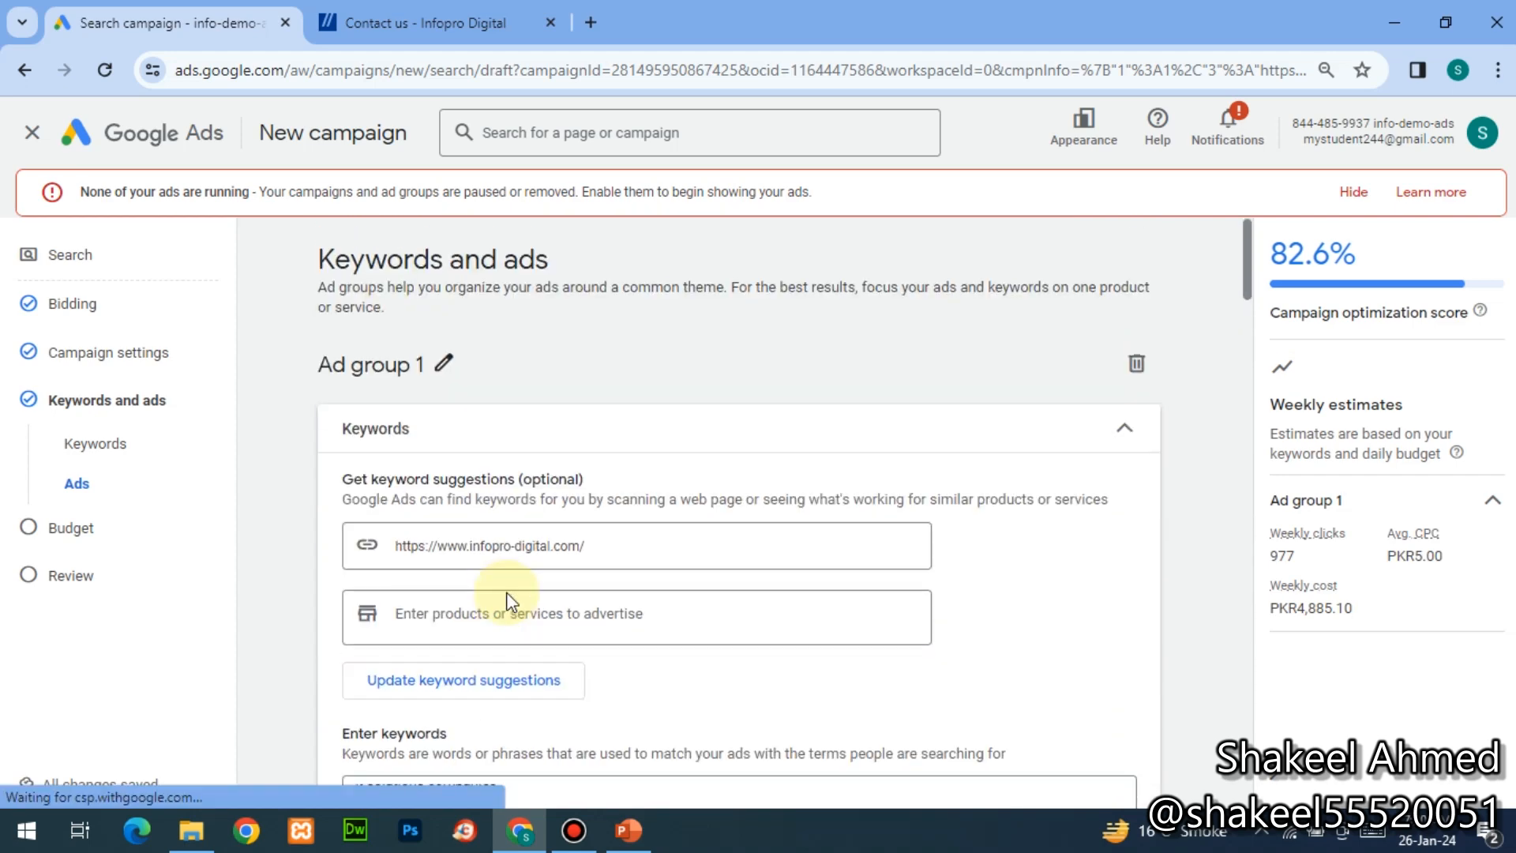
scroll(508, 592, "down", 6)
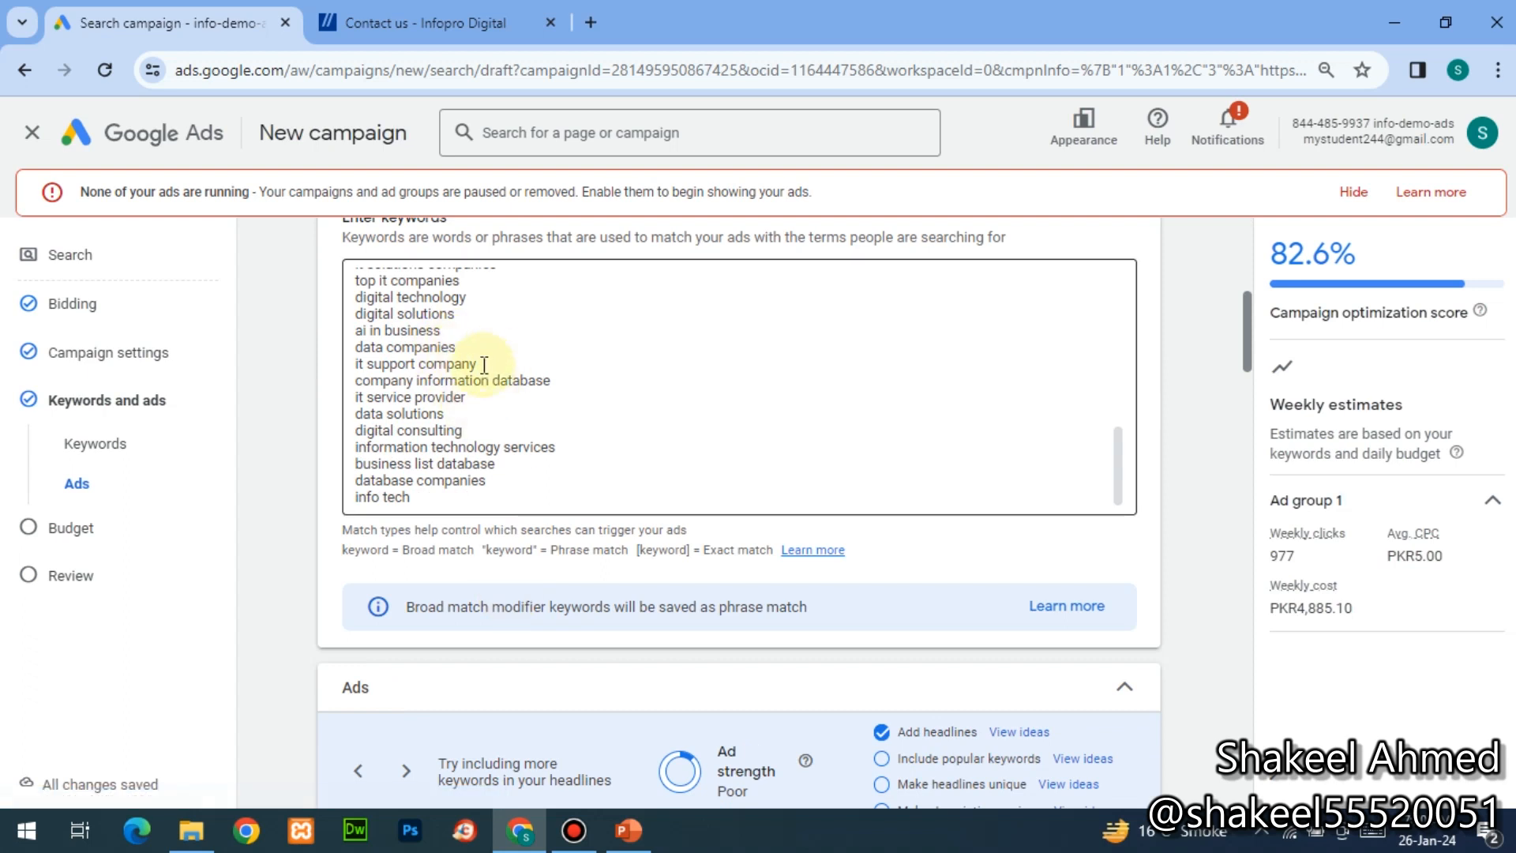
left_click_drag(484, 371, 435, 376)
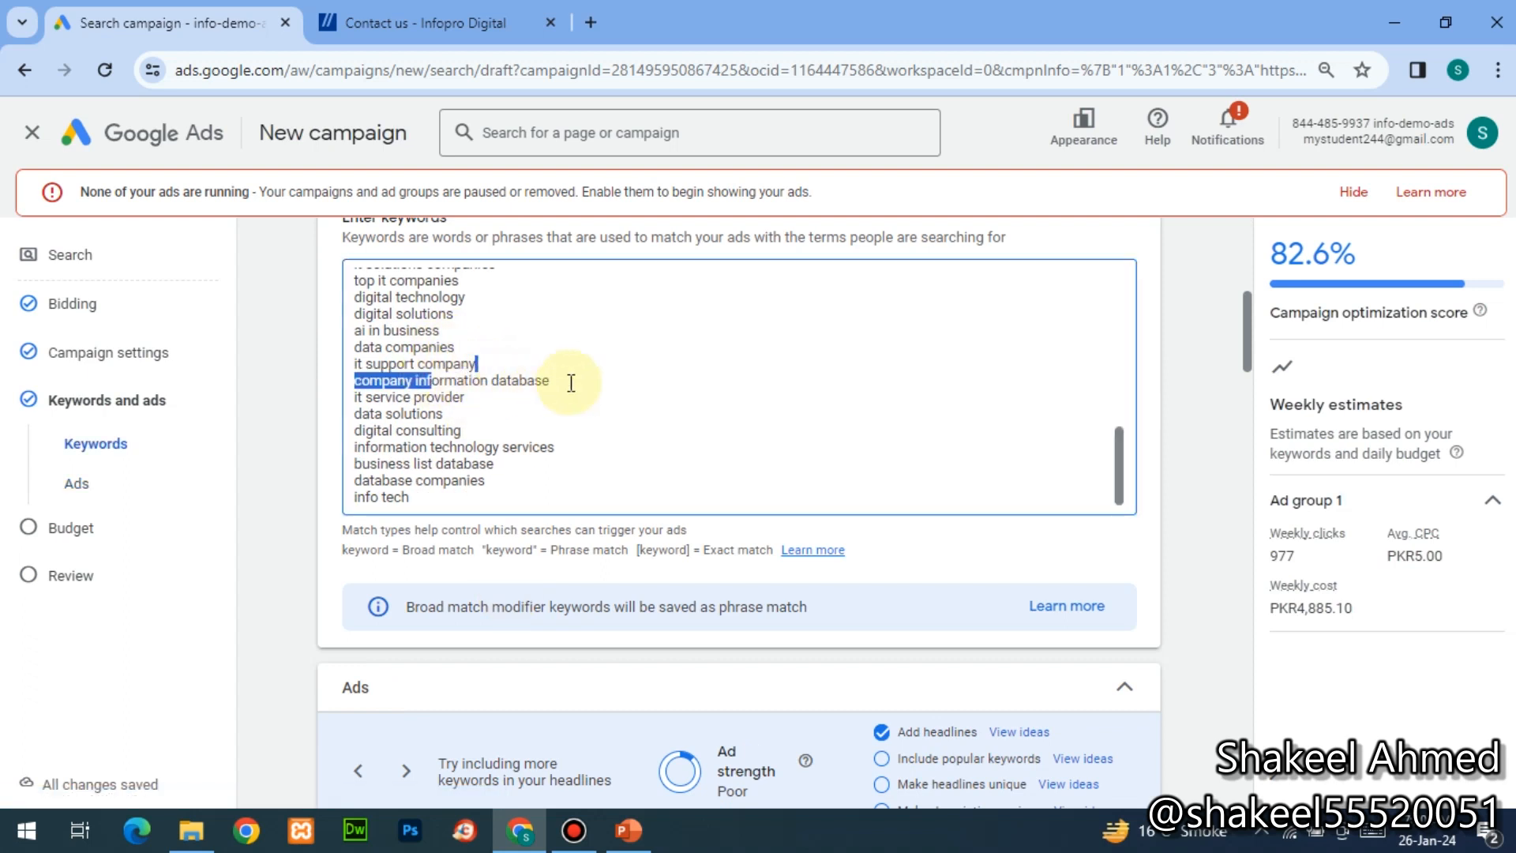
left_click_drag(568, 379, 349, 380)
key("ctrl+c")
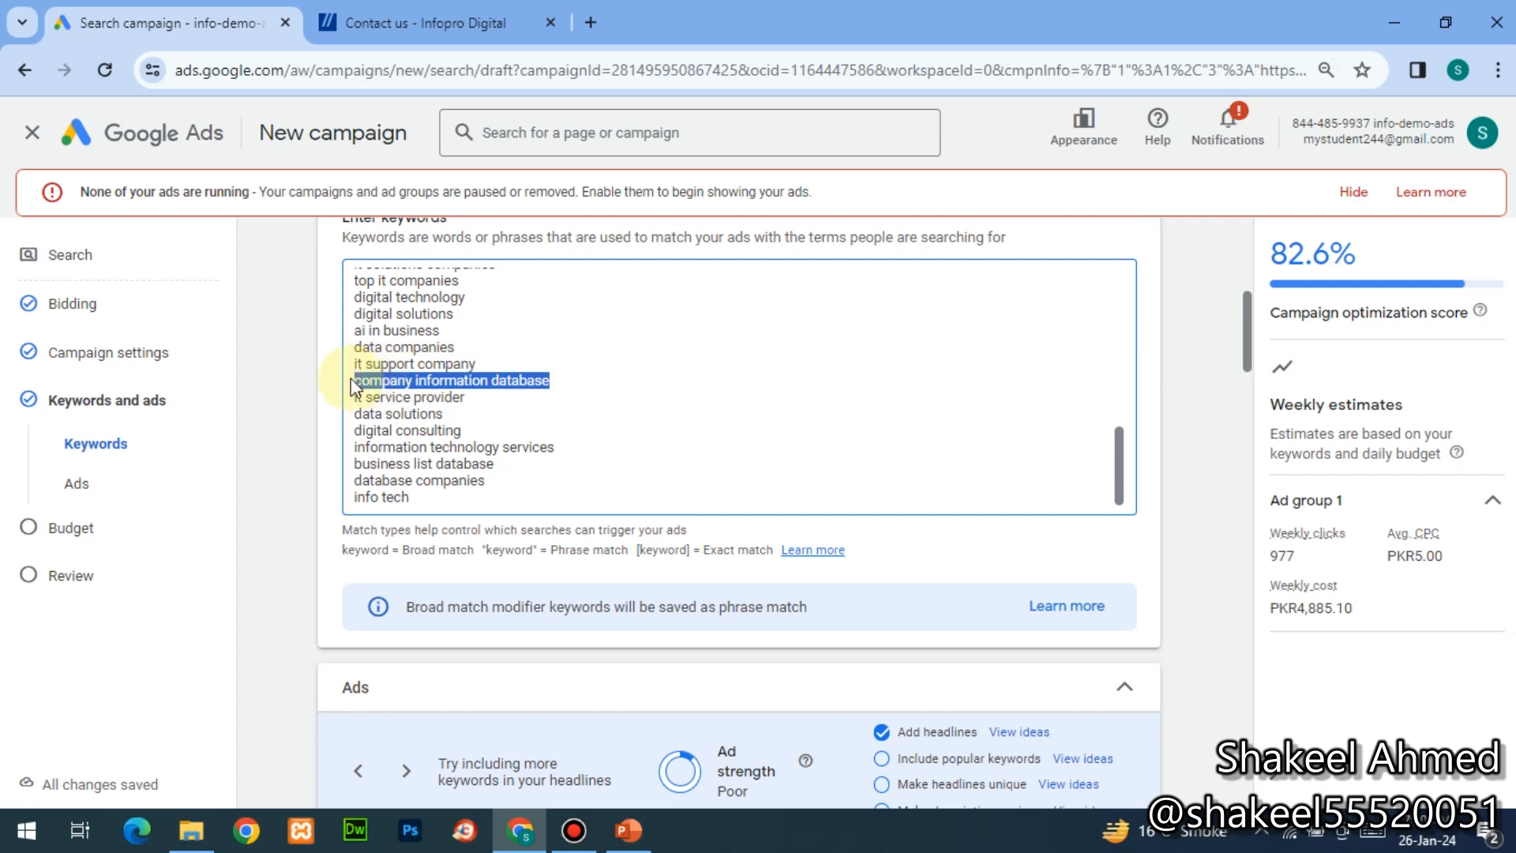
- Replace the headline "Lead Platforms" with "Data Solution" and paste the copied keyword over the headline "We Are the Experts"
scroll(351, 378, "down", 10)
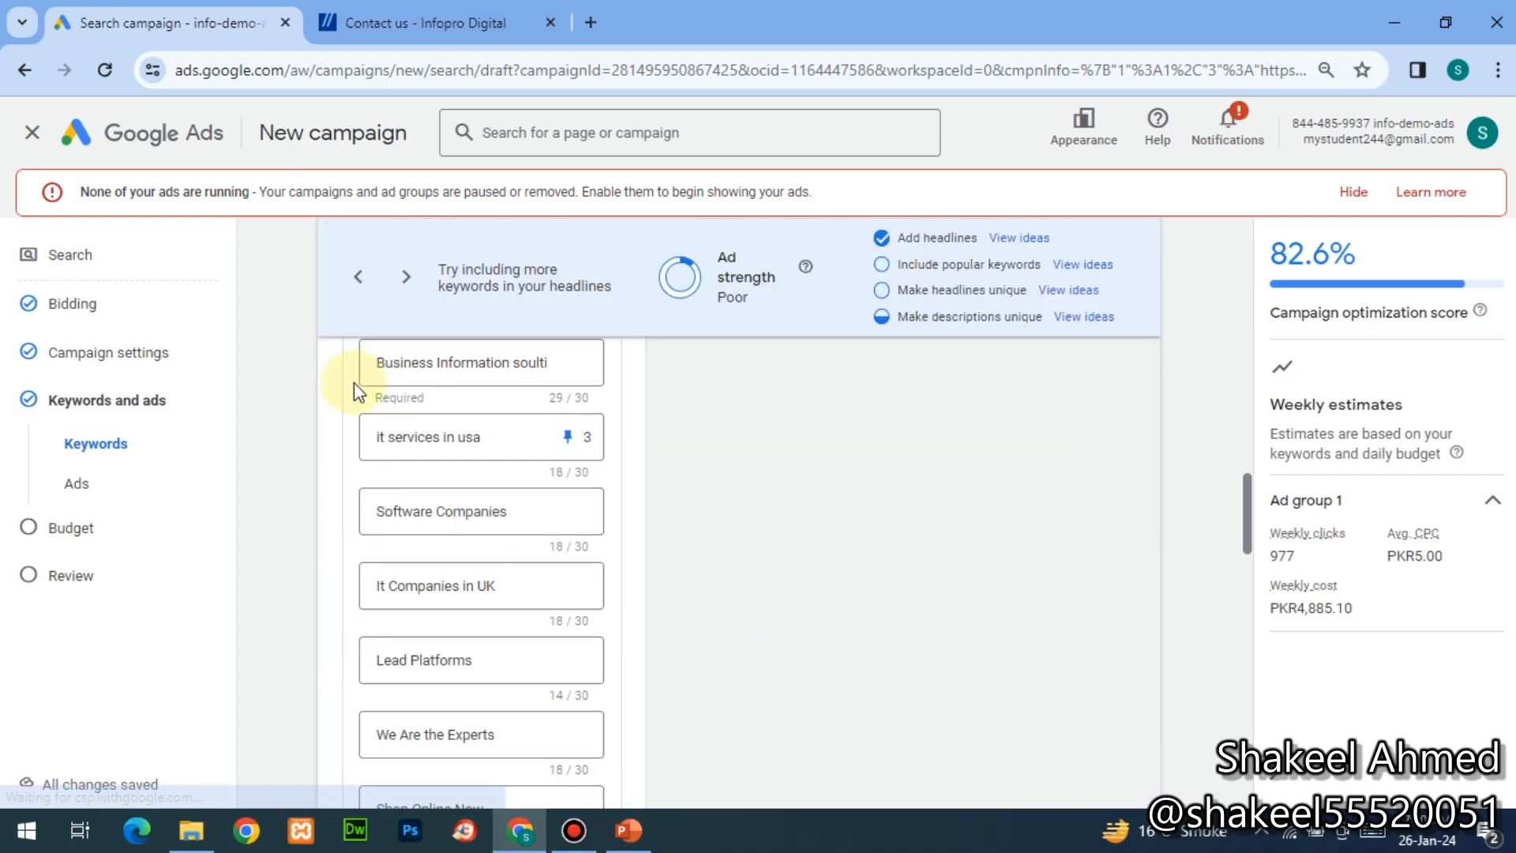
triple_click(502, 657)
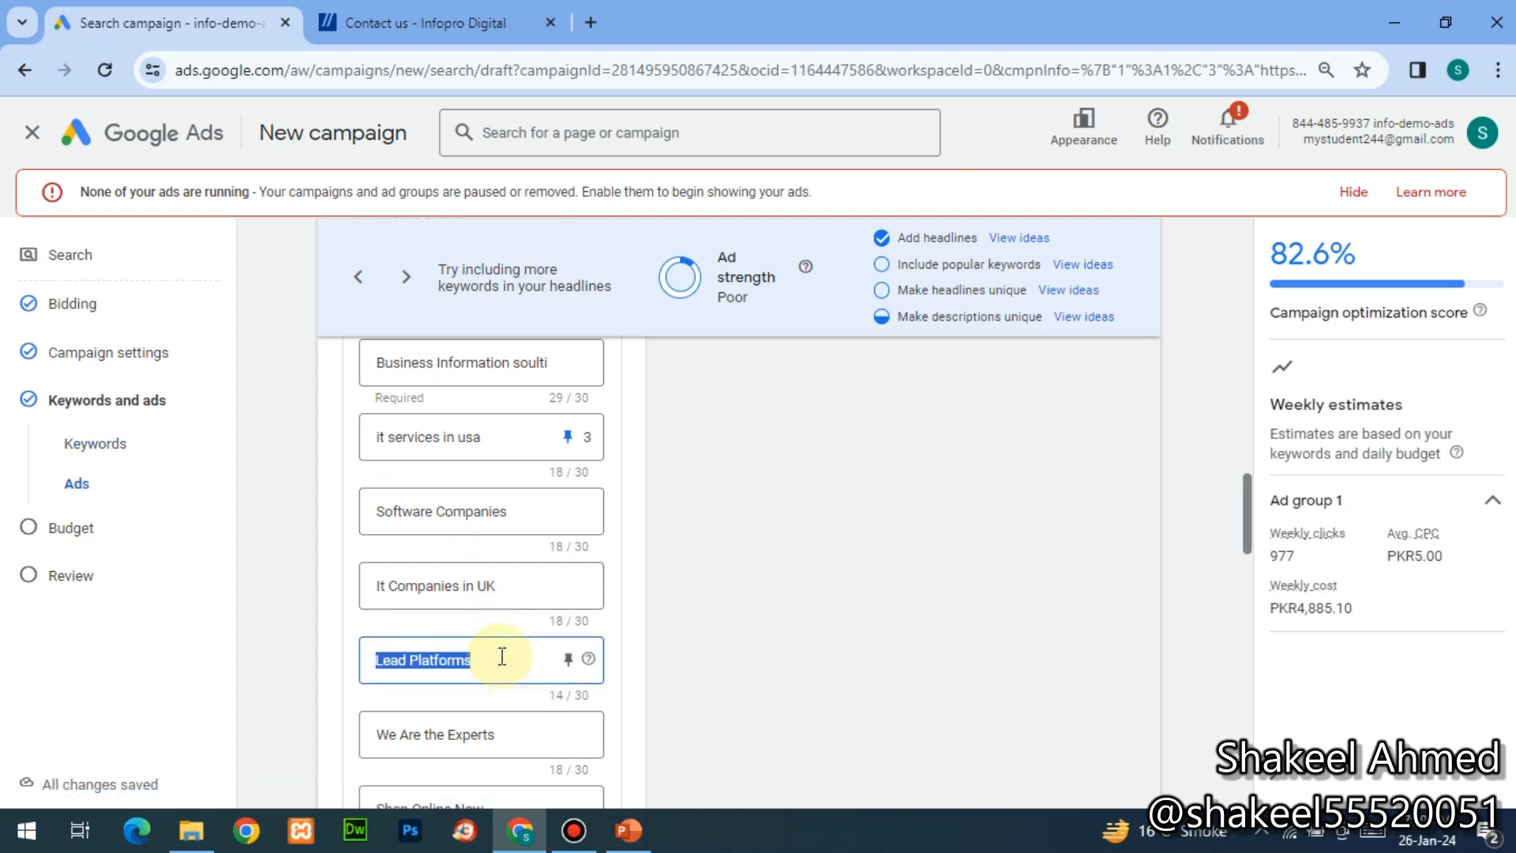
type("Data Solut")
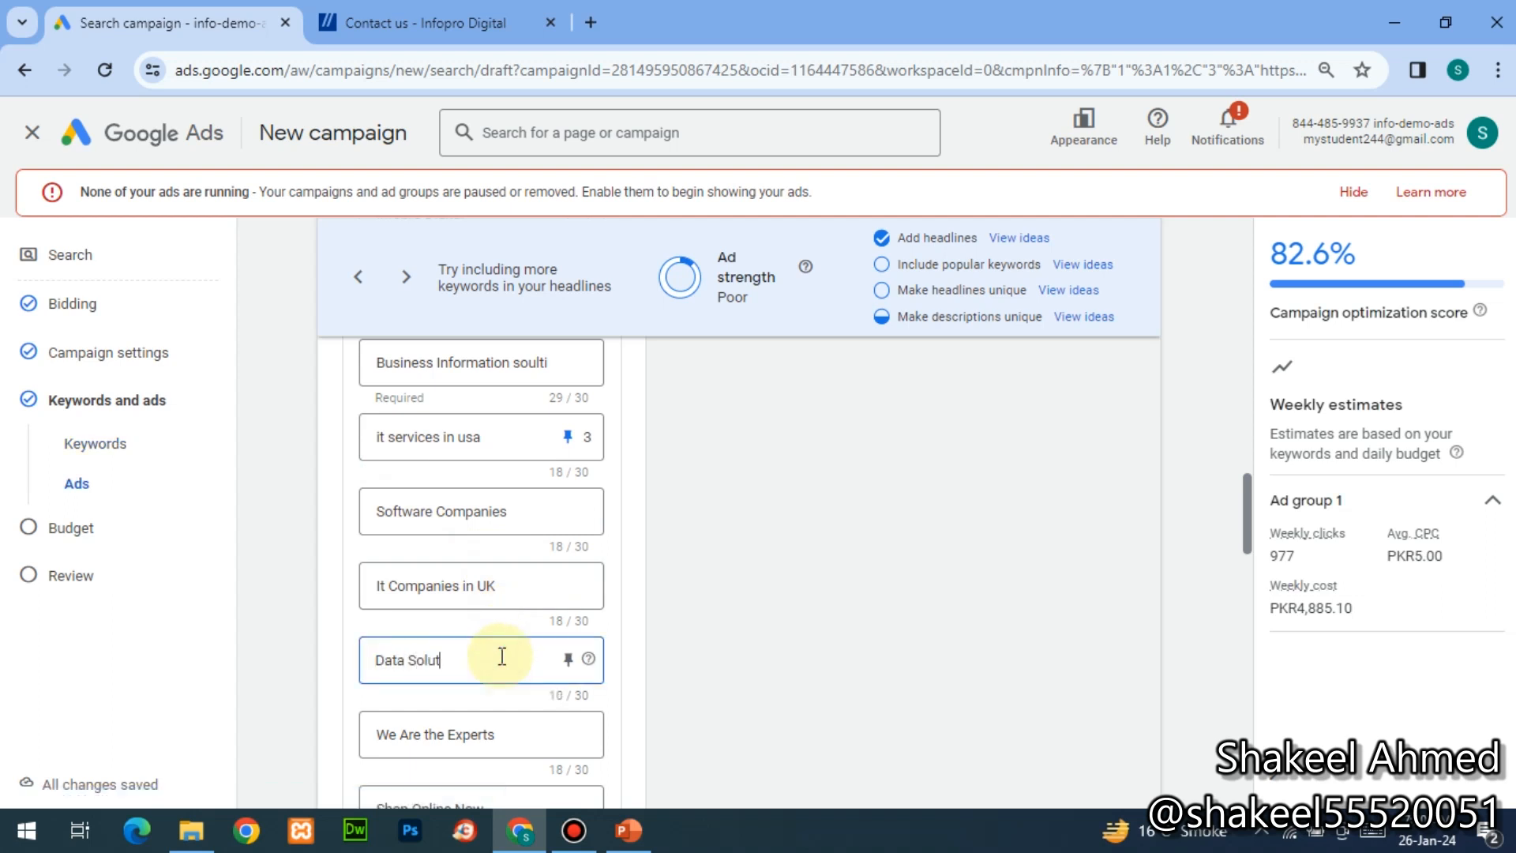
type("ion")
key("Tab")
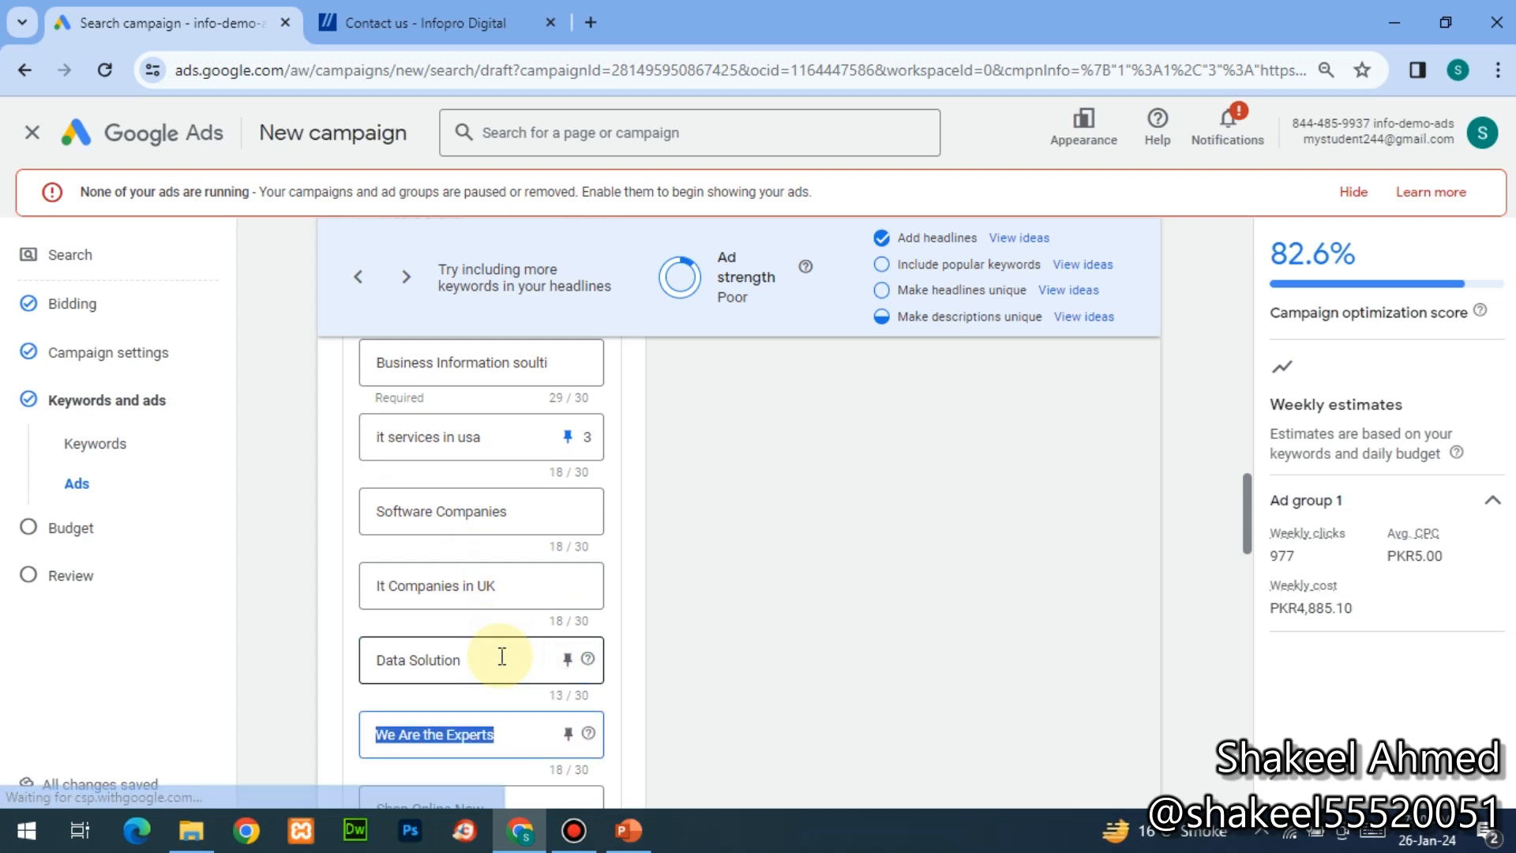
key("ctrl+v")
- Look over the remaining headlines and ad assets, continue to the campaign's budget stage, and dismiss the identity confirmation
scroll(502, 657, "down", 5)
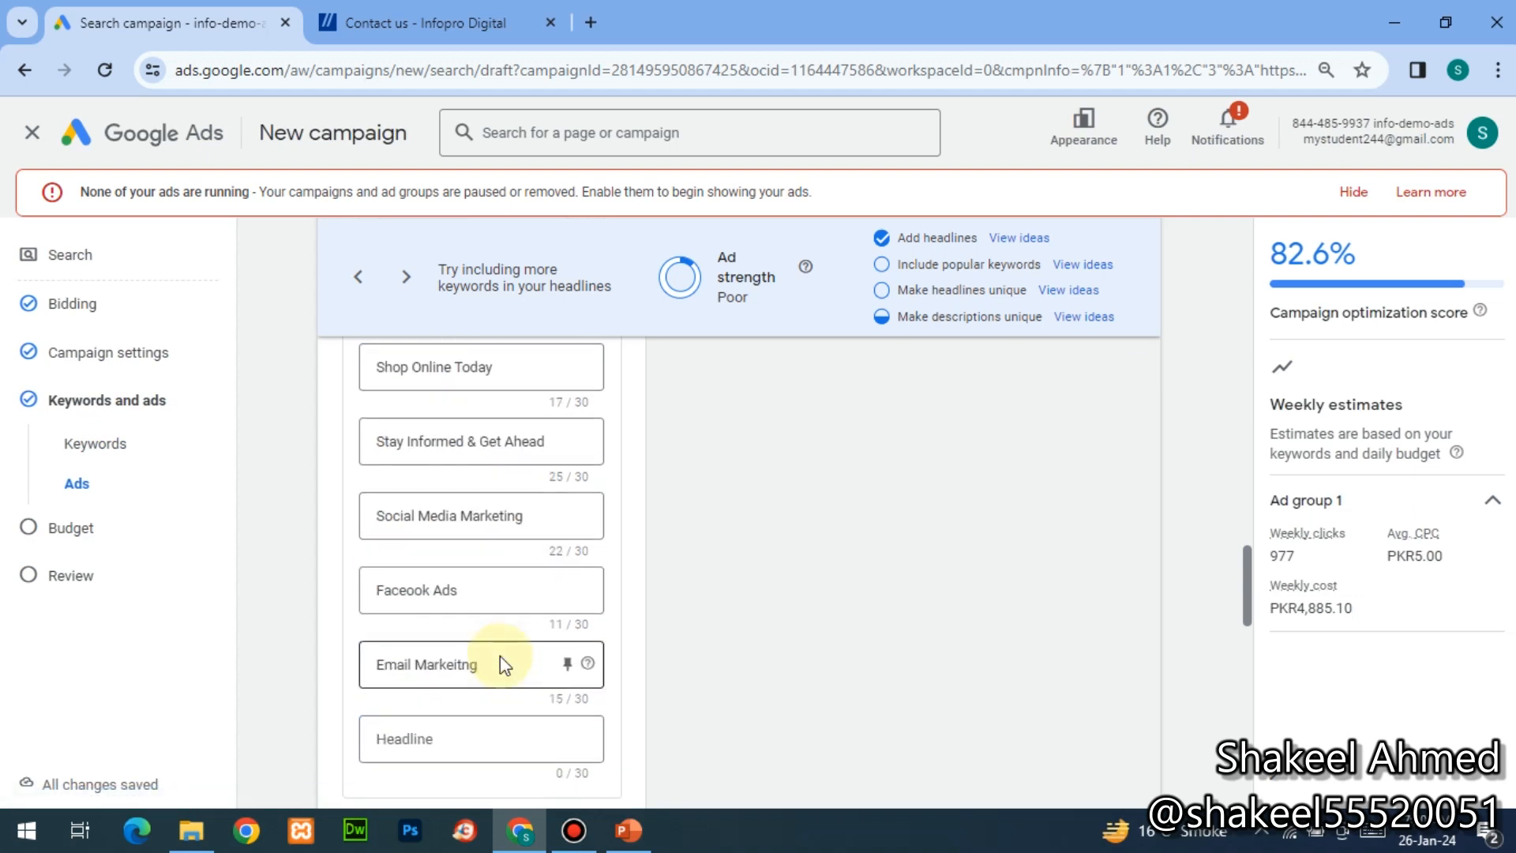
scroll(502, 665, "down", 10)
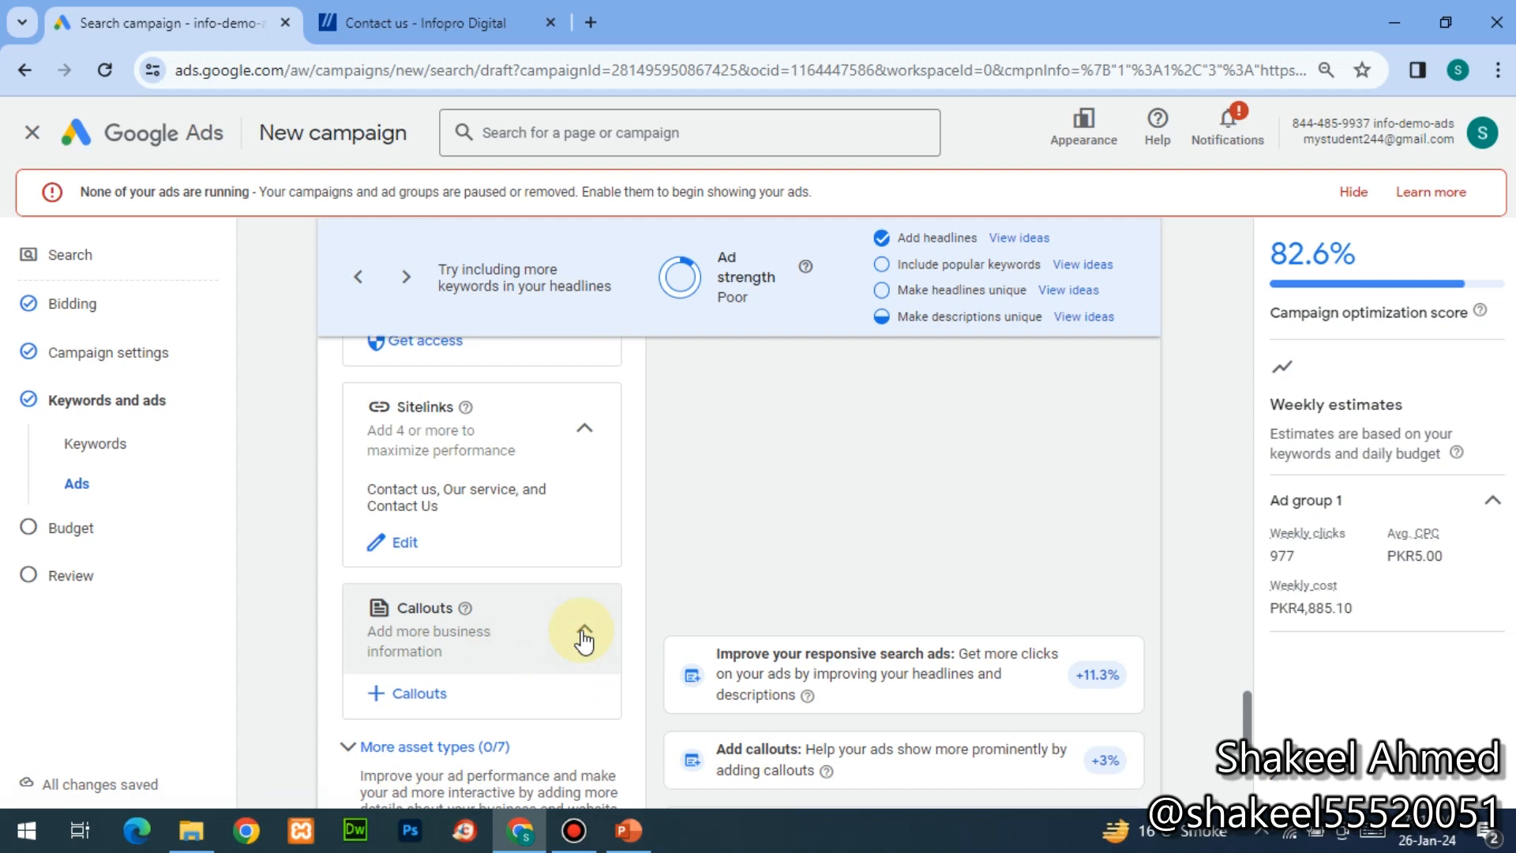
scroll(676, 636, "down", 3)
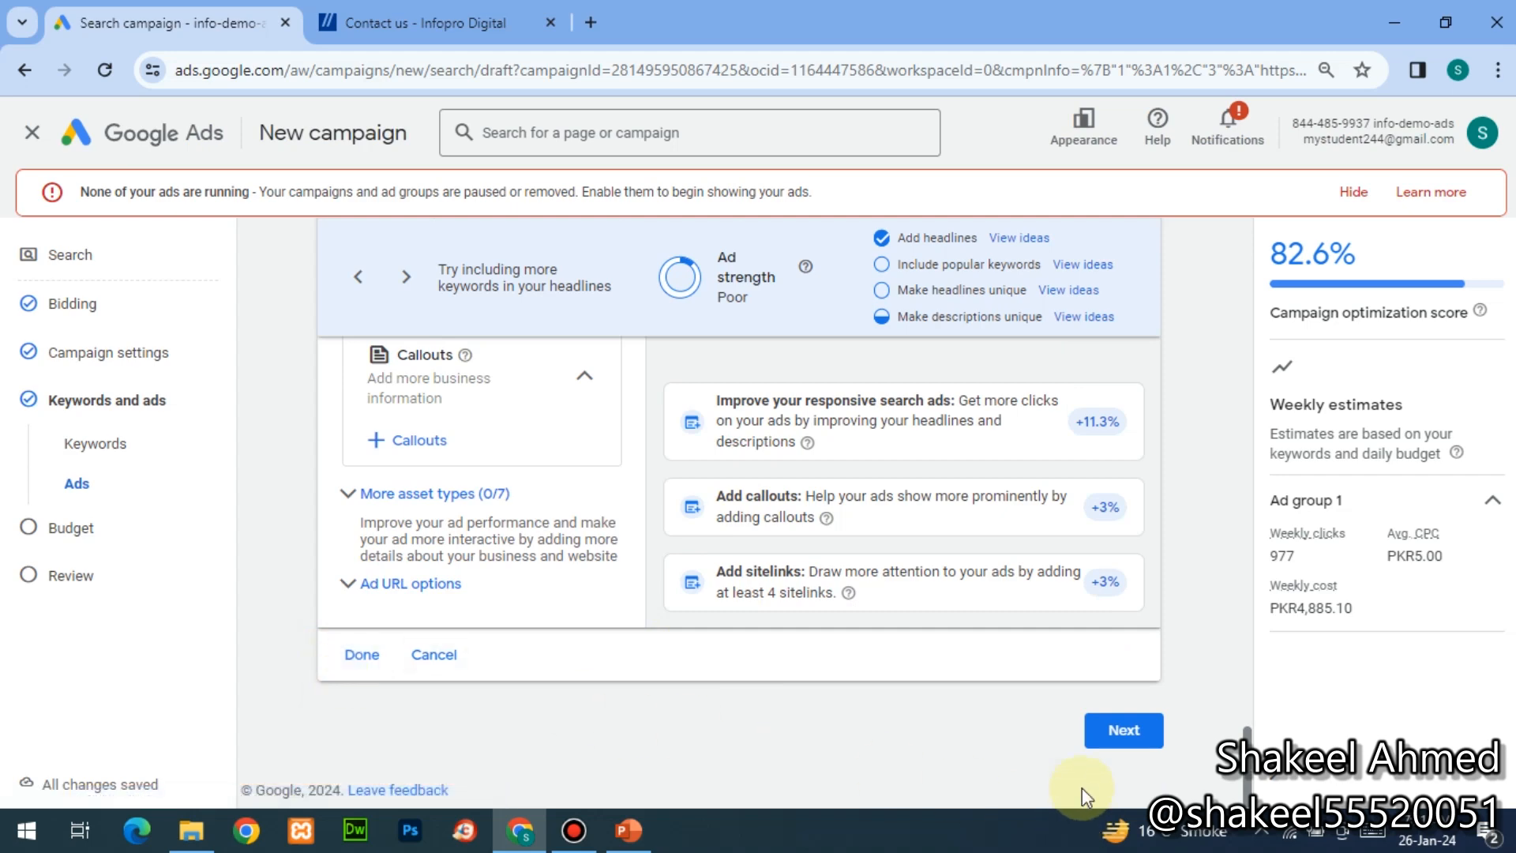
left_click(1102, 730)
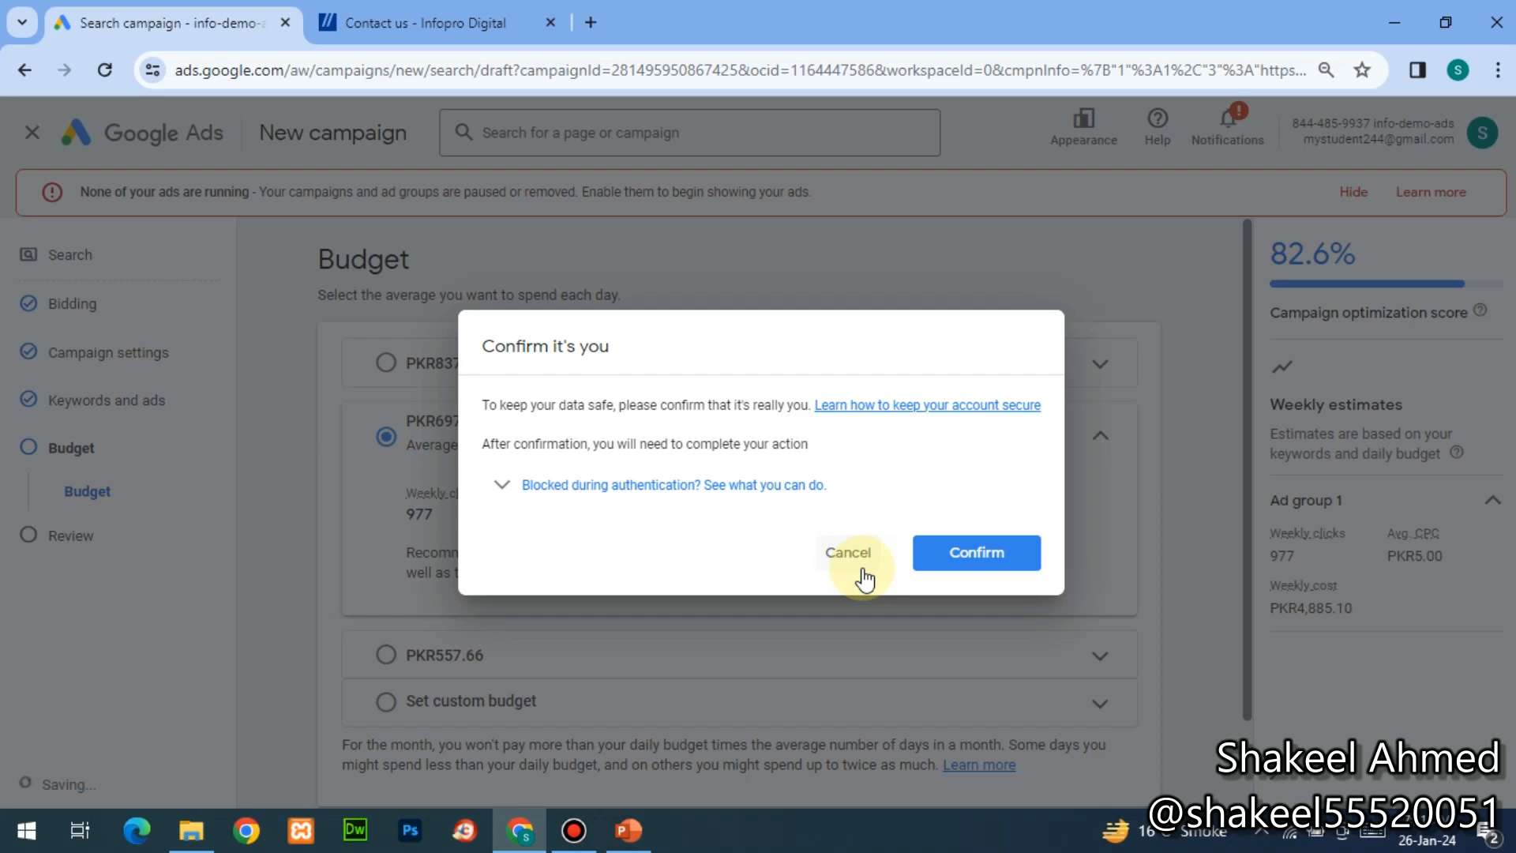
left_click(849, 556)
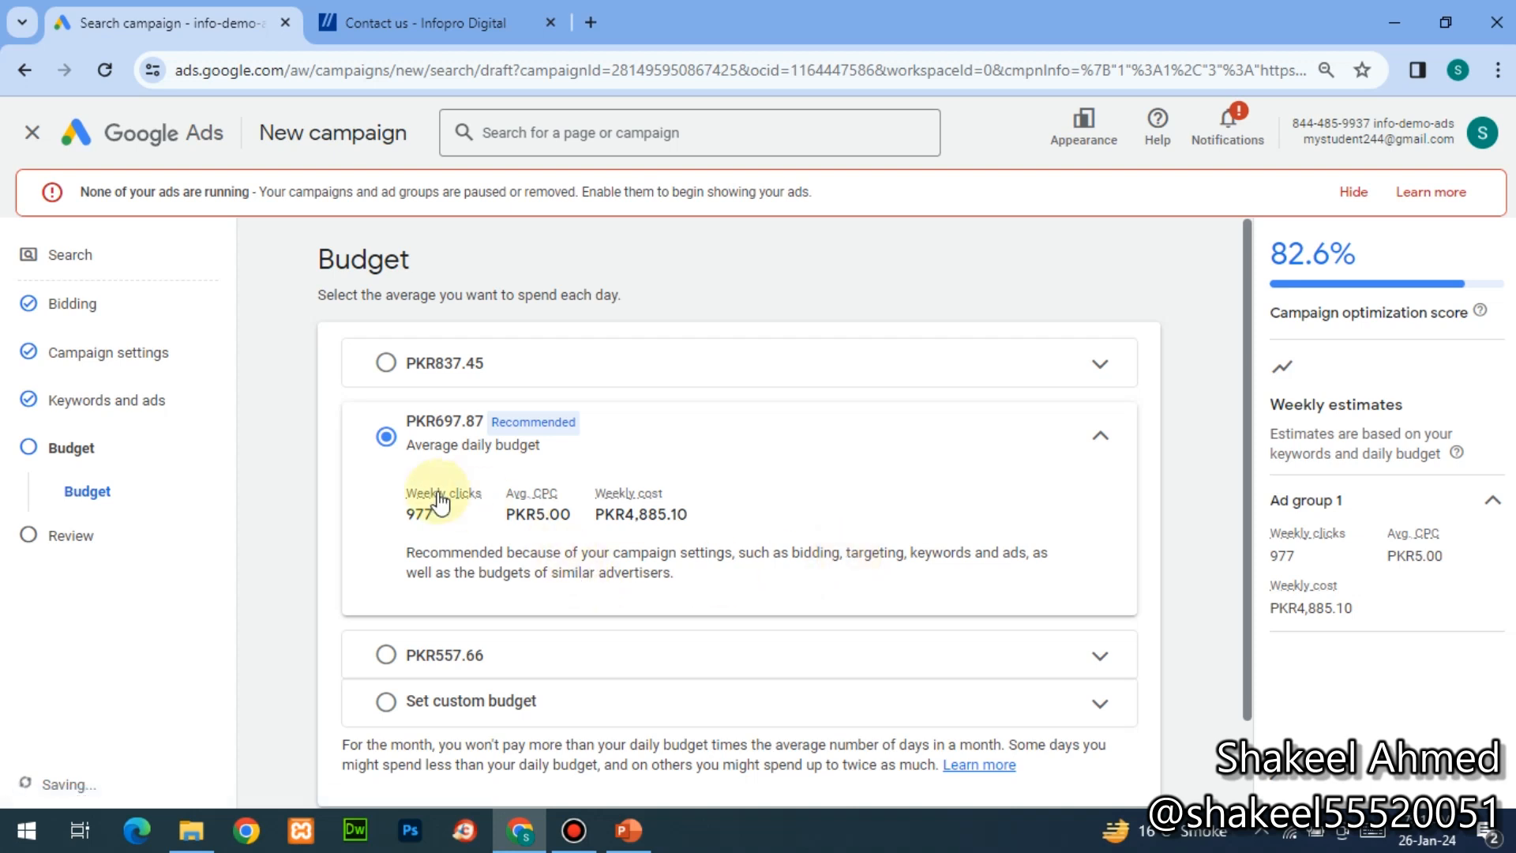
- Check the suggested daily budgets, and set a custom average daily budget of PKR 300 for the campaign
left_click(540, 367)
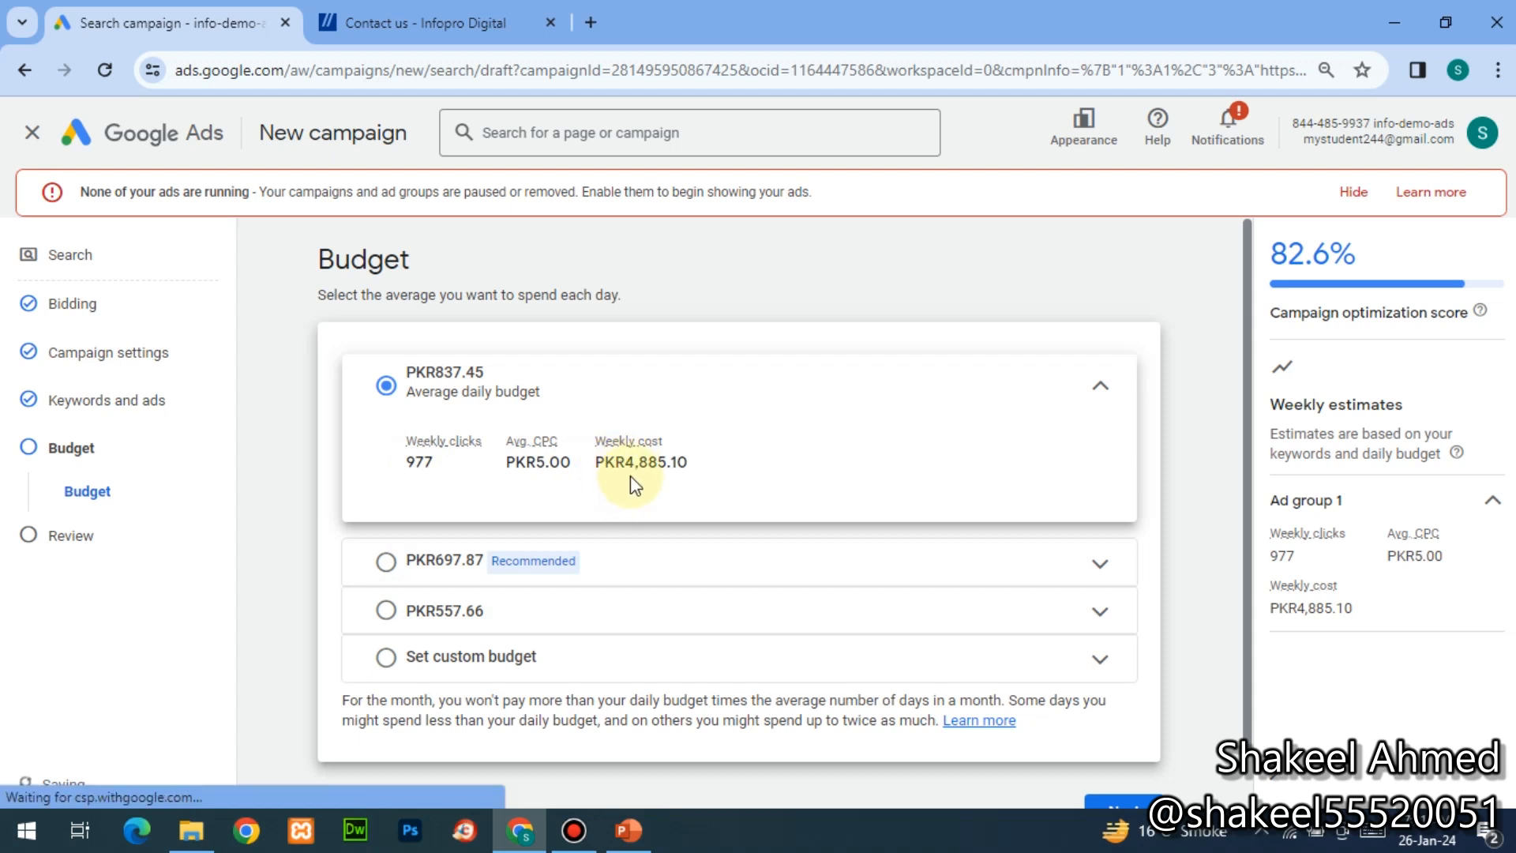
left_click(386, 562)
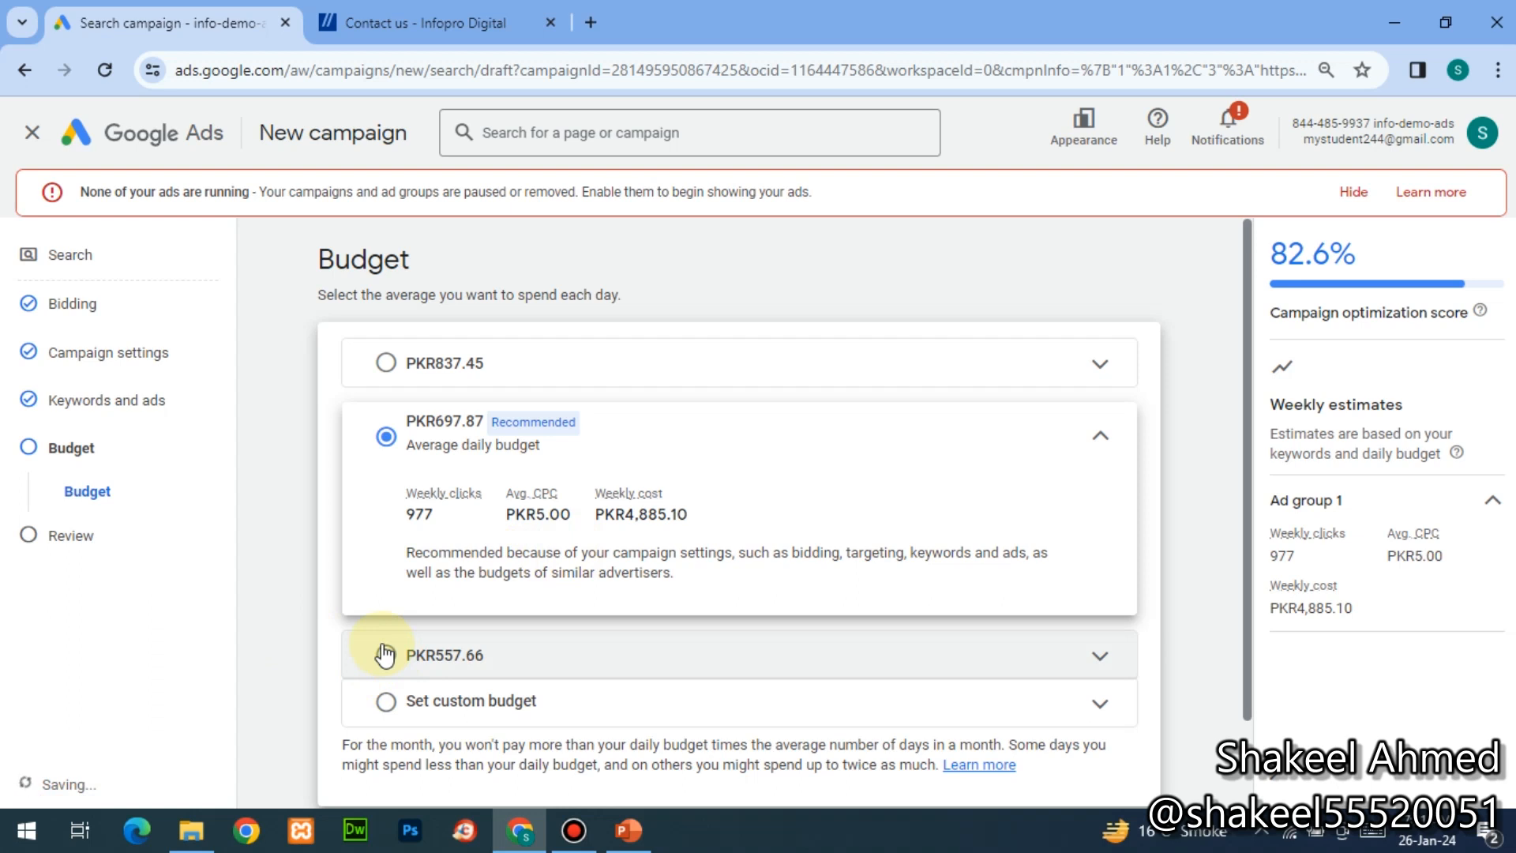
left_click(383, 704)
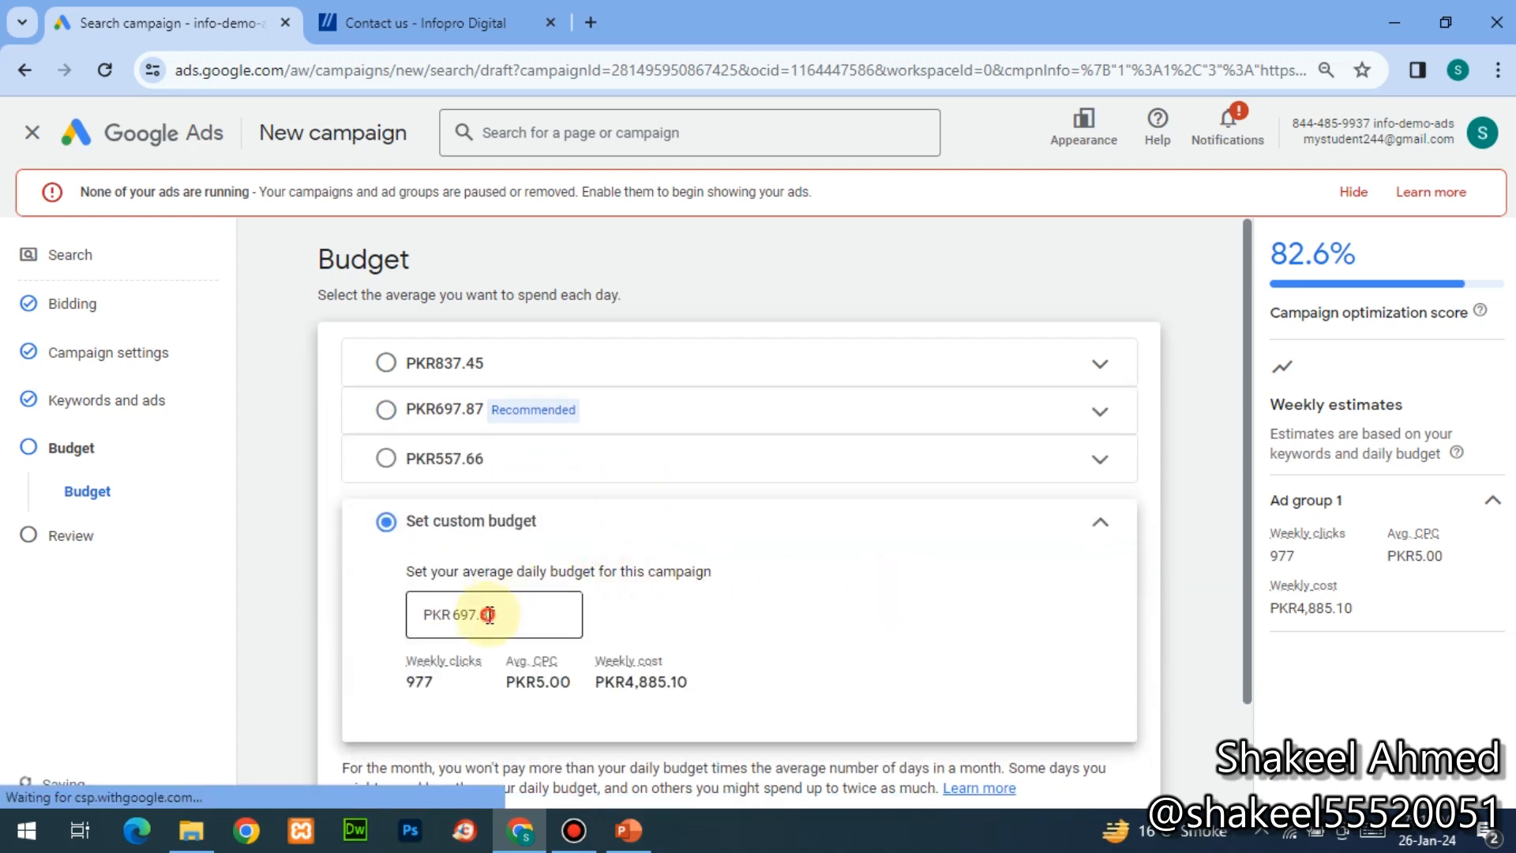
double_click(489, 615)
type("300")
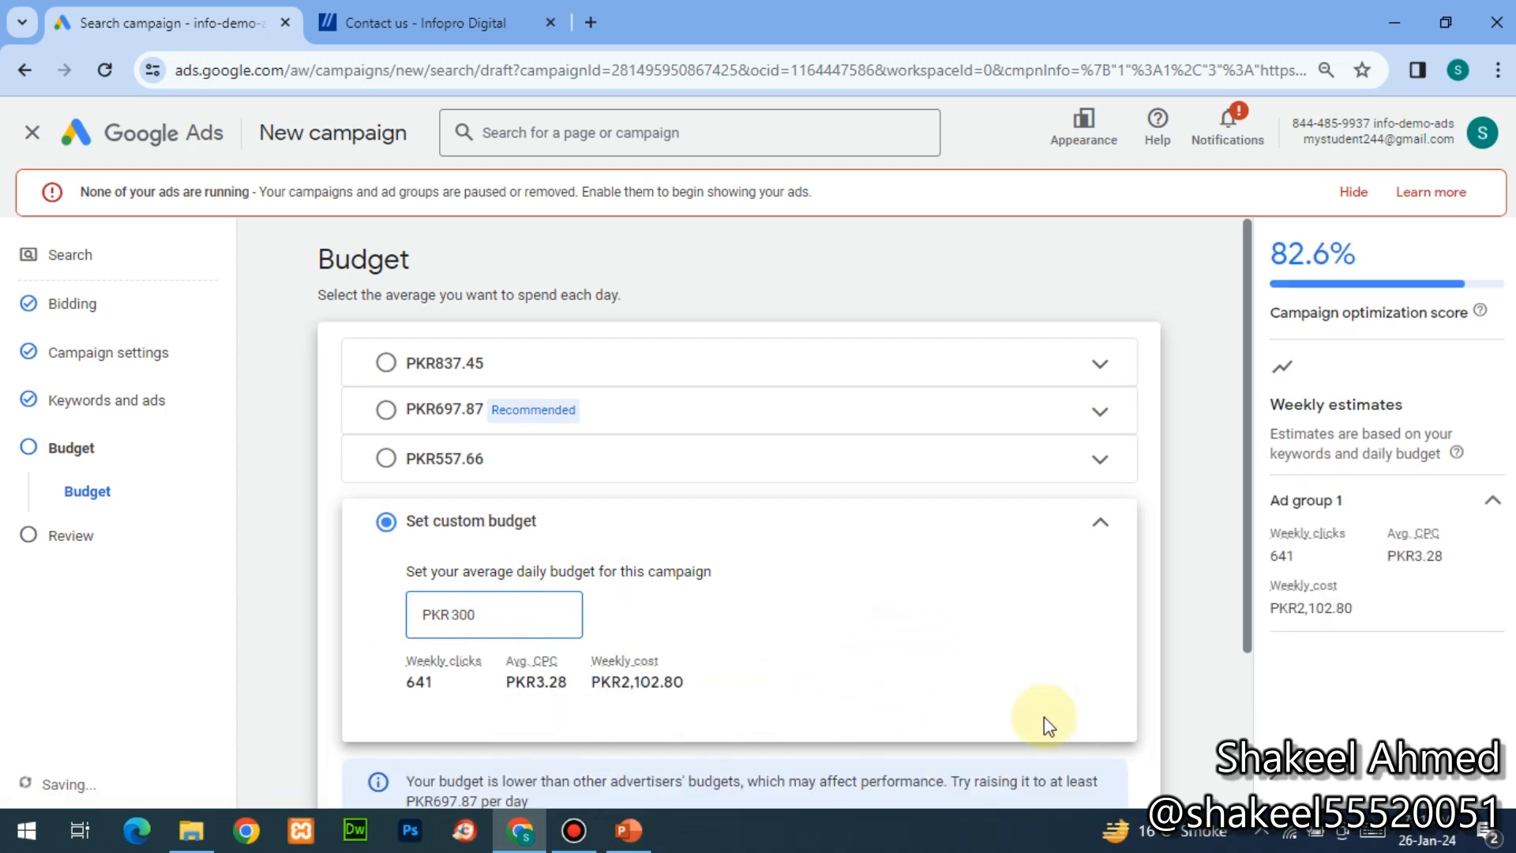
- Read the notice about the custom budget and continue to the campaign review
left_click_drag(1249, 636, 1244, 754)
left_click(1243, 727)
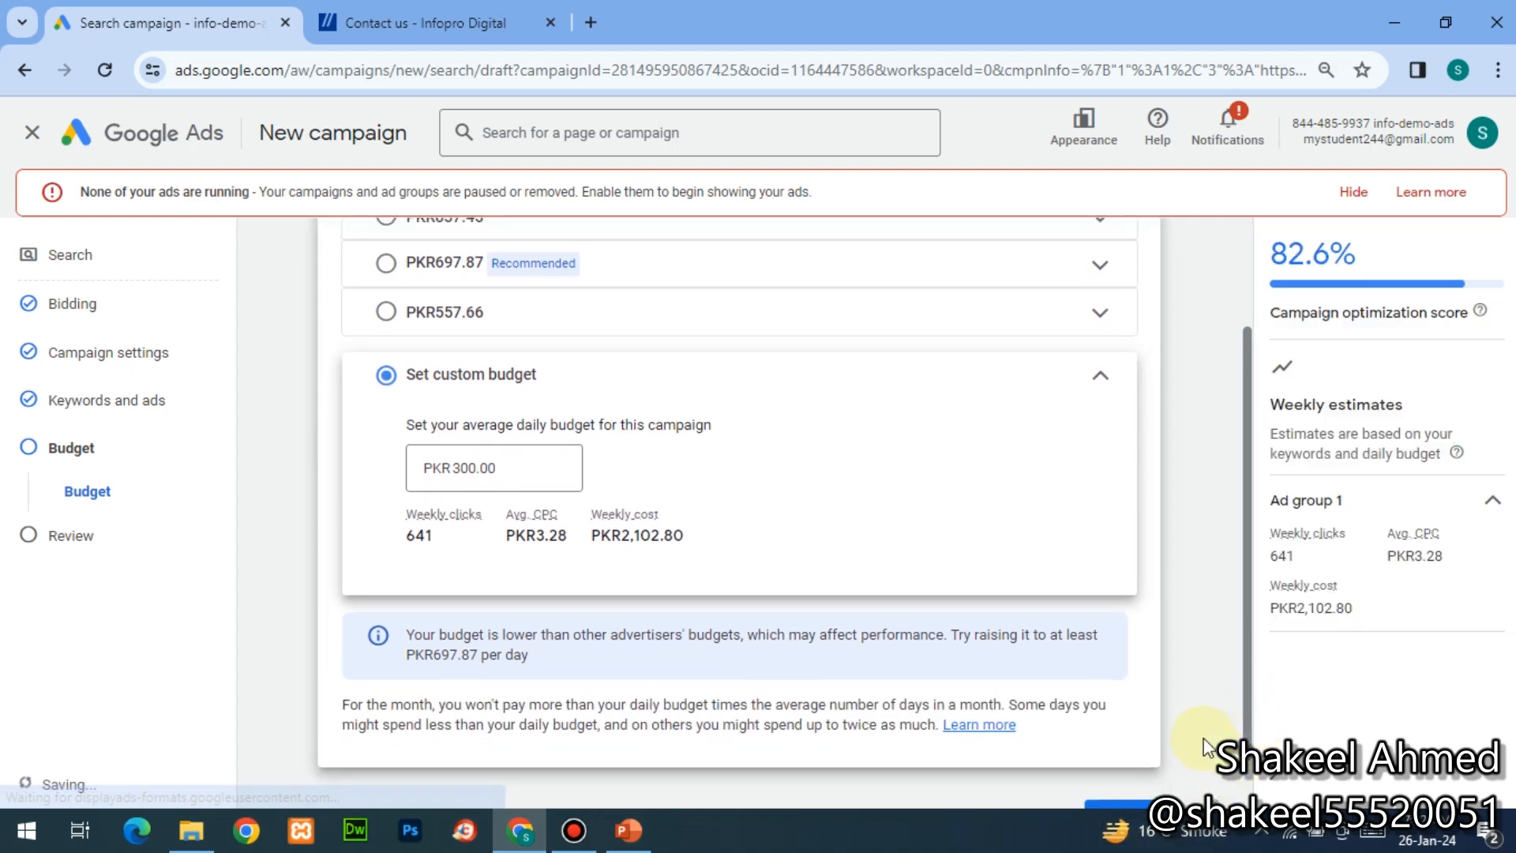
scroll(1256, 778, "down", 1)
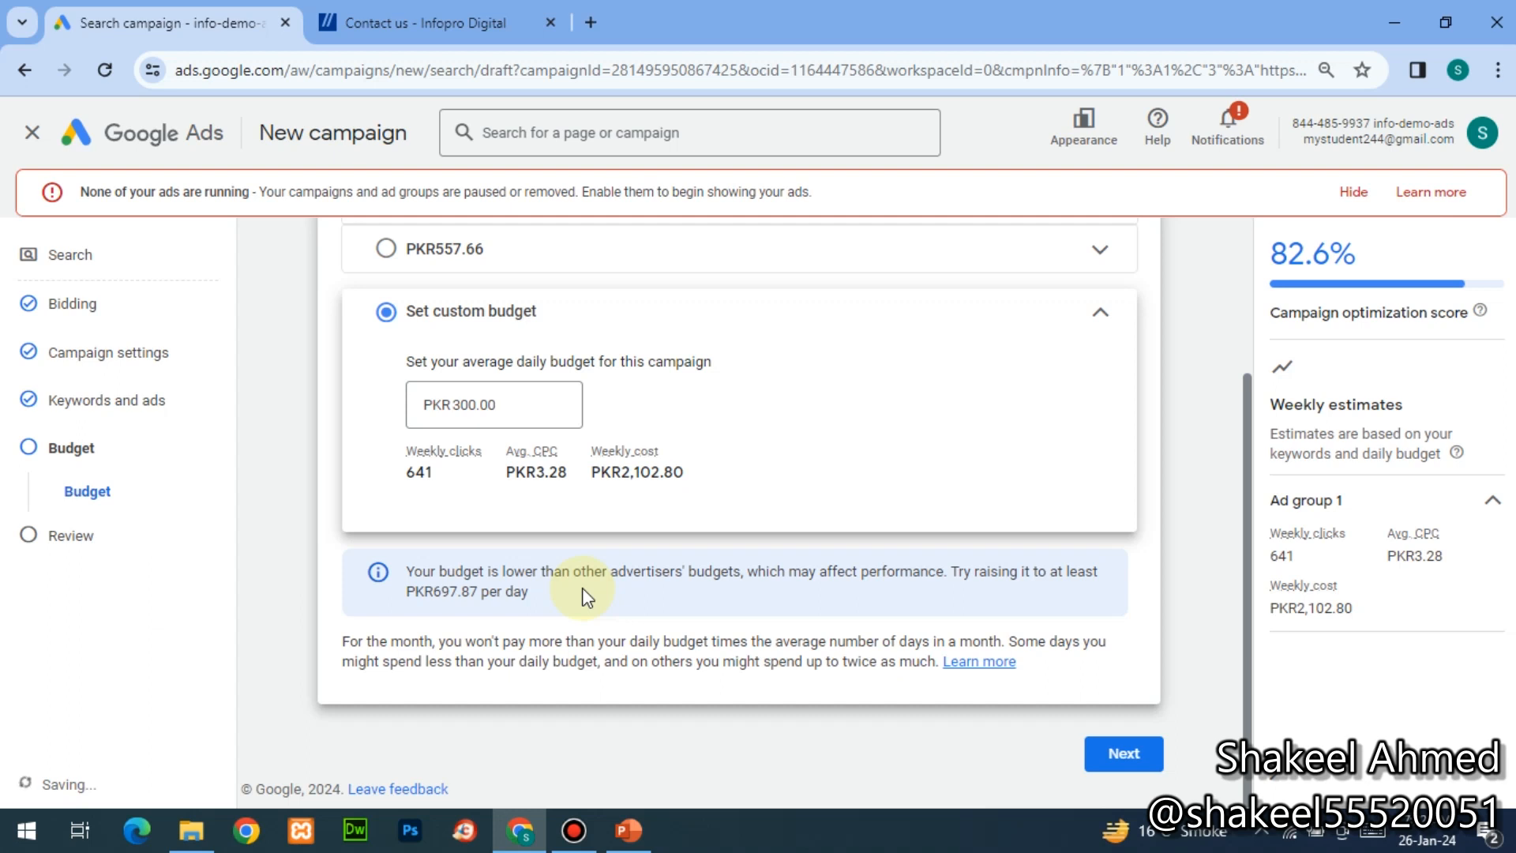
left_click(1092, 756)
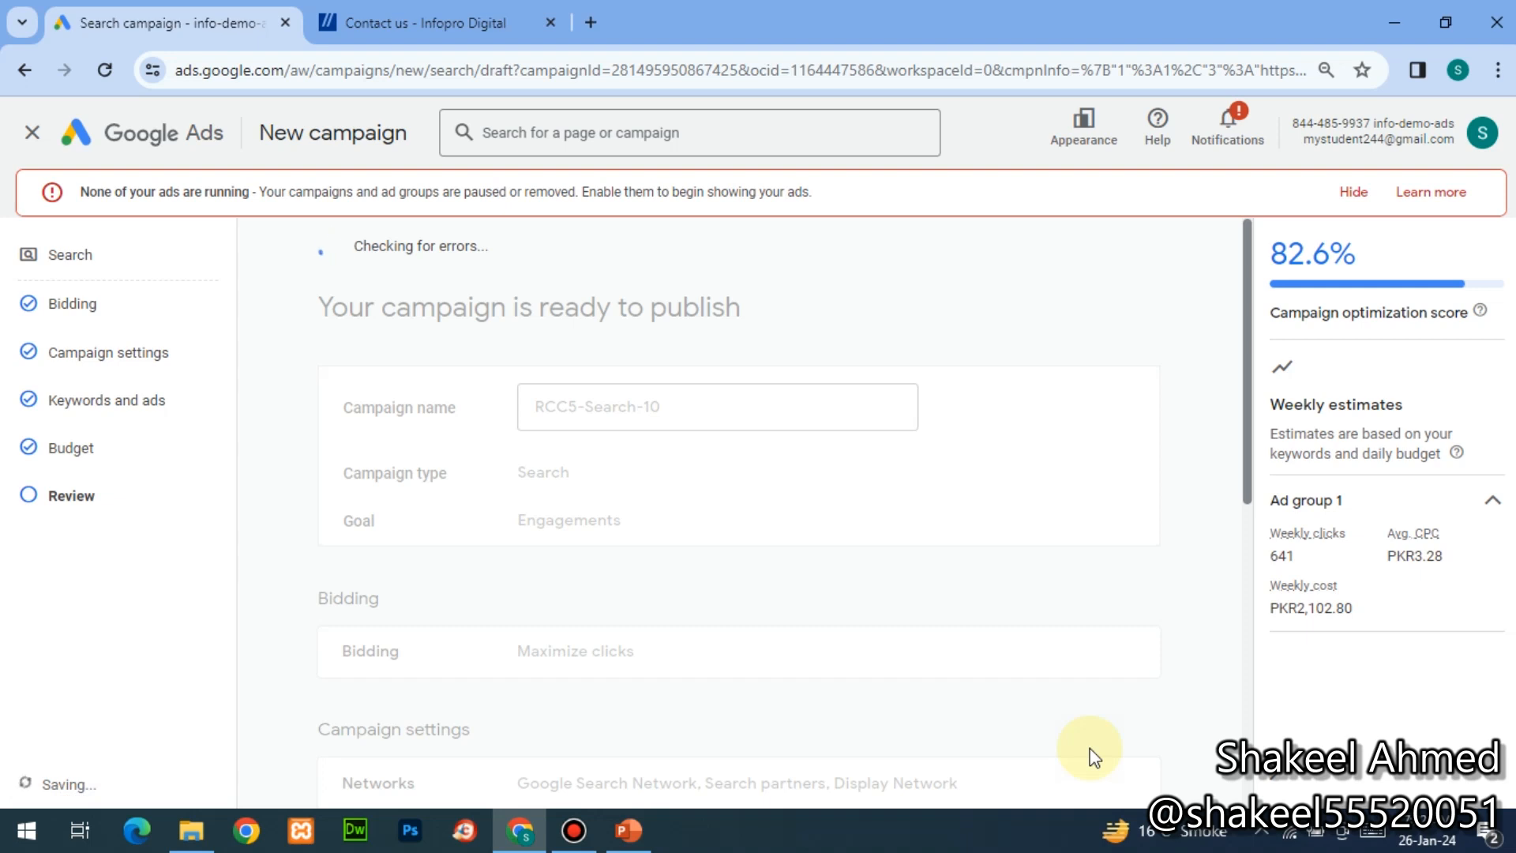
key("alt+Tab")
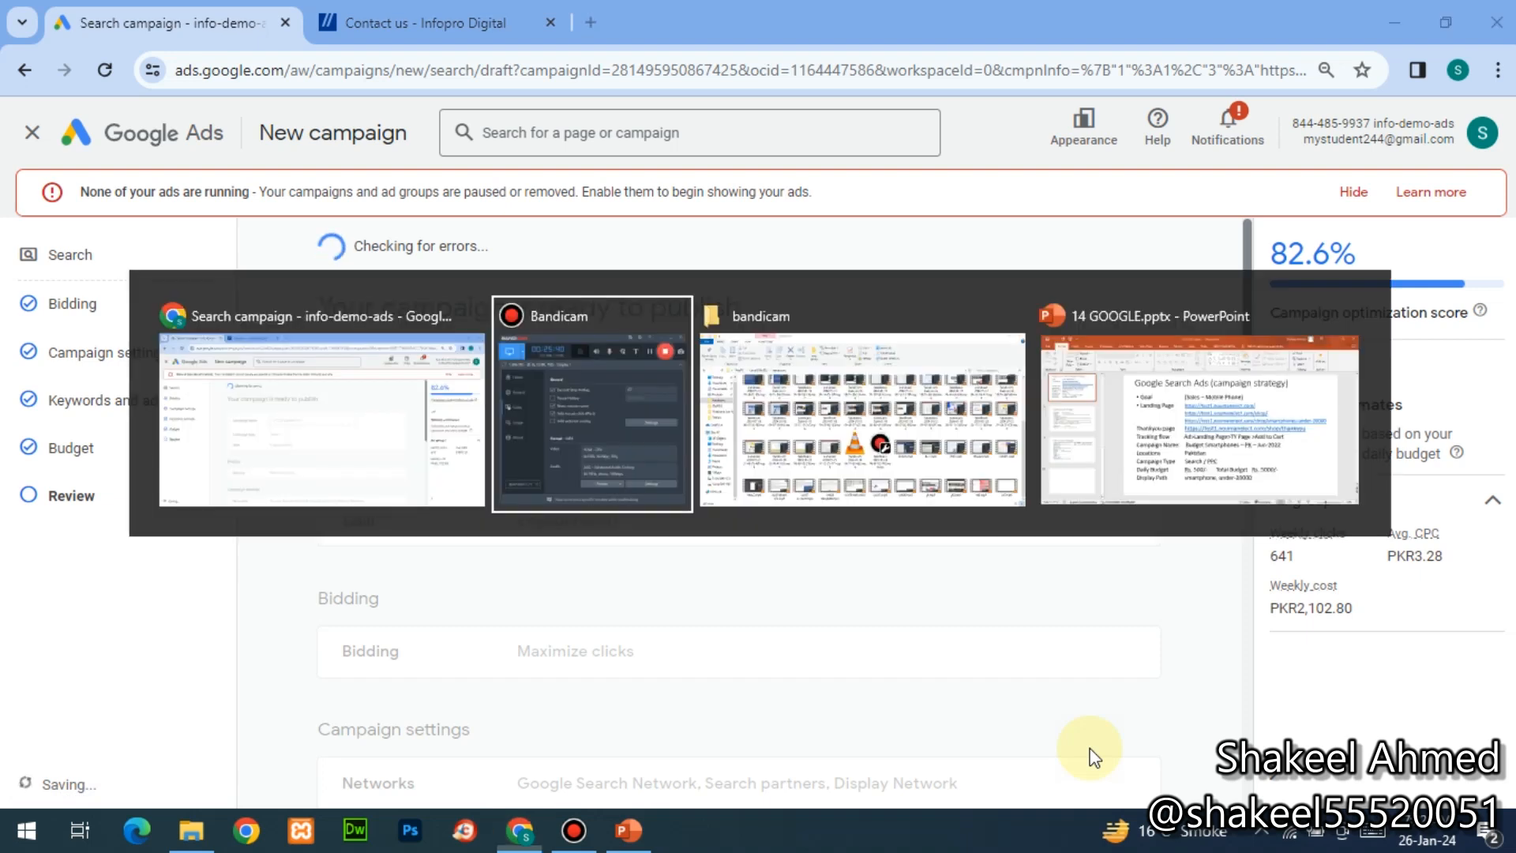